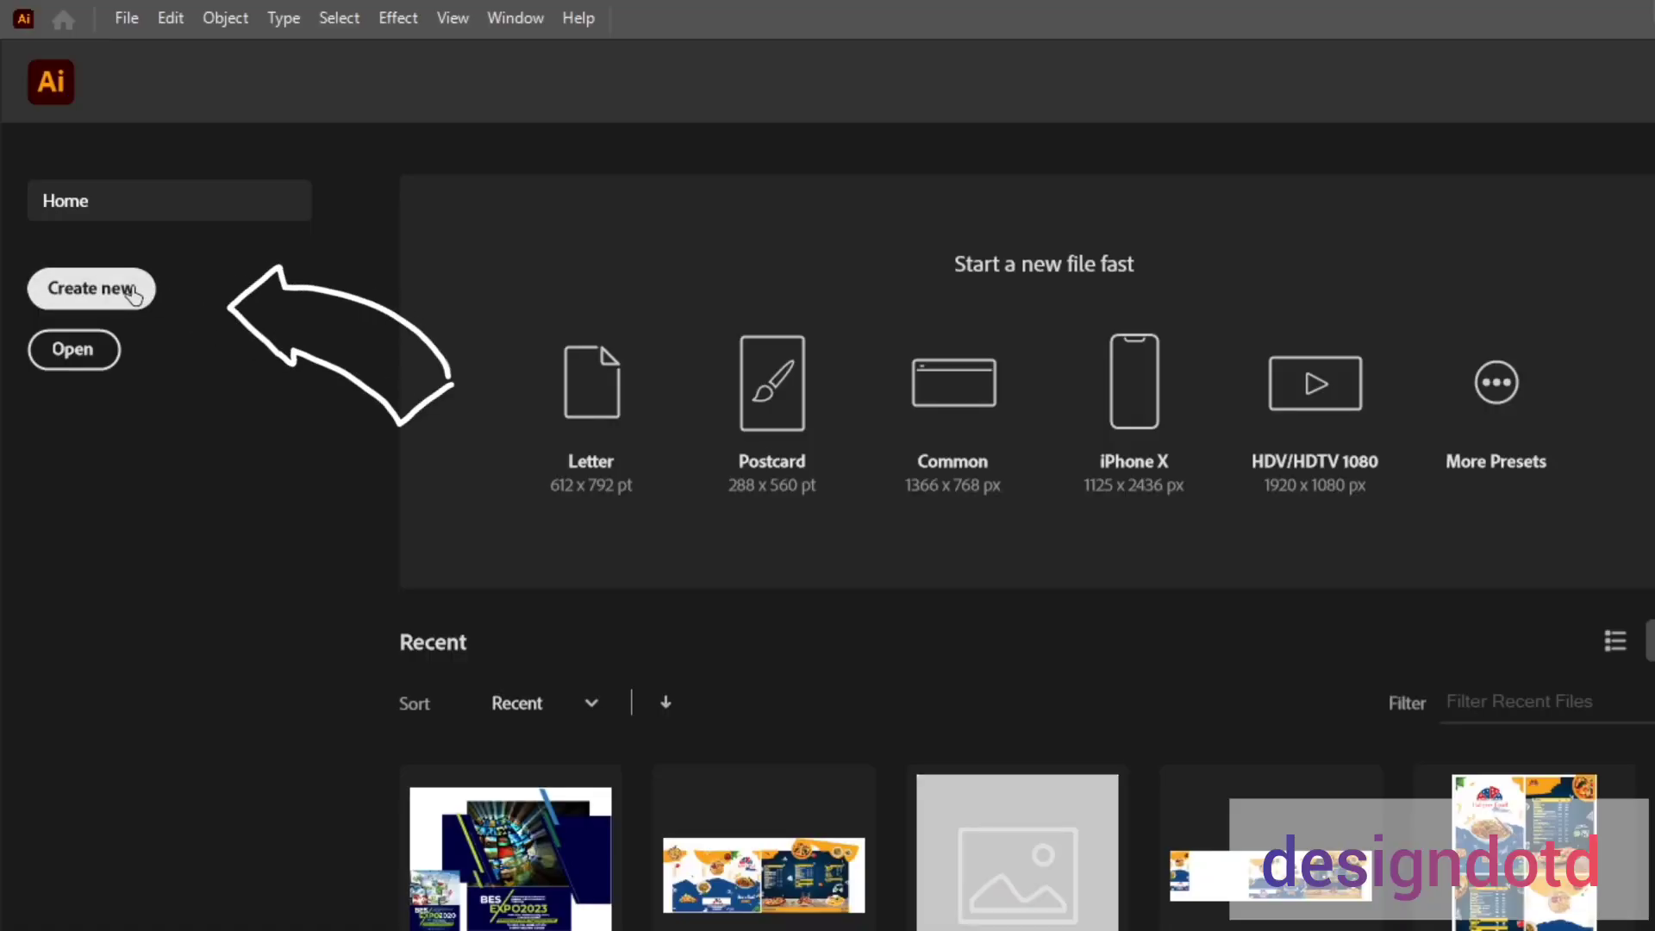
Step: Create a new 150 × 150 px document named 150
left_click(132, 294)
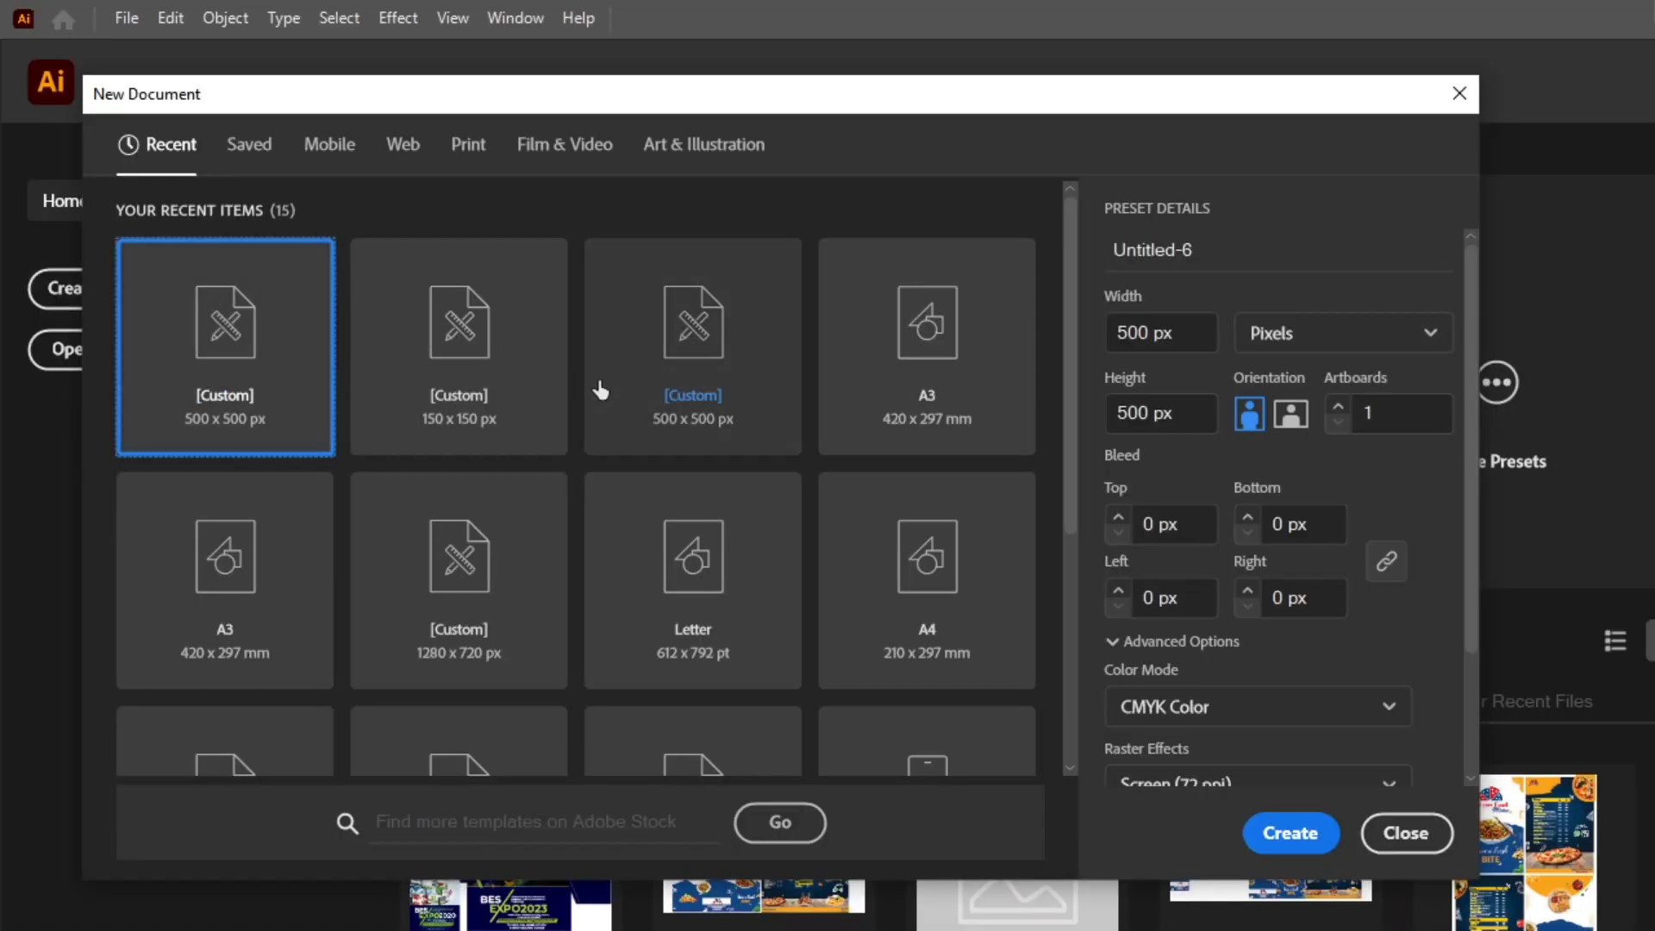
left_click(1115, 250)
type("150")
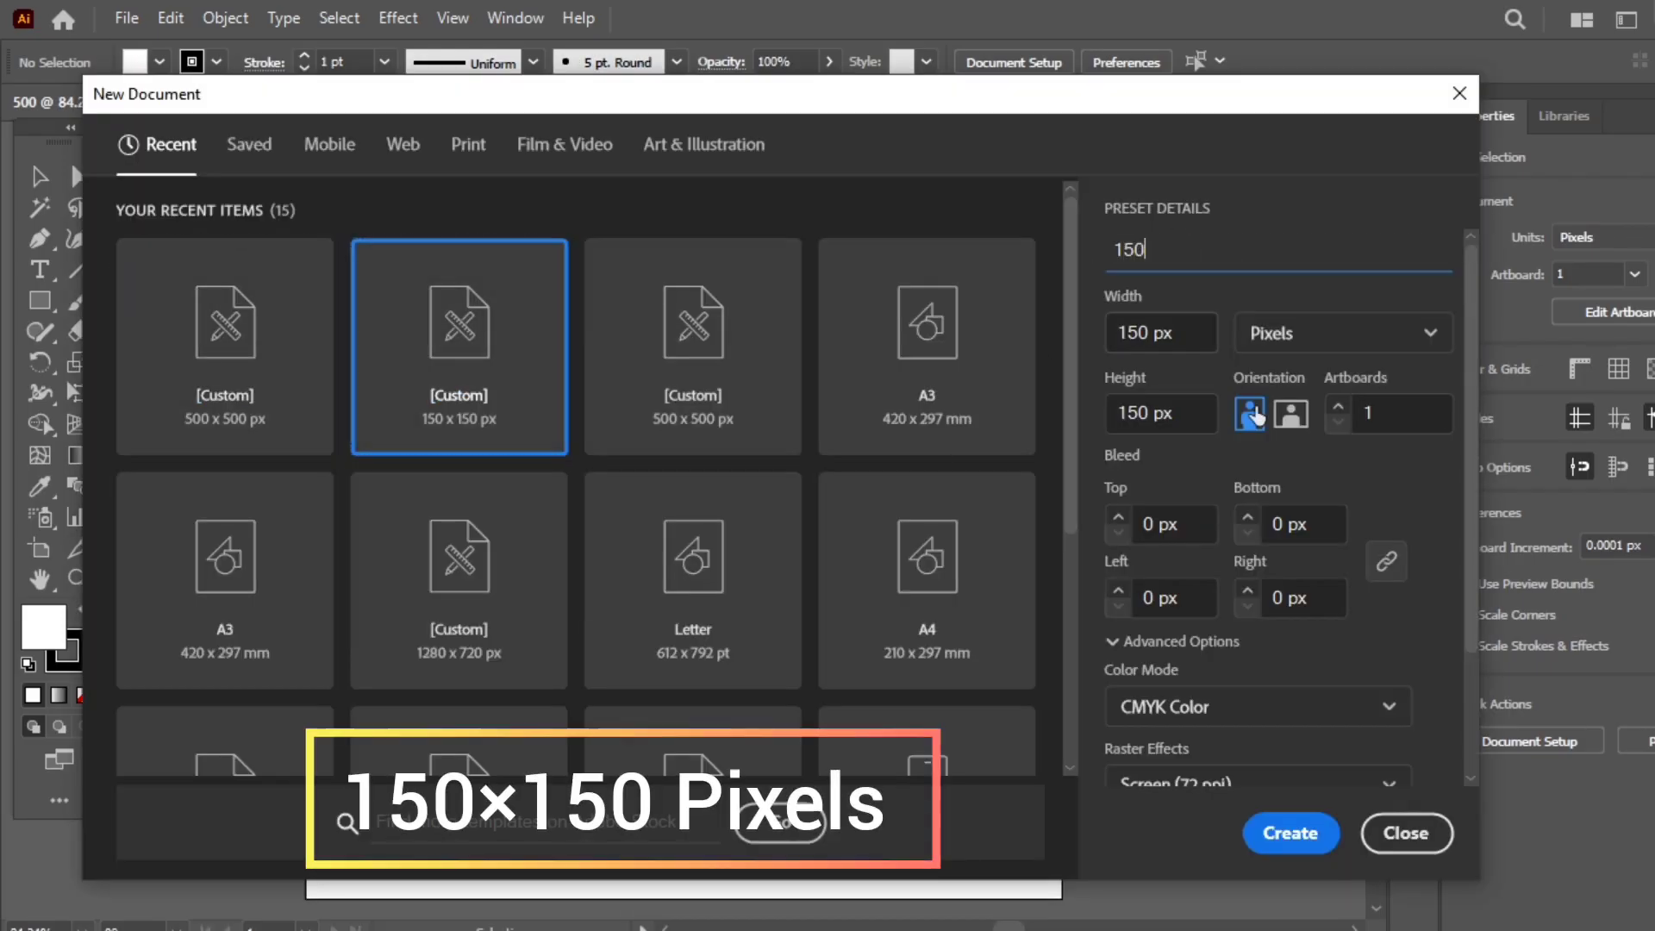
scroll(1259, 517, "down", 3)
left_click(1316, 834)
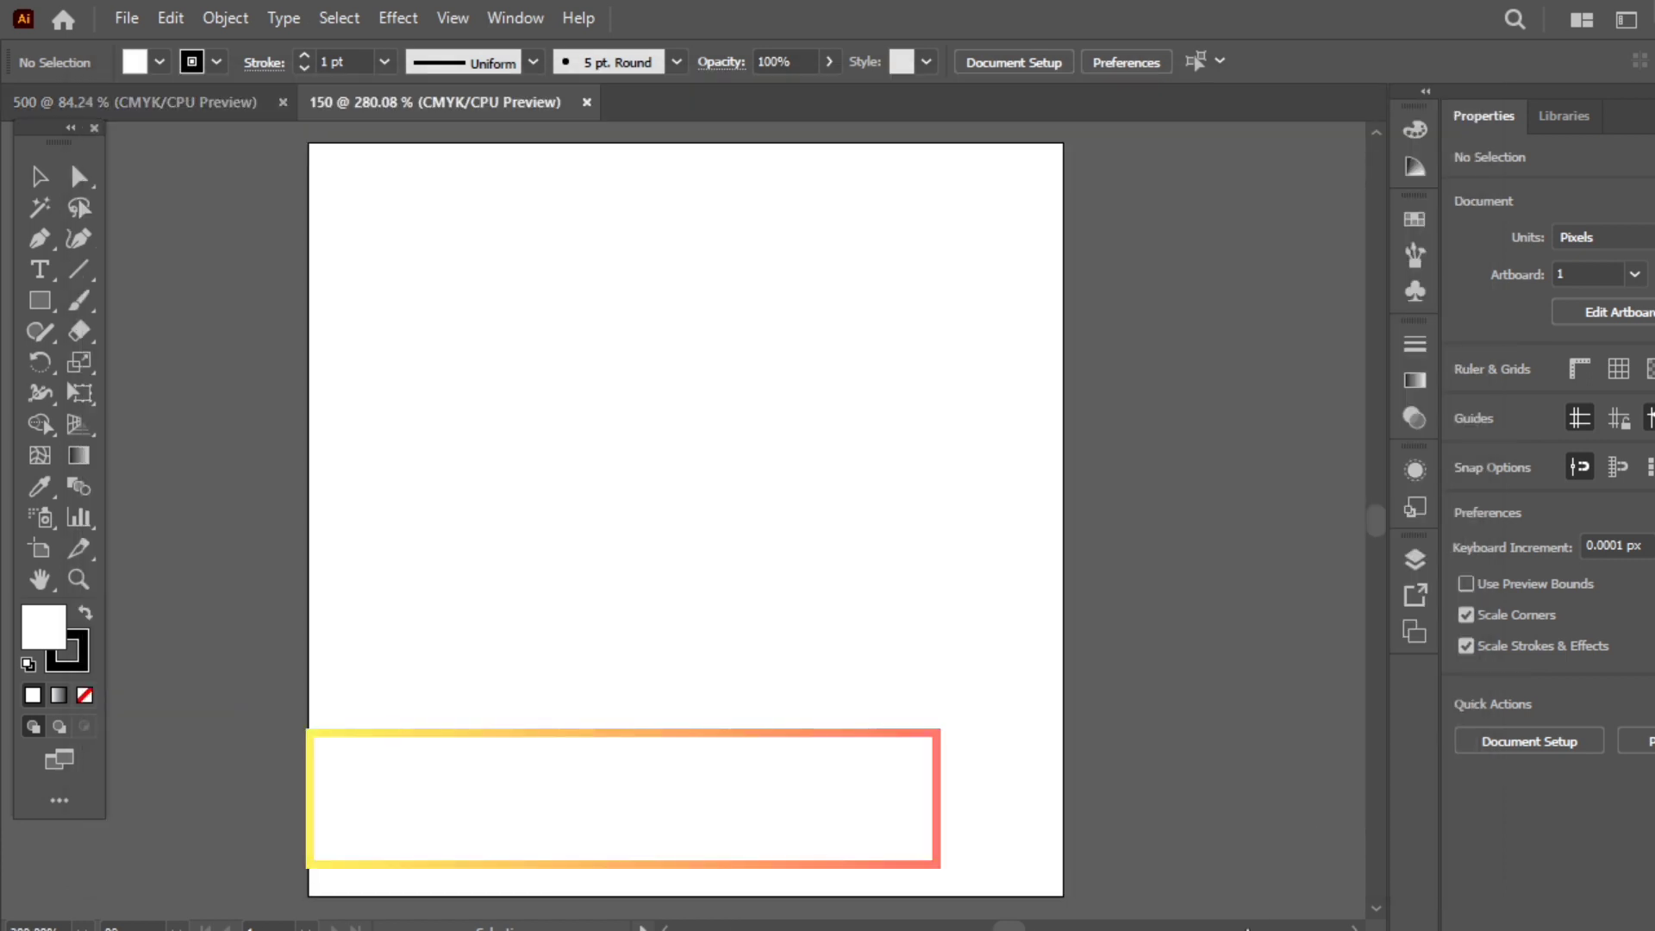
Step: Check both the 500 px and 150 px document tabs, then bring up the web browser
left_click(100, 103)
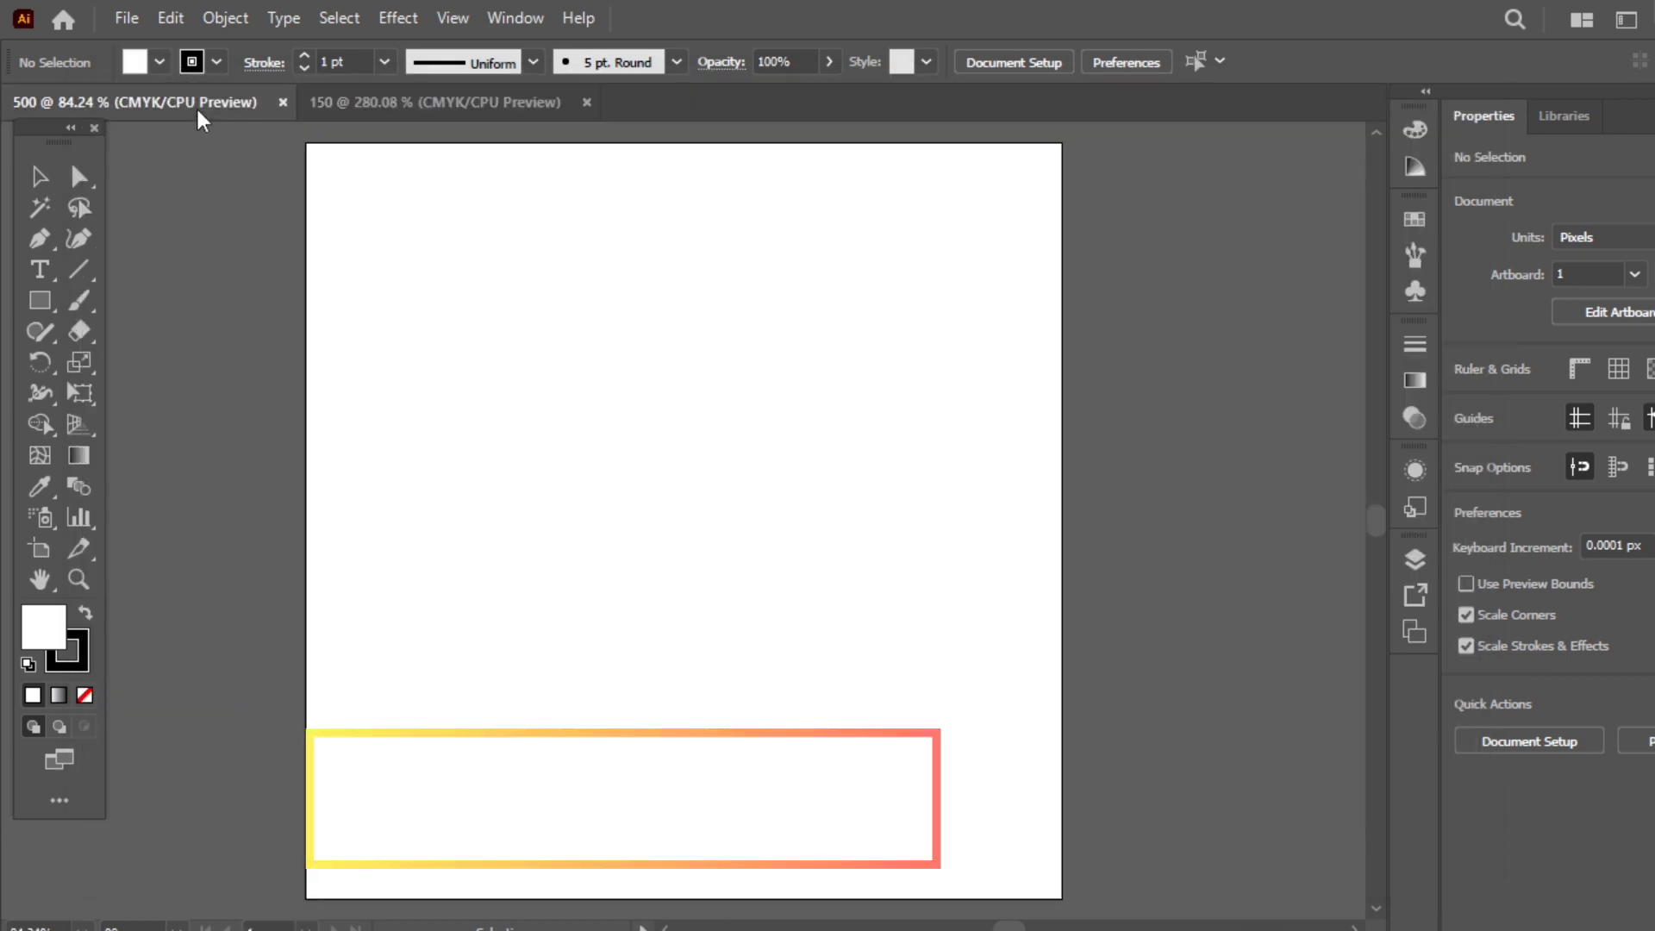
left_click(404, 101)
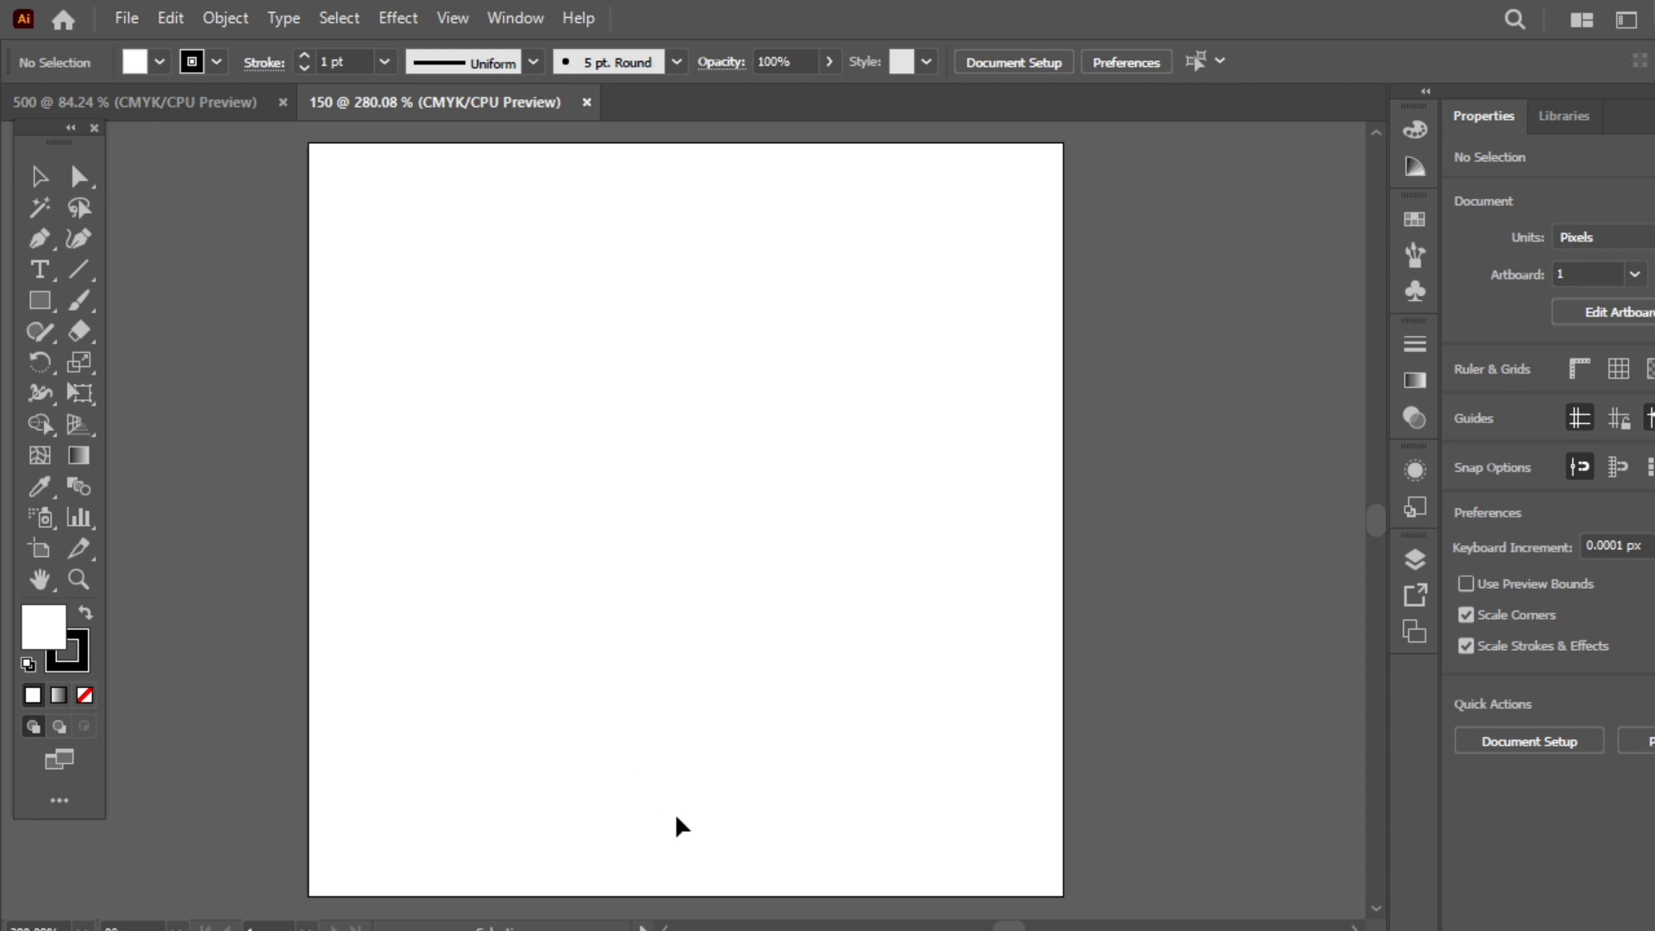
left_click(1105, 918)
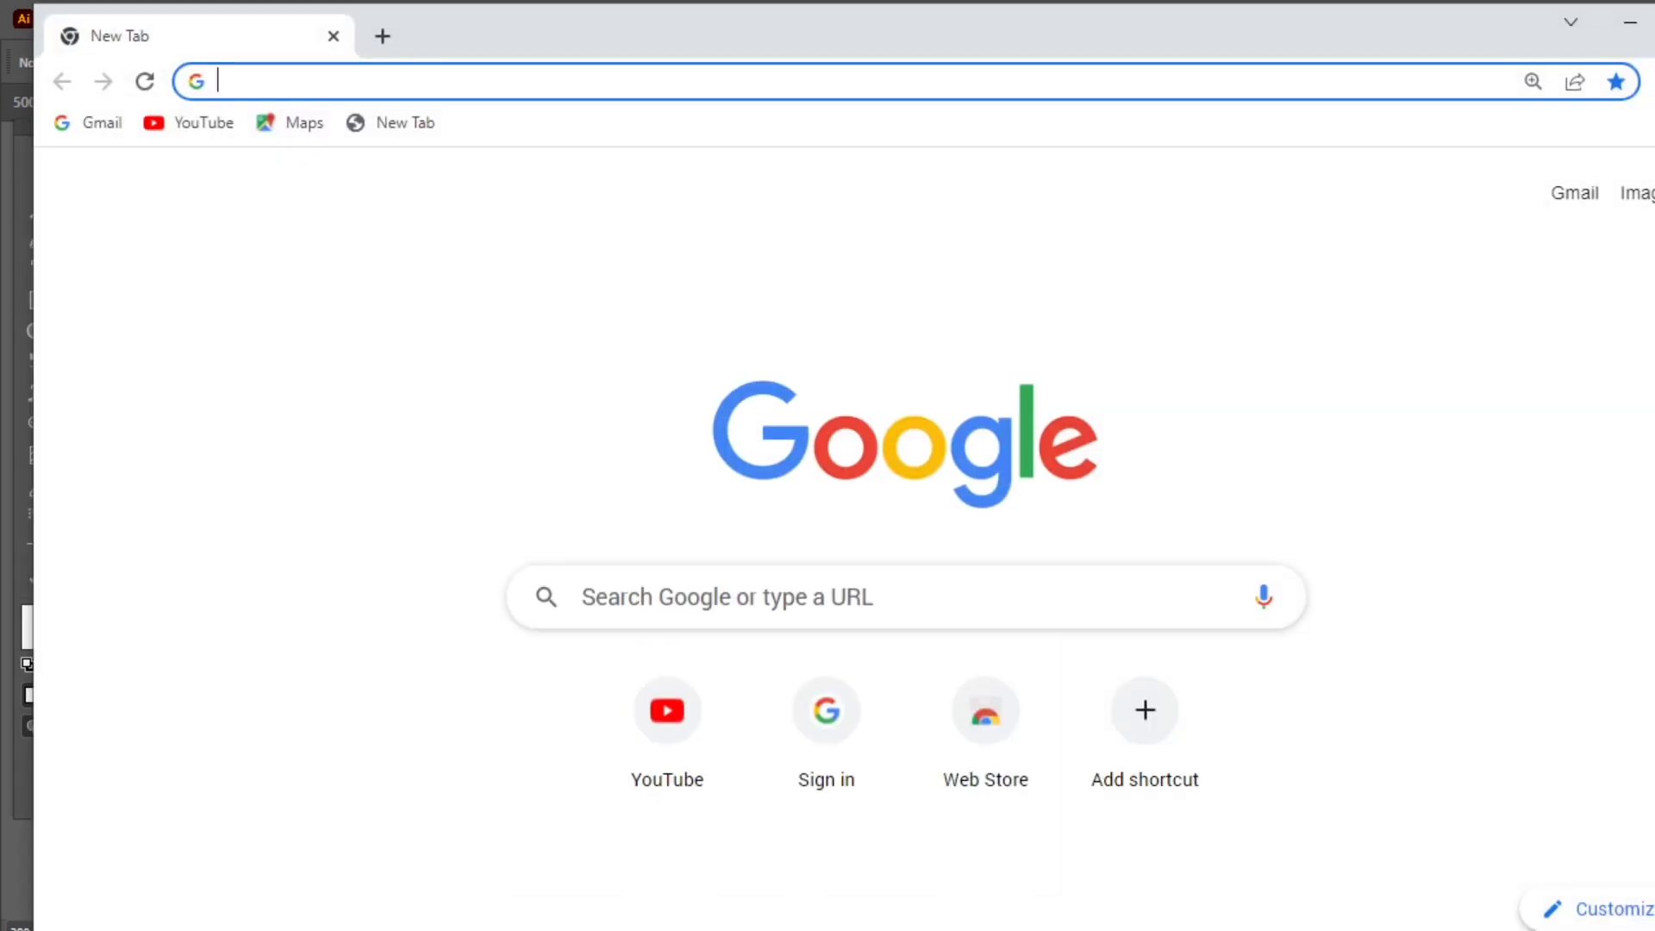
Step: Search Google for 'heart icon' and show the image results
left_click(866, 602)
type("e")
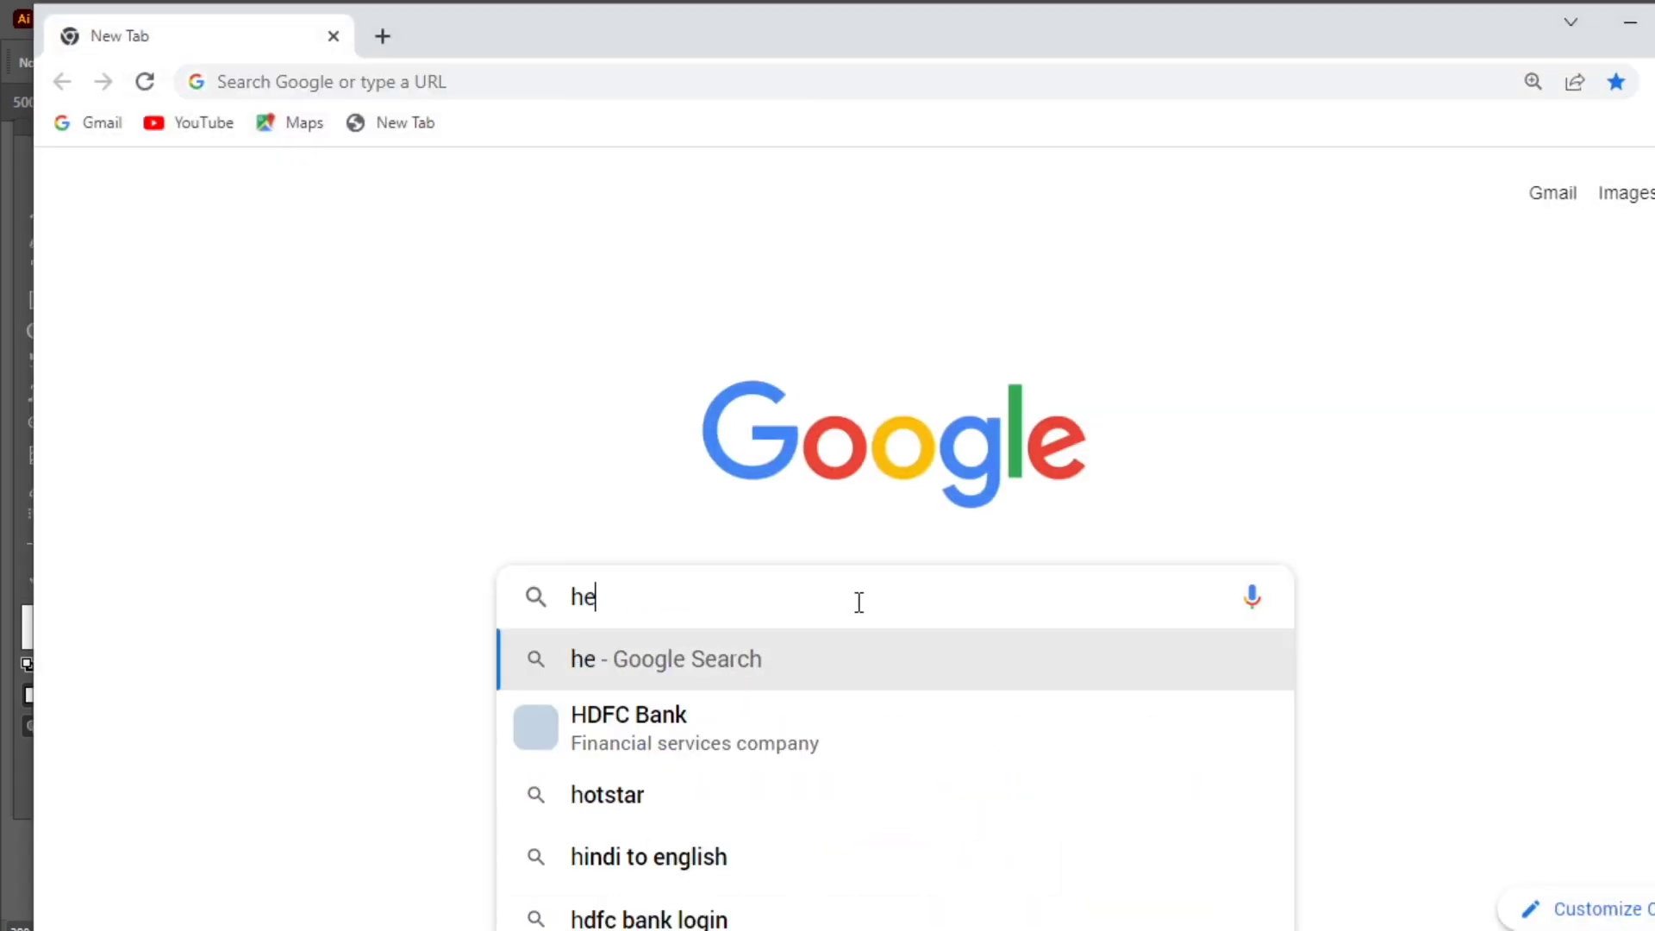
type("art  ")
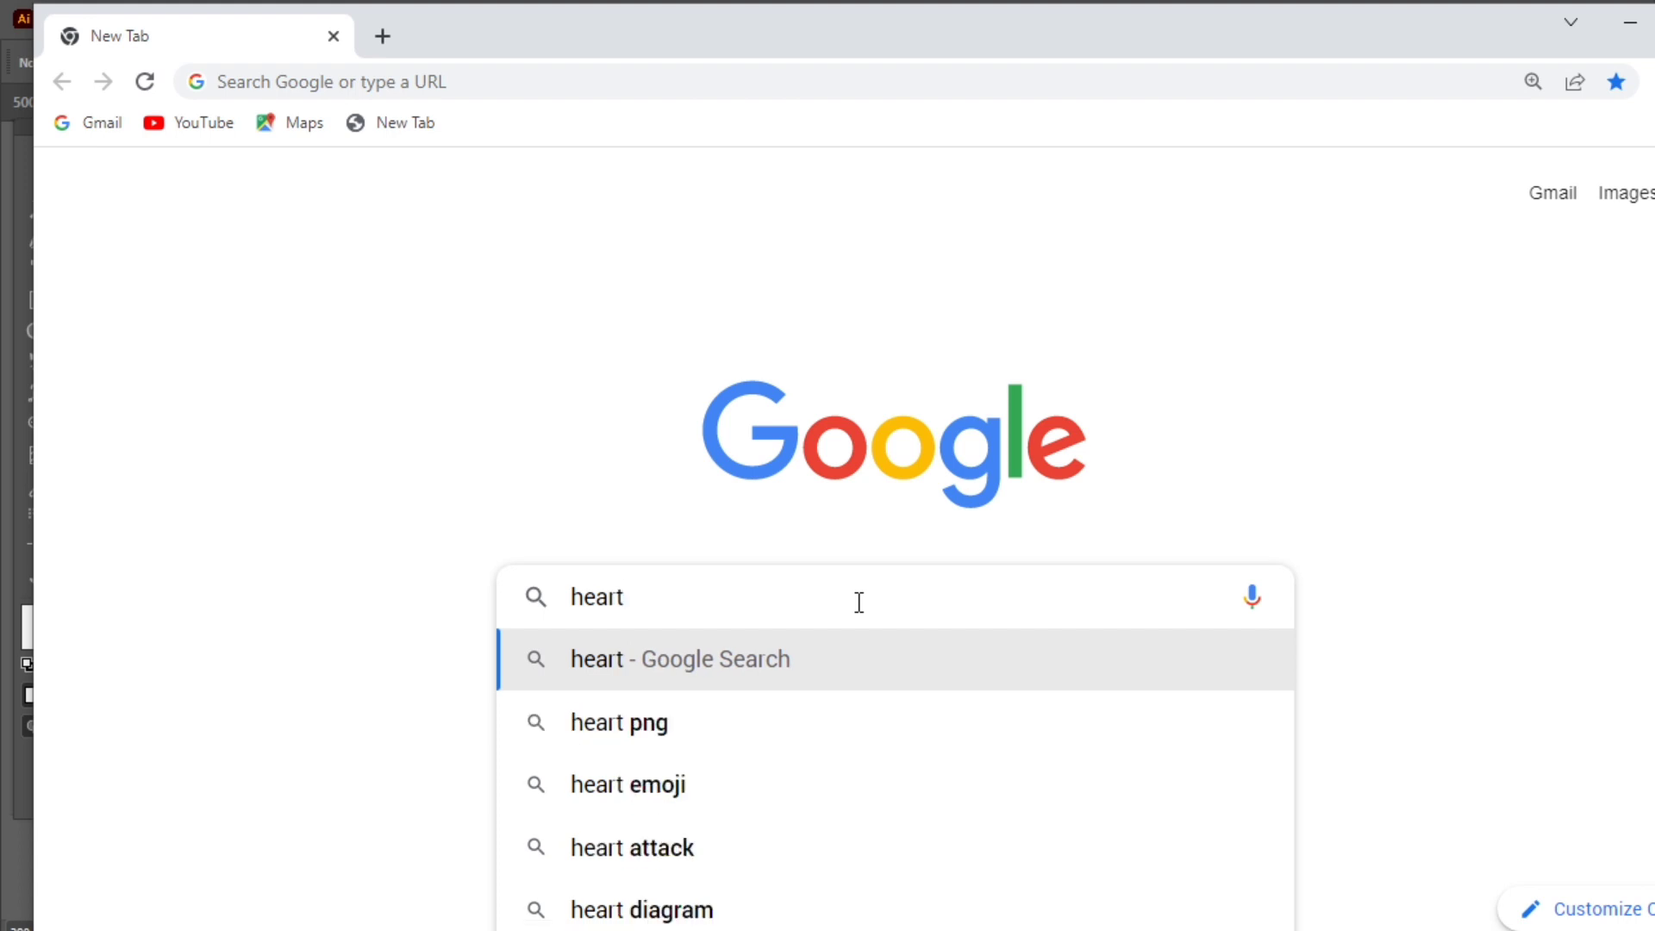
type("icon")
key("Return")
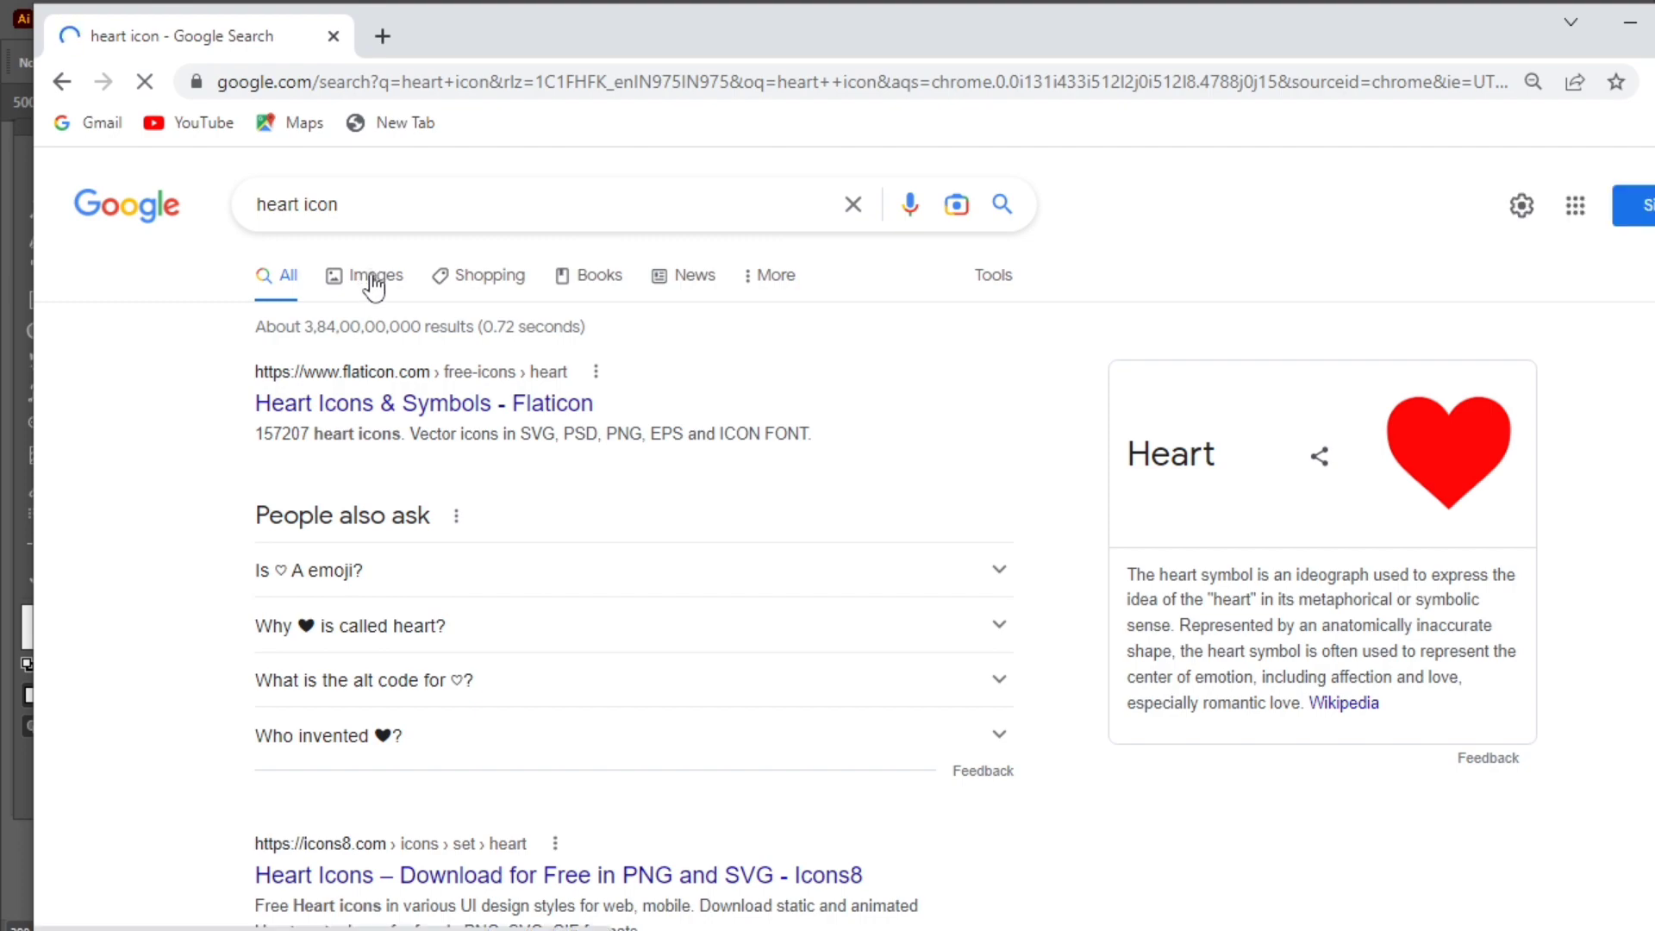
left_click(374, 287)
Step: Preview the pulse-line heart and Heart Care icon results
scroll(863, 586, "down", 3)
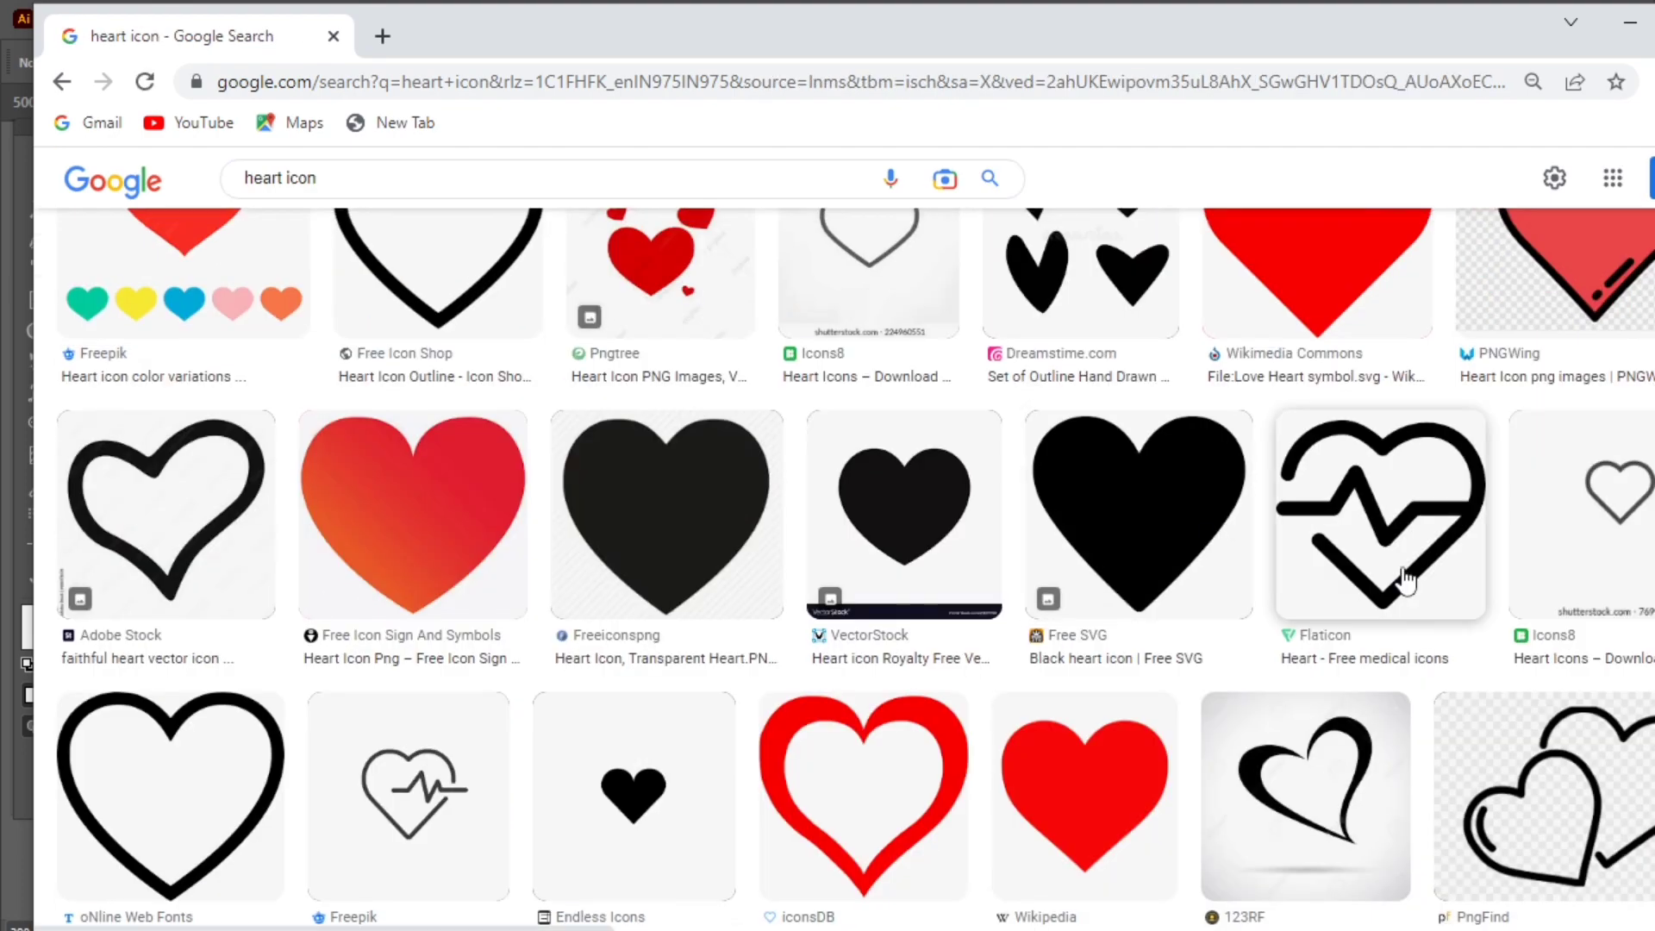
left_click(1405, 579)
scroll(1282, 580, "down", 5)
scroll(1260, 572, "down", 5)
left_click(1261, 572)
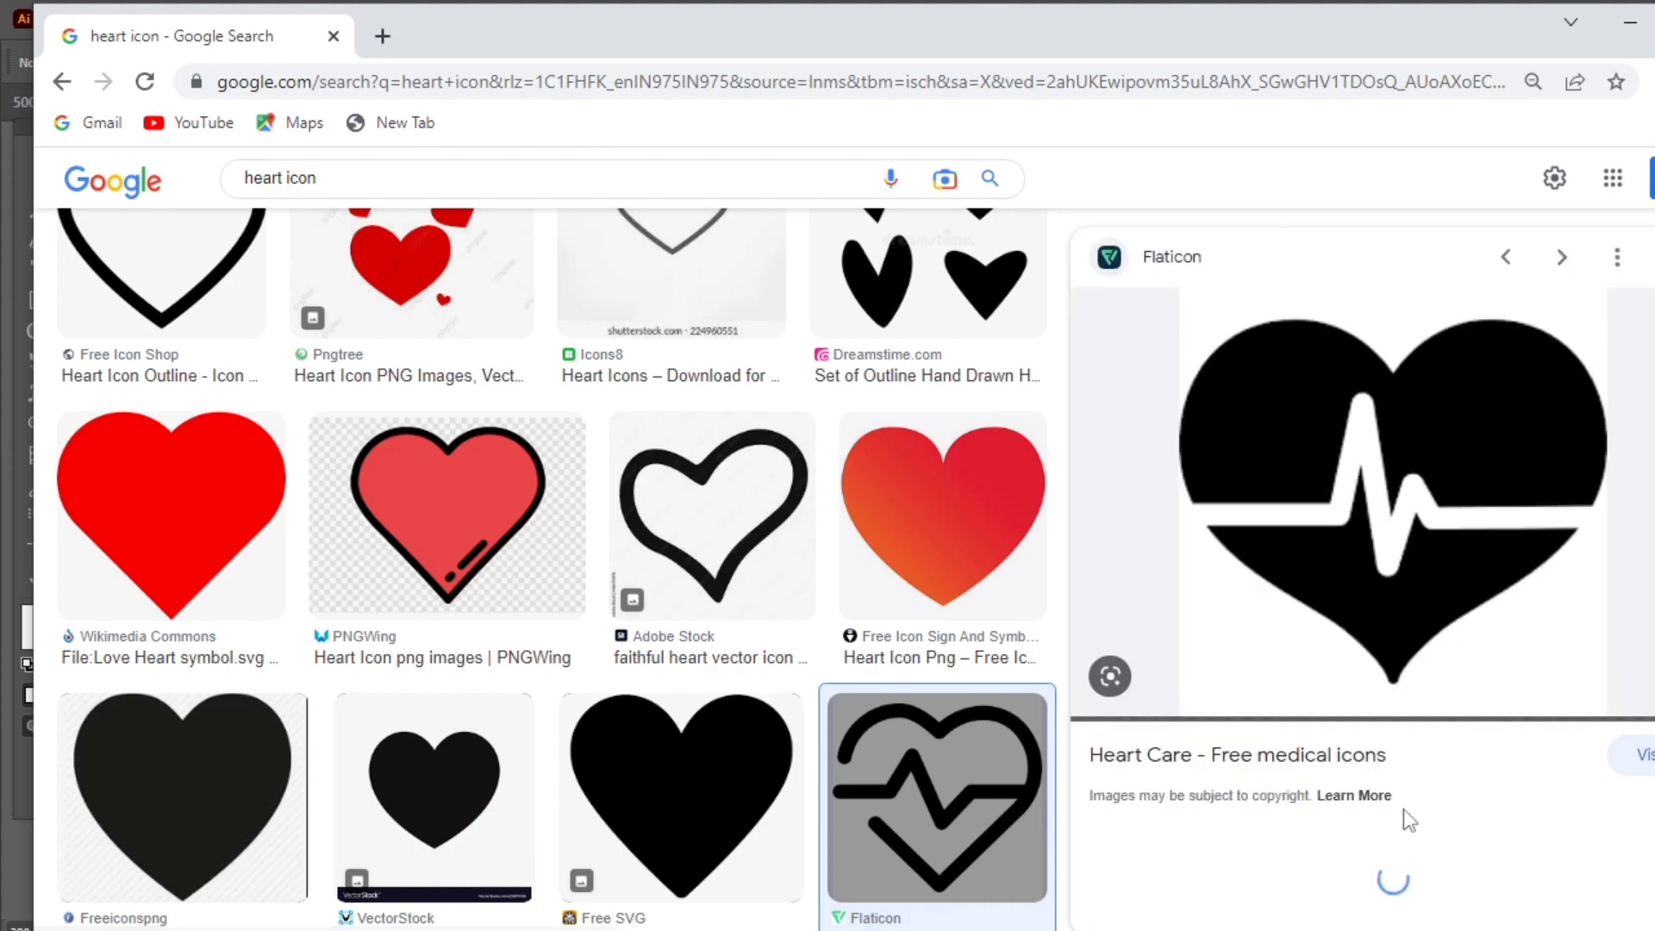
scroll(1330, 580, "down", 5)
scroll(1330, 584, "down", 3)
scroll(1330, 583, "up", 7)
scroll(1328, 583, "down", 1)
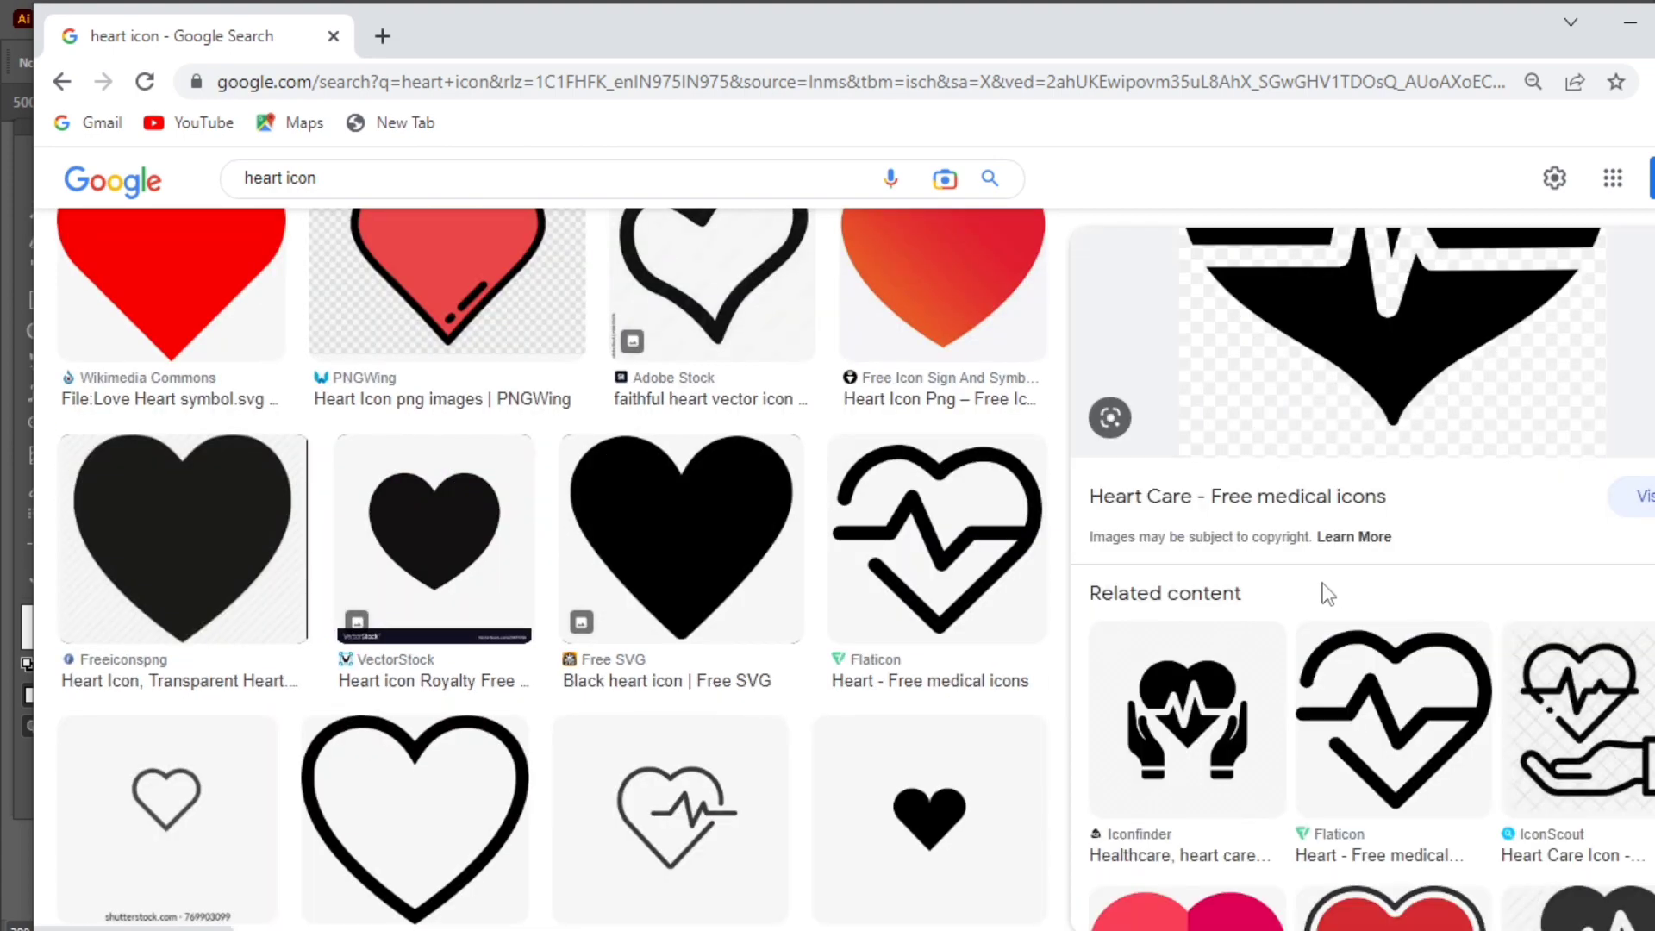
scroll(1256, 469, "down", 1)
scroll(1263, 480, "down", 2)
scroll(1264, 482, "down", 3)
Step: Find the solid black heart-with-plus image and copy it
left_click(1264, 545)
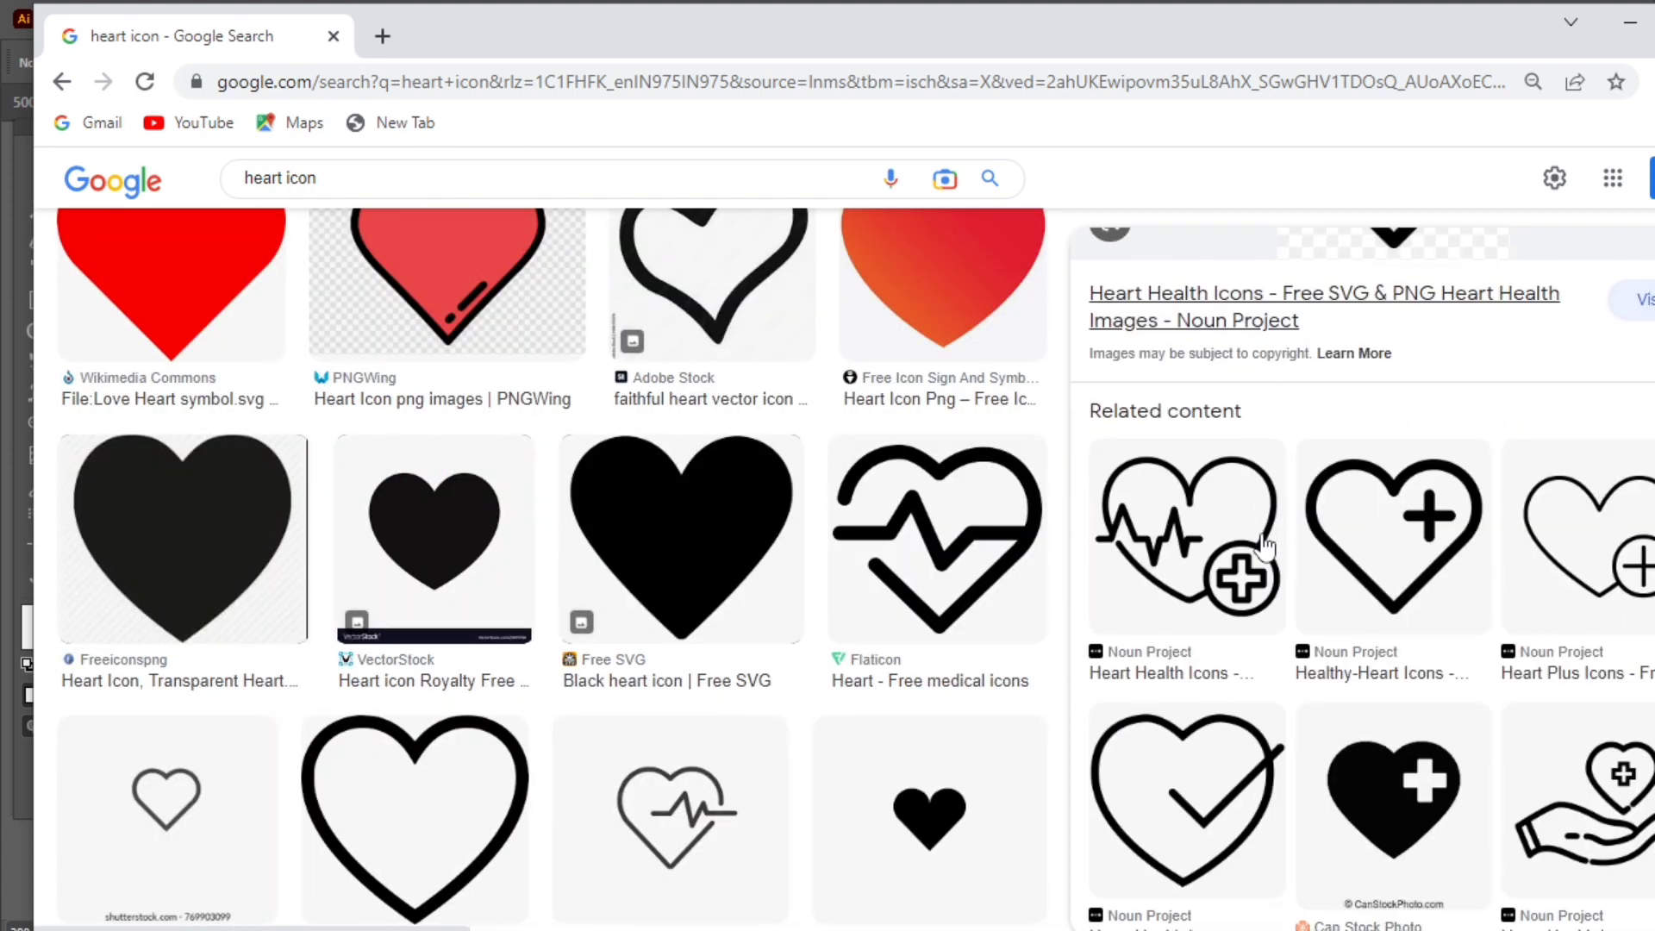
scroll(1264, 546, "down", 2)
scroll(1370, 441, "down", 1)
scroll(1365, 438, "down", 2)
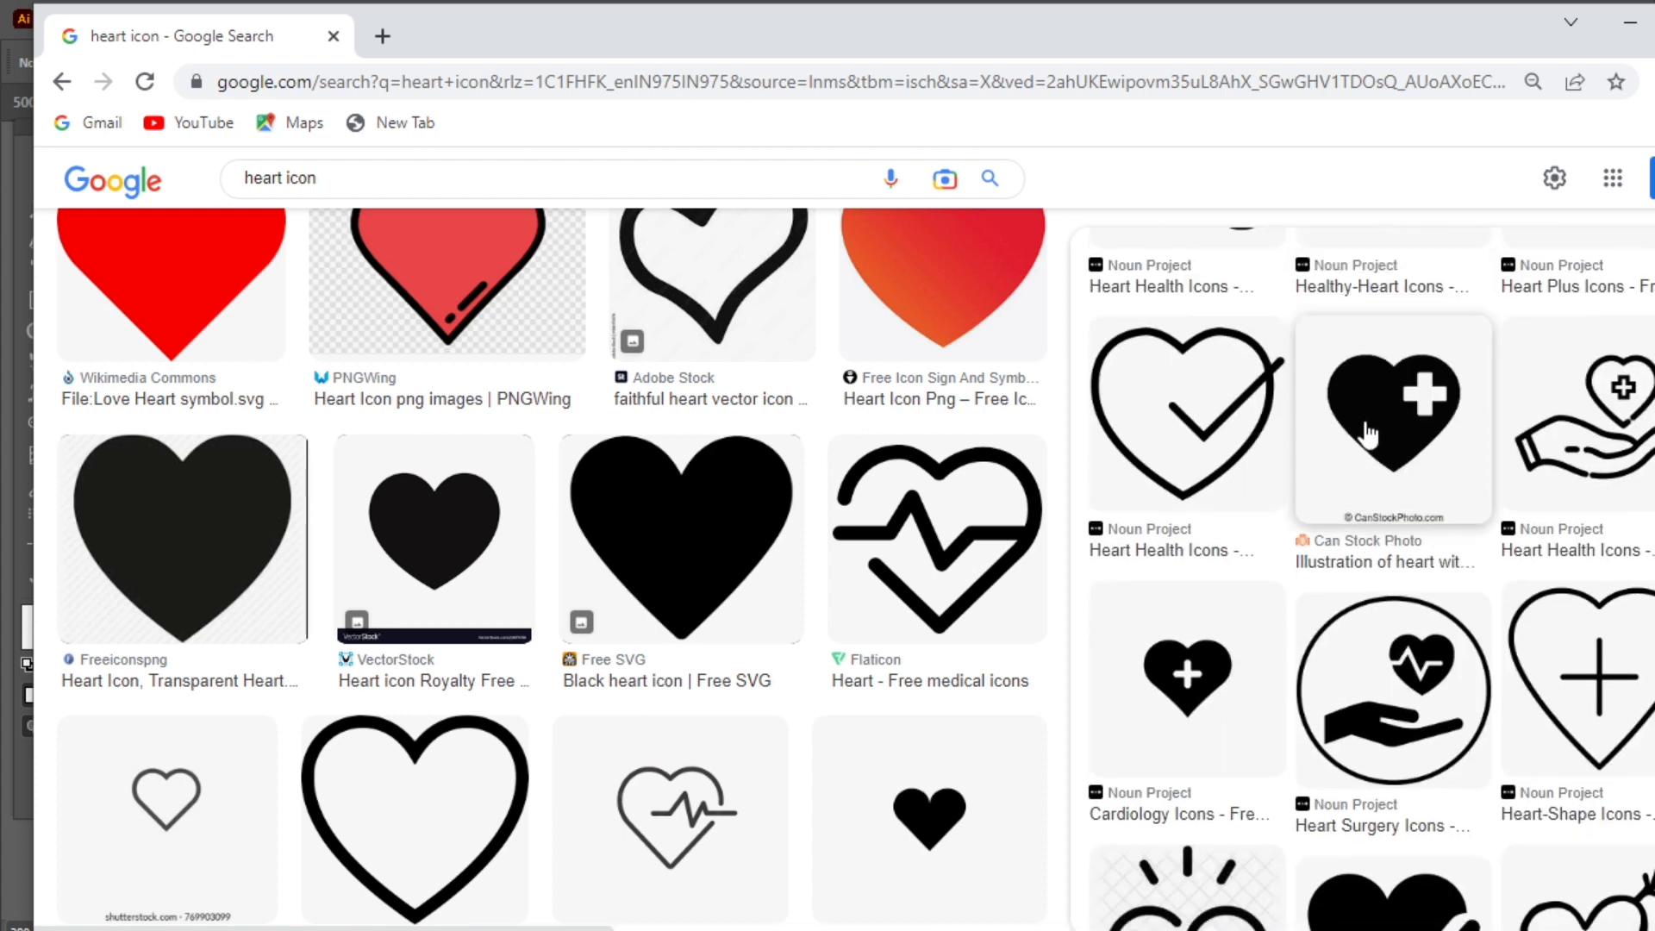
left_click(1369, 436)
right_click(1366, 431)
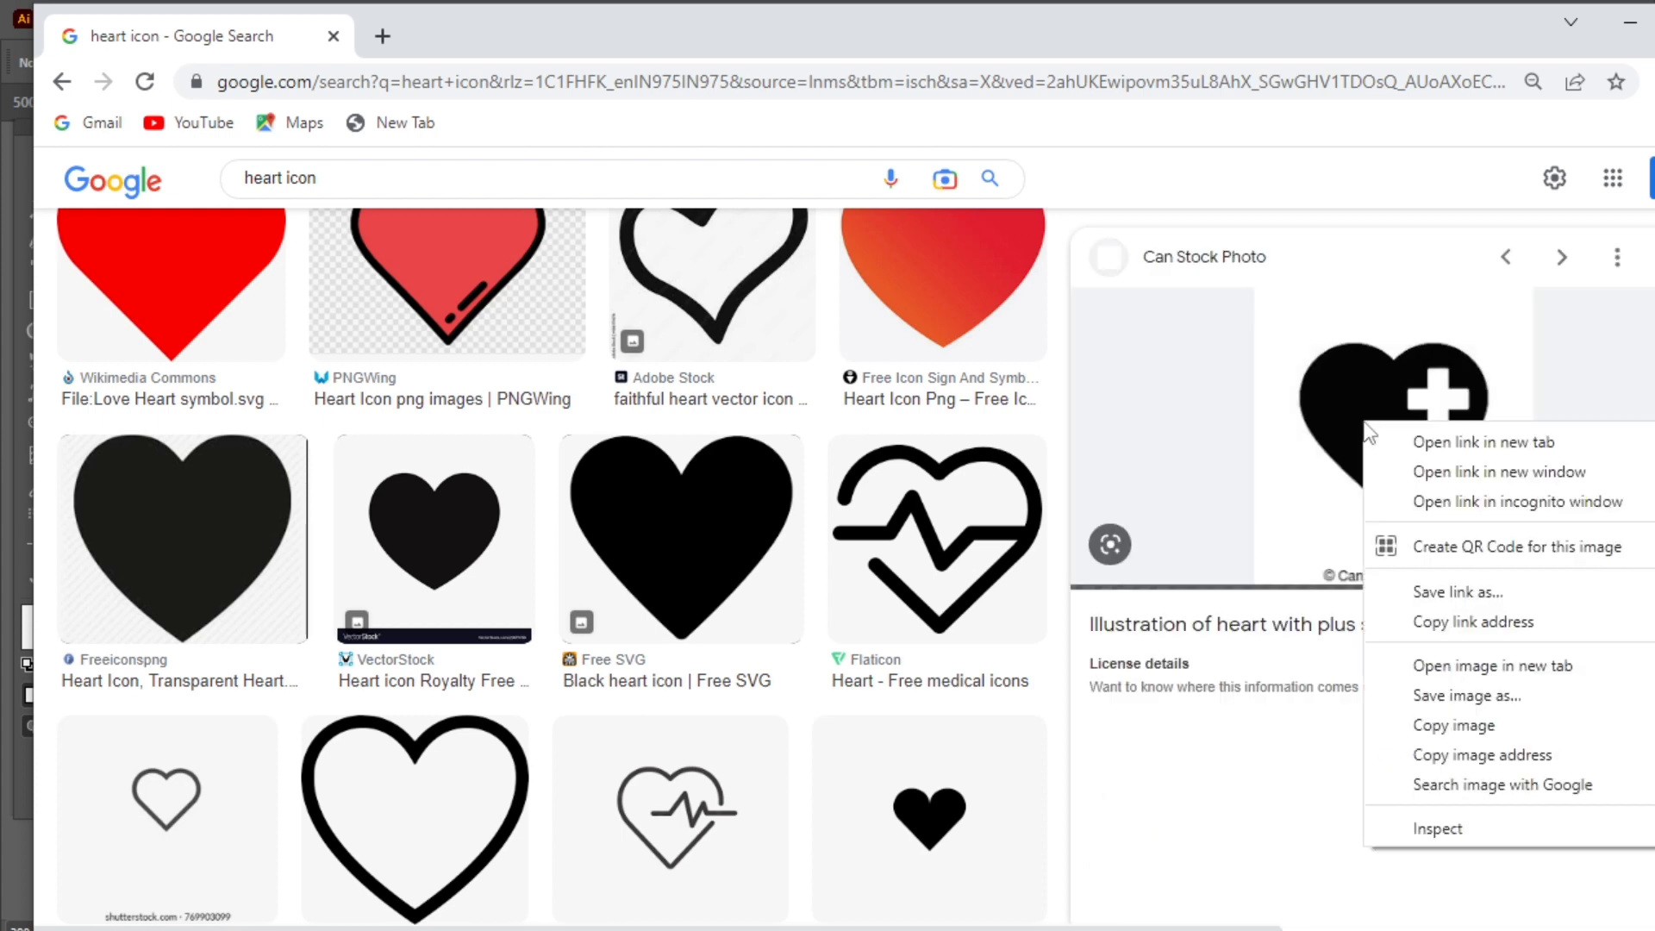
left_click(1432, 727)
Step: Paste the heart image into the 150 px document and zoom out to see it
key("alt+Tab")
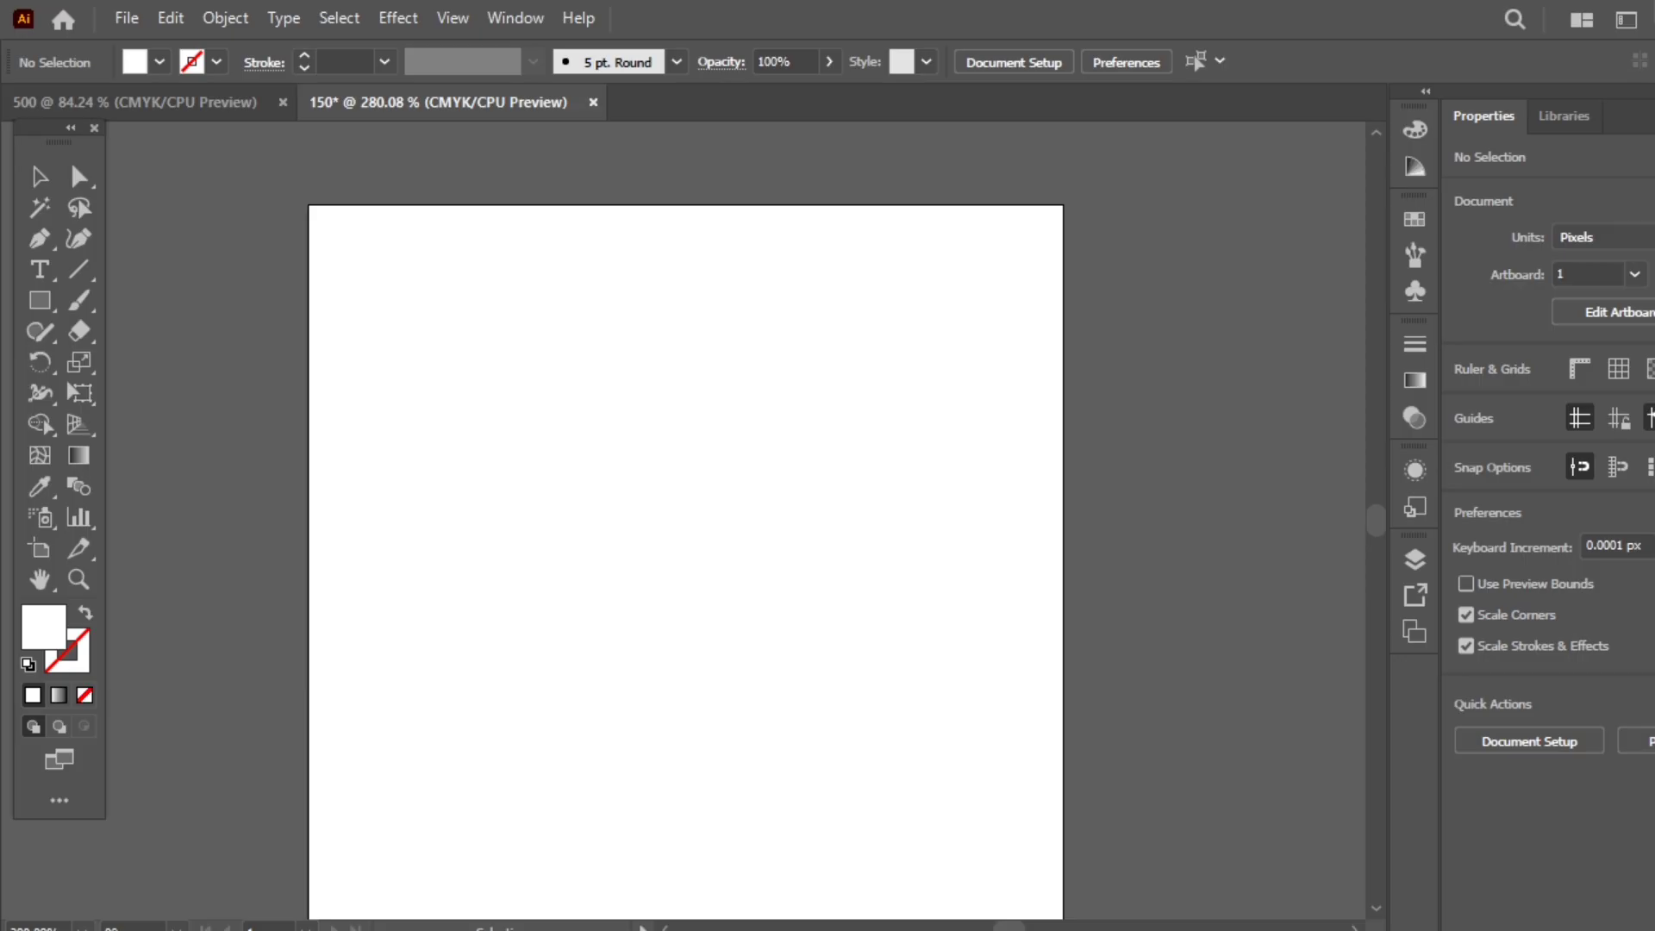
key("ctrl+v")
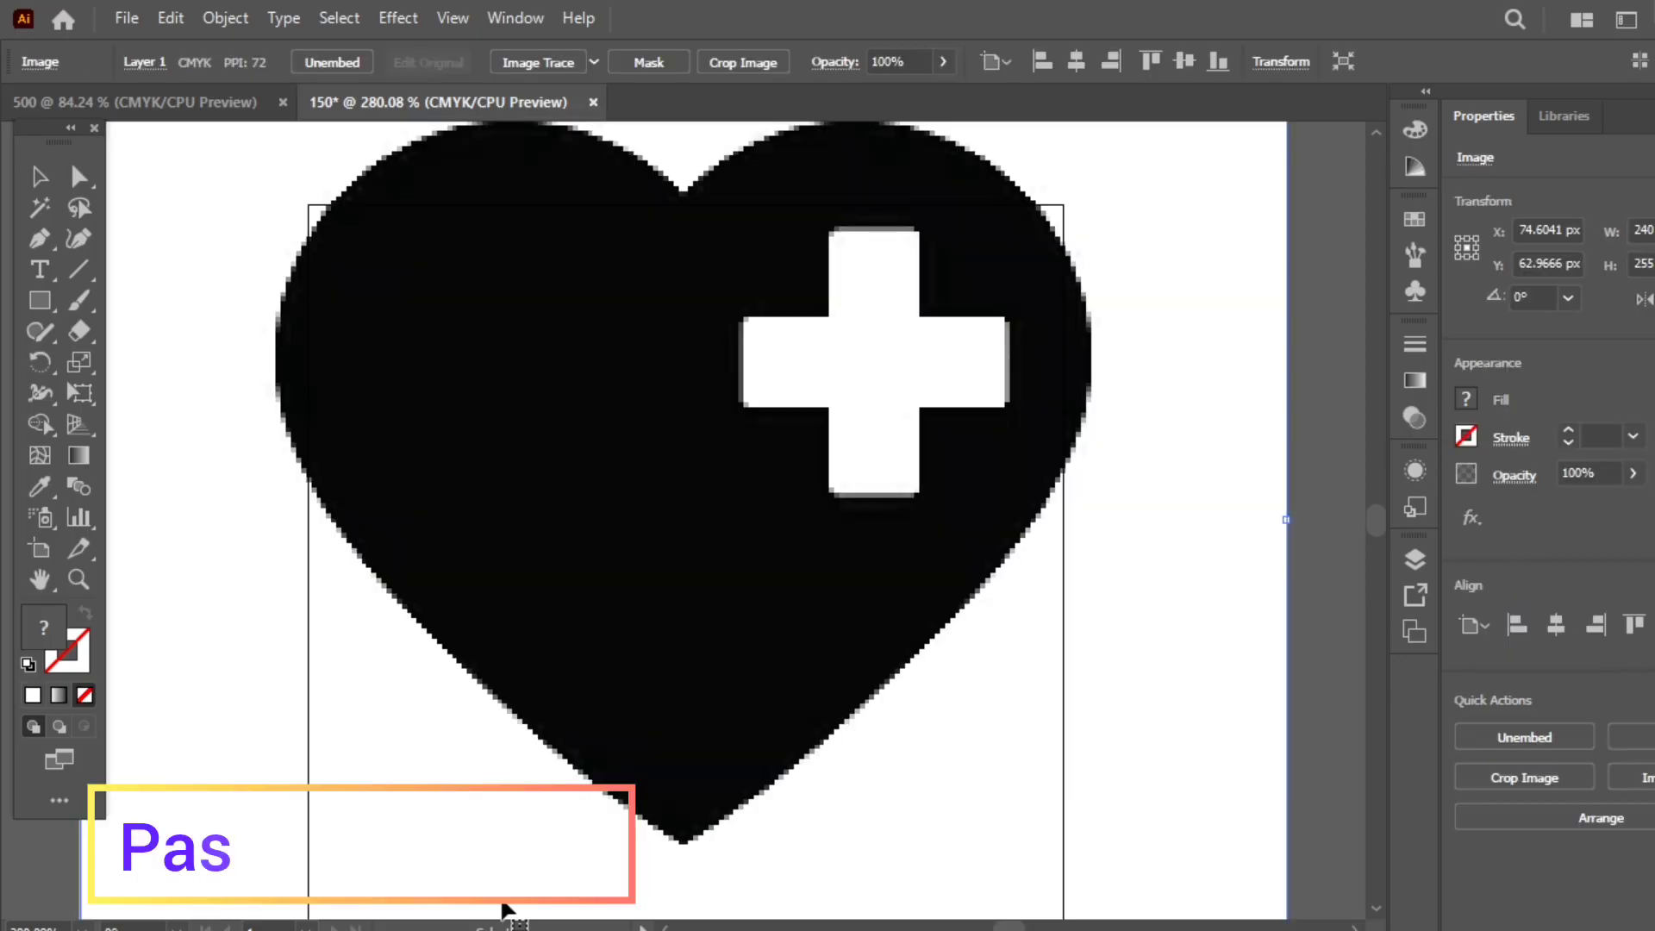
key("ctrl+minus")
key("ctrl+minus")
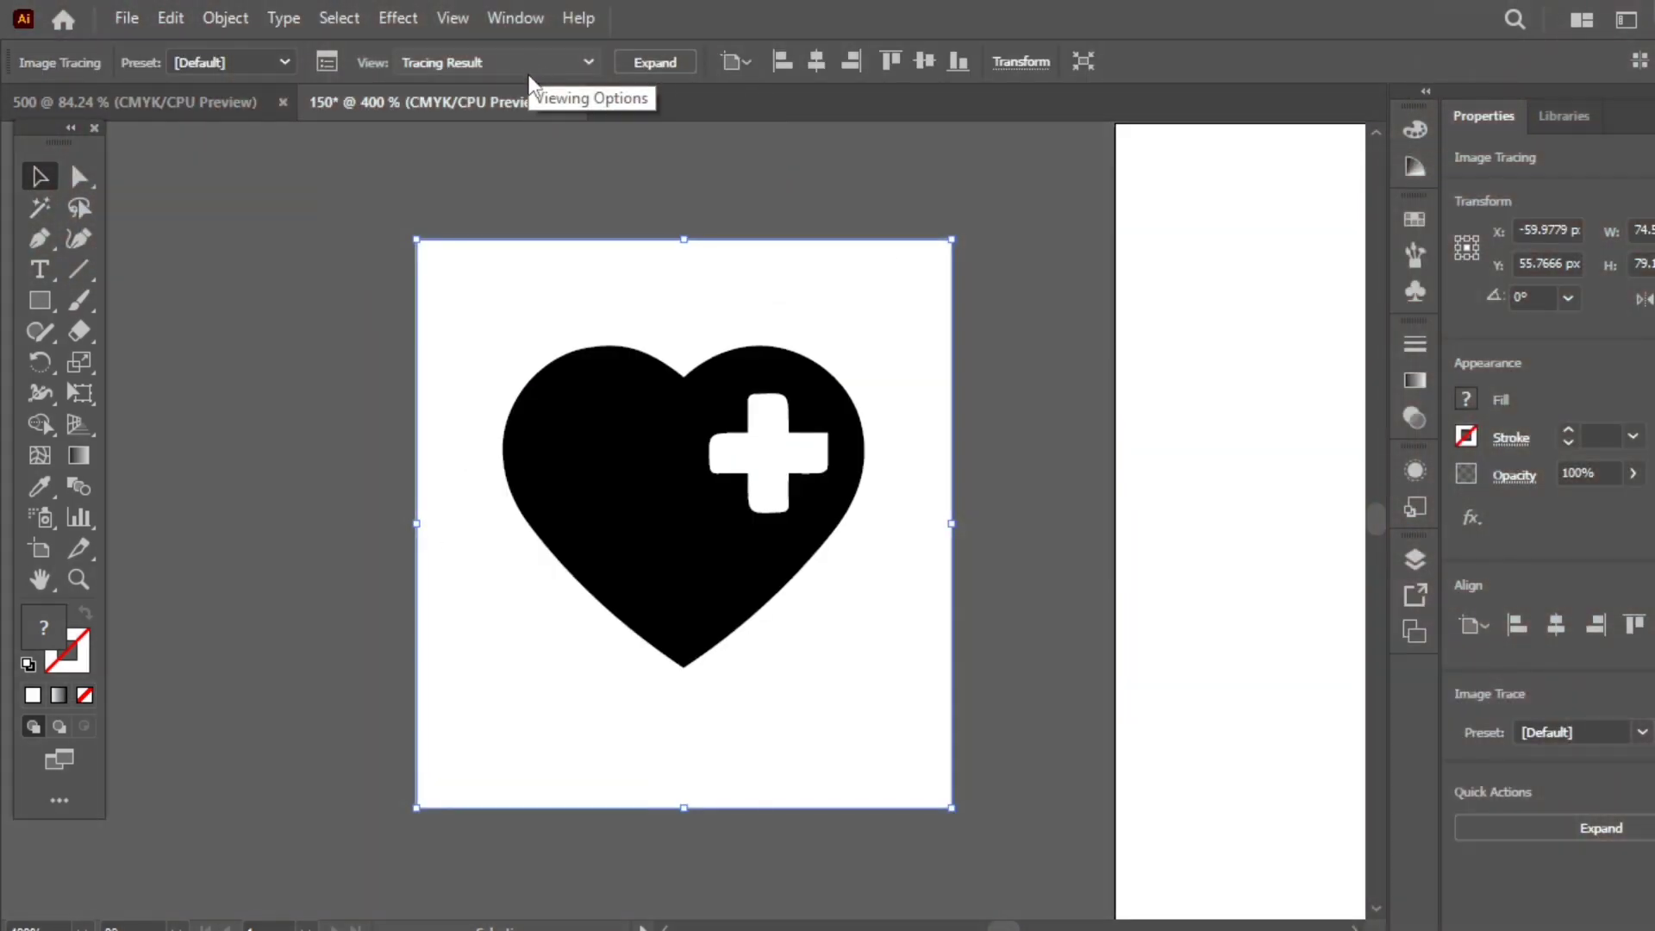
key("ctrl+z")
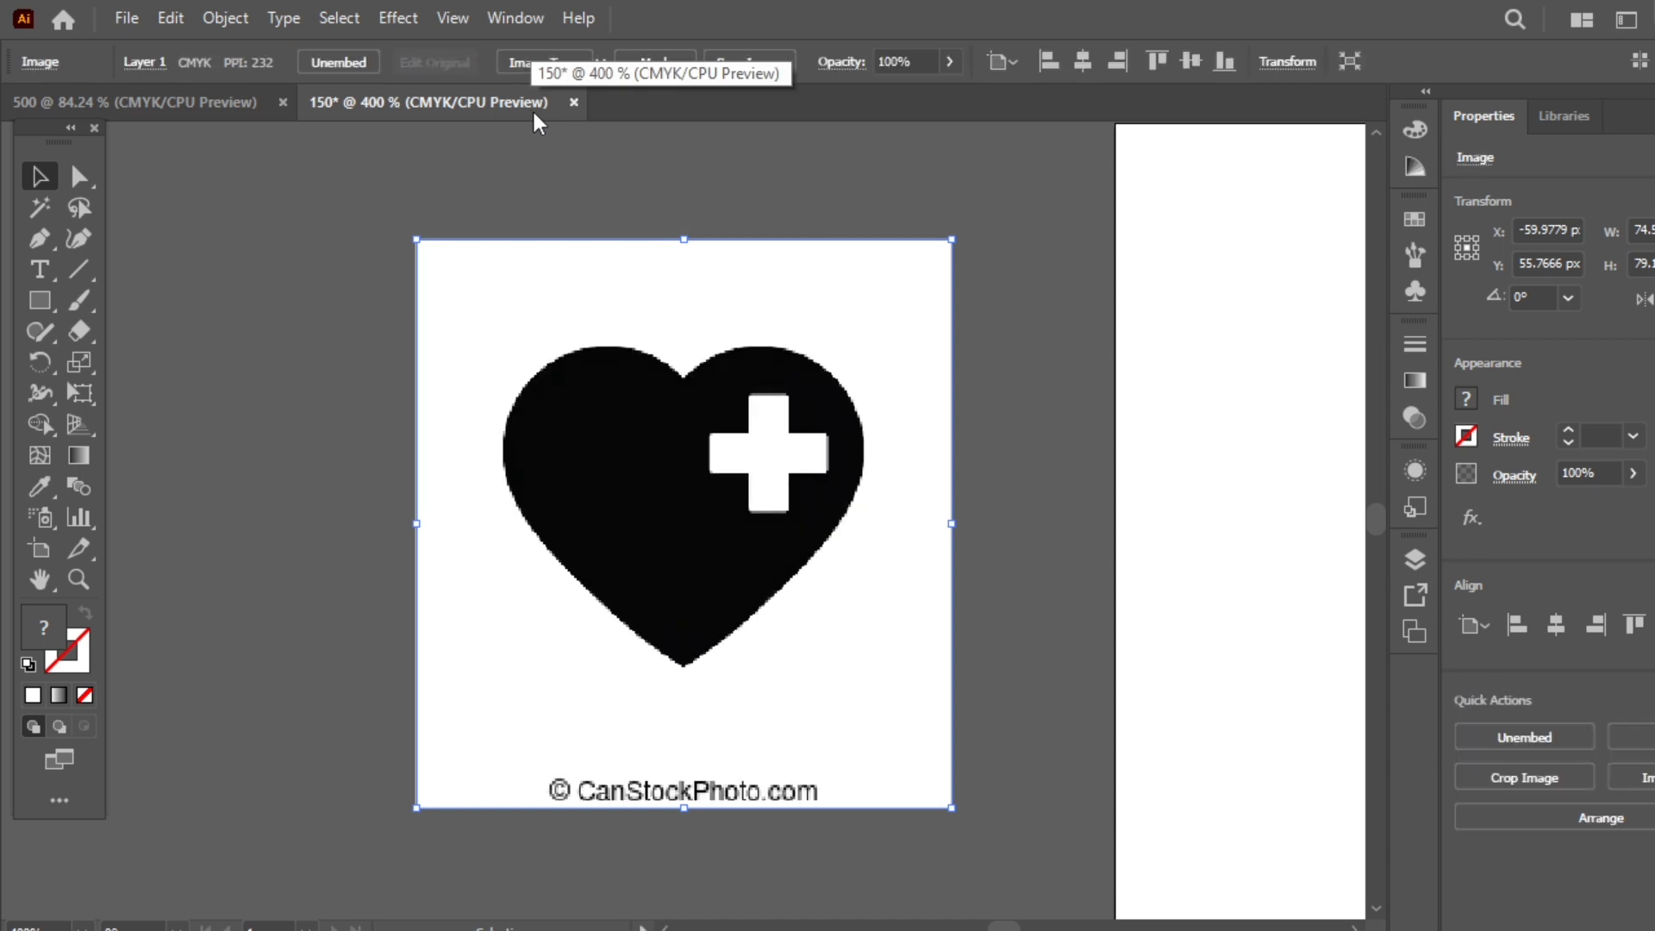
Step: Image Trace, expand and ungroup the heart, then delete the stray watermark fragment
left_click(516, 58)
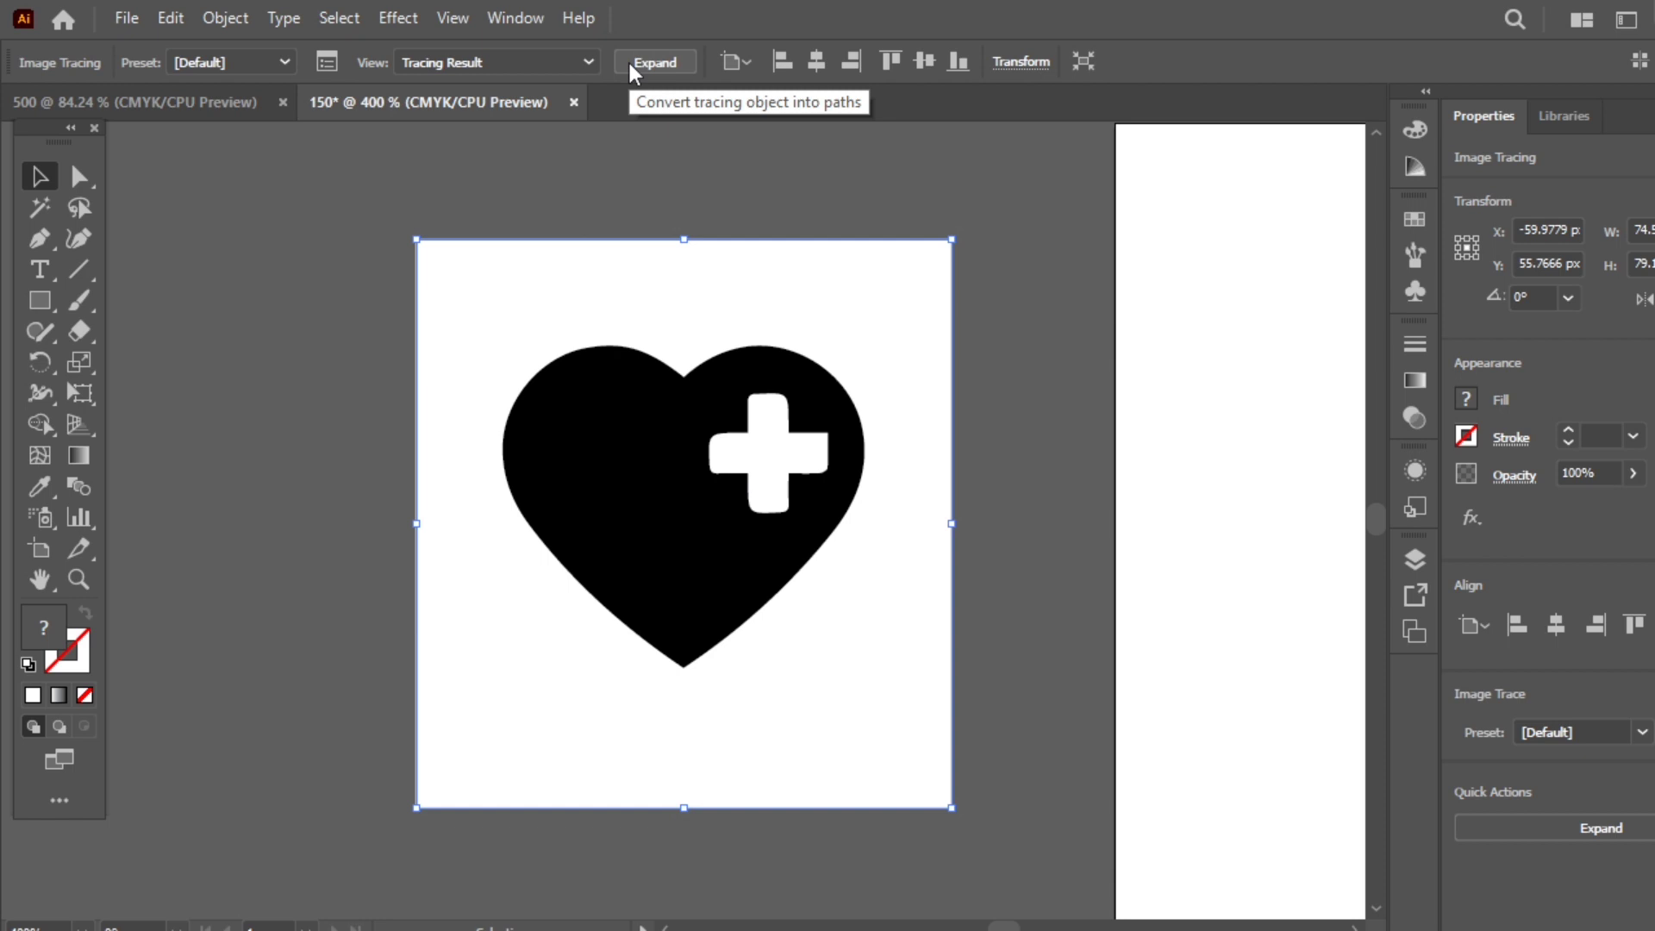
left_click(630, 64)
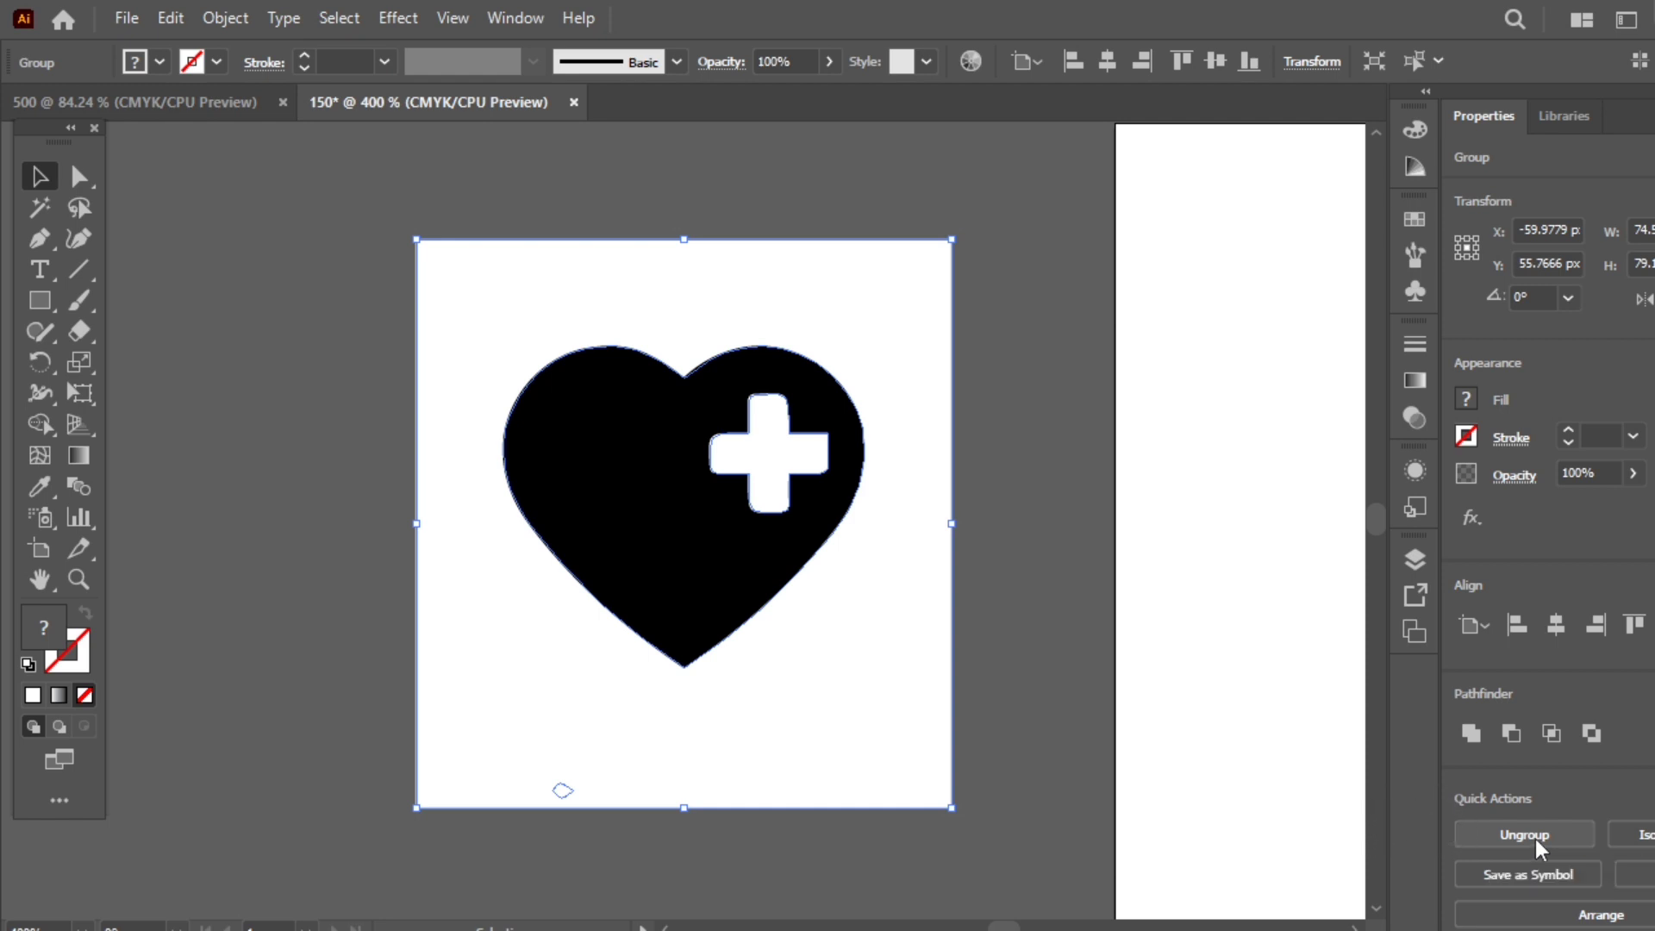
left_click(1524, 834)
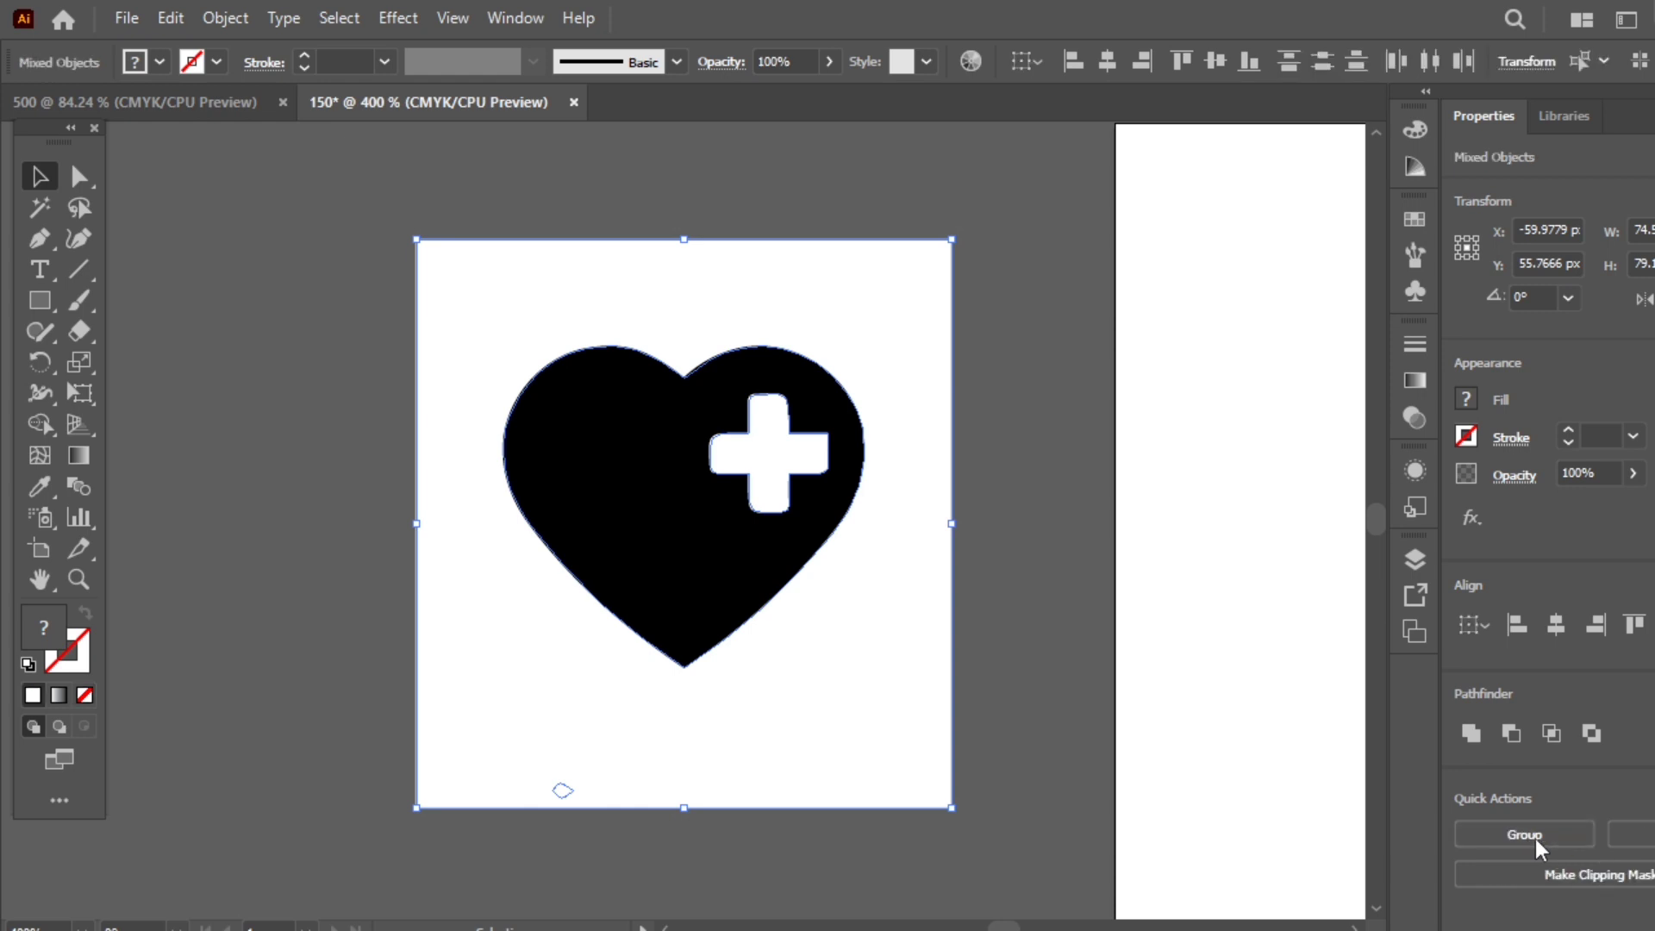
left_click(562, 793)
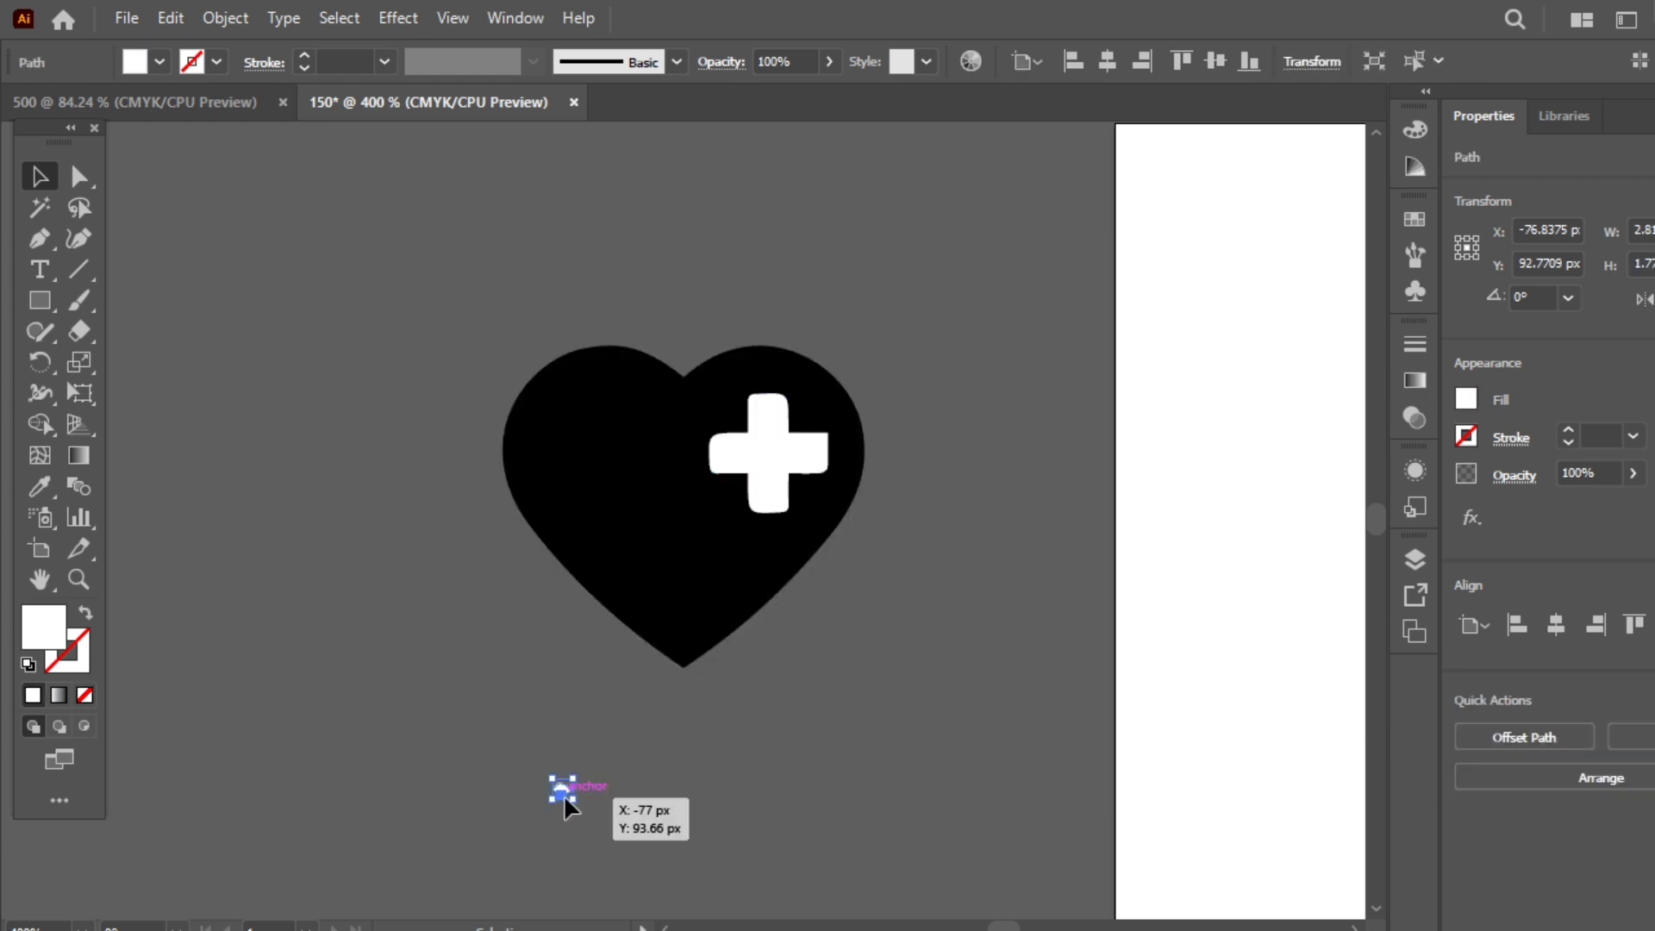
key("Delete")
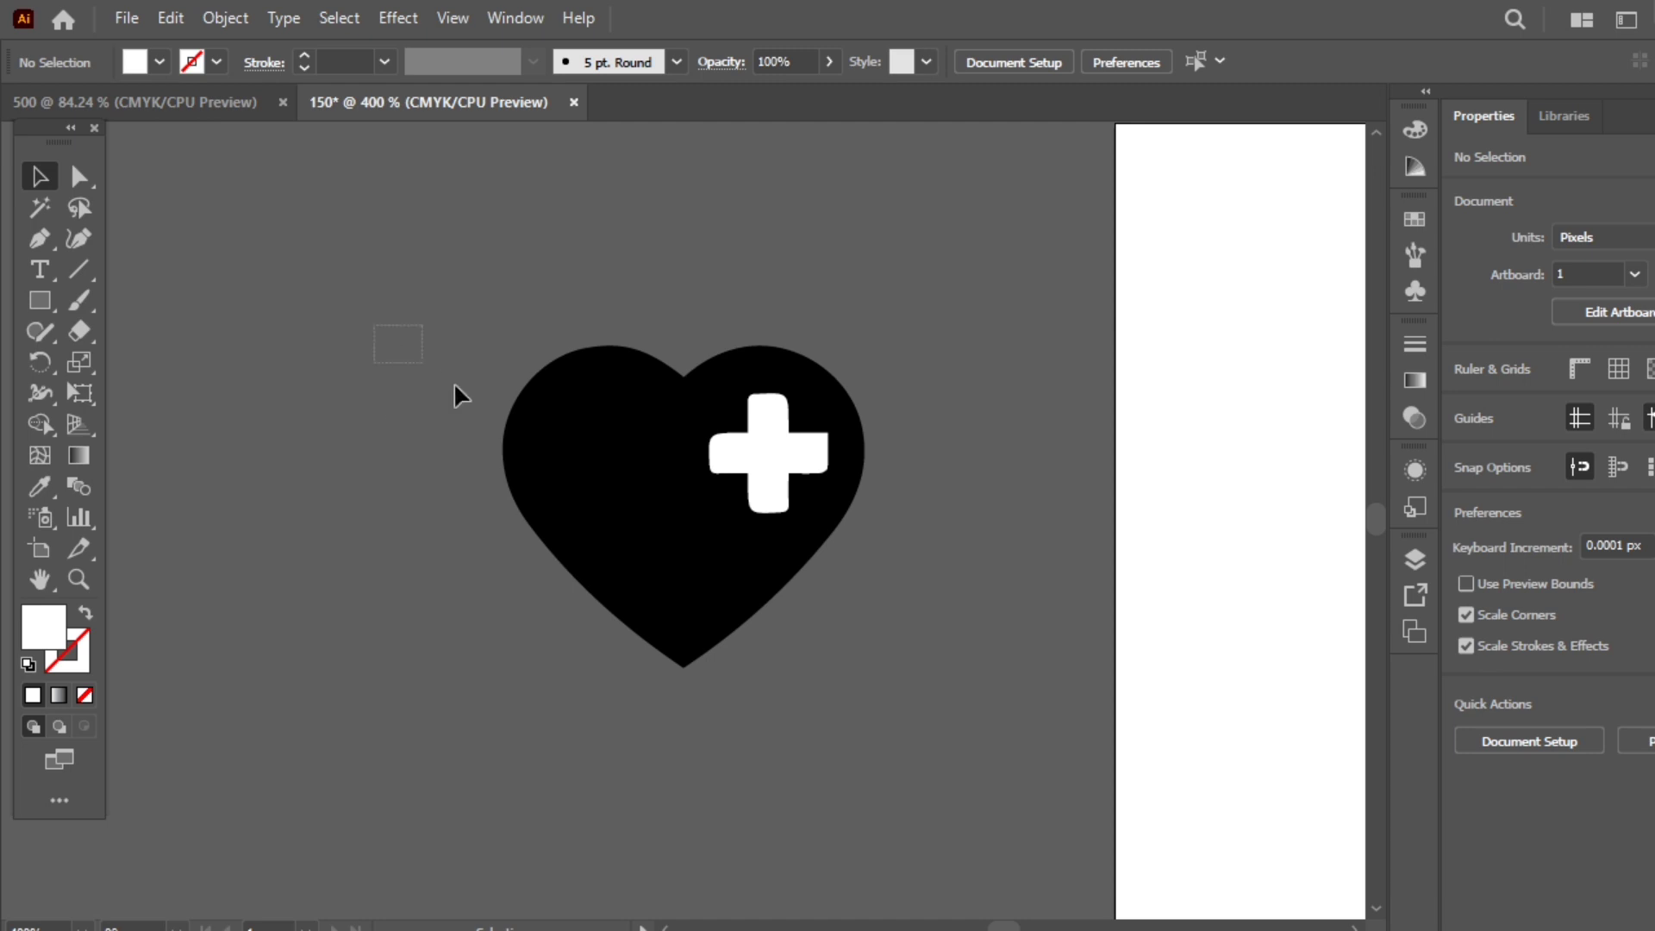
Step: Group the heart icon's parts and zoom out to show it beside the 150 px artboard
key("ctrl+a")
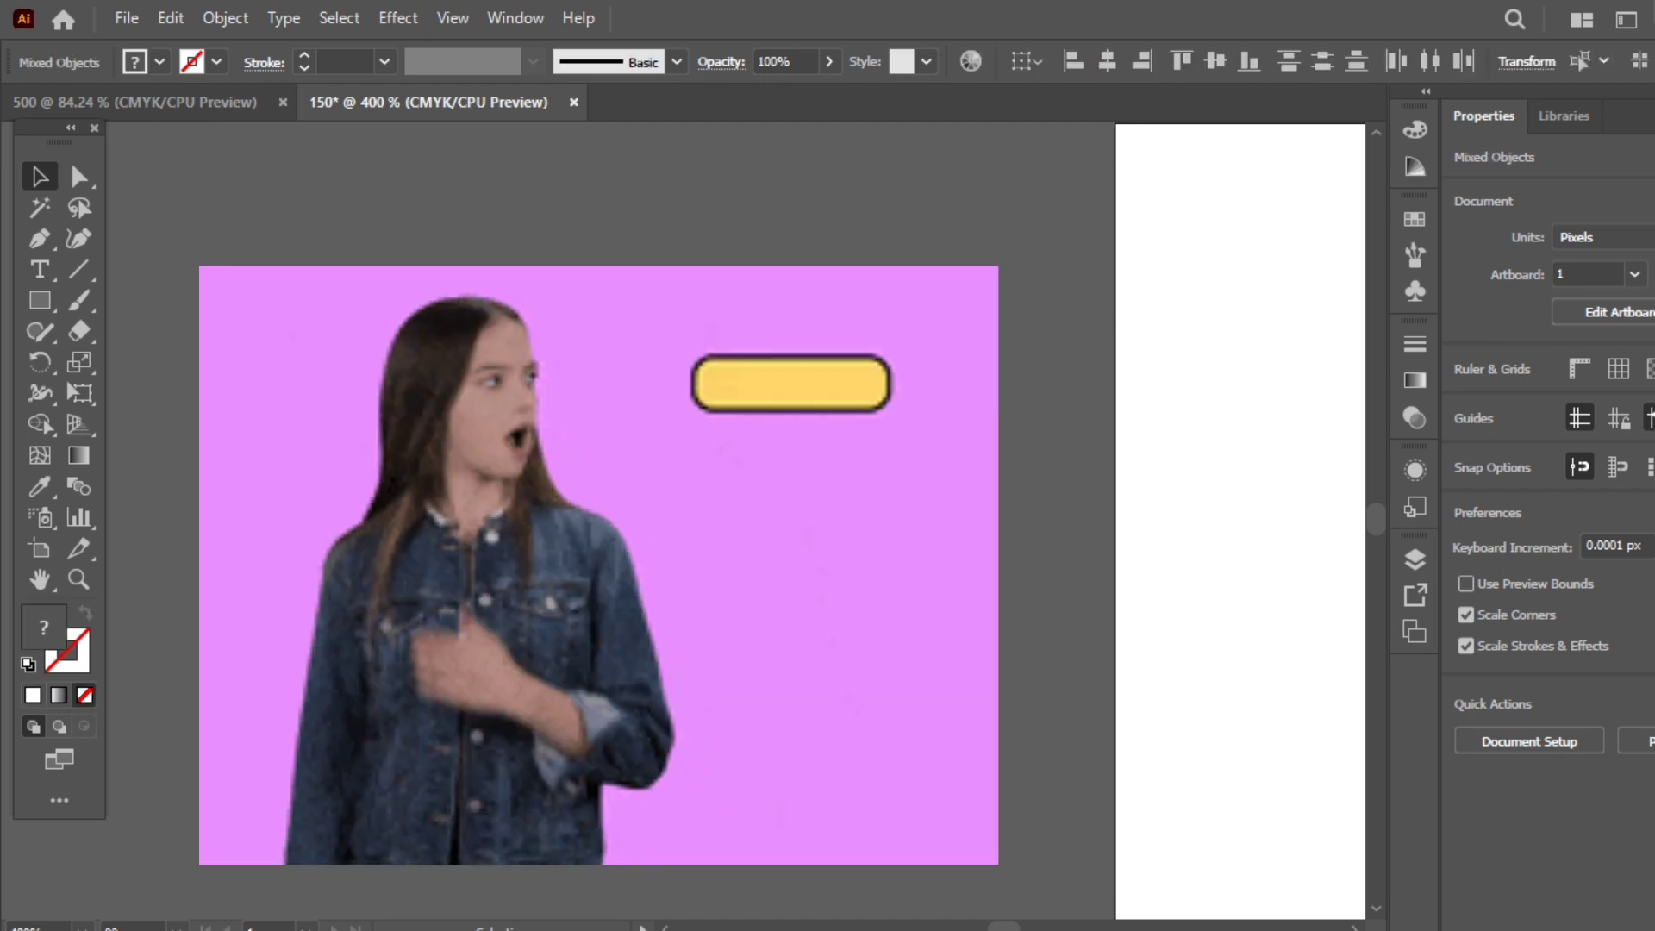
left_click(1524, 835)
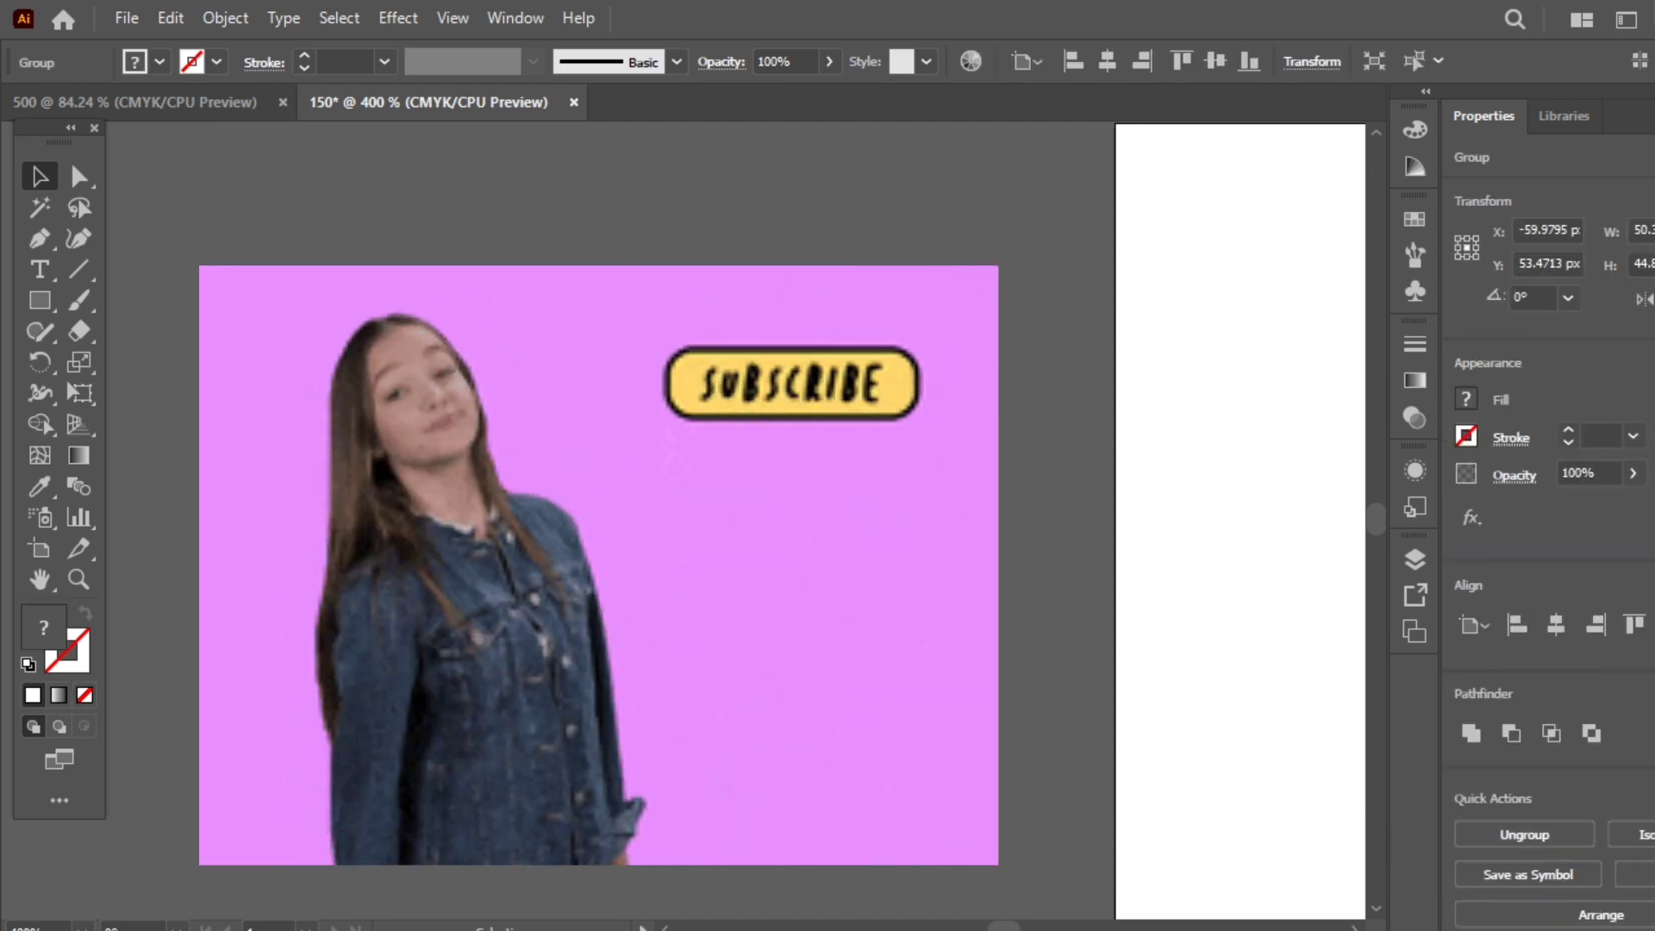
left_click(975, 914)
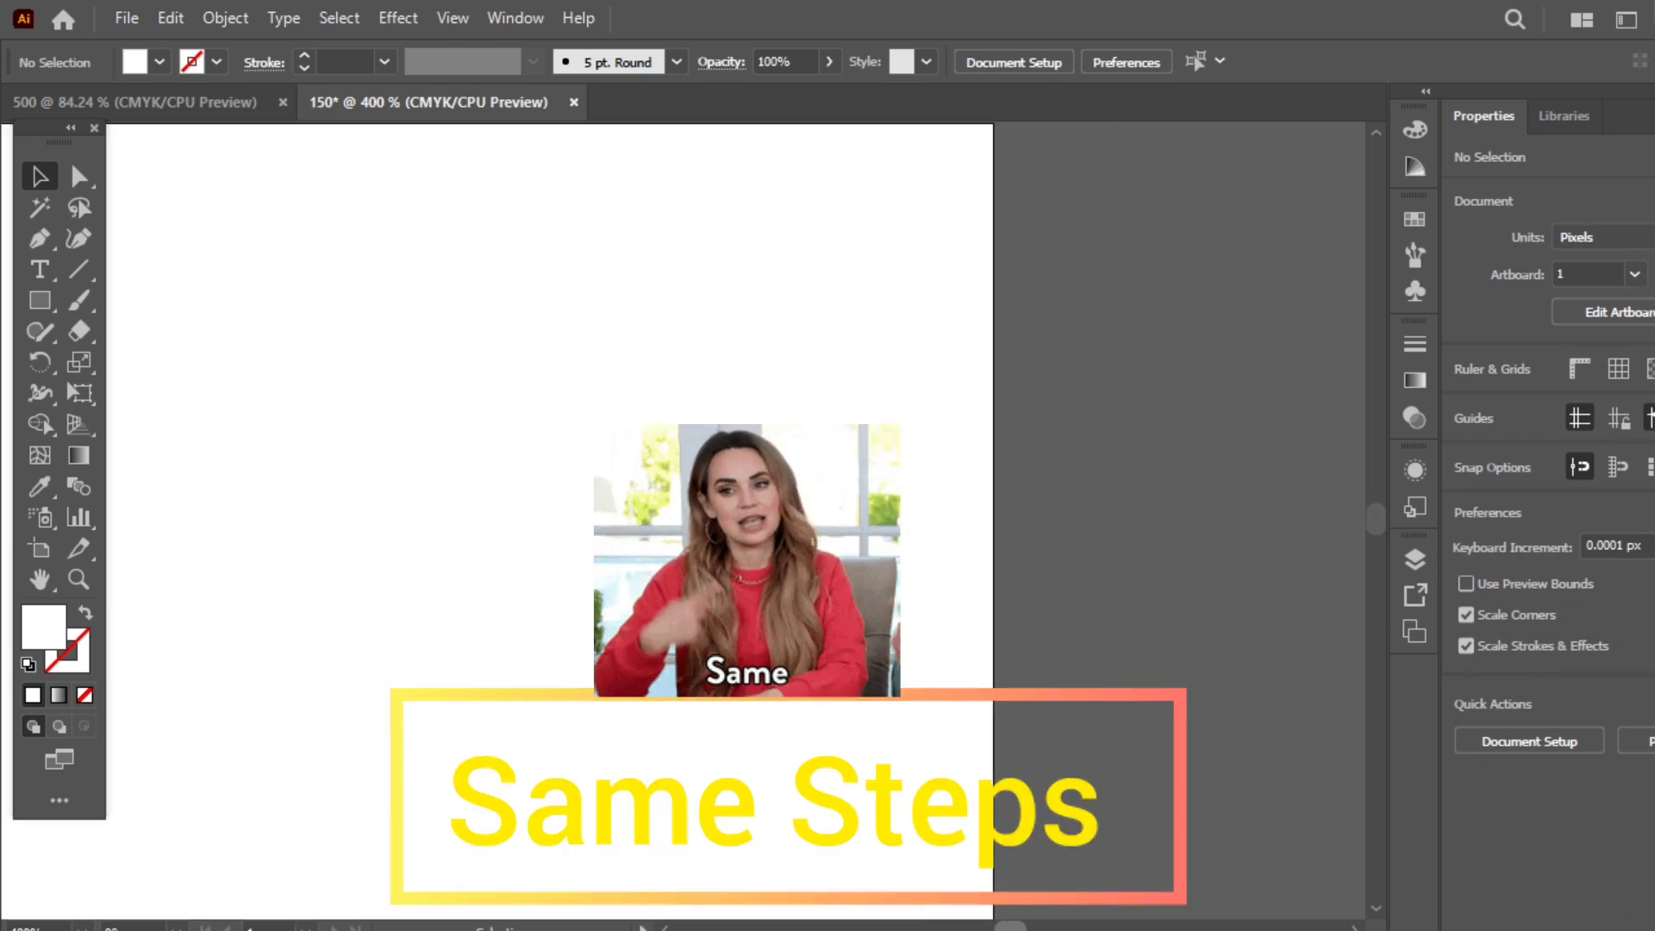
key("ctrl+minus")
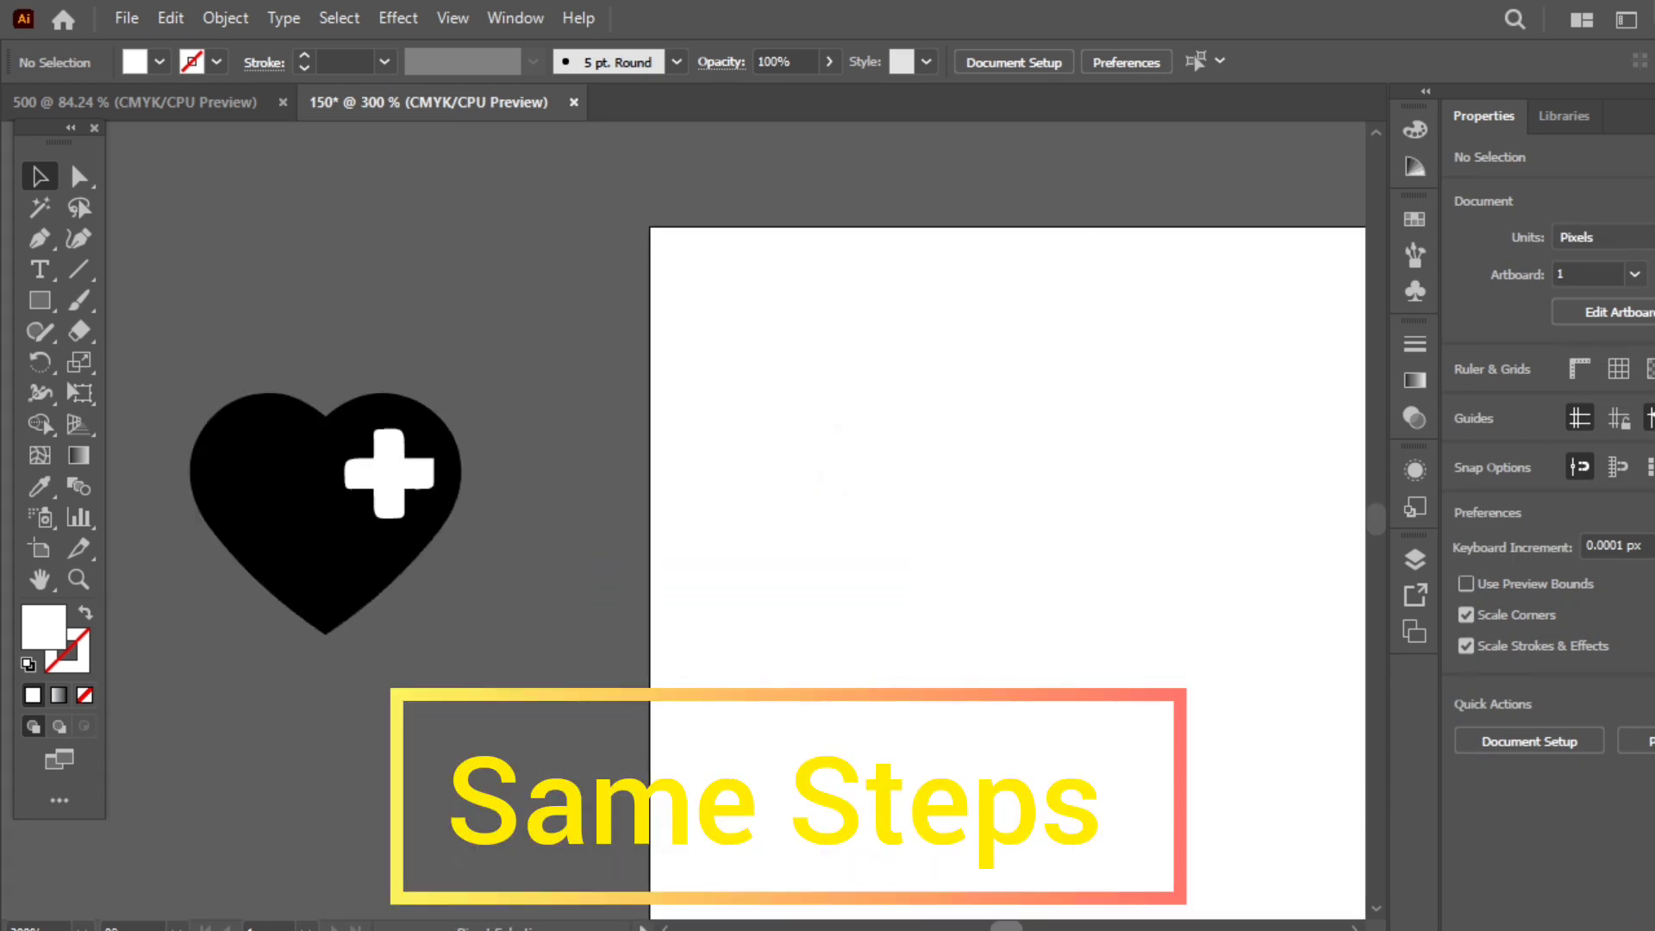
key("ctrl+minus")
scroll(892, 703, "down", 1)
scroll(851, 666, "down", 2)
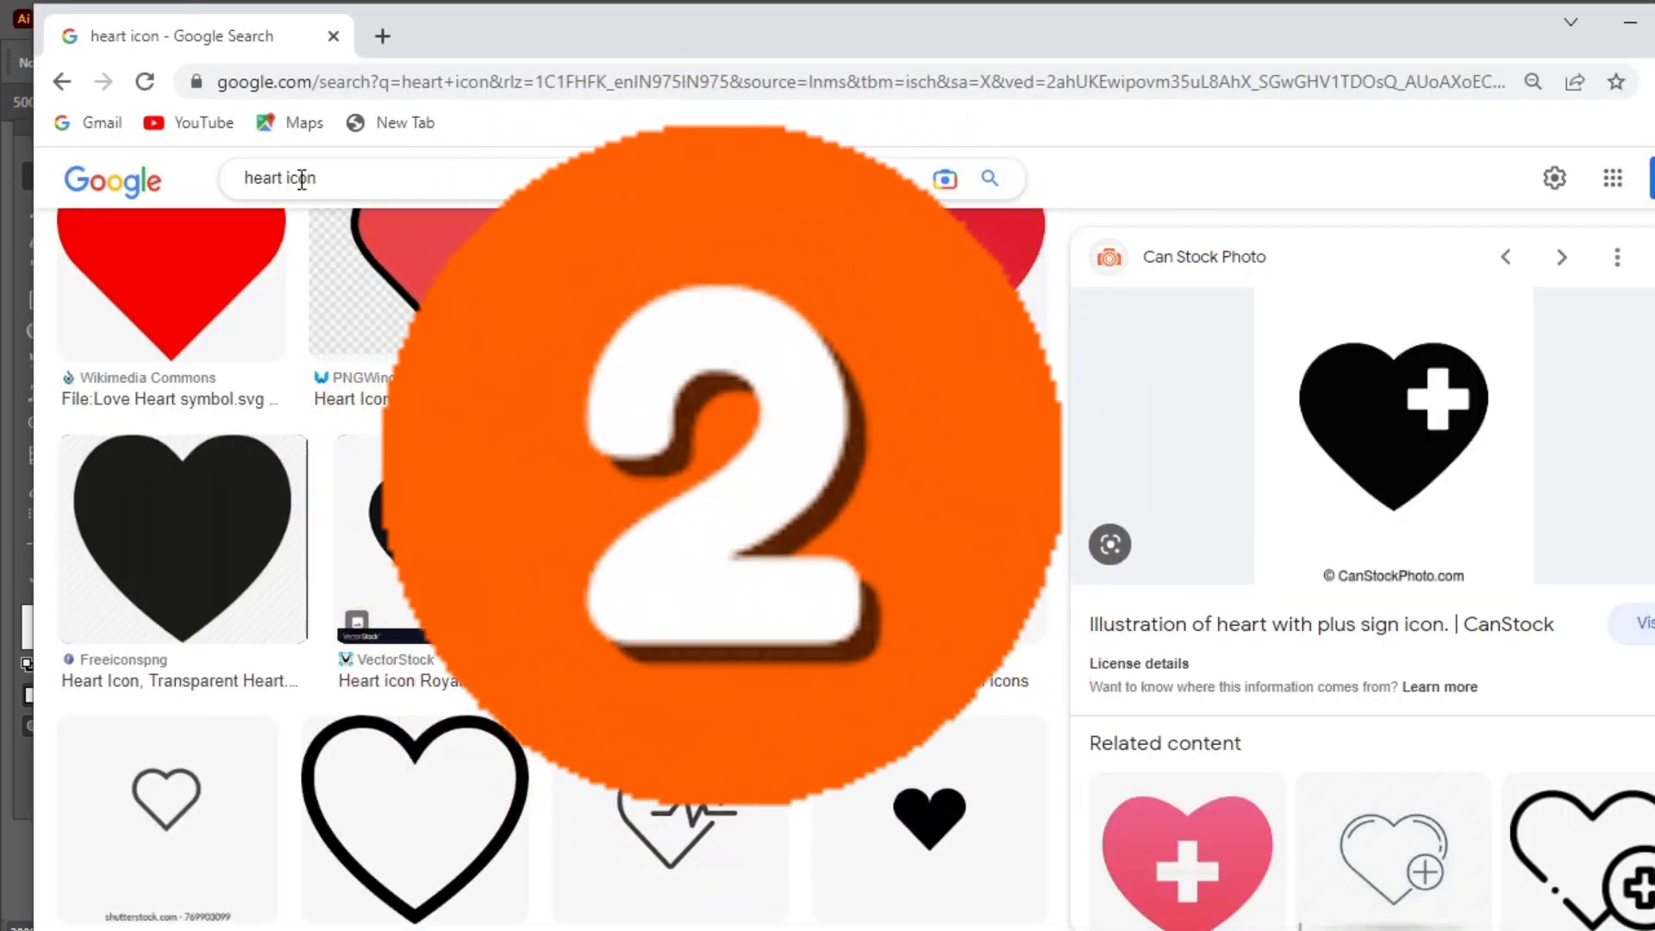
Step: Change the image search from 'heart icon' to 'orthopedic icon'
left_click_drag(287, 177, 241, 186)
key("BackSpace")
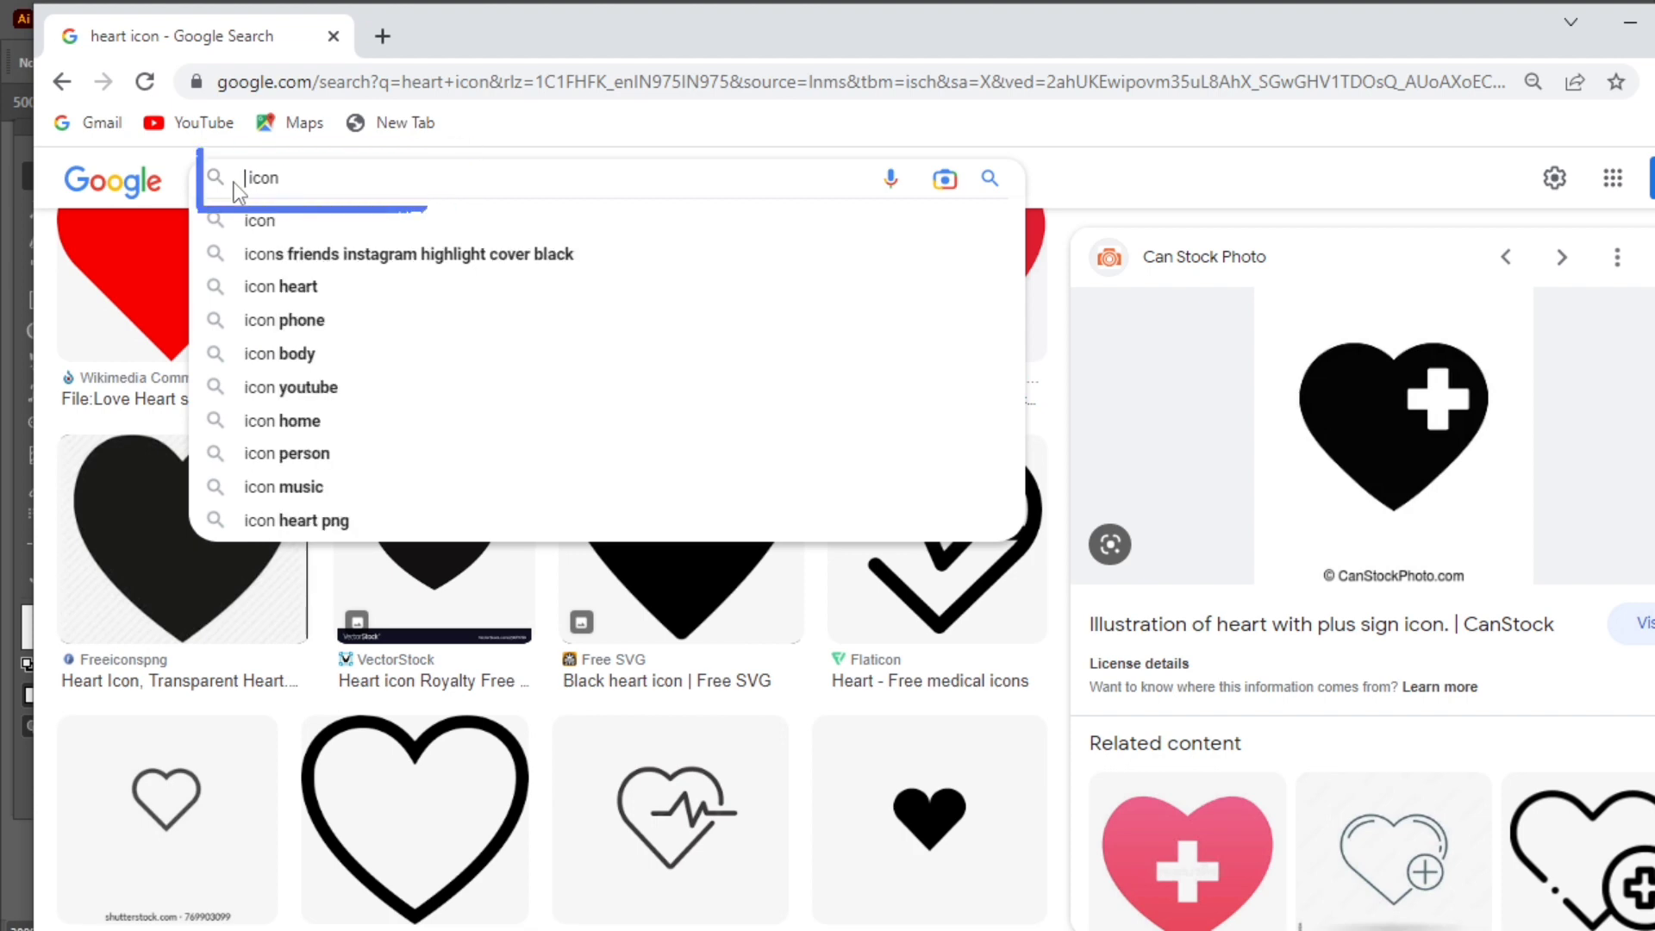
type("i")
key("BackSpace")
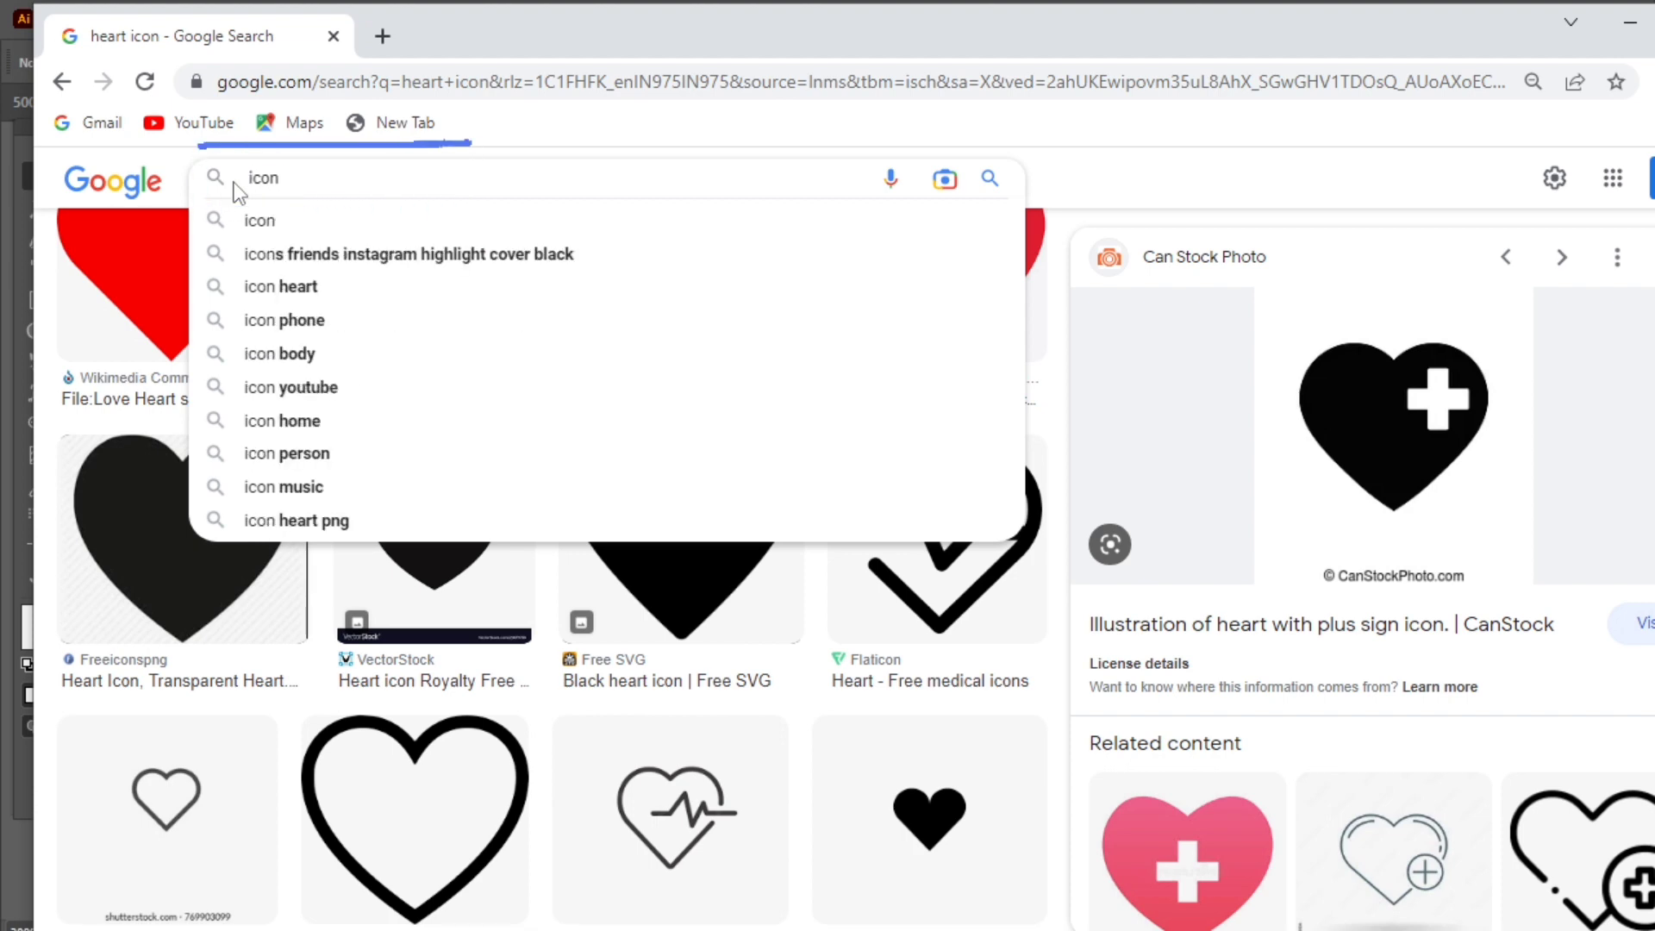
type("ort ")
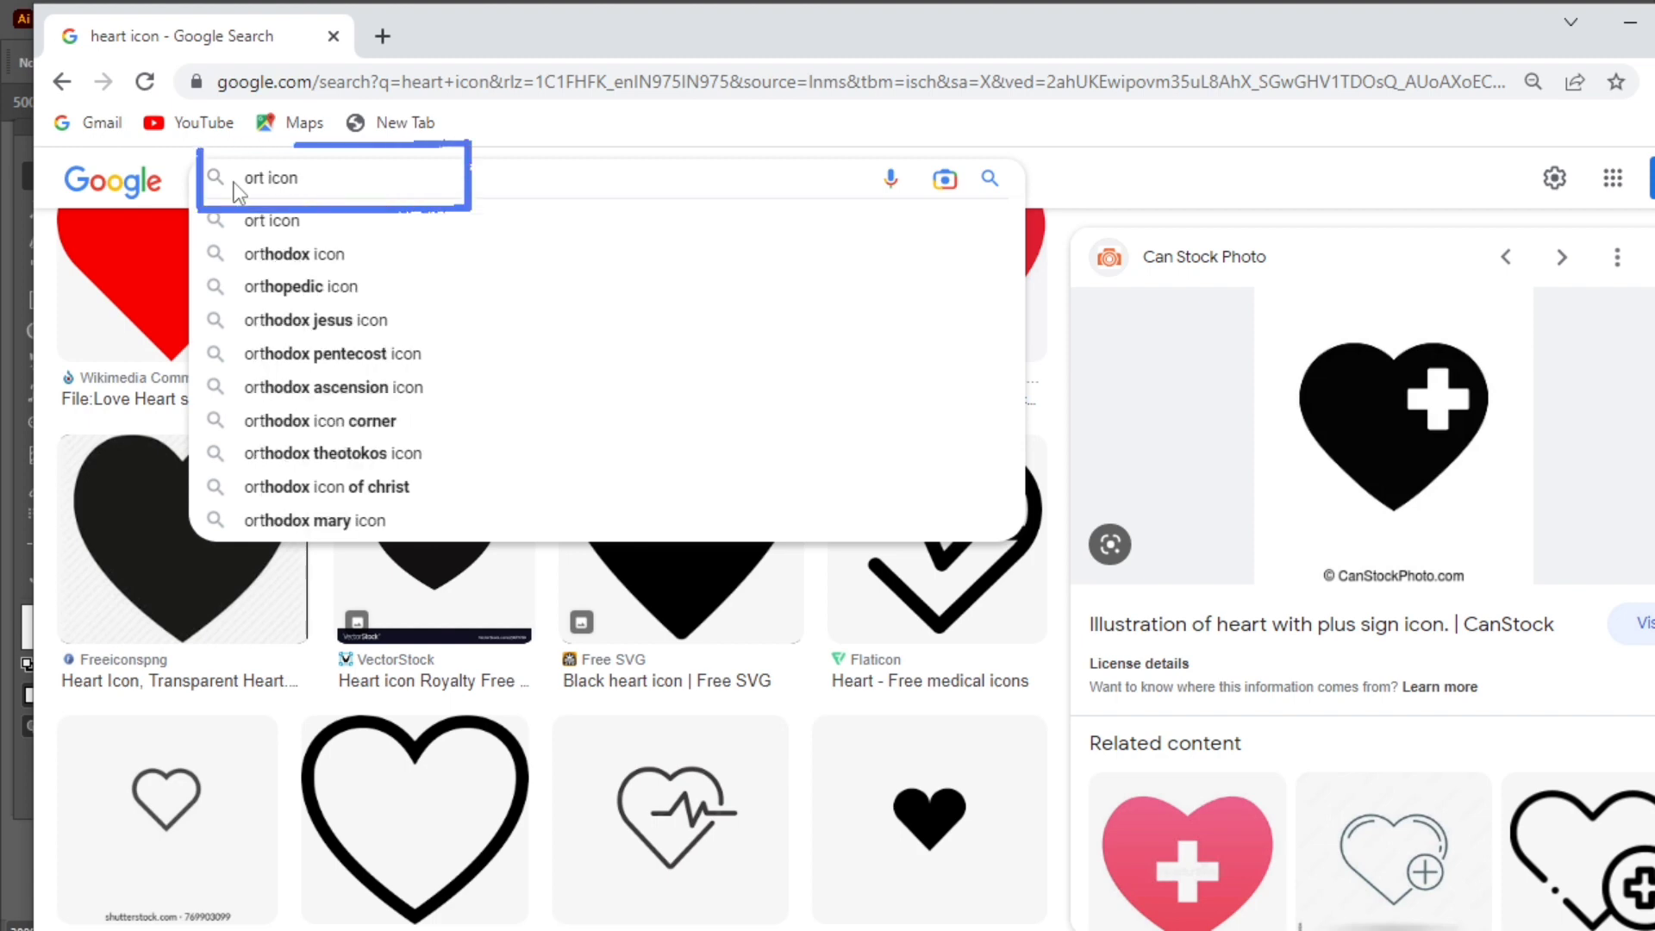
type("ho")
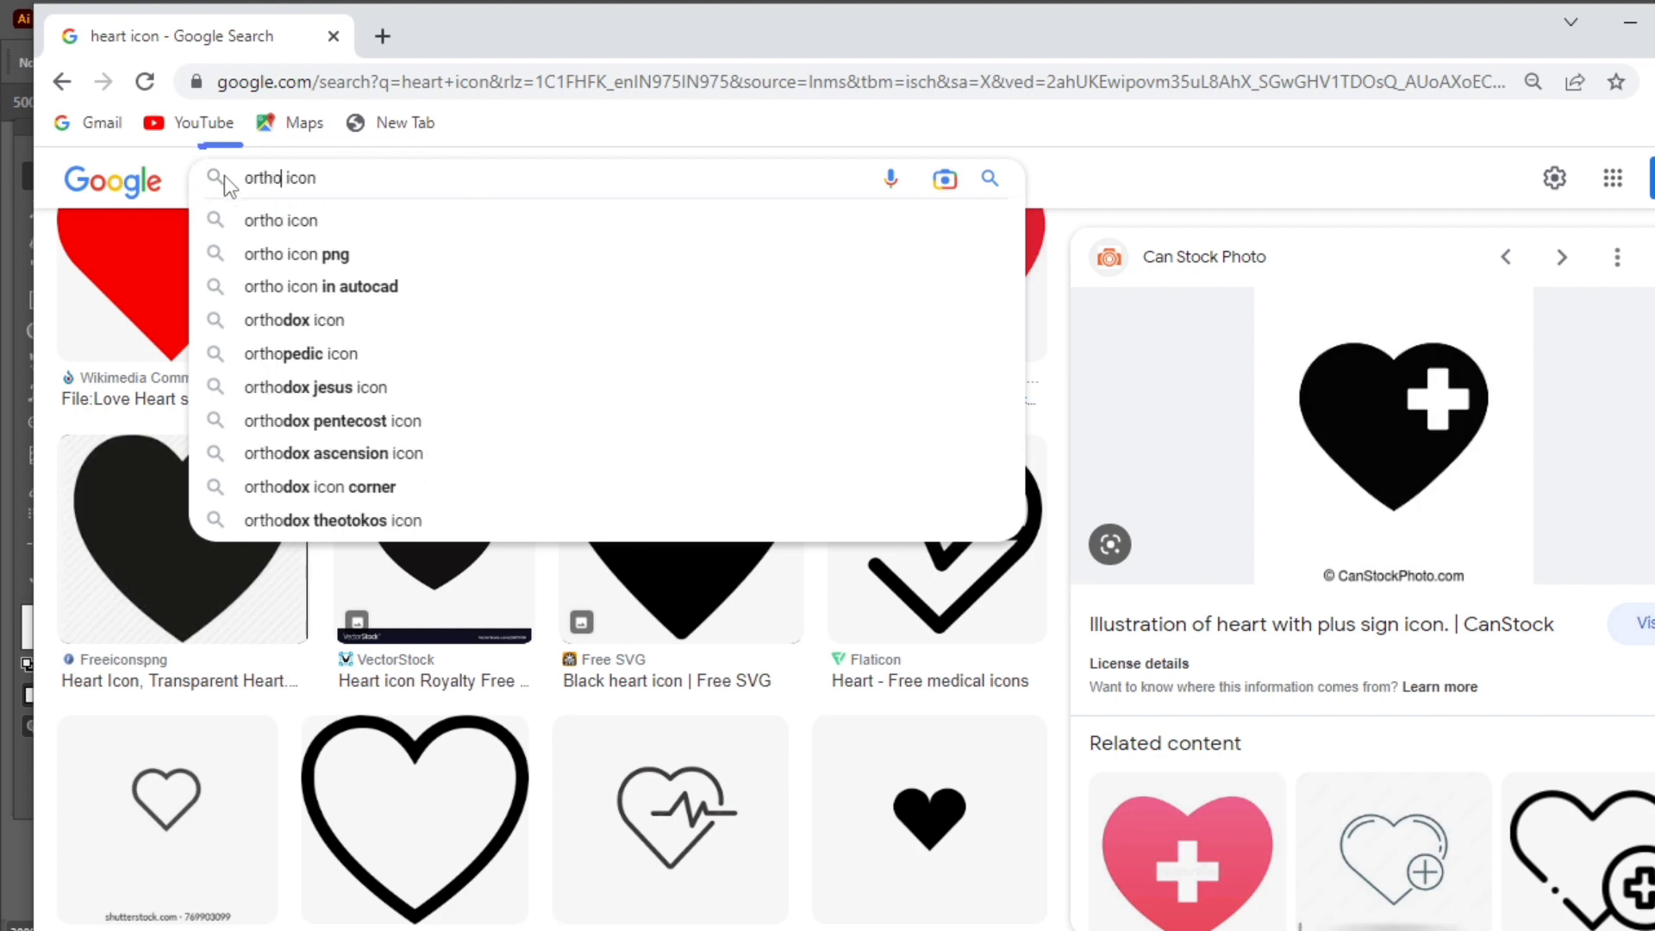
left_click(294, 353)
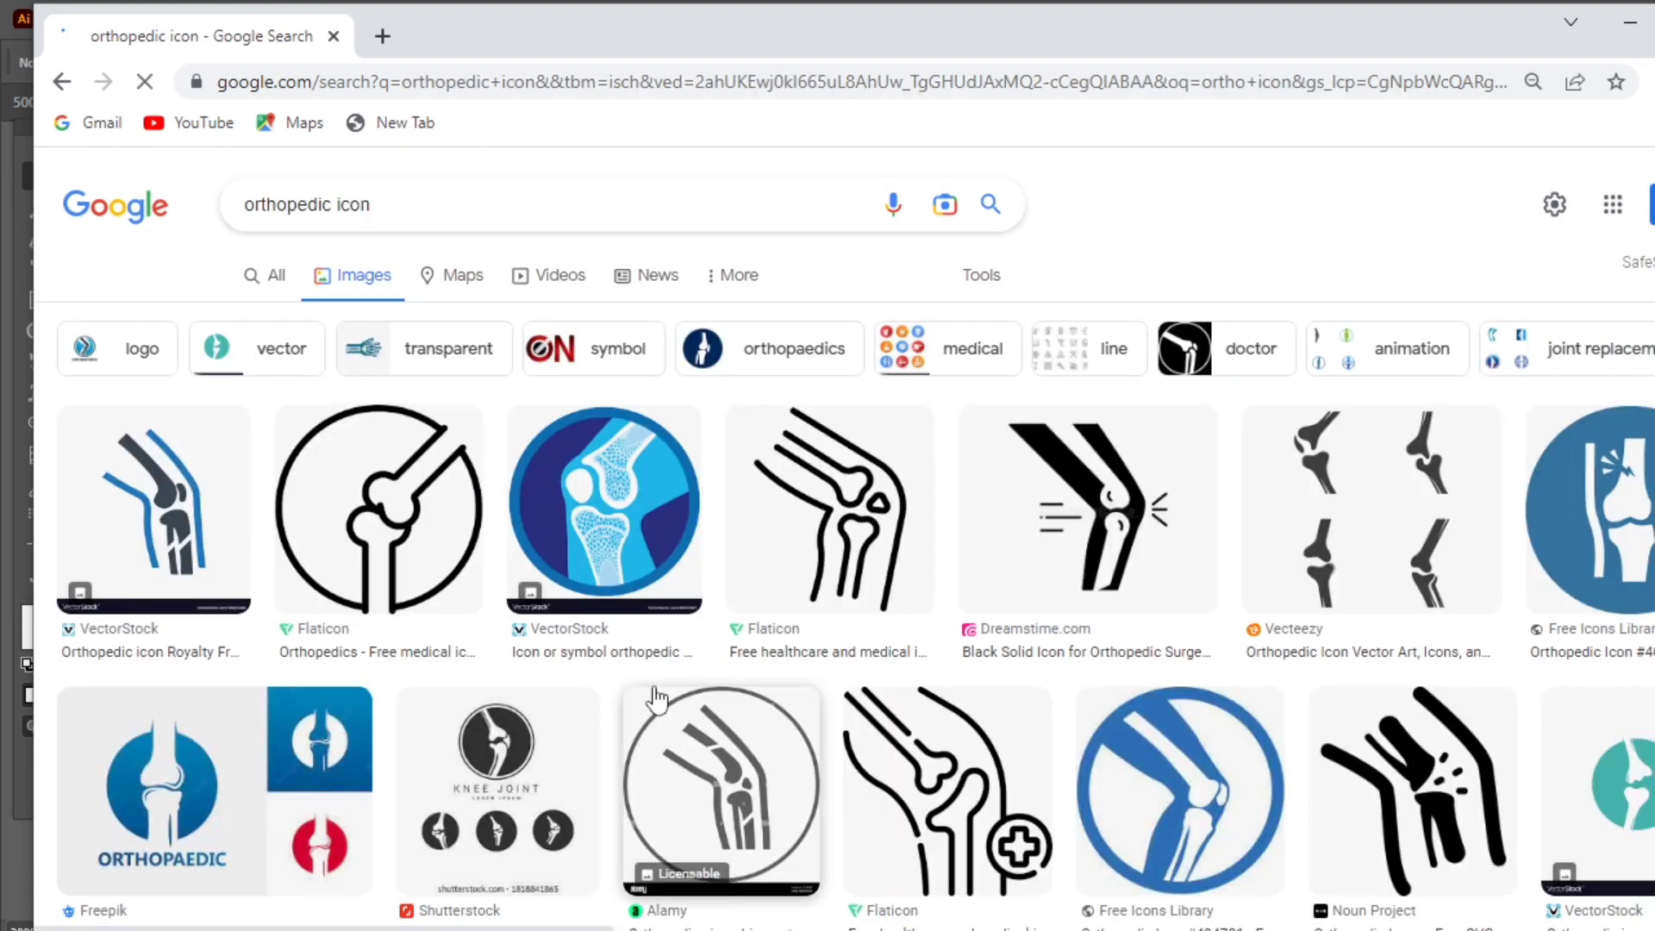
Step: Browse the results and preview the Flaticon knee-with-plus icon
scroll(805, 684, "down", 6)
scroll(805, 685, "down", 3)
scroll(805, 684, "down", 5)
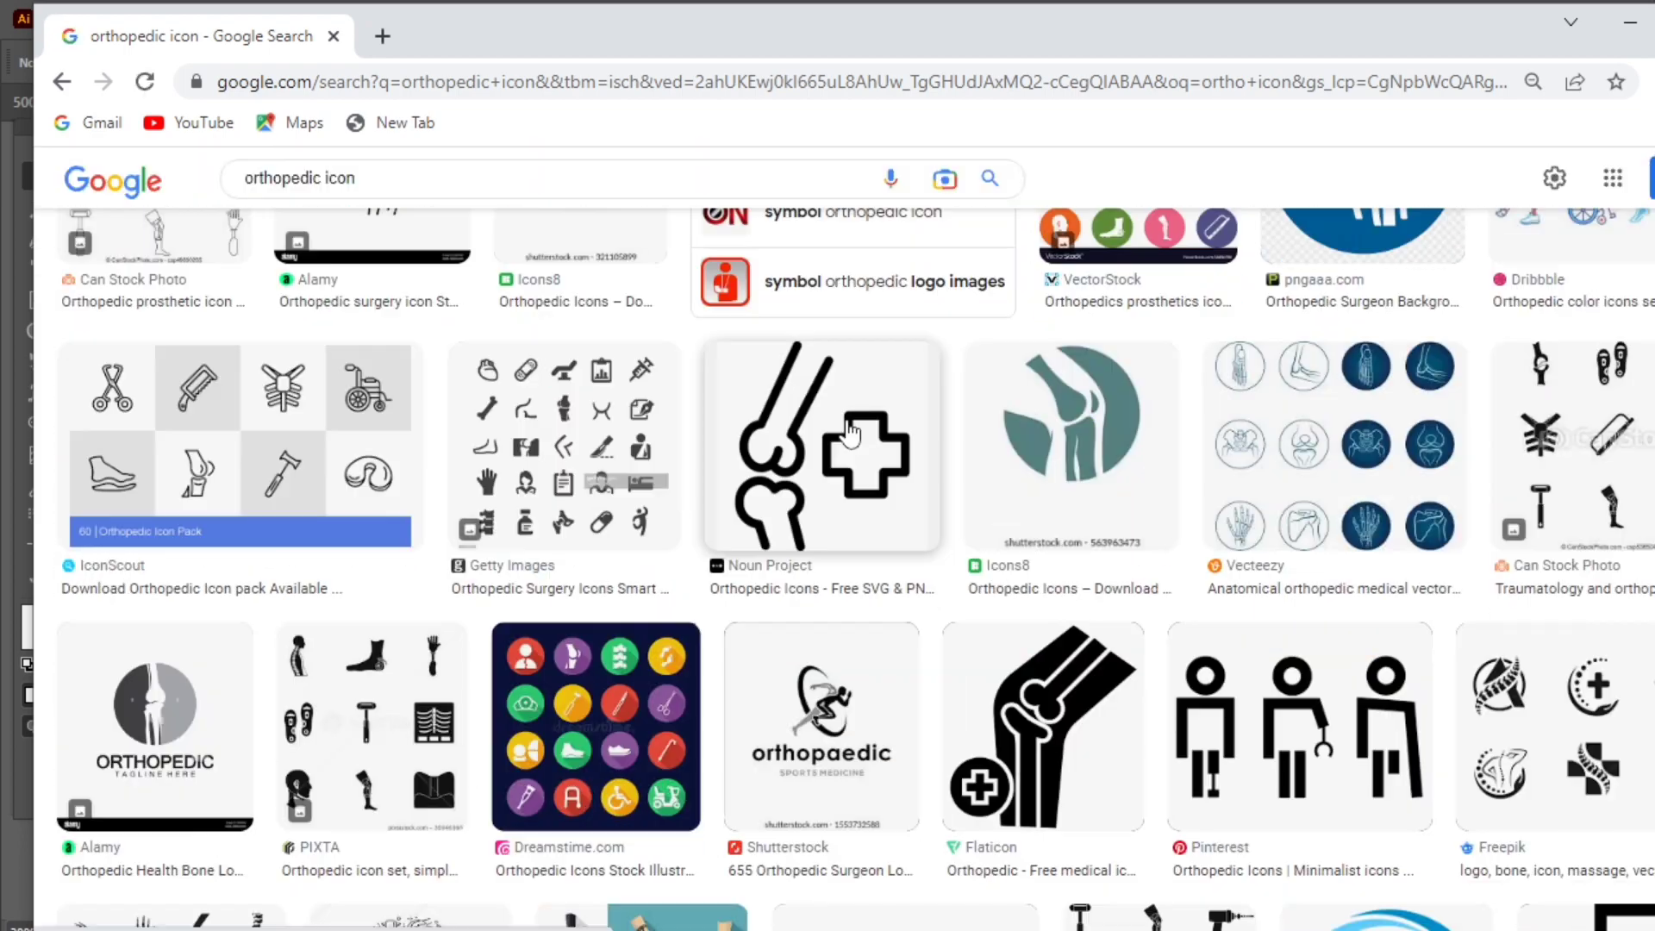
left_click(819, 466)
scroll(1276, 591, "down", 3)
left_click(1190, 250)
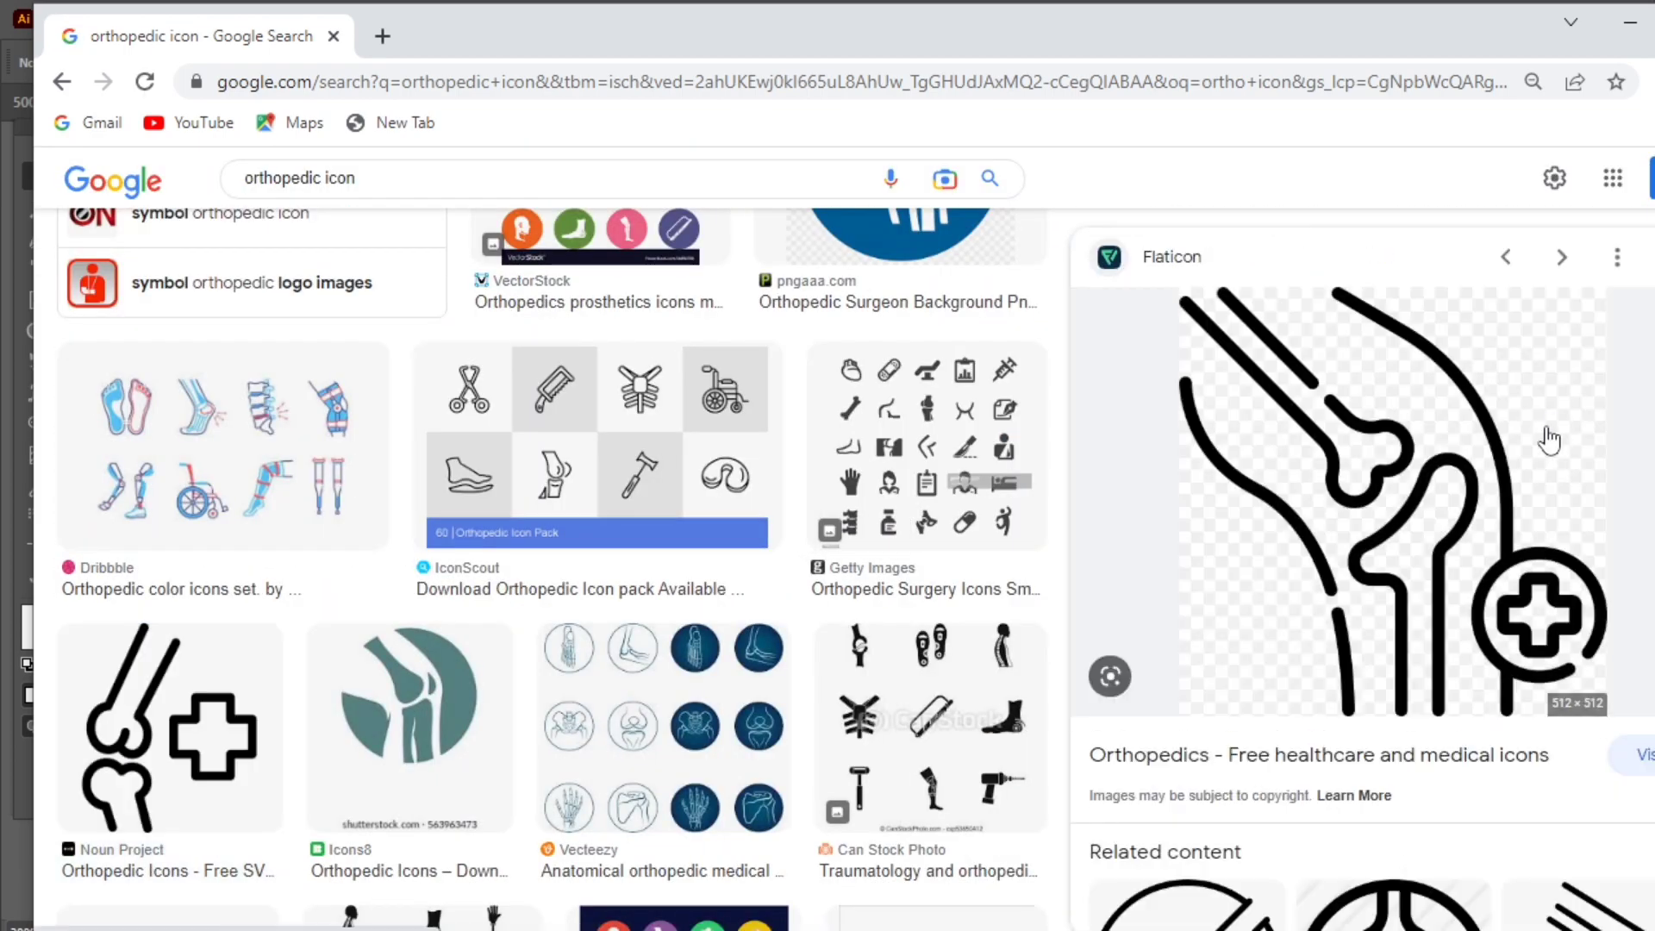
Step: Save the knee image to Downloads as 4006233.png and return to Illustrator
scroll(1543, 453, "down", 5)
scroll(1535, 474, "up", 5)
scroll(1530, 487, "down", 5)
scroll(1531, 487, "up", 5)
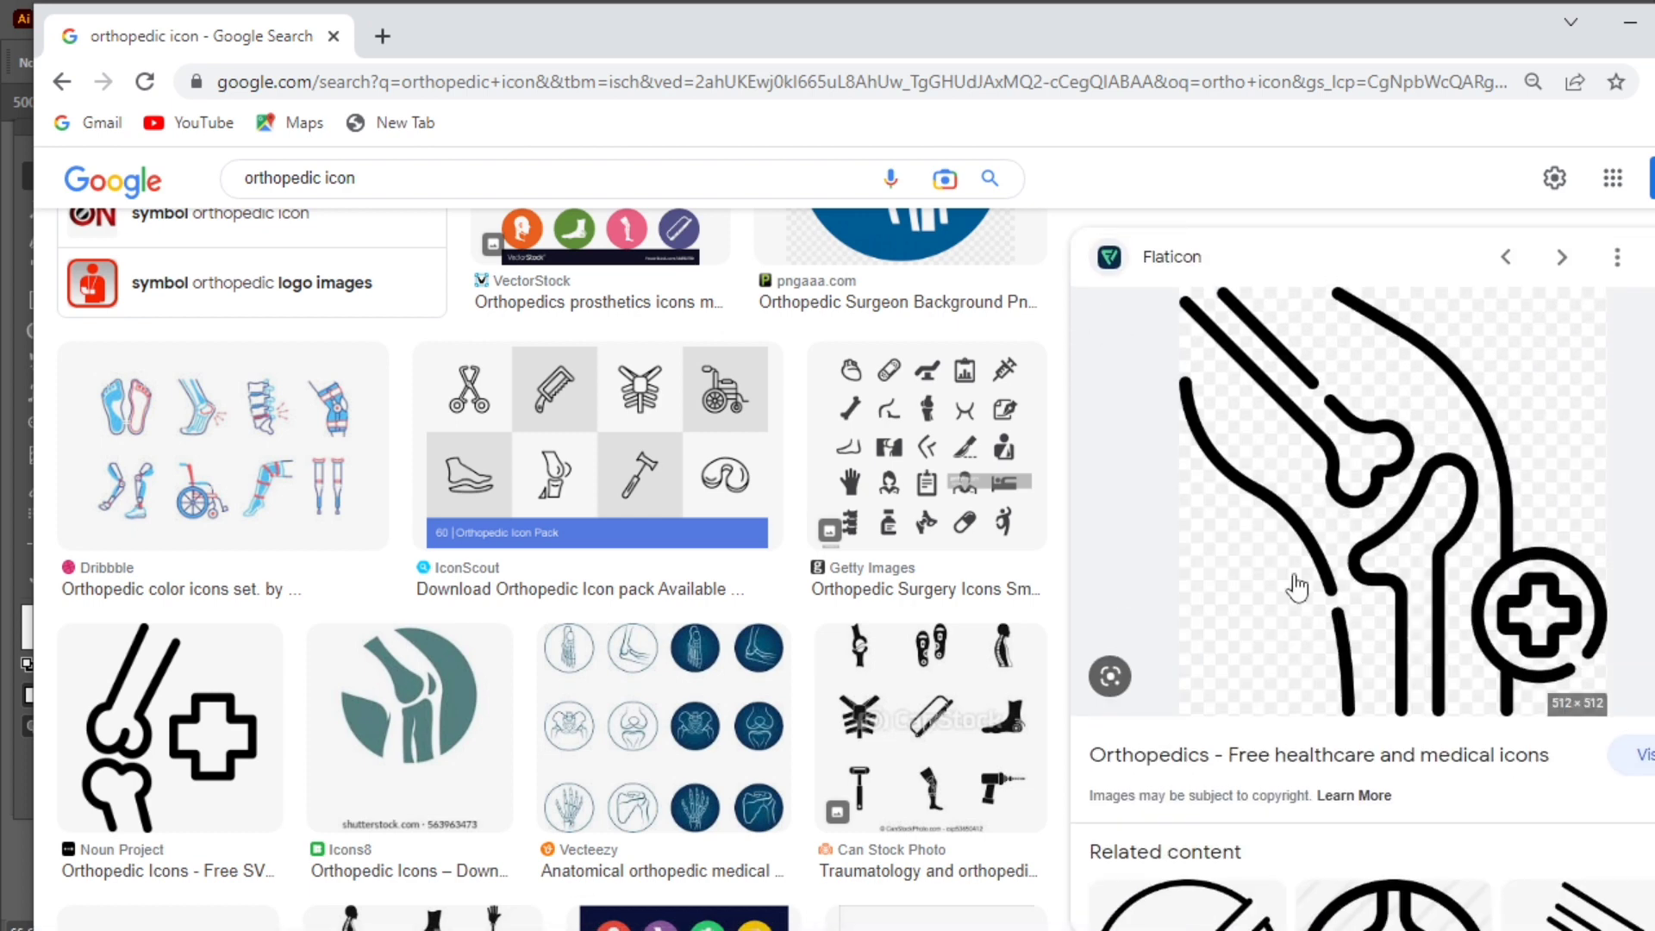
right_click(1293, 583)
left_click(1350, 422)
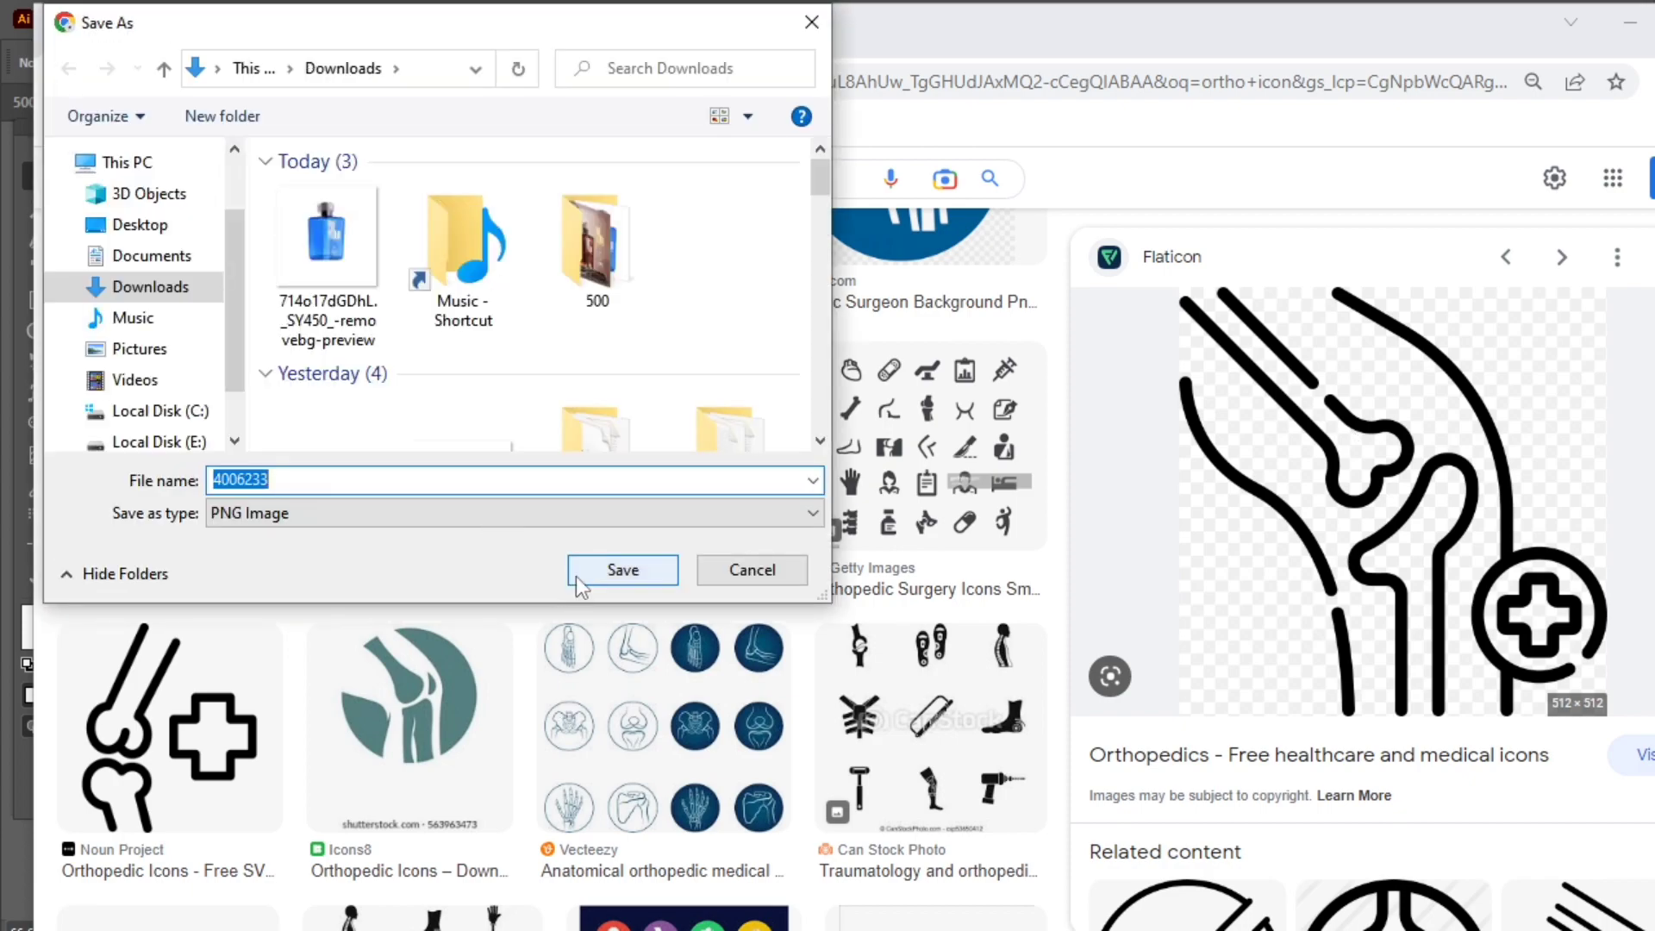
left_click(582, 572)
key("alt+Tab")
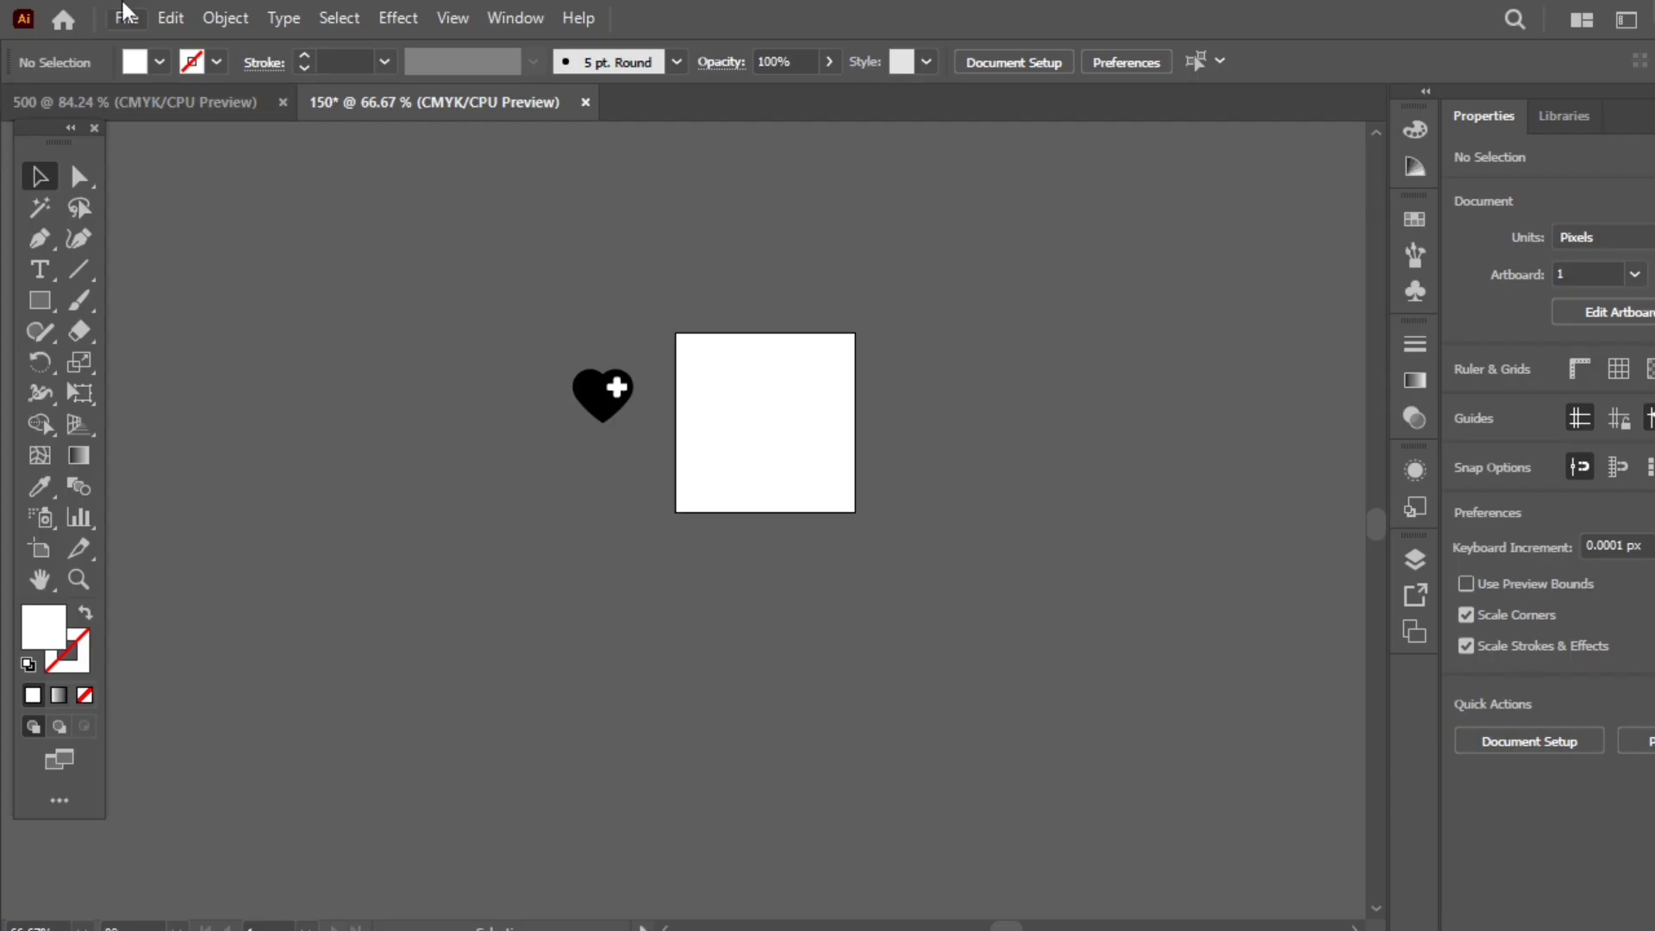
Step: Place the downloaded 4006233.png knee image onto the canvas
left_click(127, 17)
left_click(188, 484)
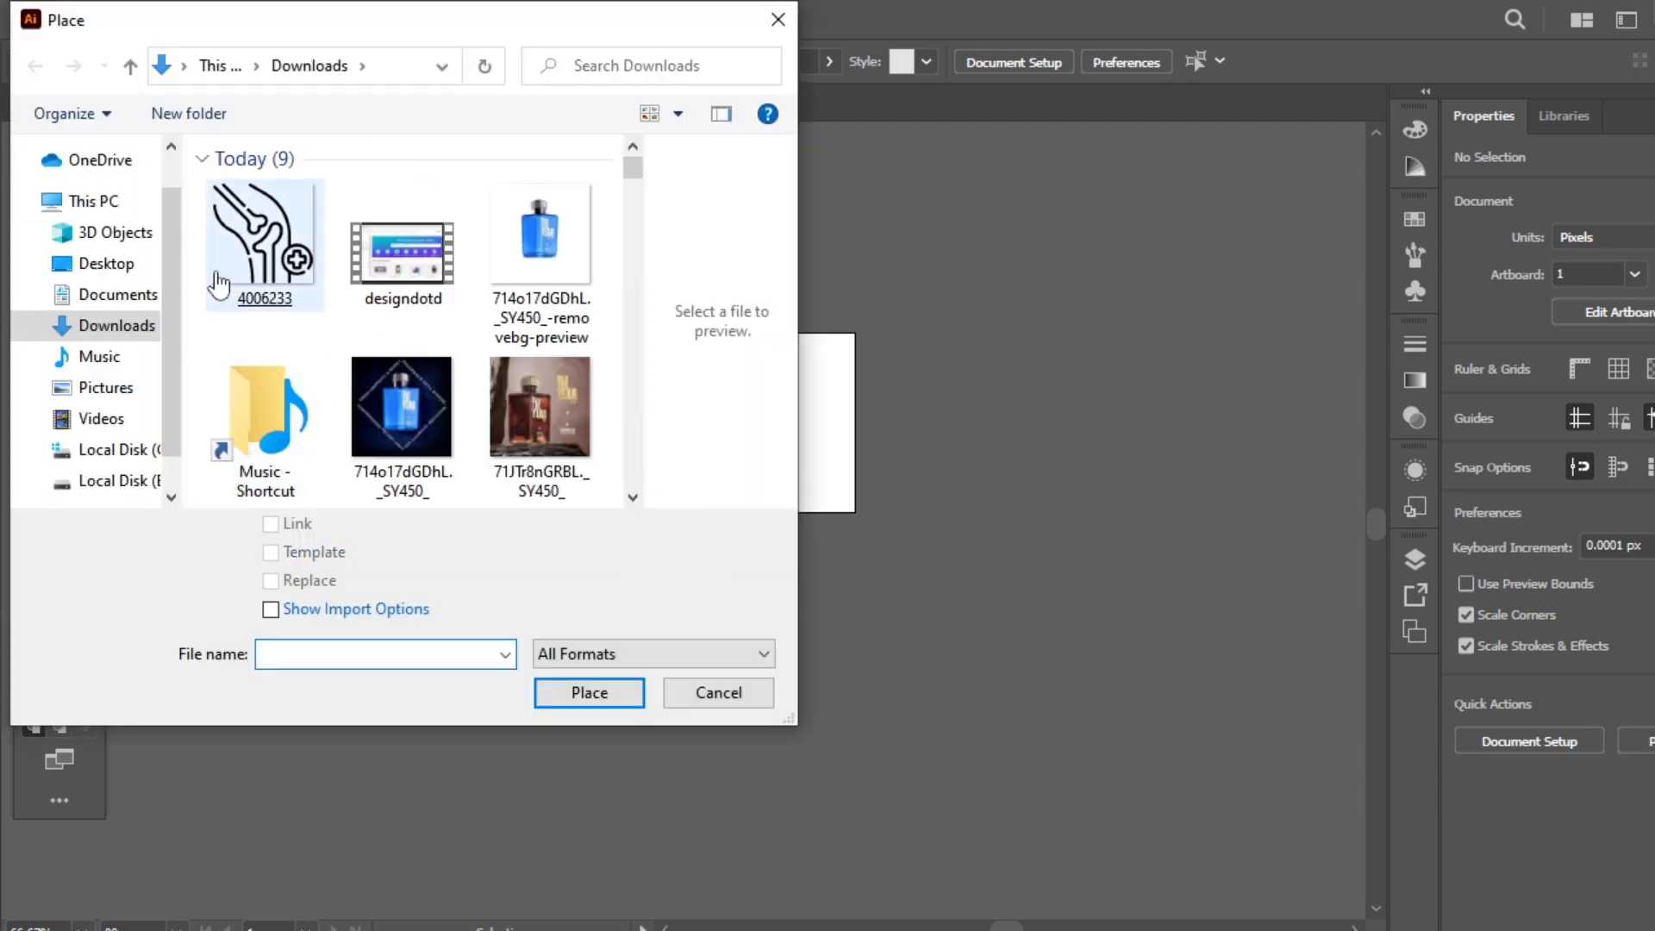
double_click(229, 280)
left_click(261, 307)
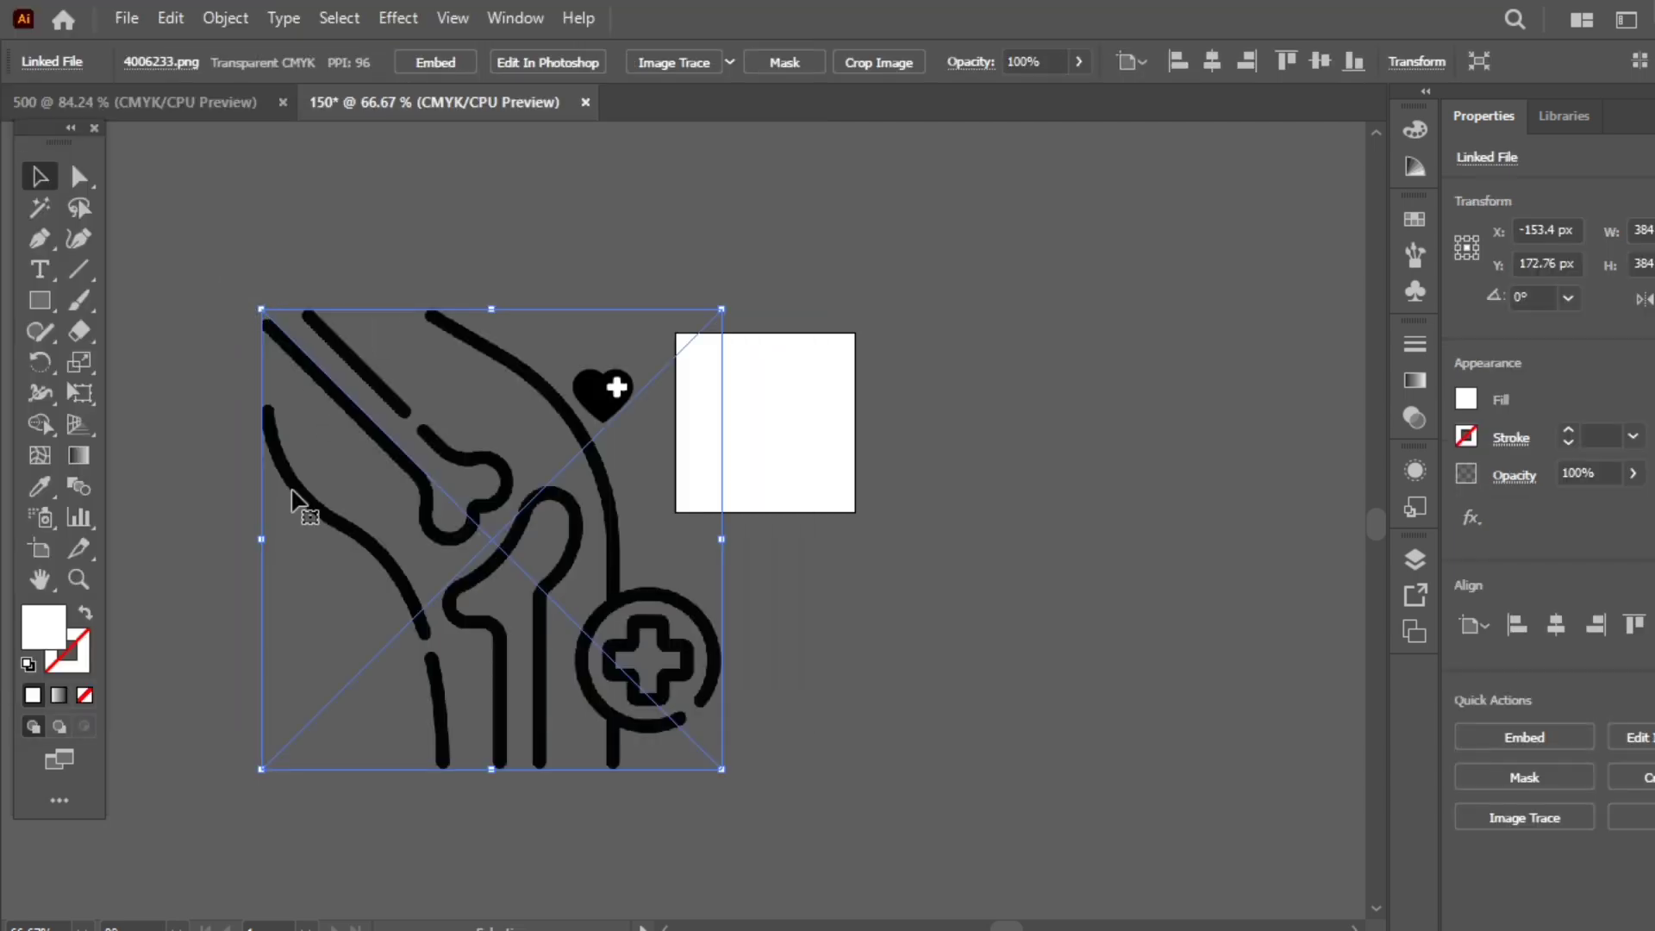
Step: Scale the knee image down proportionally and move it below the heart
left_click_drag(725, 541, 444, 539)
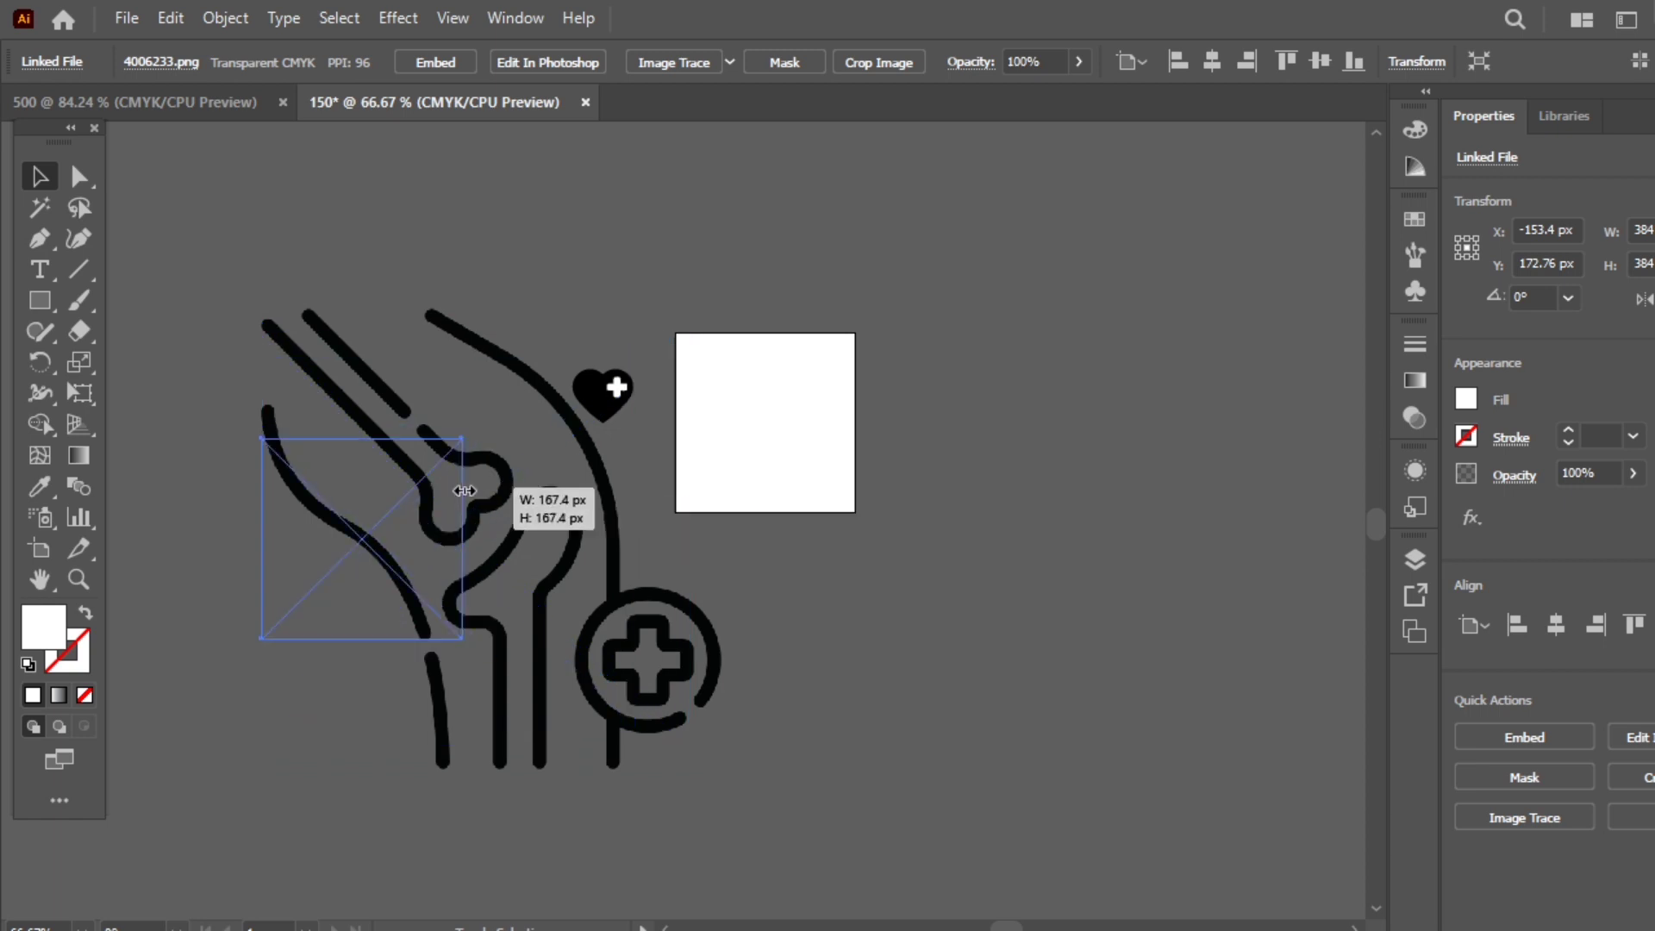
key("ctrl+z")
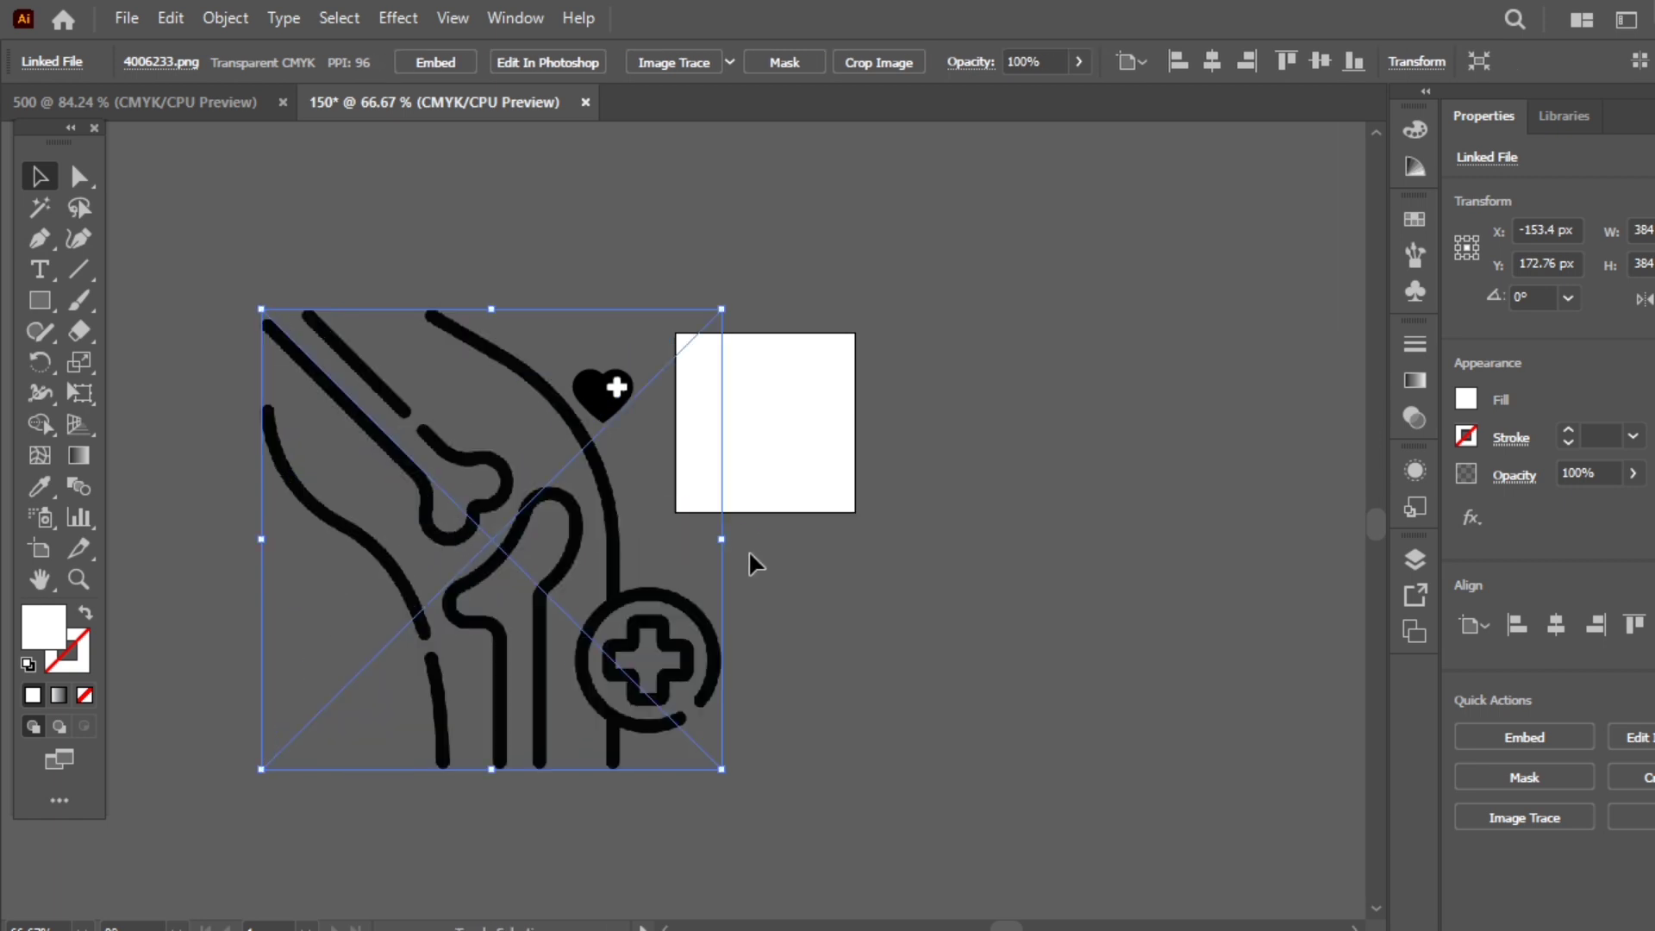
left_click_drag(722, 538, 385, 539)
left_click(187, 419)
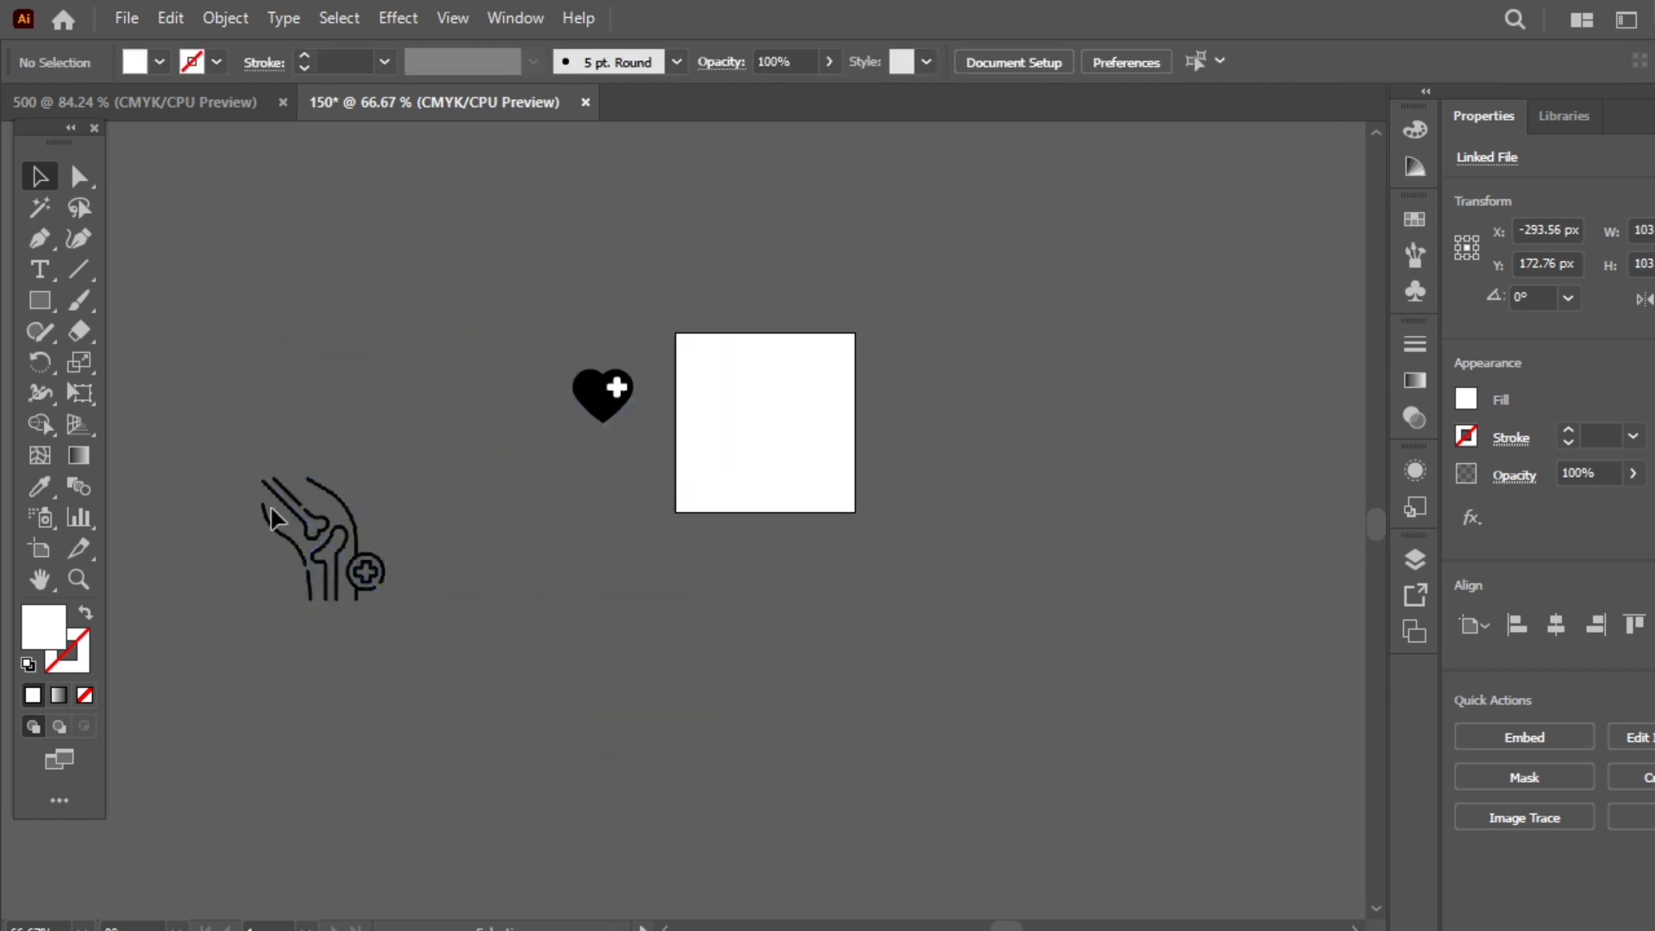
left_click_drag(272, 518, 525, 491)
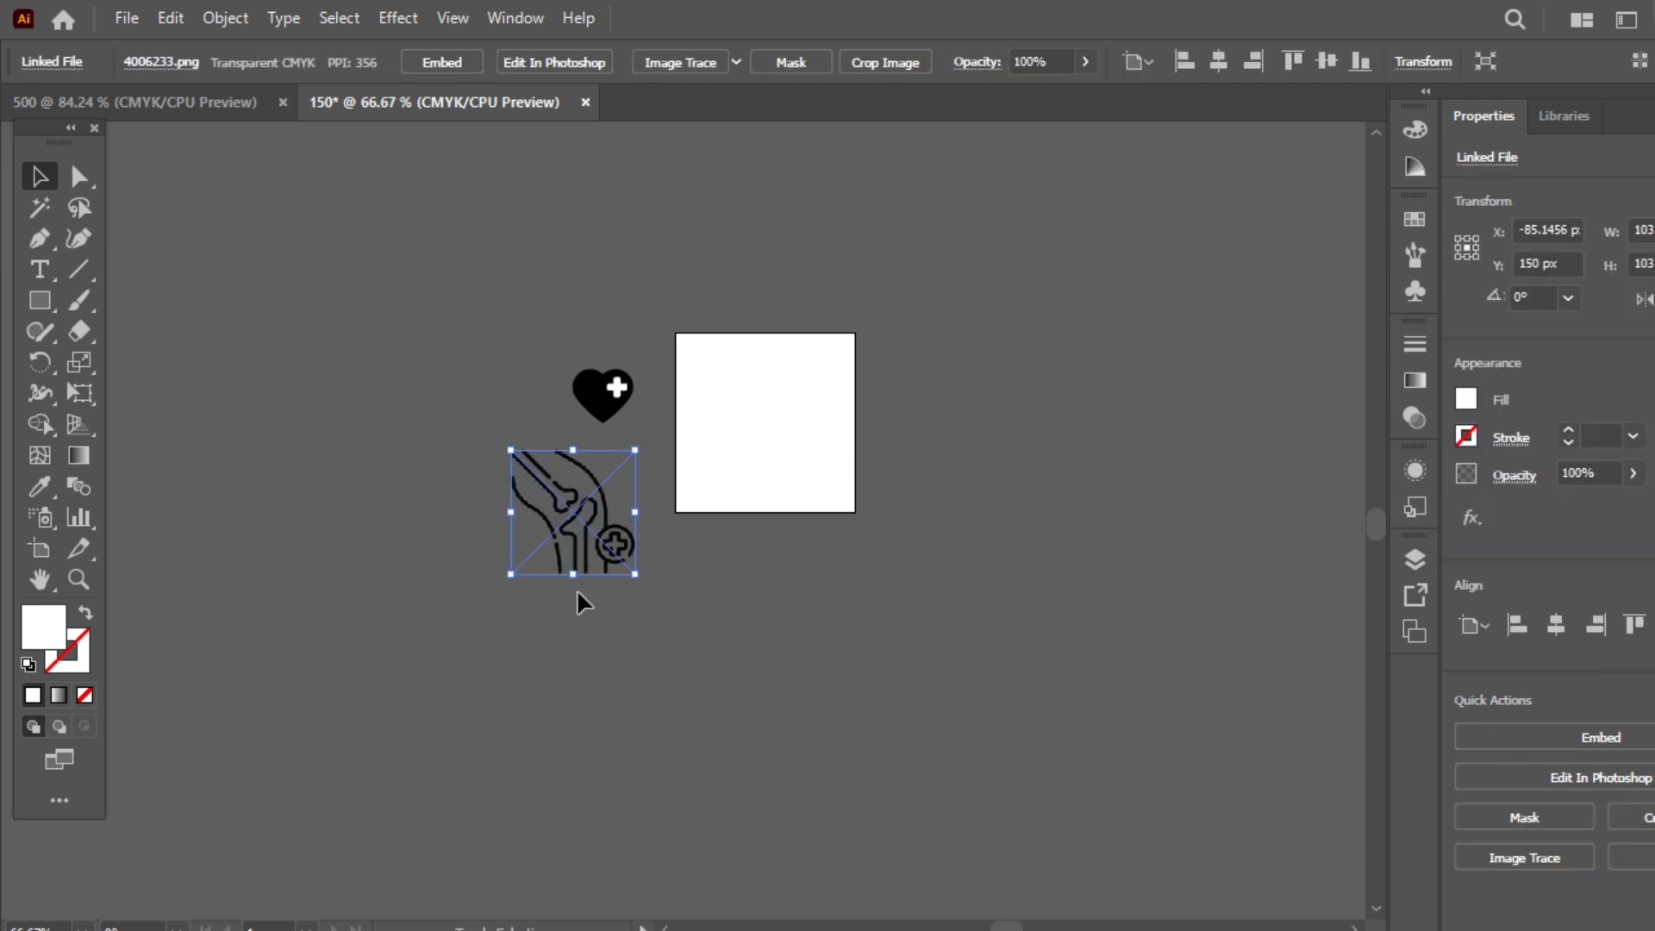
left_click_drag(581, 570, 581, 540)
Step: Select the knee image and zoom in on the icons
left_click(406, 477)
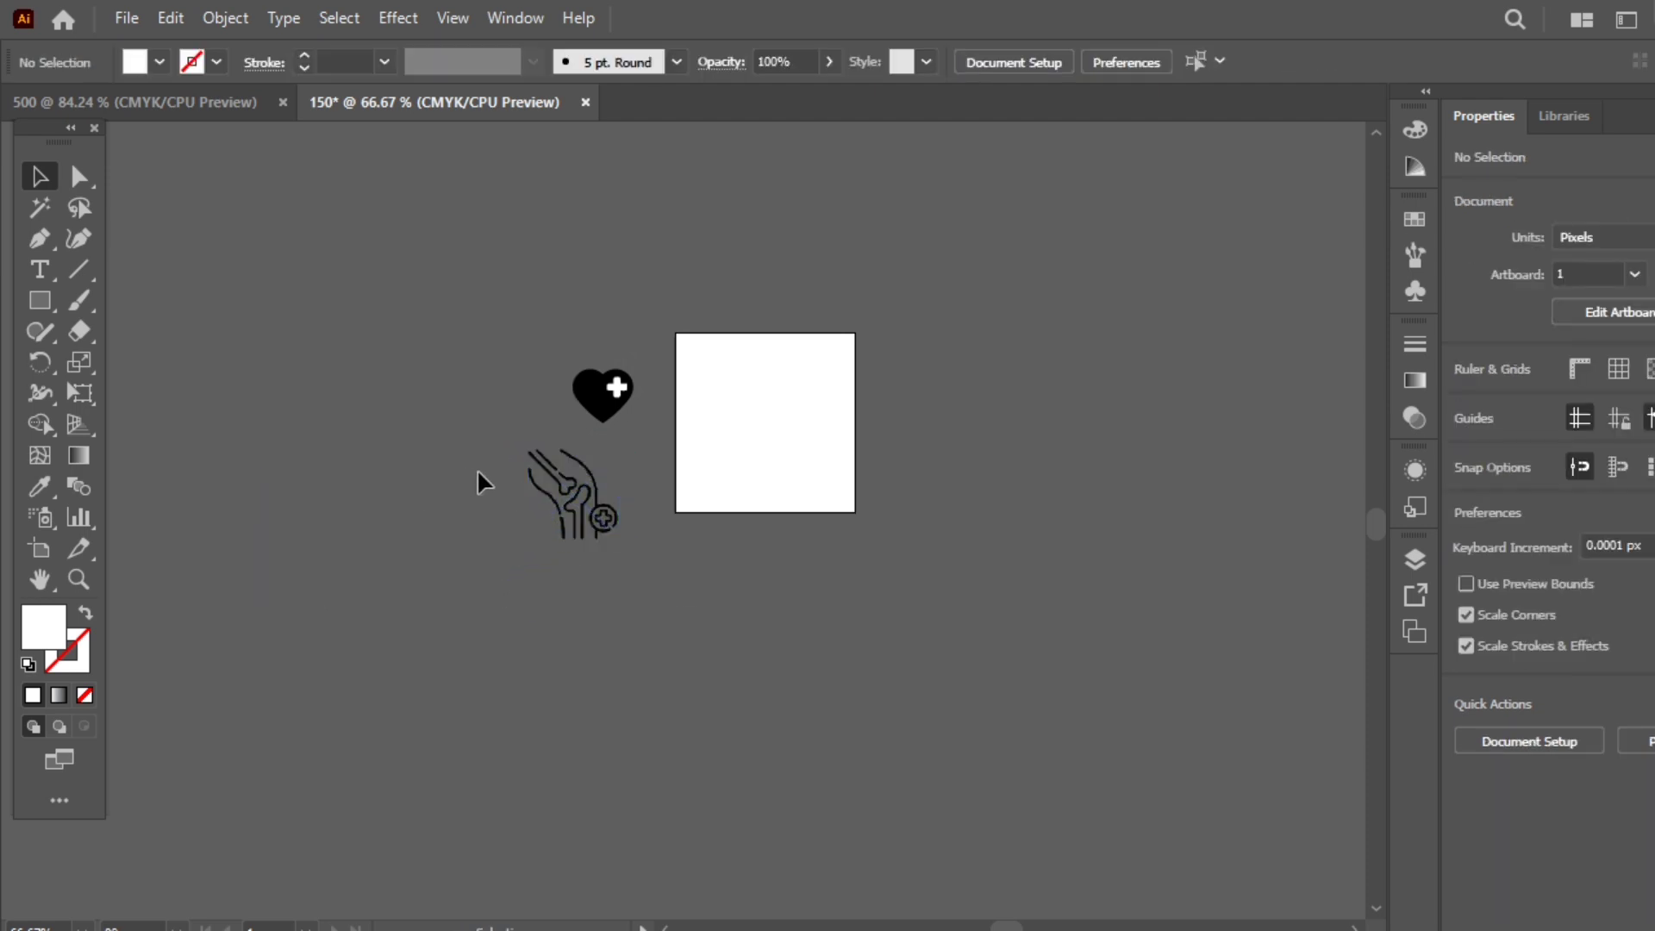
left_click(610, 515)
key("ctrl+equal")
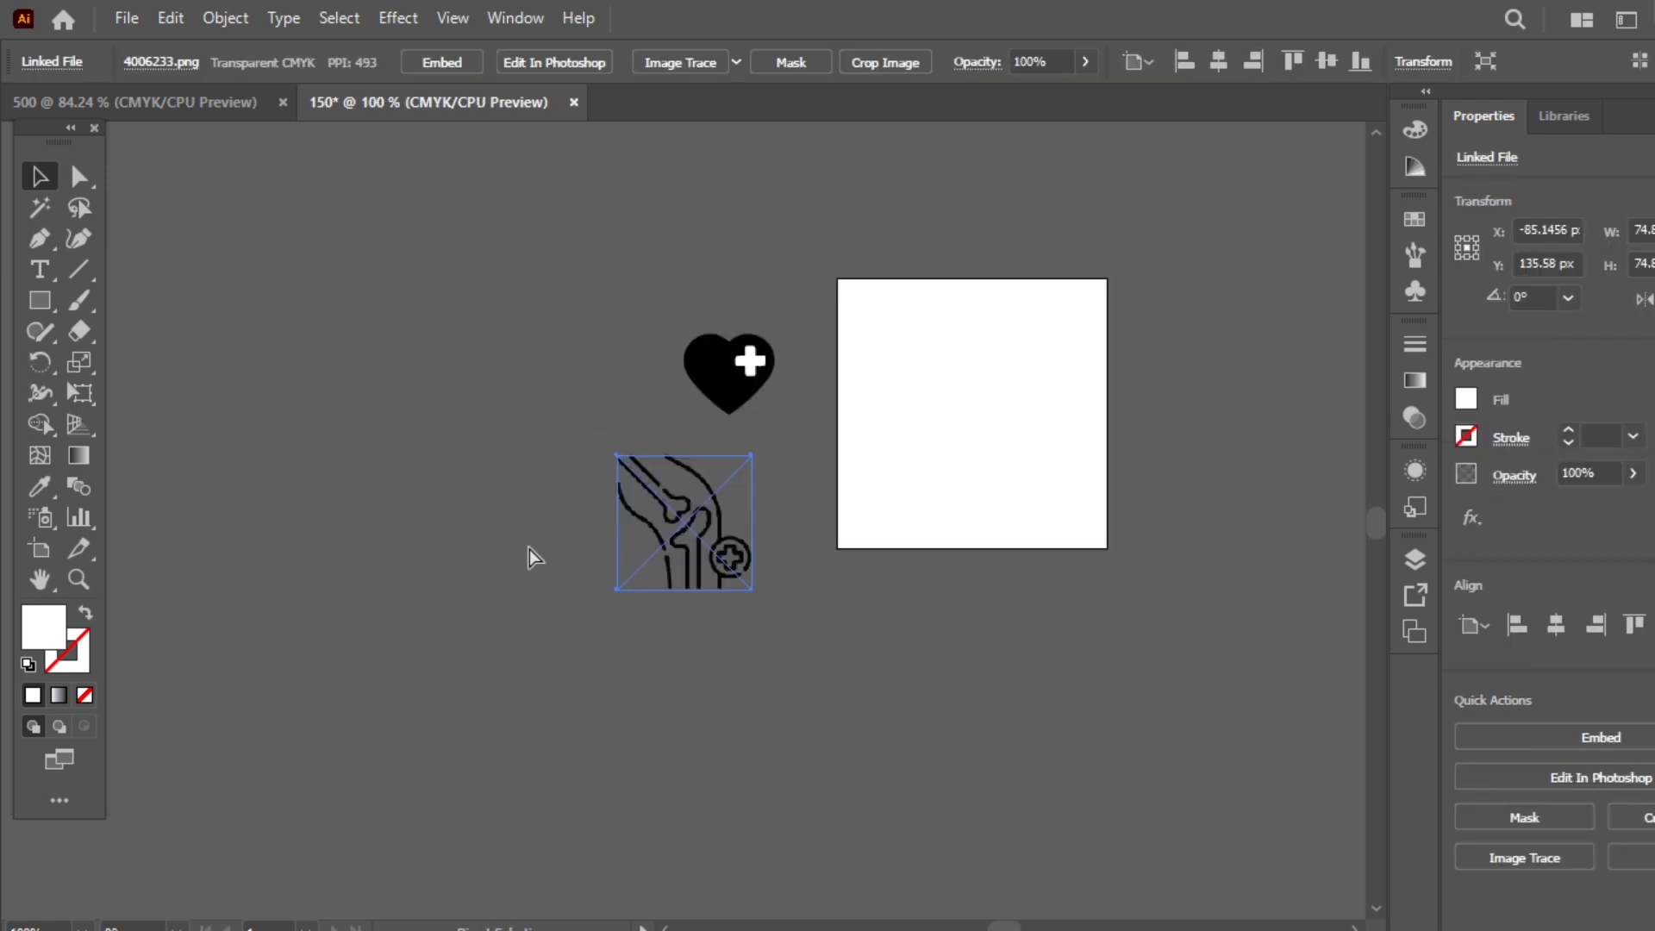
key("ctrl+equal")
key("ctrl+equal")
left_click(349, 390)
scroll(349, 391, "up", 2)
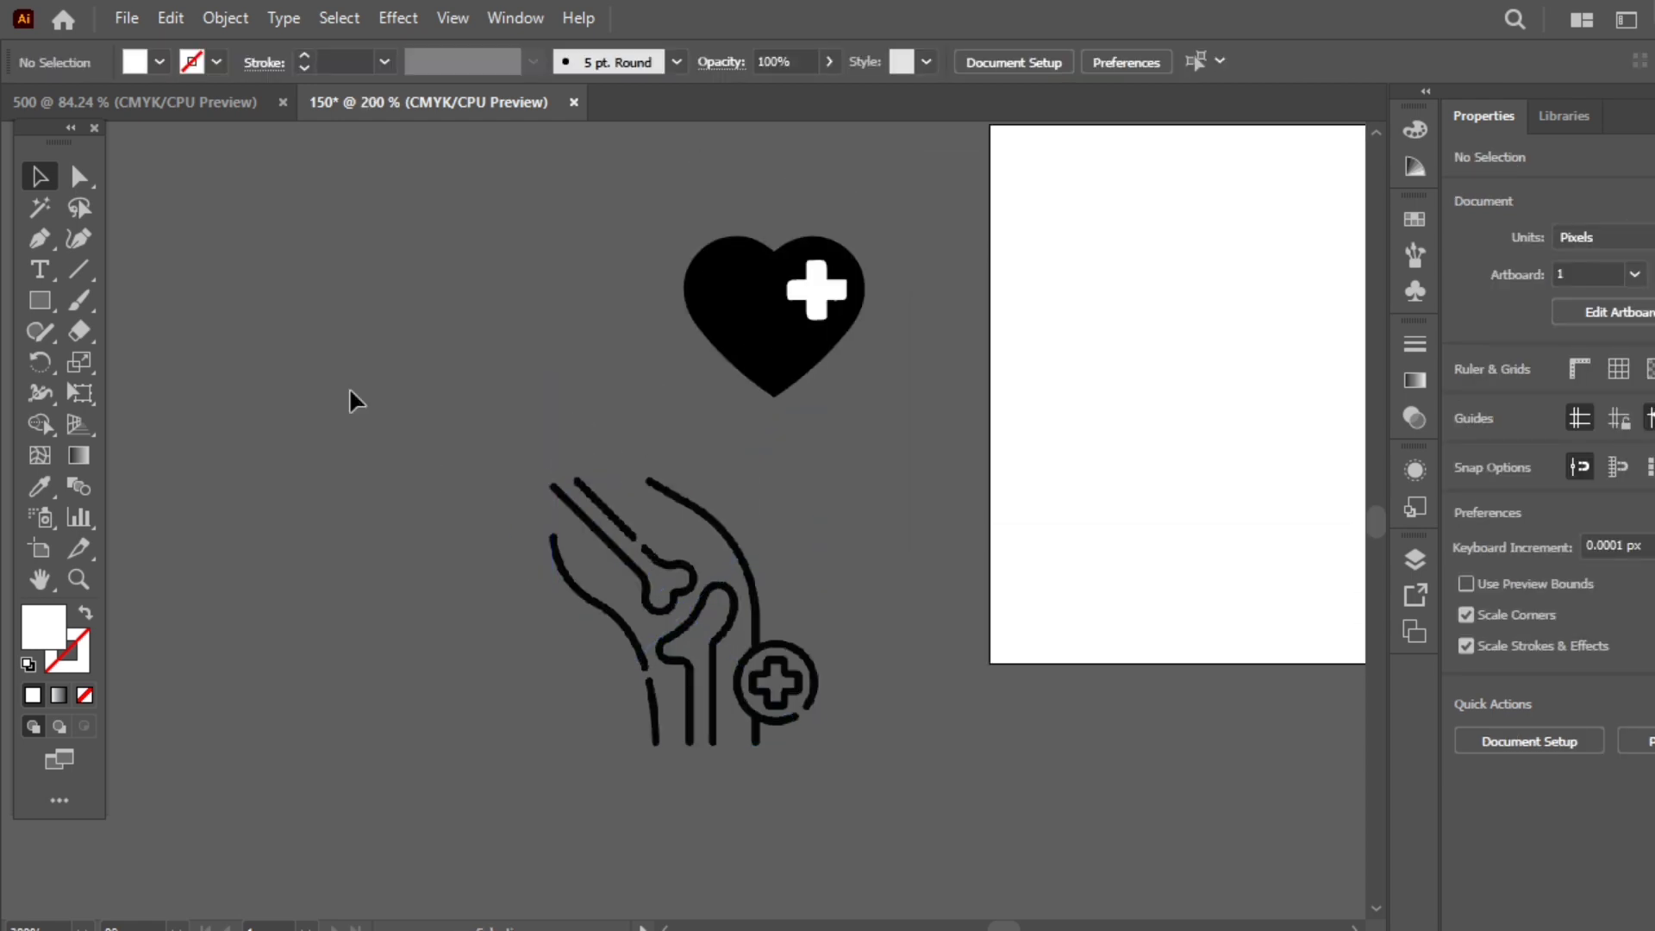
scroll(349, 390, "up", 2)
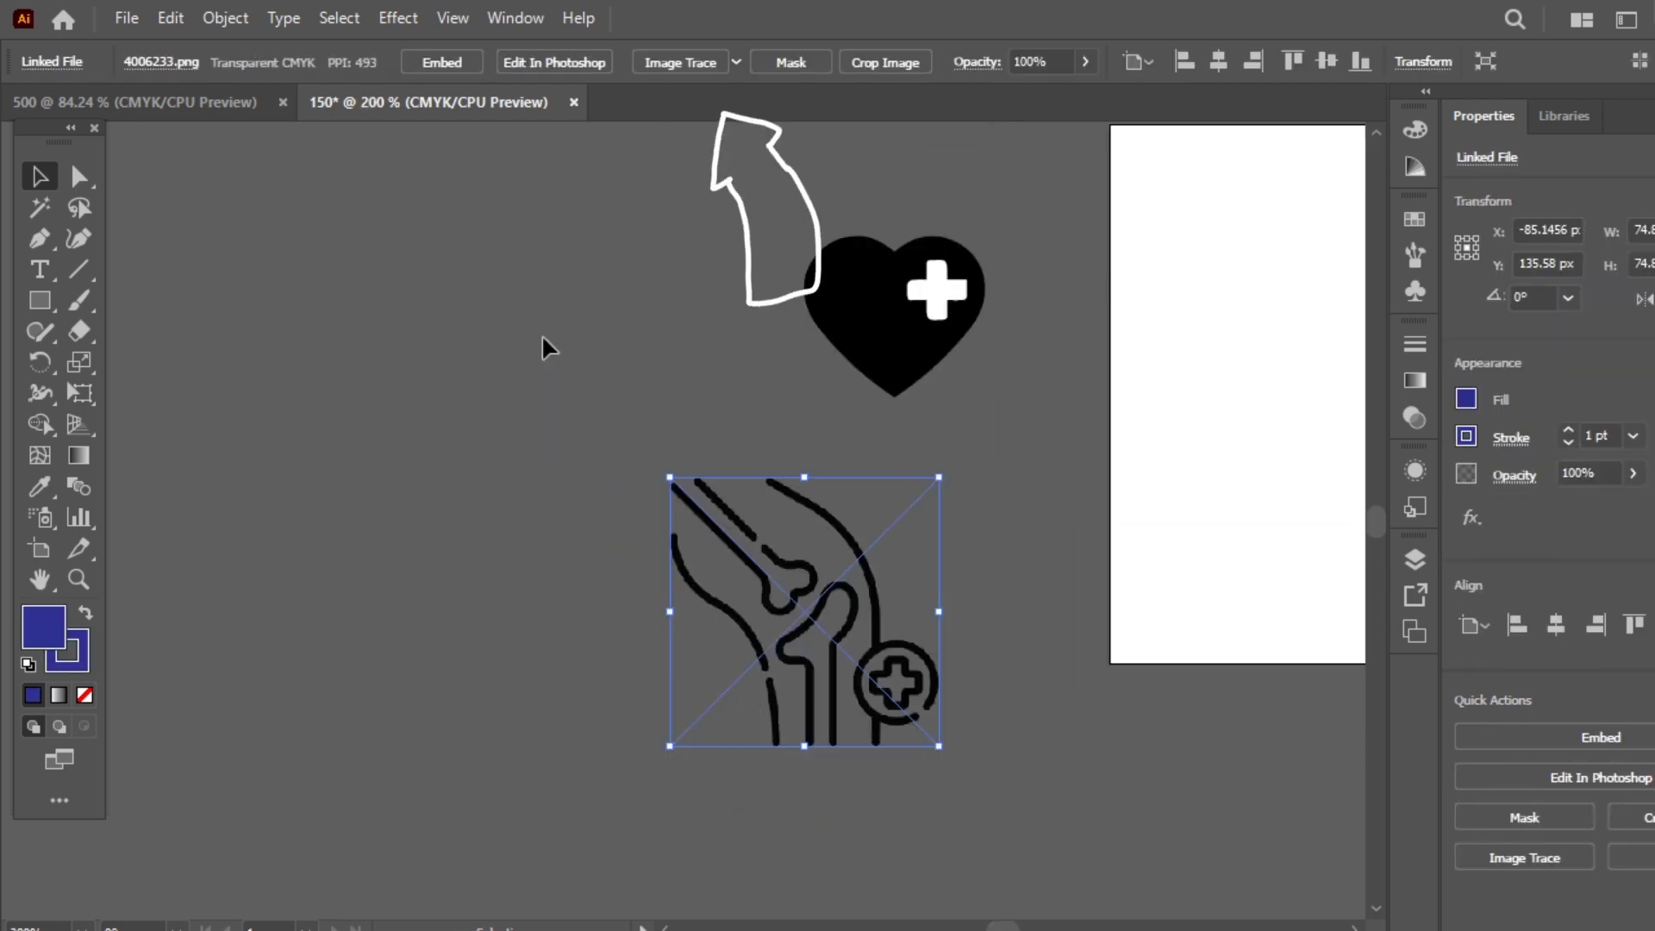
Step: Trace, expand and ungroup the knee, delete its white shapes, and select the whole icon
left_click(689, 64)
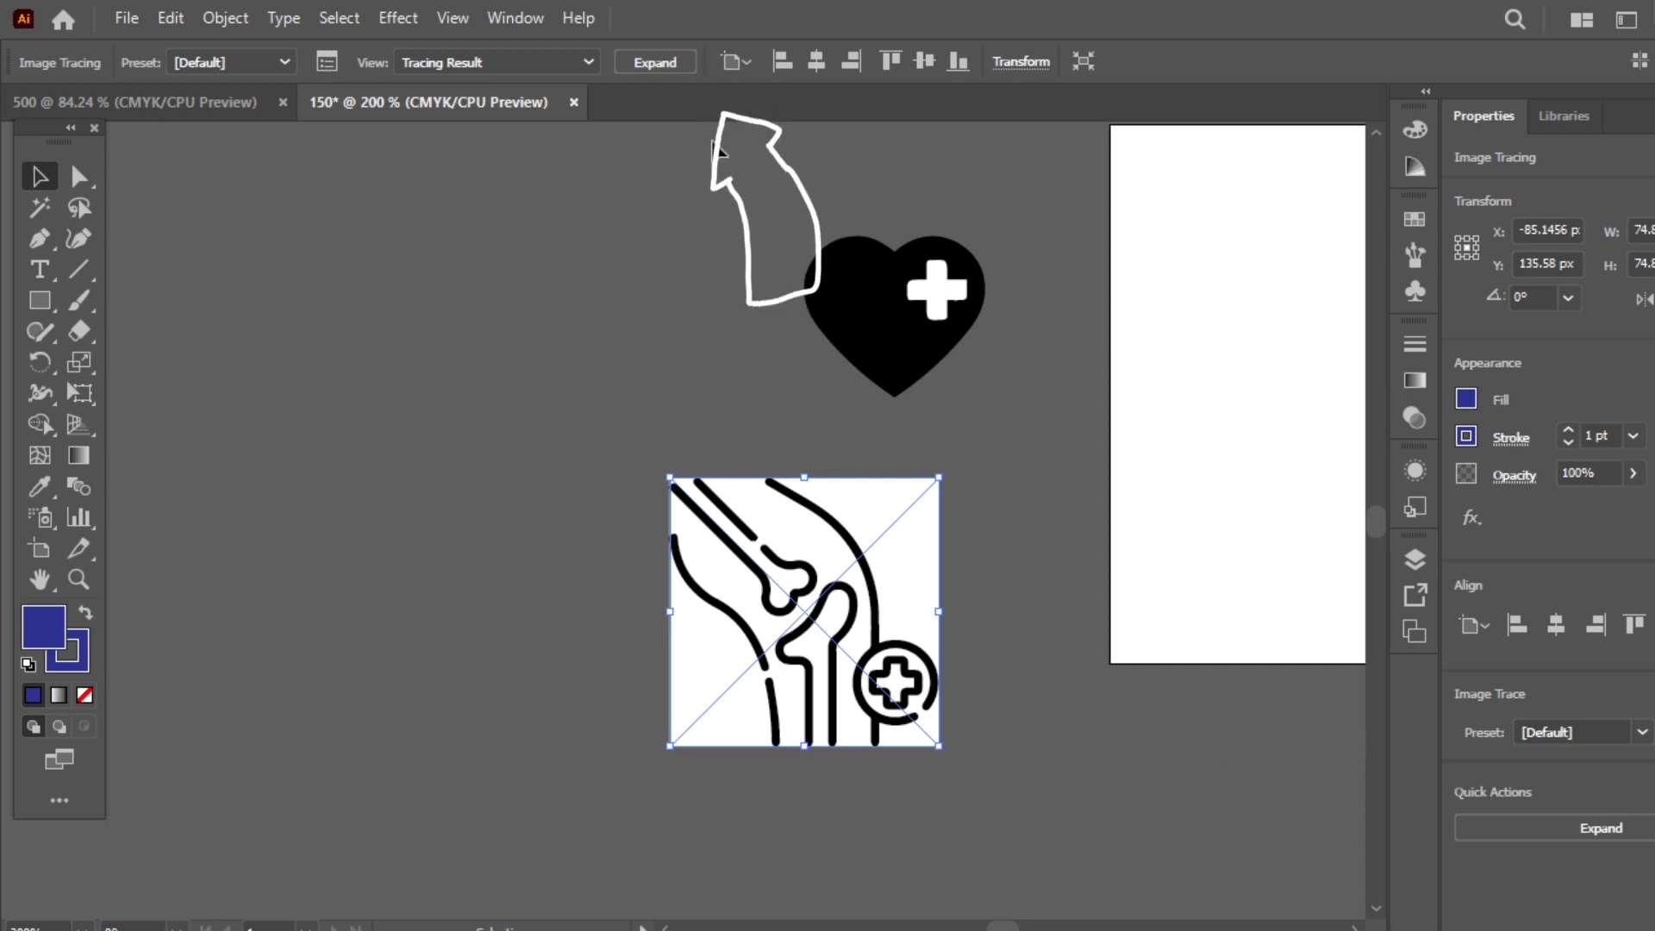
left_click(657, 66)
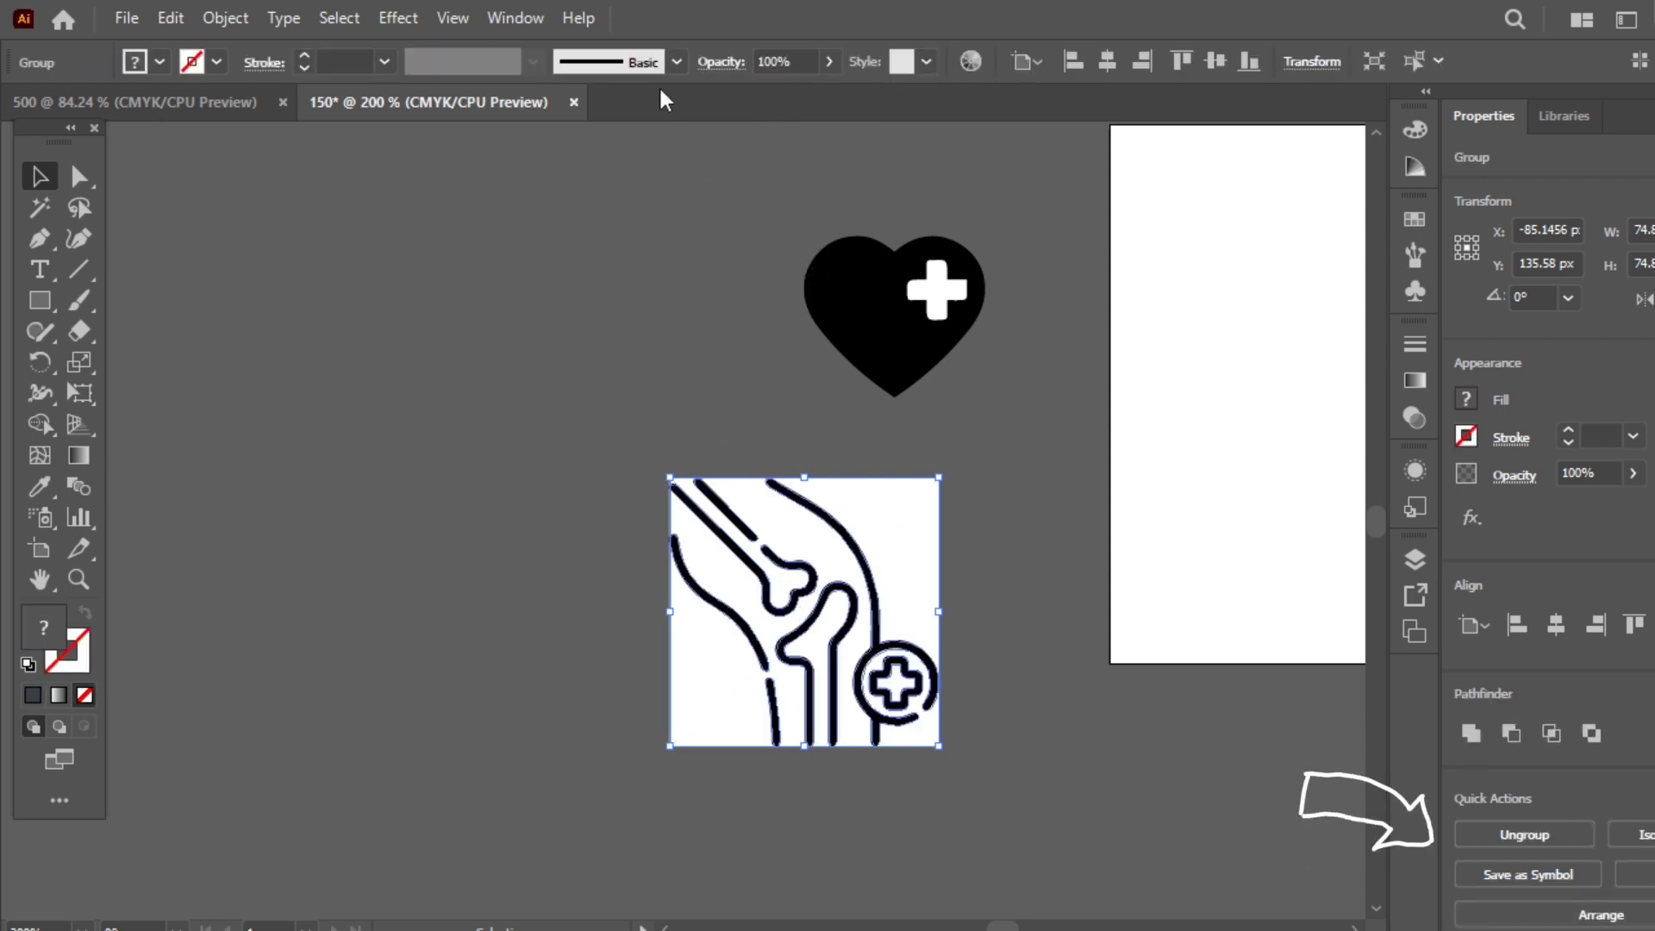
left_click(1509, 834)
left_click(905, 539)
key("Delete")
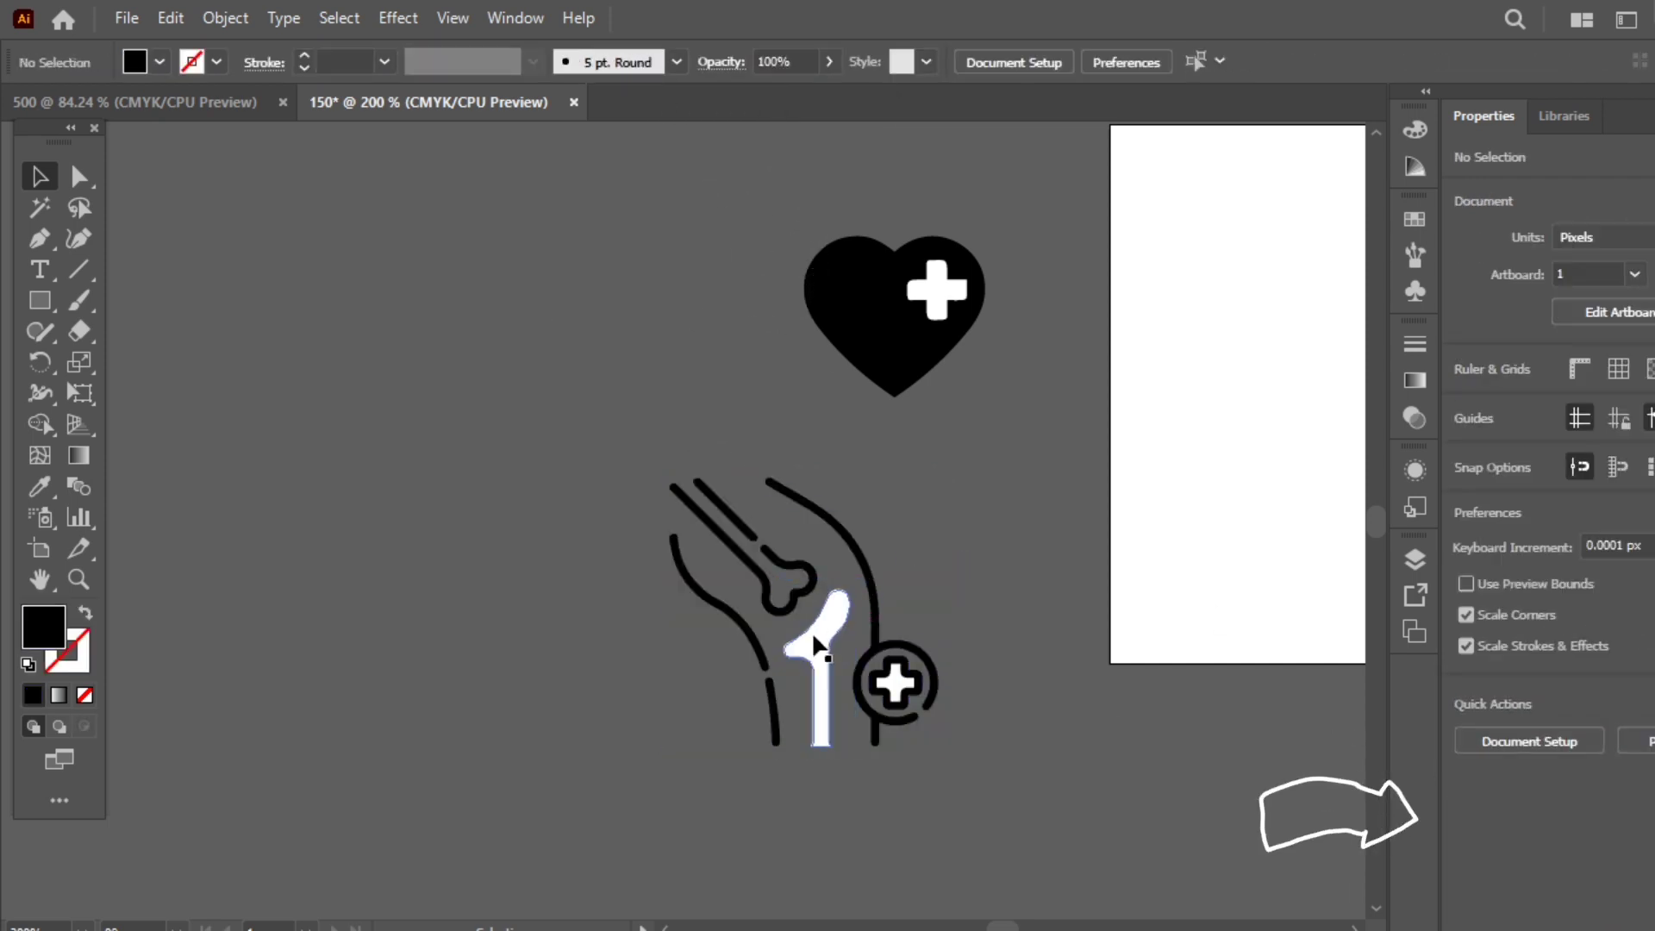
left_click(817, 645)
key("Delete")
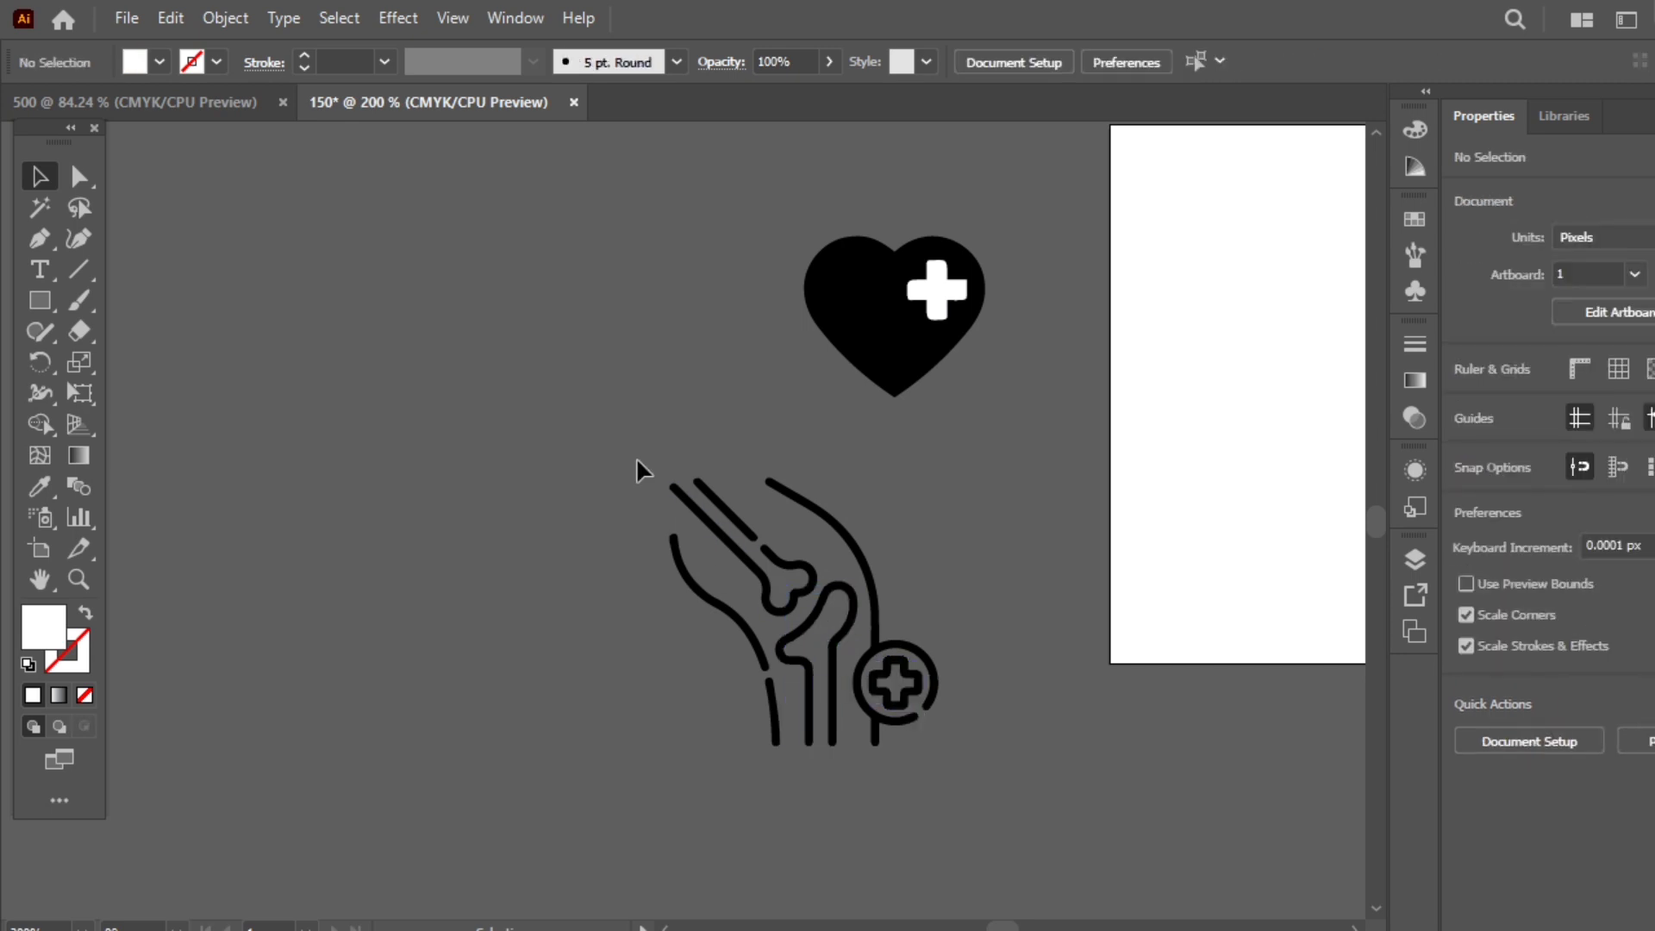
left_click(991, 591)
left_click_drag(663, 470, 960, 776)
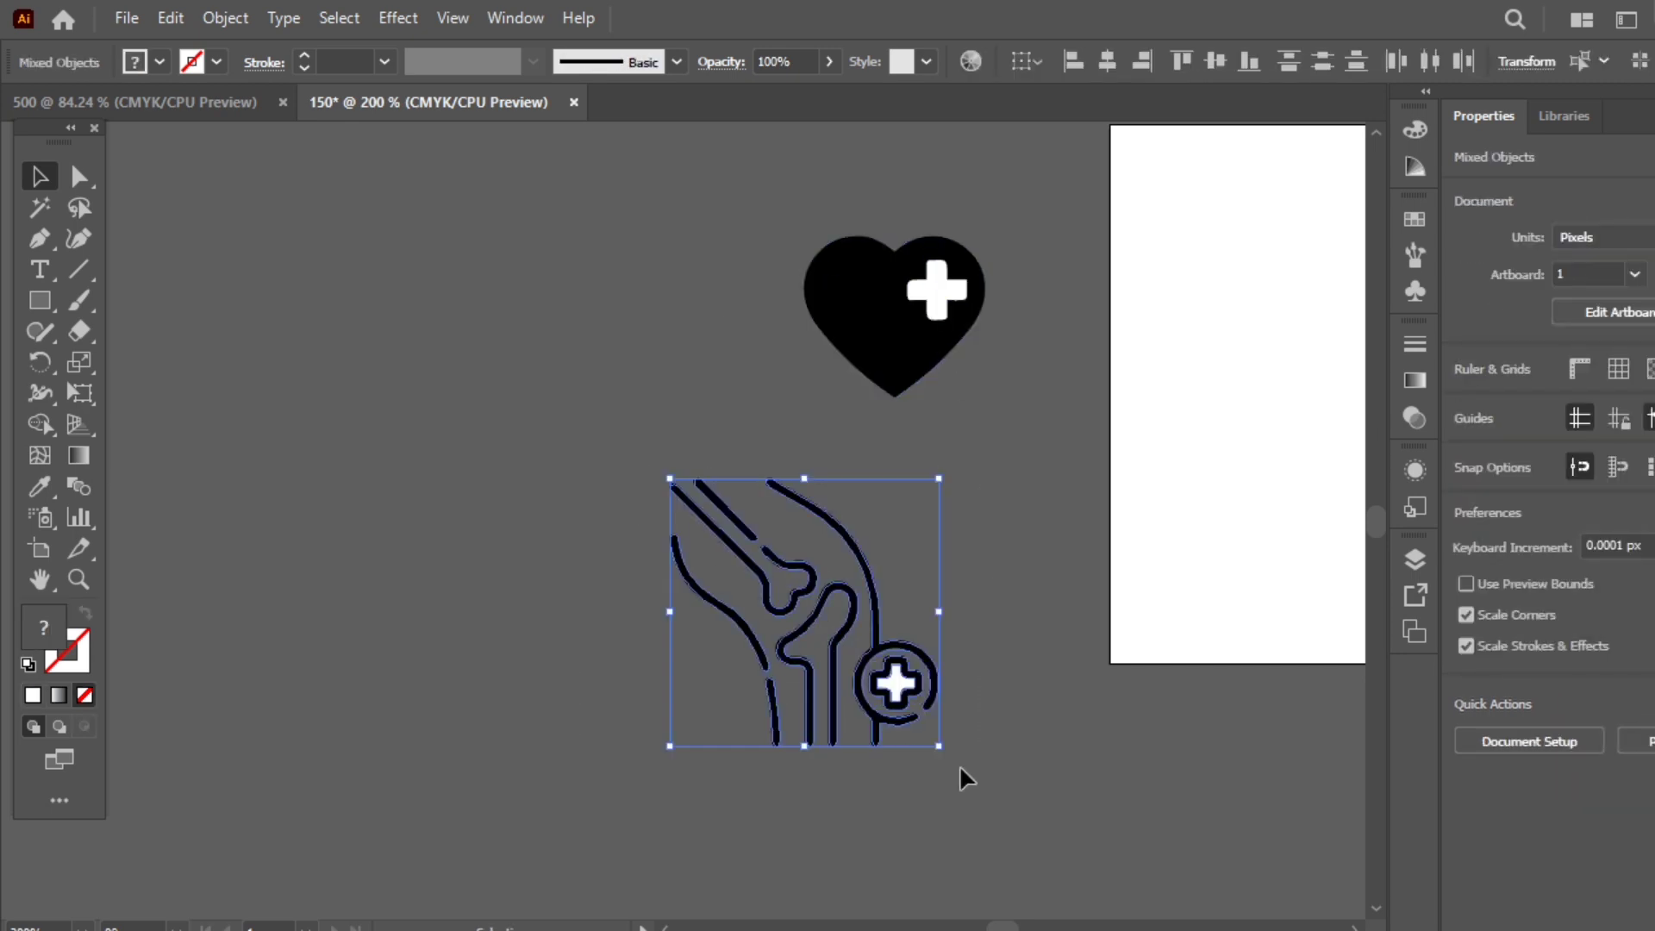
Step: Fill the knee icon with pink after trying blue and red
left_click(1465, 398)
left_click(1331, 493)
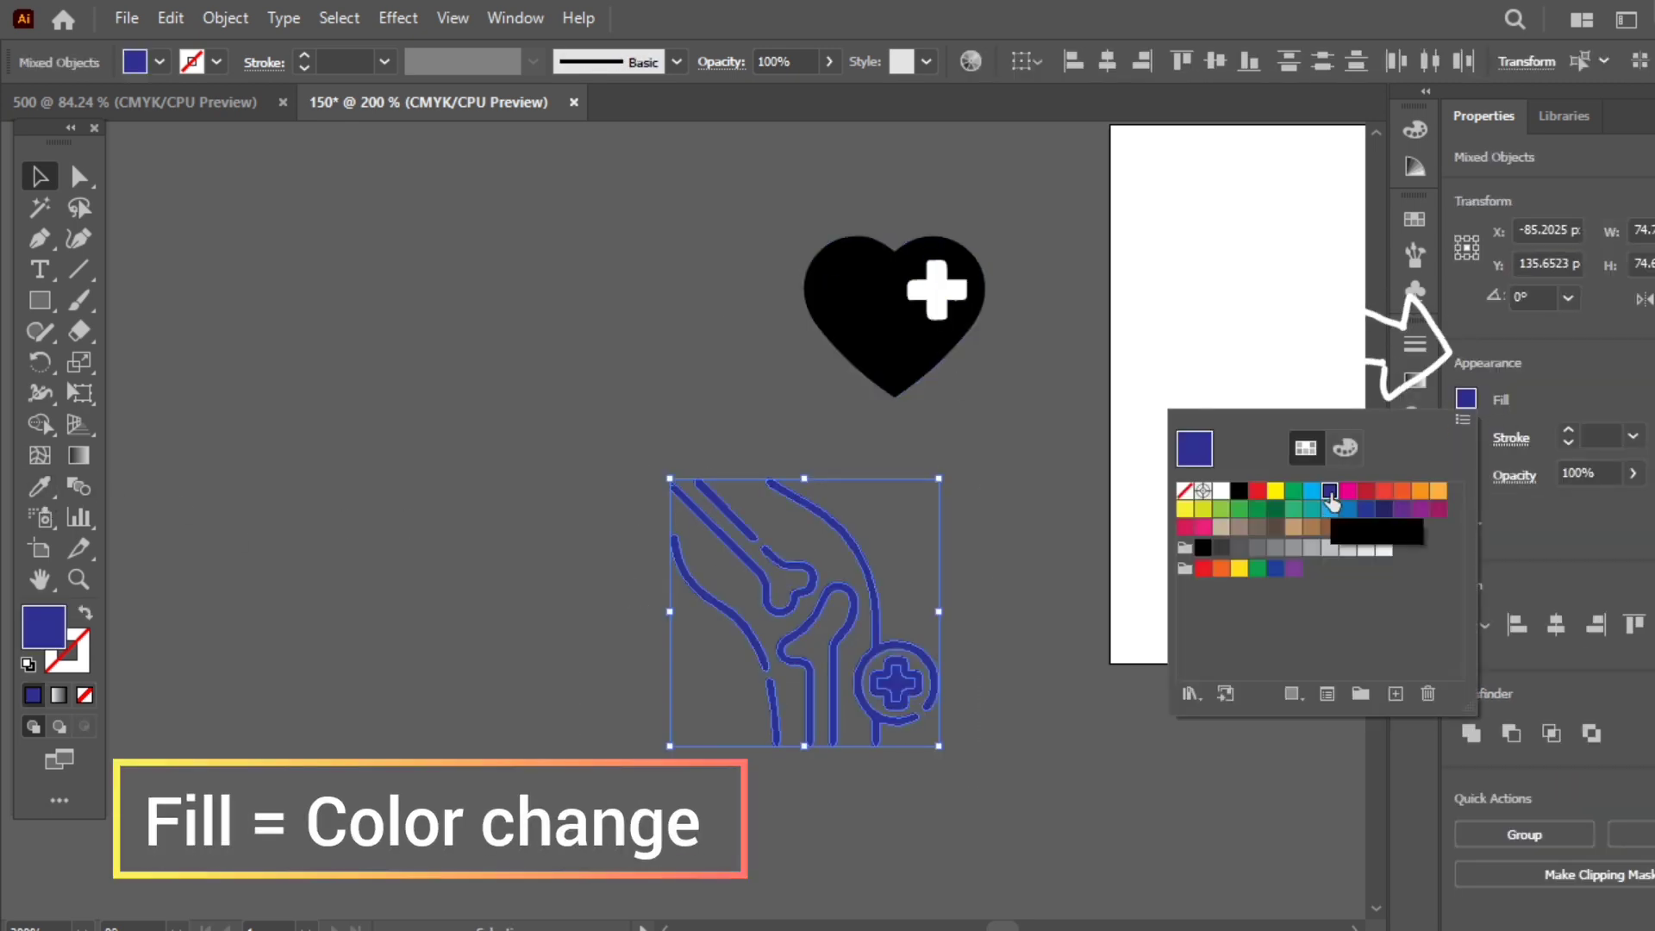
left_click(1259, 491)
left_click(1203, 526)
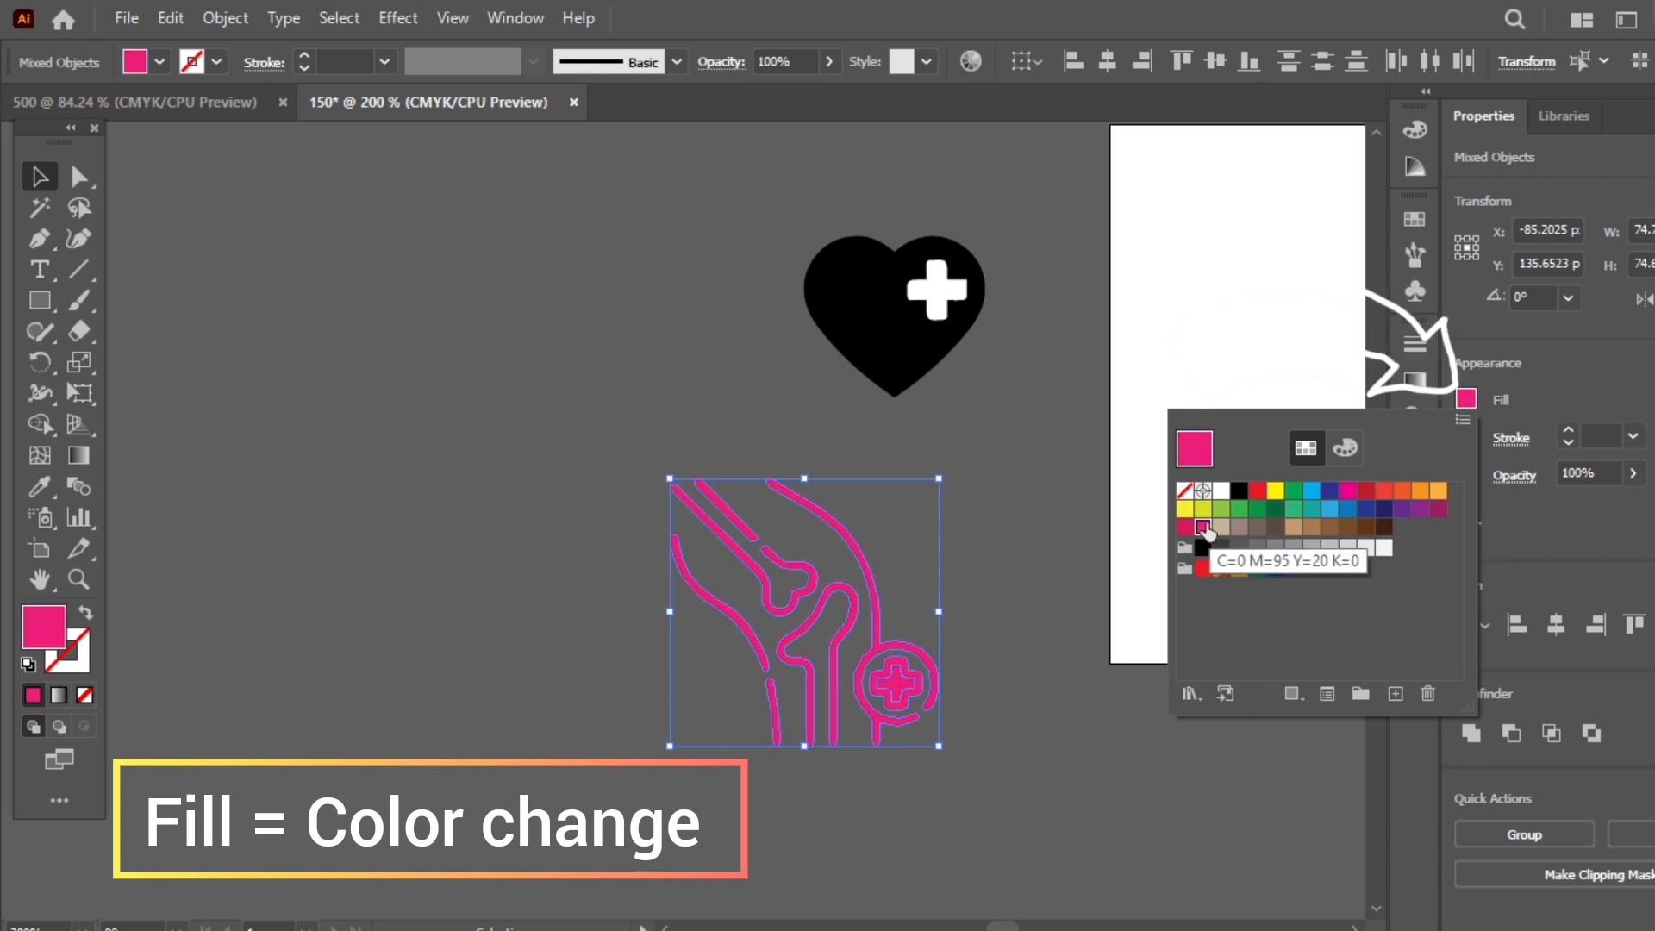
left_click(738, 380)
left_click_drag(797, 657, 797, 658)
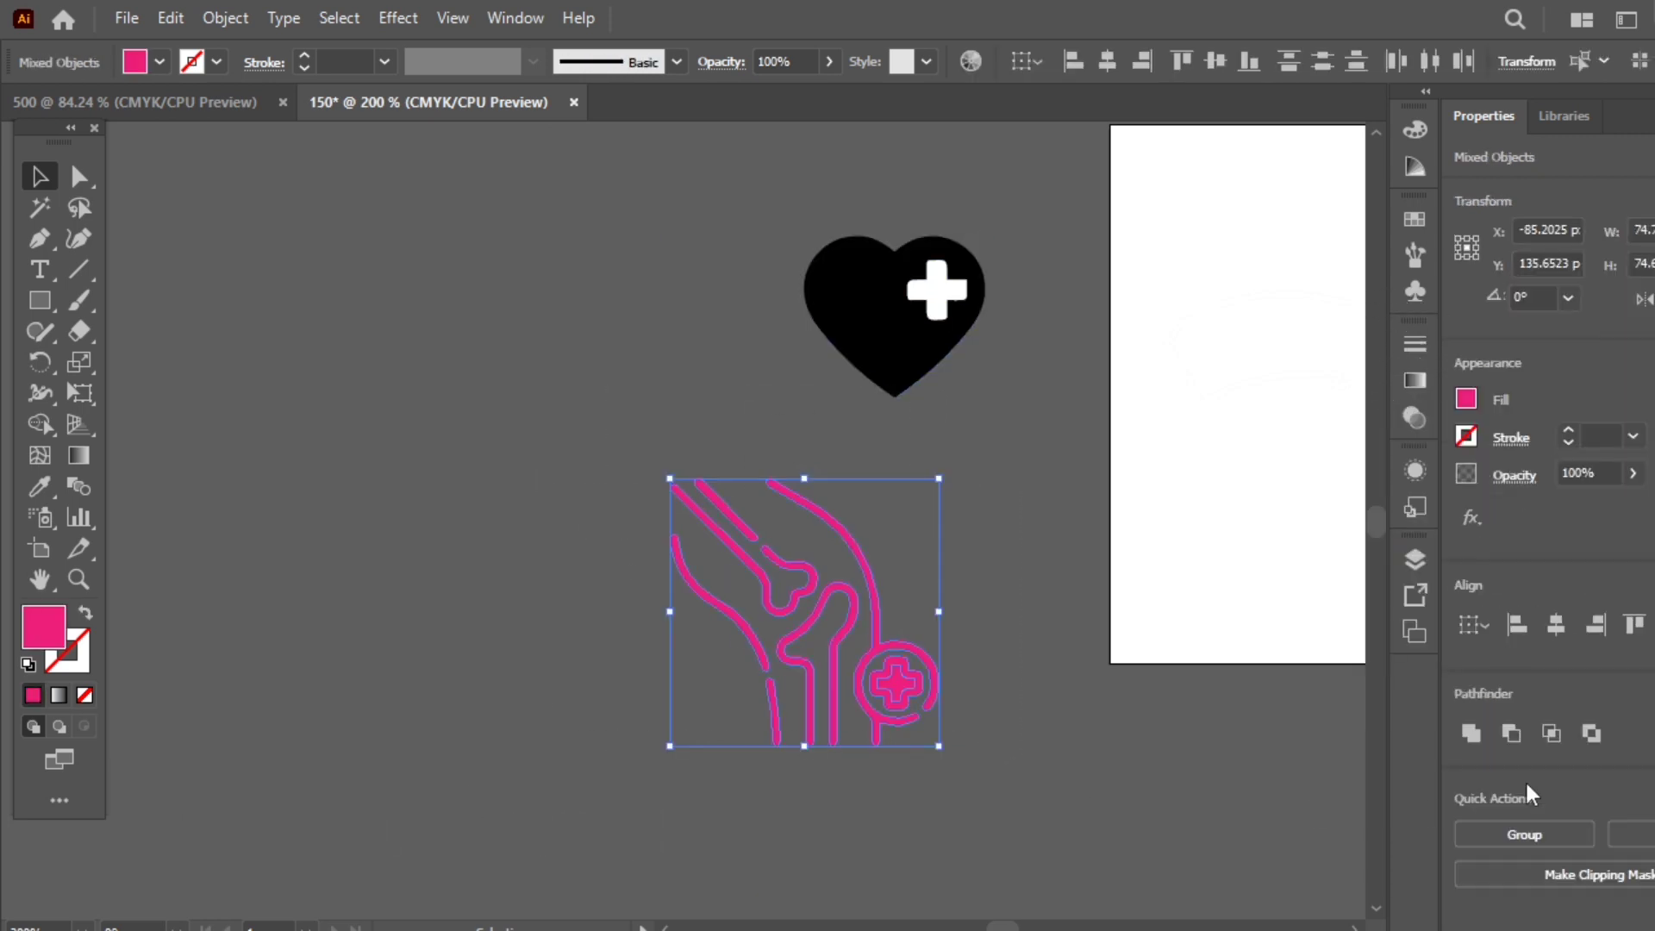
left_click(709, 458)
Step: Fill the heart icon with pink and ungroup its parts
left_click_drag(701, 201, 982, 418)
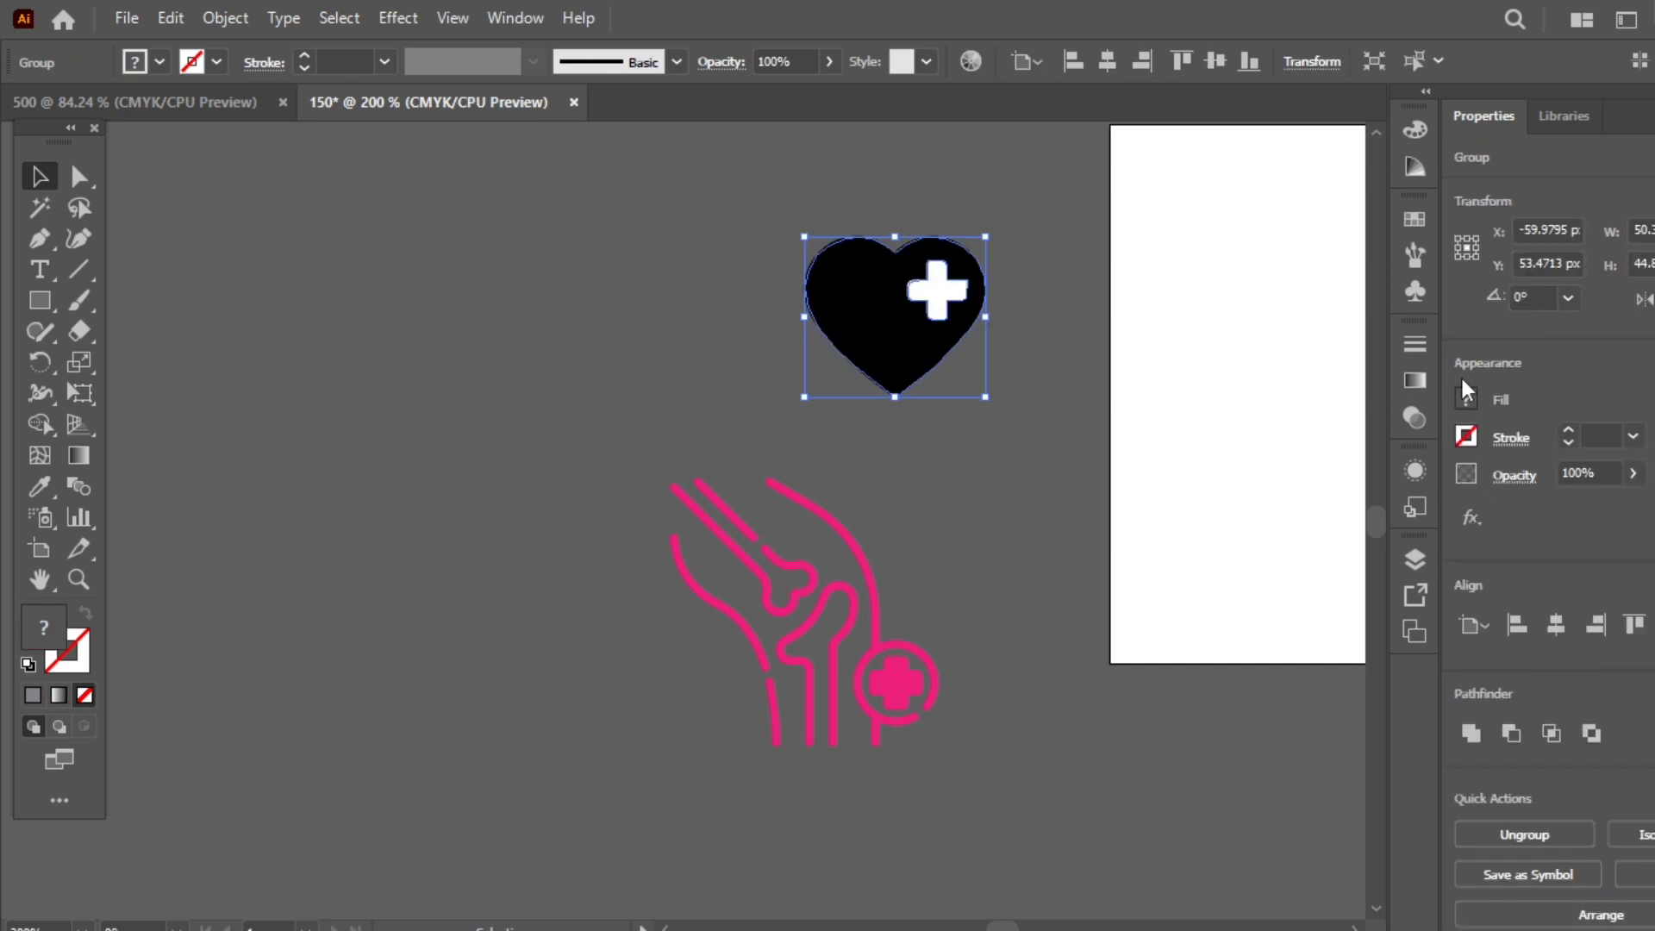
left_click(1459, 431)
left_click(1200, 541)
left_click(995, 451)
left_click(931, 302)
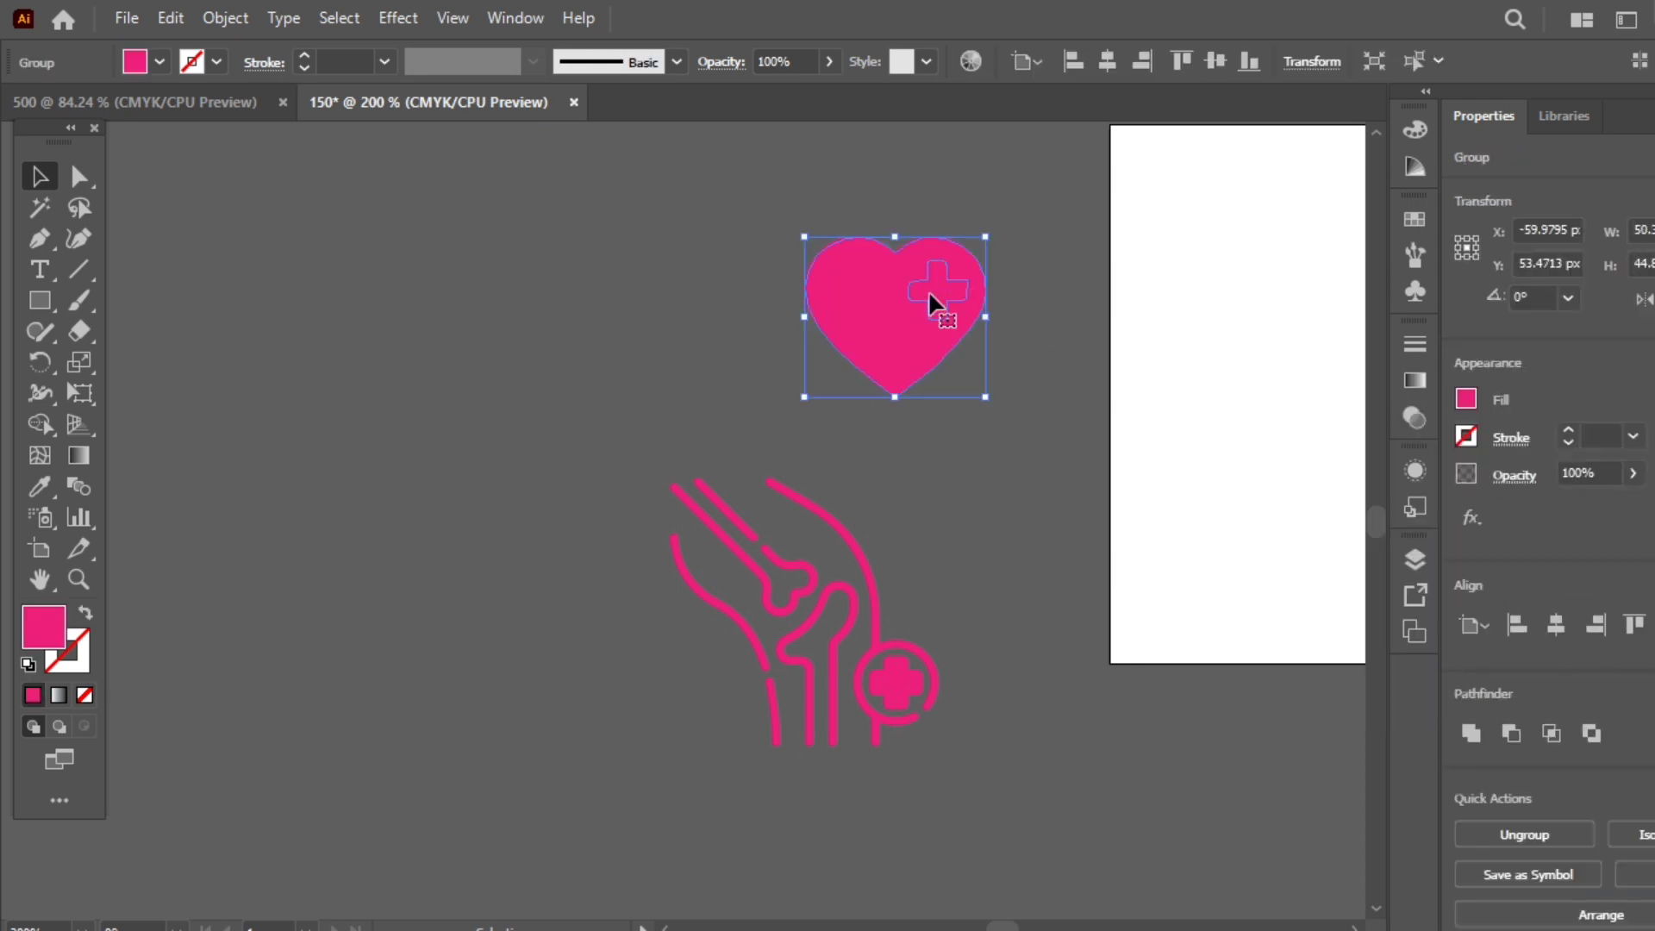
left_click(1524, 834)
Step: Make the heart's plus white and group it with the heart
left_click(936, 288)
left_click(1466, 398)
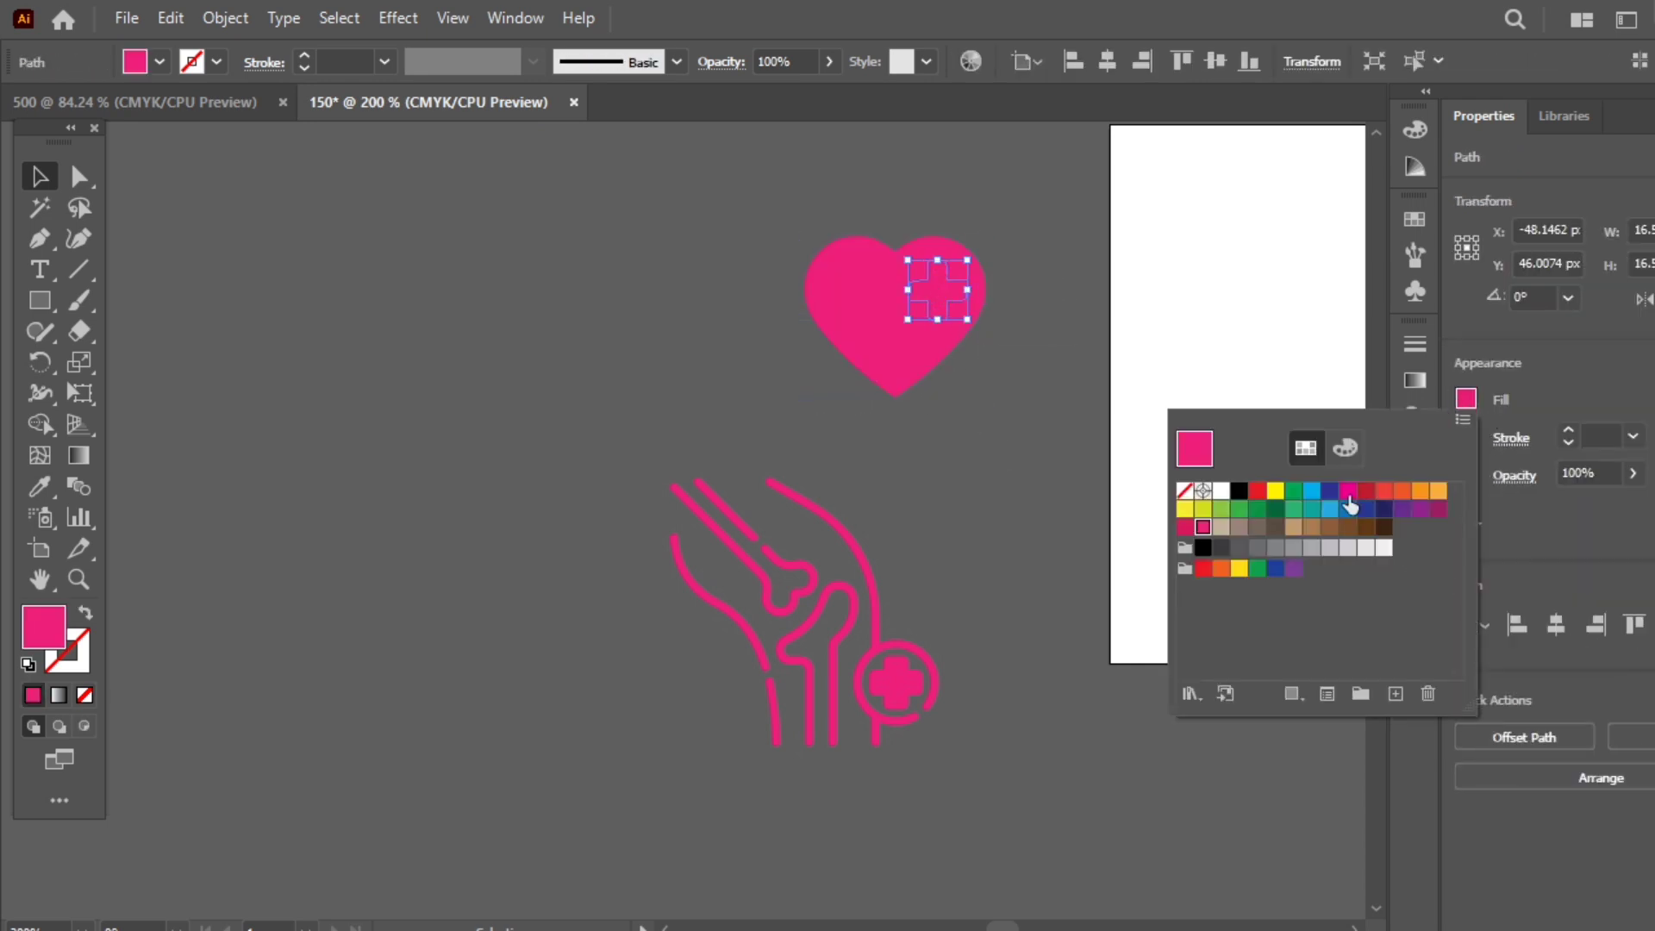
left_click(1220, 491)
left_click(1035, 443)
left_click_drag(776, 216, 1023, 414)
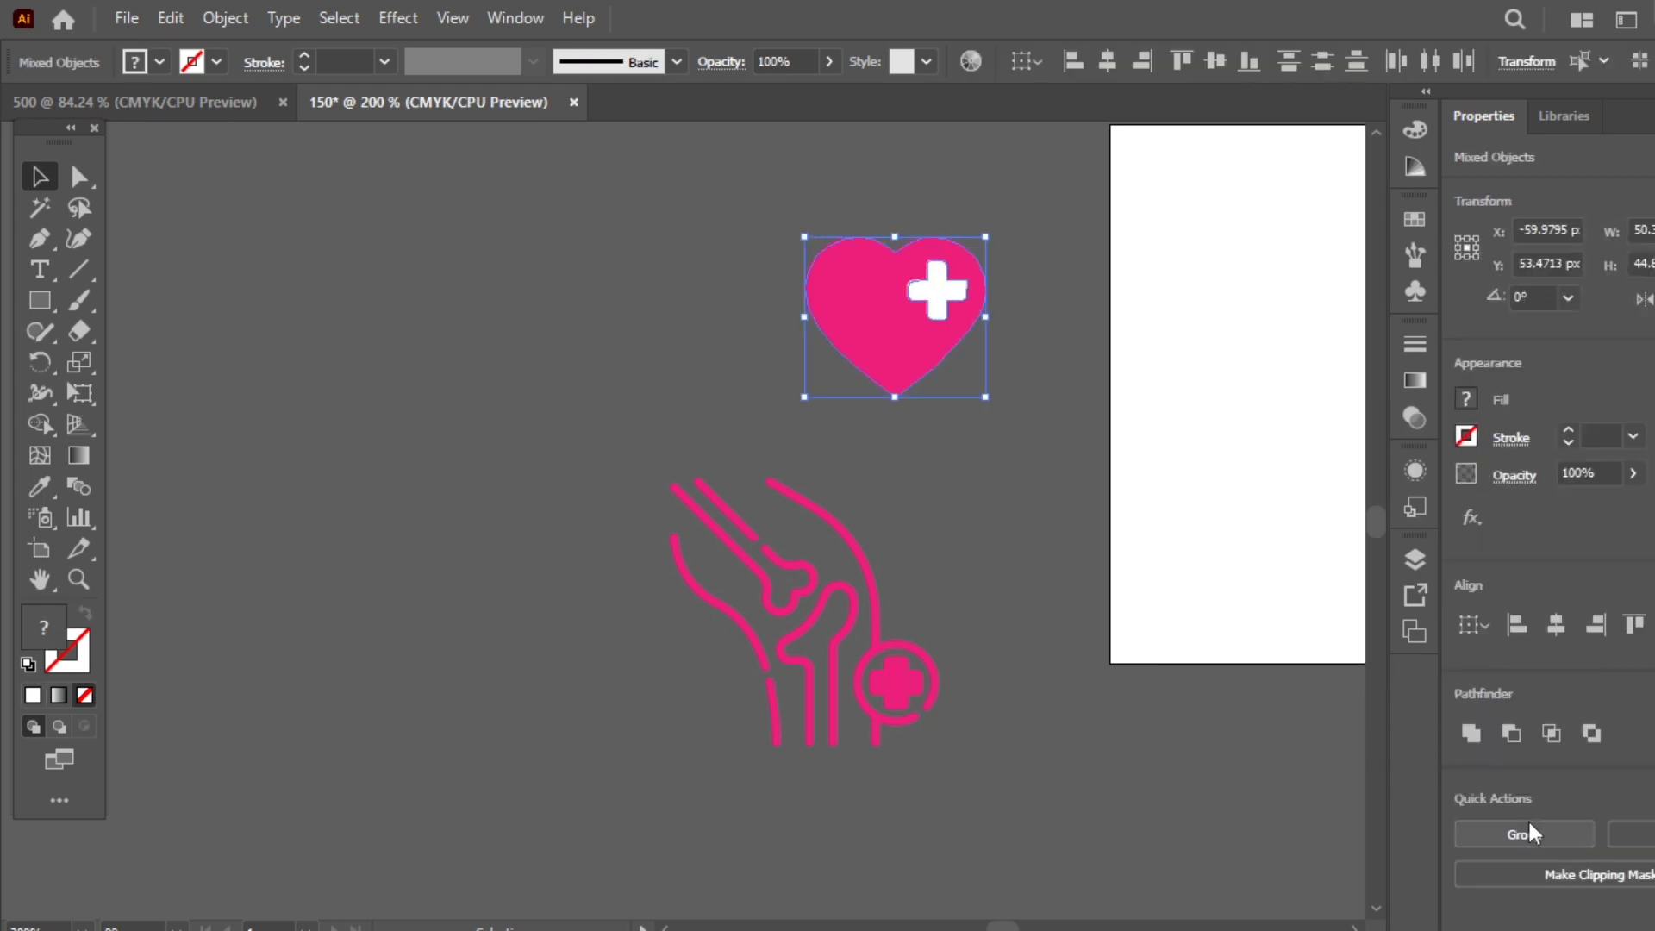
left_click(1524, 835)
Step: Make the knee's small plus white, combining it with its circle into a compound path
left_click(690, 481)
left_click(905, 684)
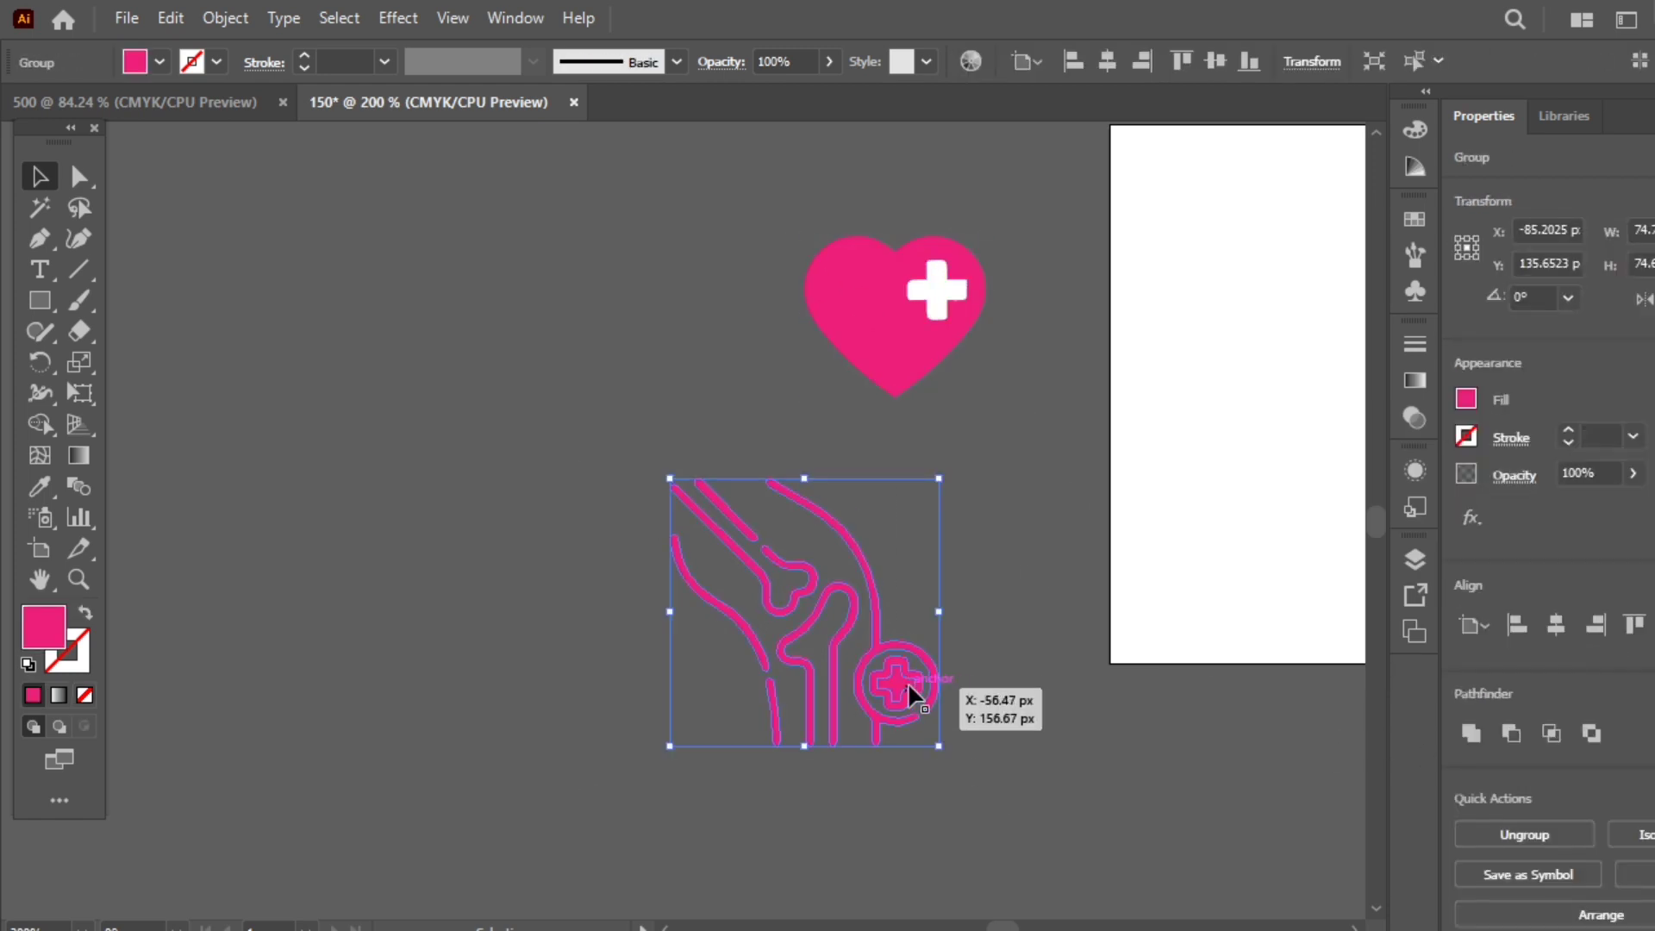
left_click(1202, 754)
left_click(897, 685)
left_click(1466, 398)
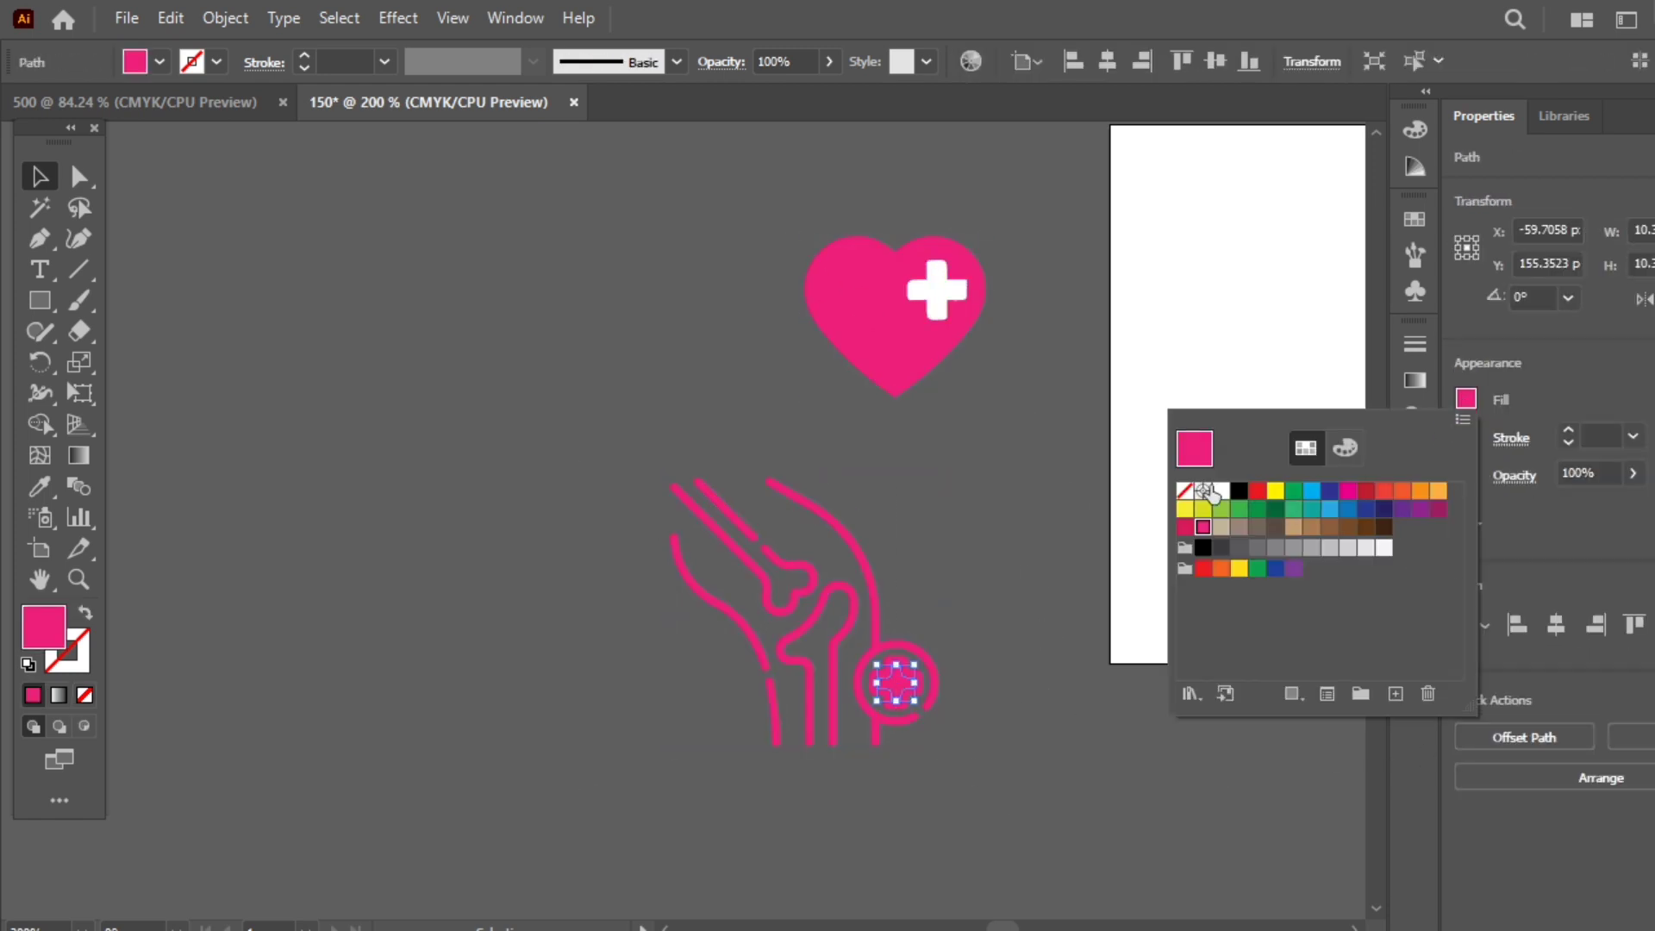
left_click(1216, 494)
left_click_drag(897, 680, 979, 694)
key("ctrl+8")
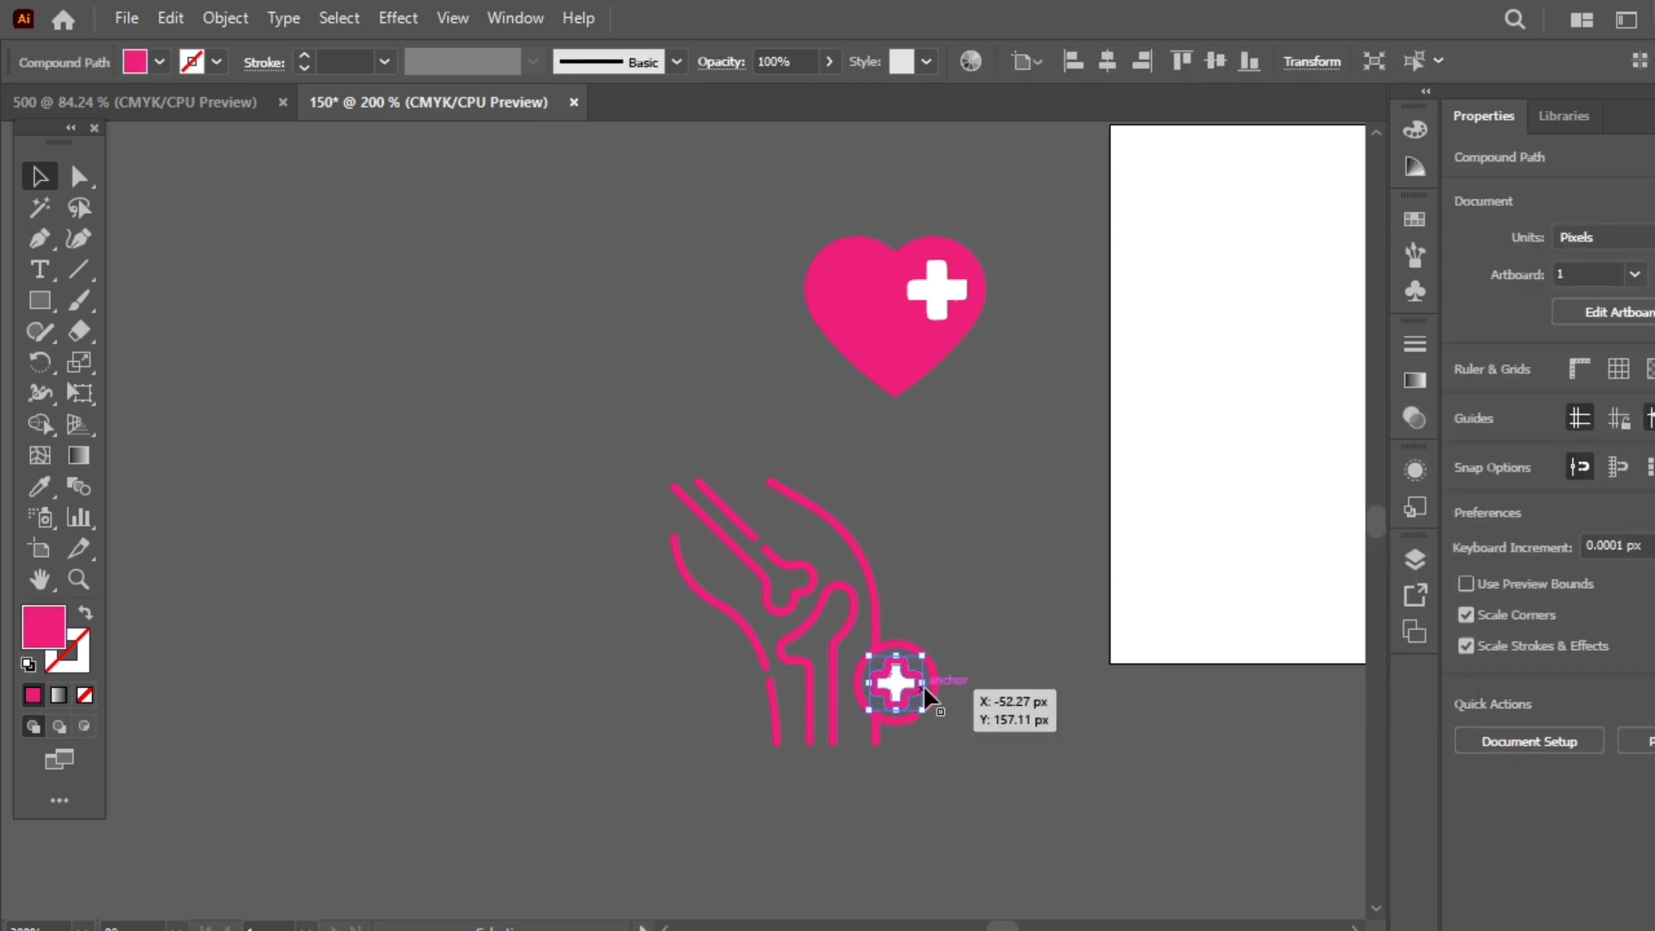
left_click(1466, 398)
left_click(1226, 498)
left_click(1026, 475)
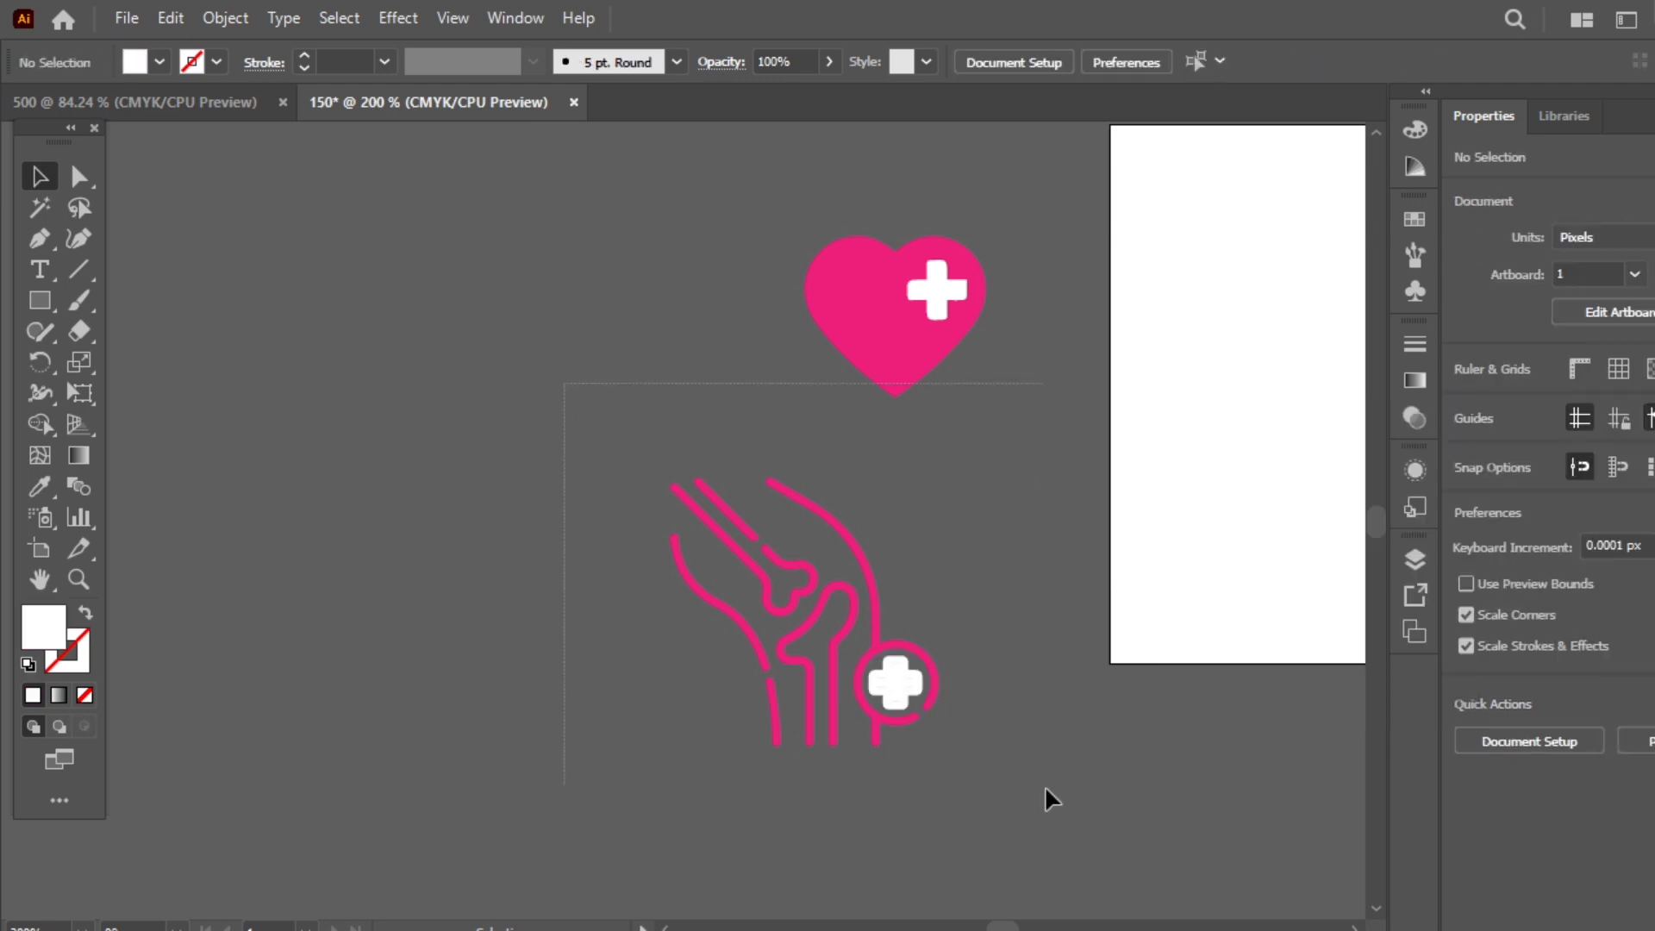
Step: Select the knee icon's parts and group them together
left_click_drag(1050, 800, 991, 808)
left_click_drag(591, 469, 957, 763)
key("ctrl+g")
left_click(970, 914)
scroll(970, 919, "right", 5)
Step: Run the Google Images search for 'cure cancer icon' and preview the Vecteezy pink ribbon
scroll(971, 589, "left", 2)
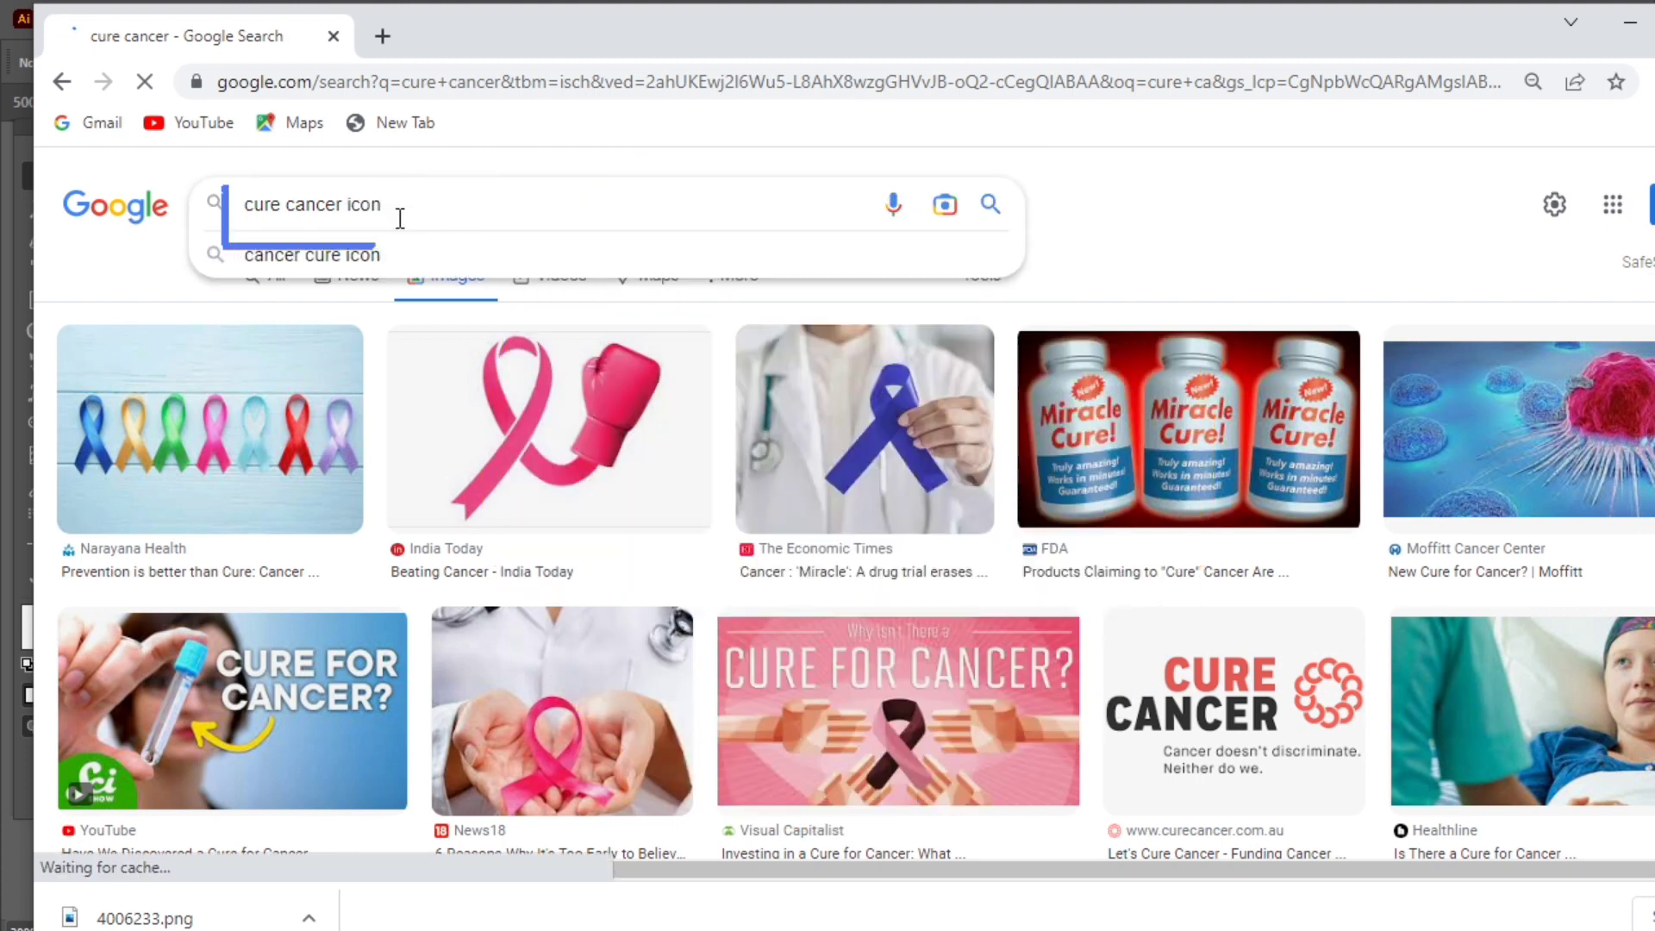
key("Return")
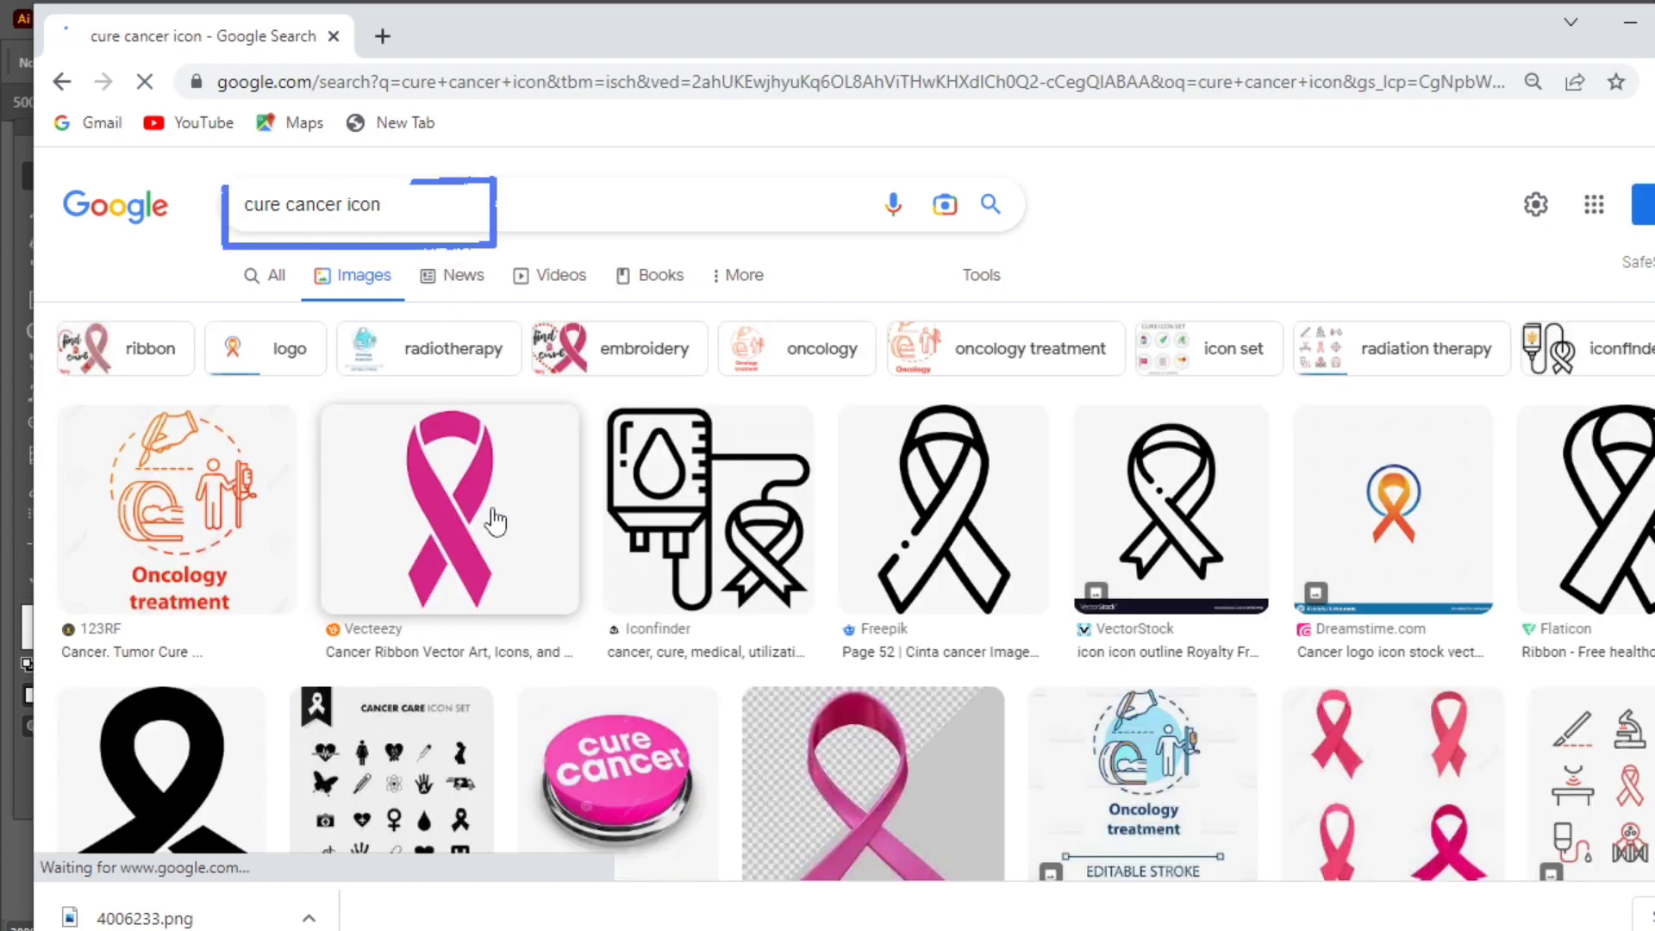
left_click(494, 521)
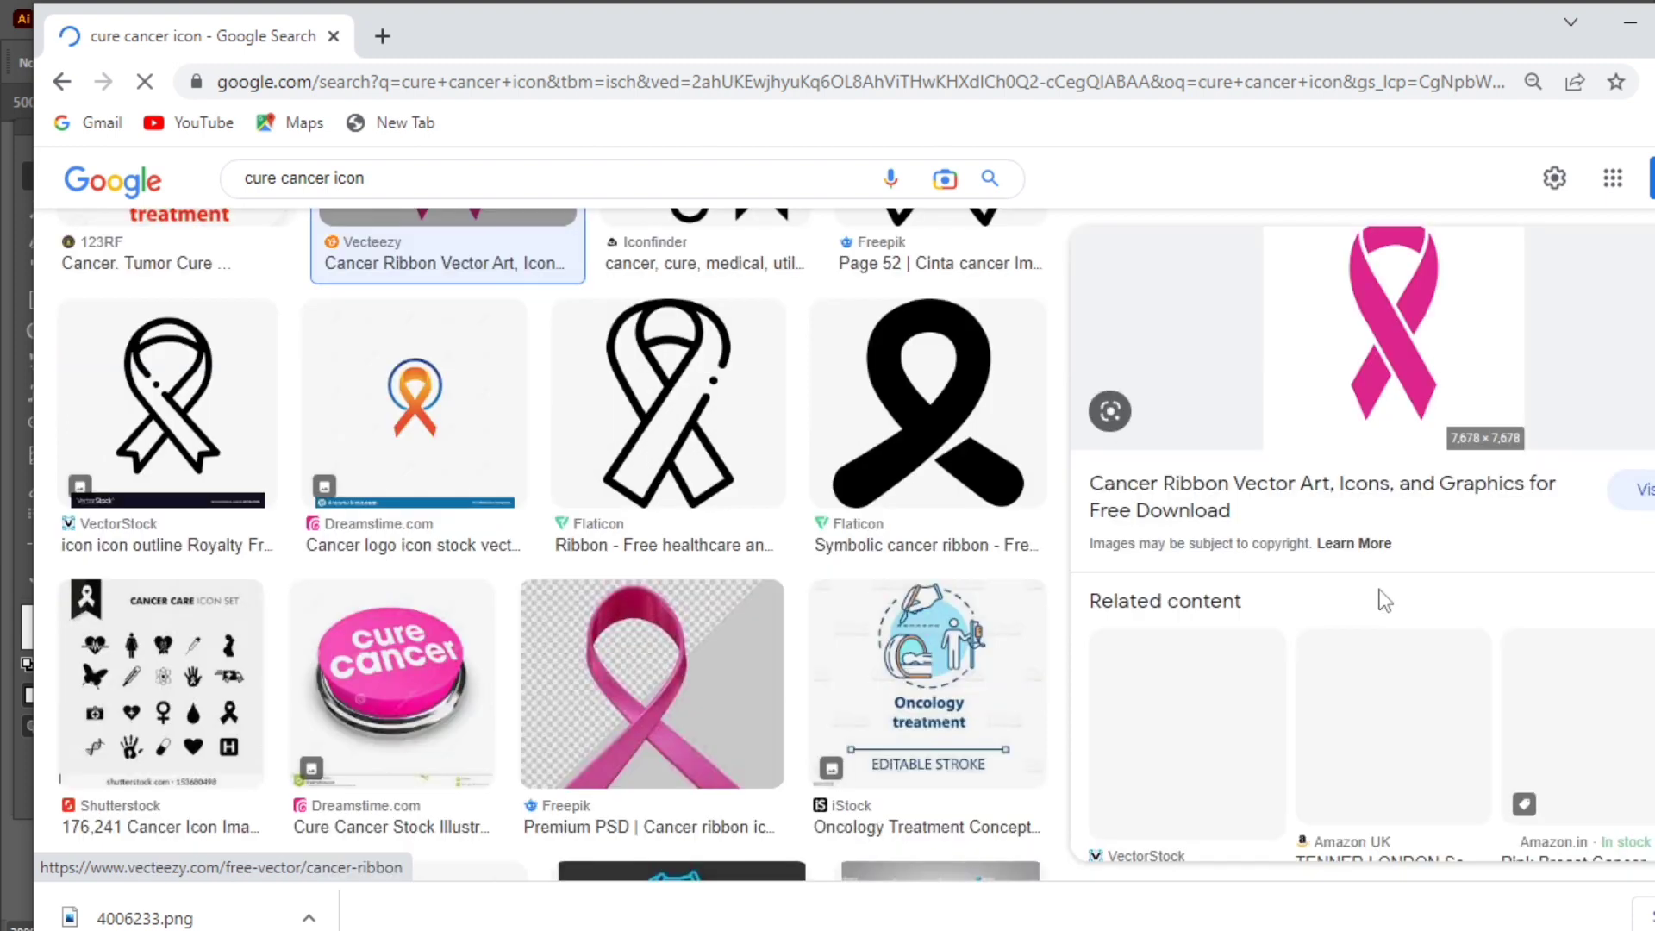
Step: Copy the pink ribbon image and return to Illustrator
scroll(1465, 573, "down", 3)
scroll(1491, 552, "down", 2)
scroll(1494, 561, "down", 2)
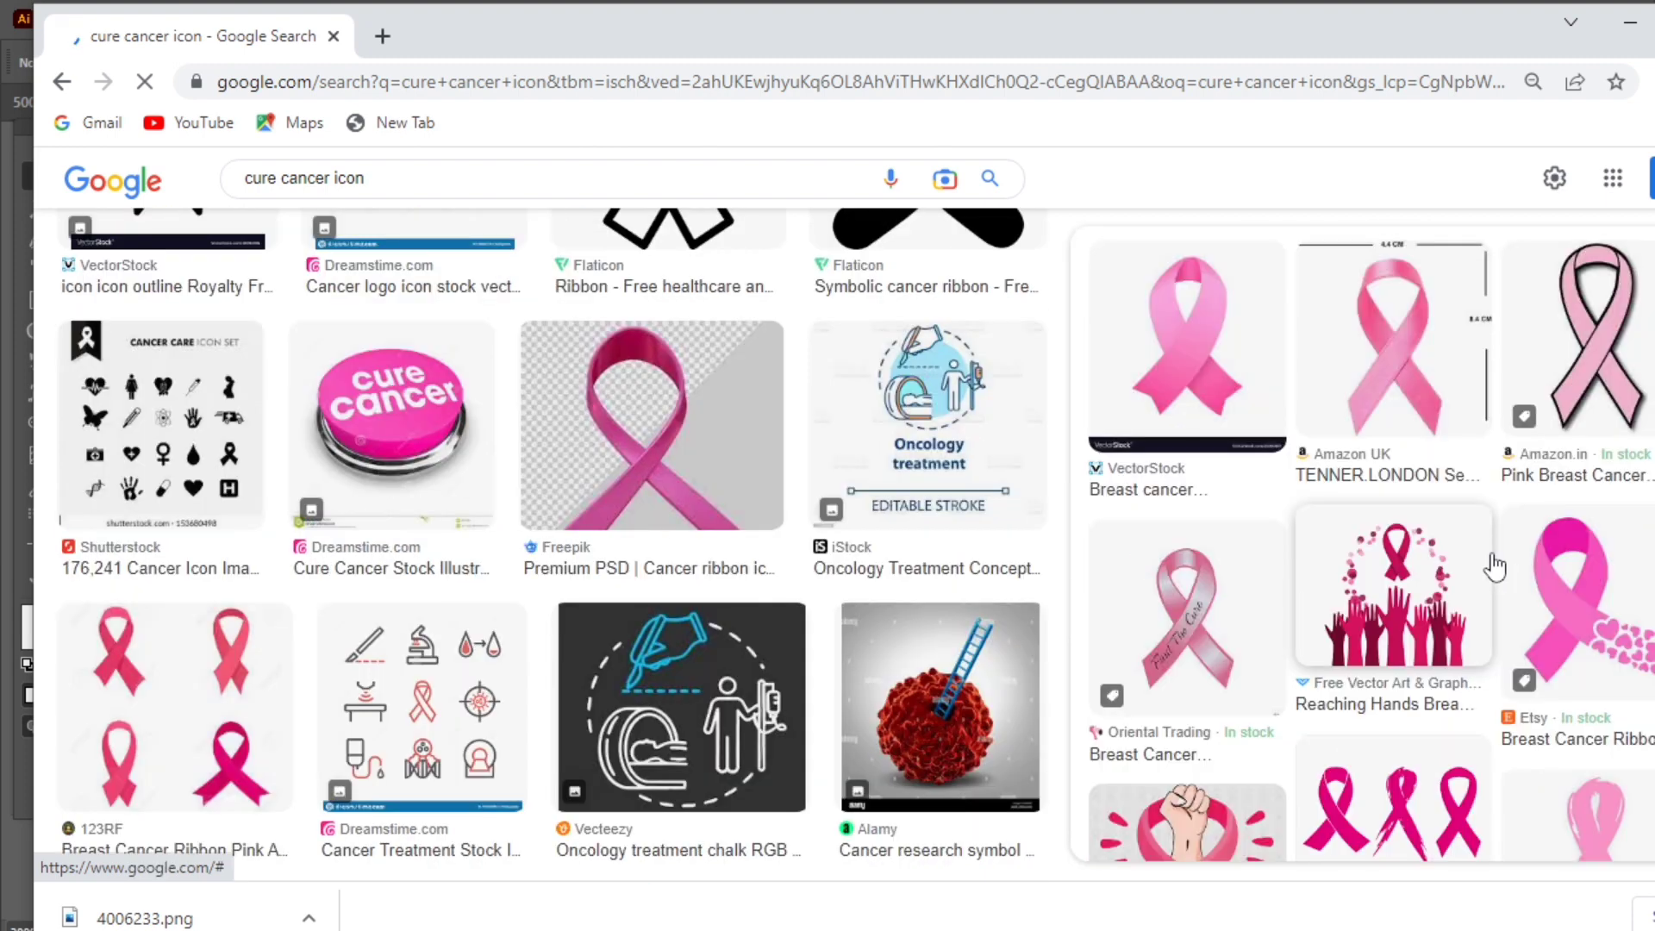
scroll(1494, 560, "down", 3)
scroll(1491, 551, "down", 4)
scroll(1491, 569, "up", 8)
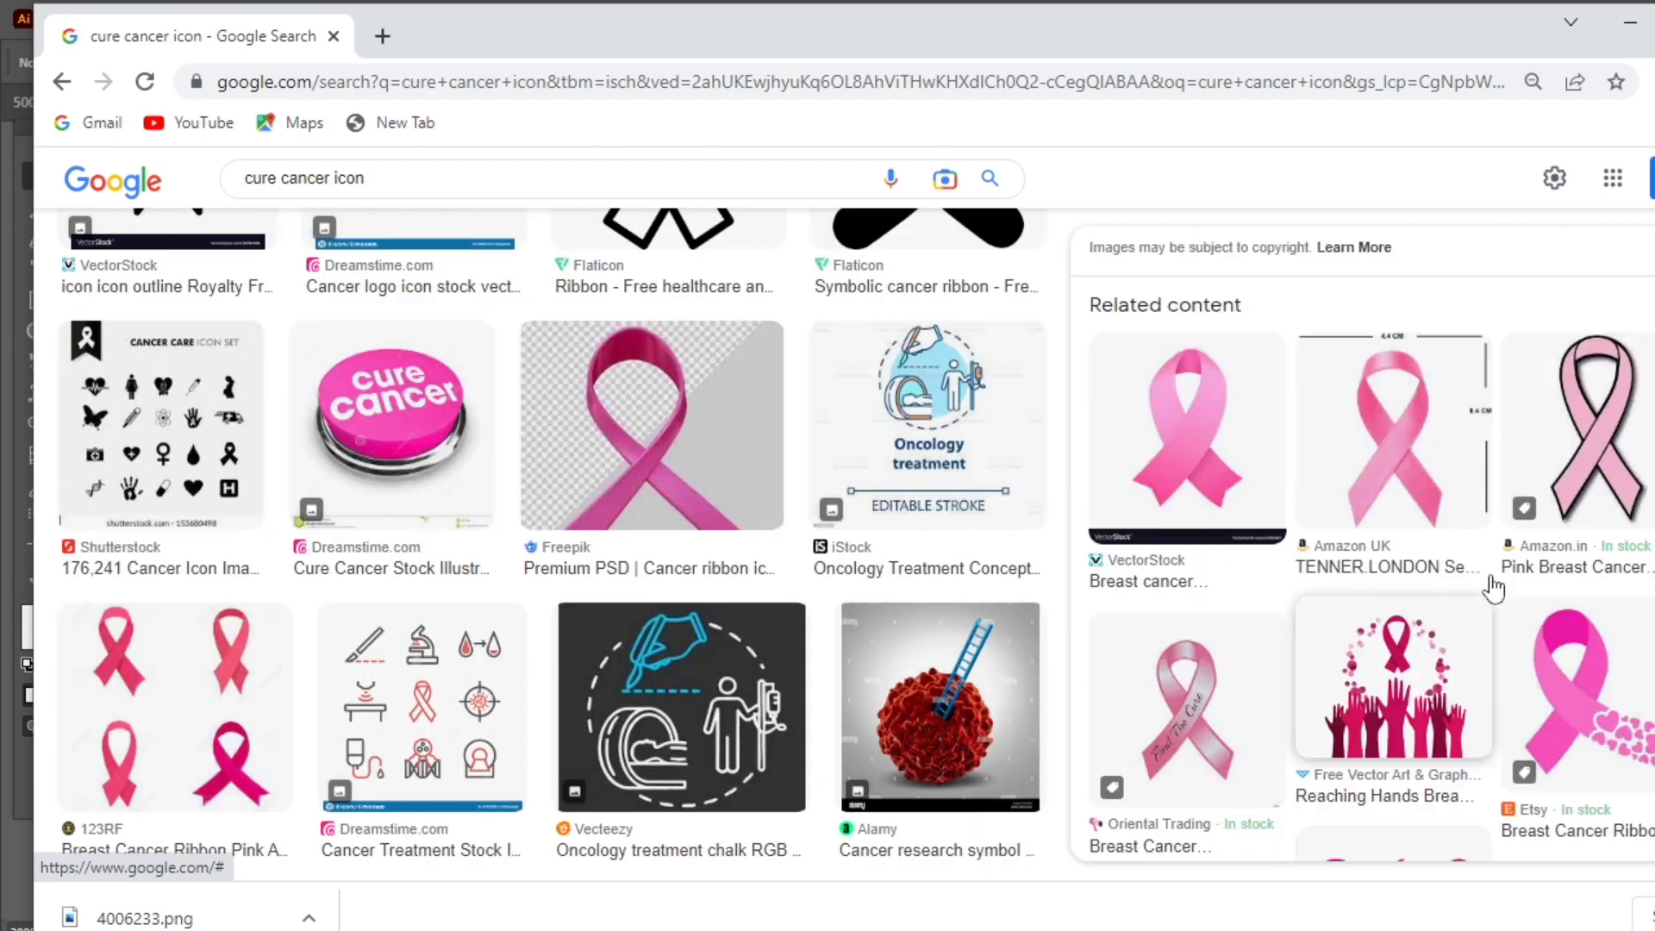
scroll(1494, 588, "up", 5)
right_click(1444, 438)
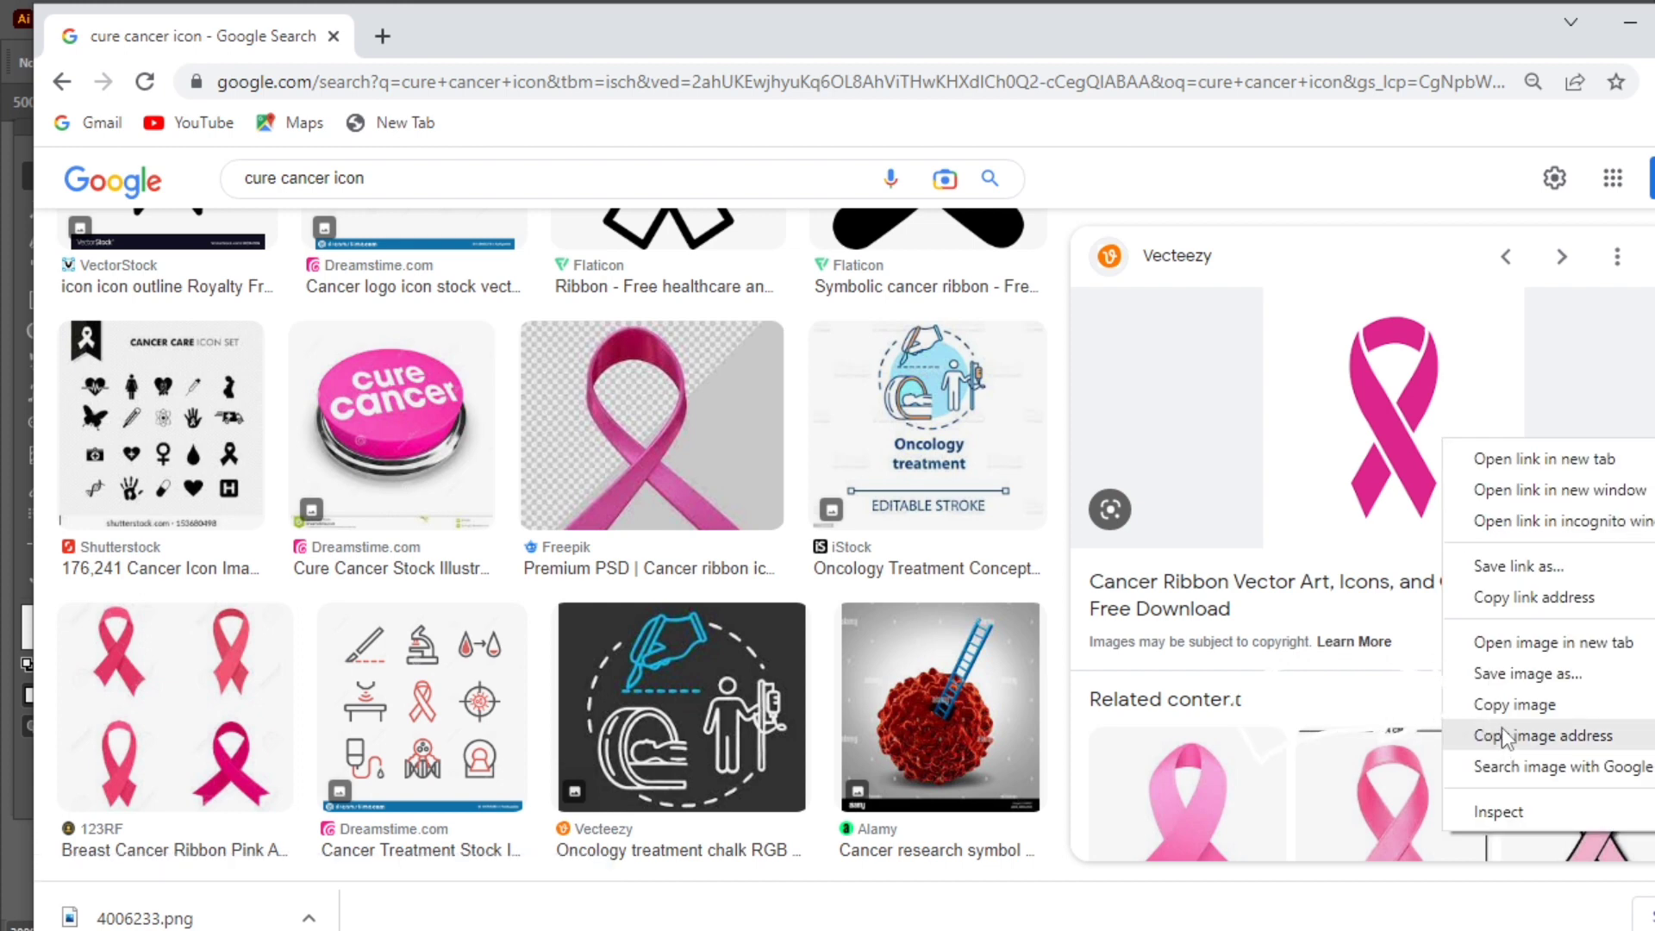
left_click(1500, 705)
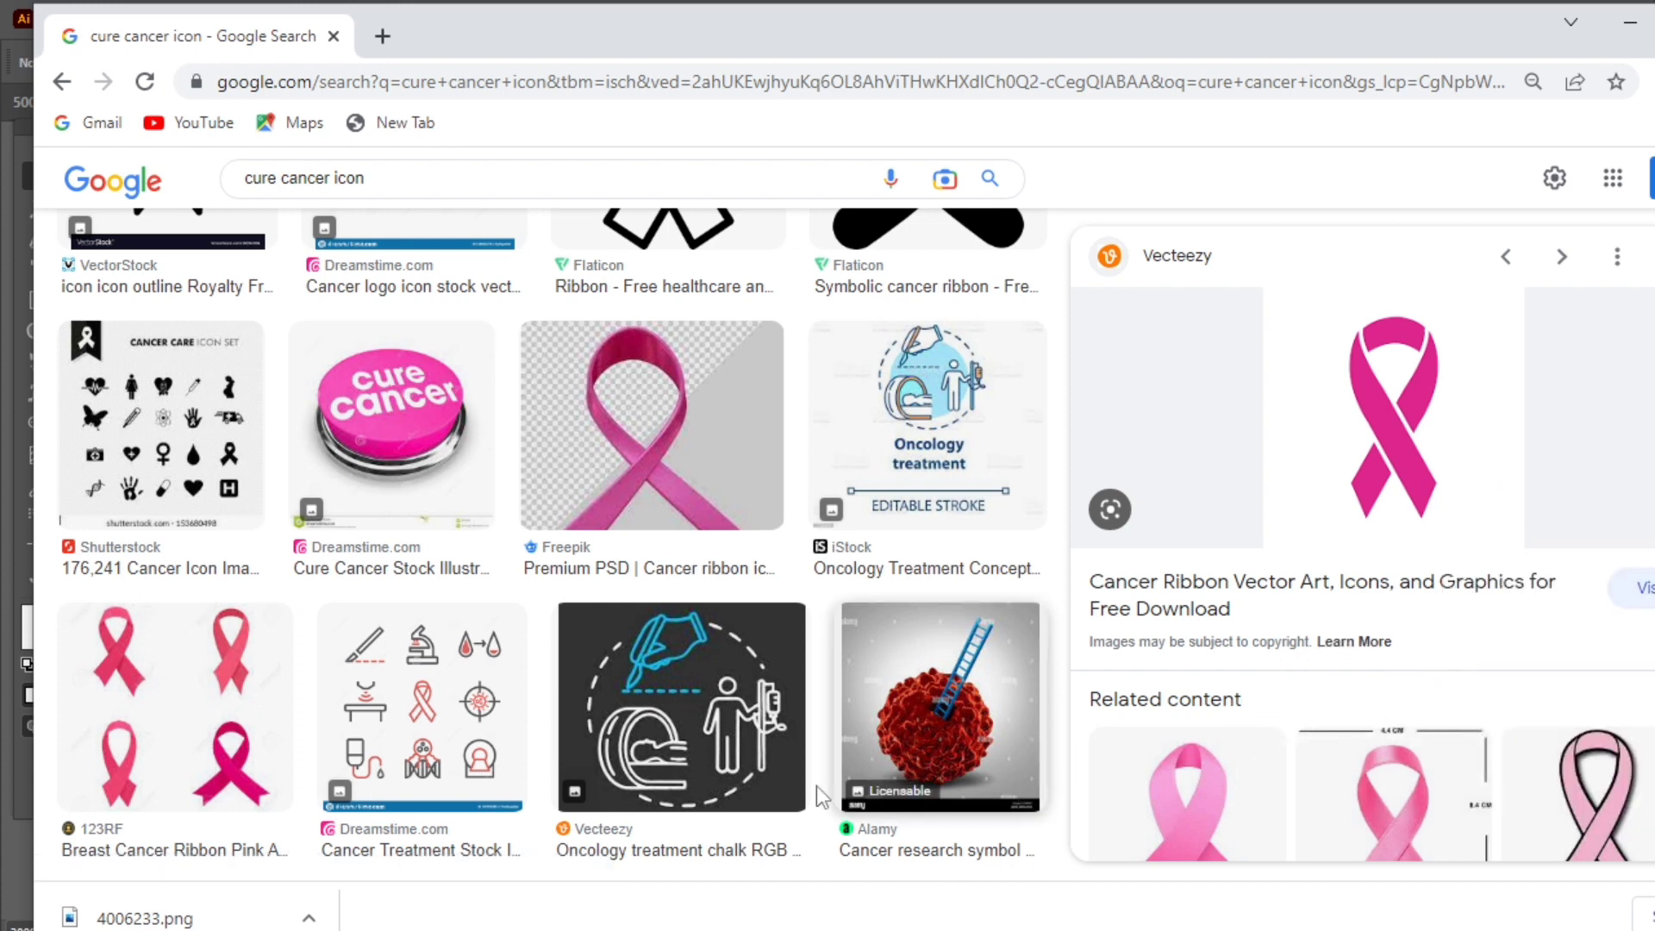
key("alt+Tab")
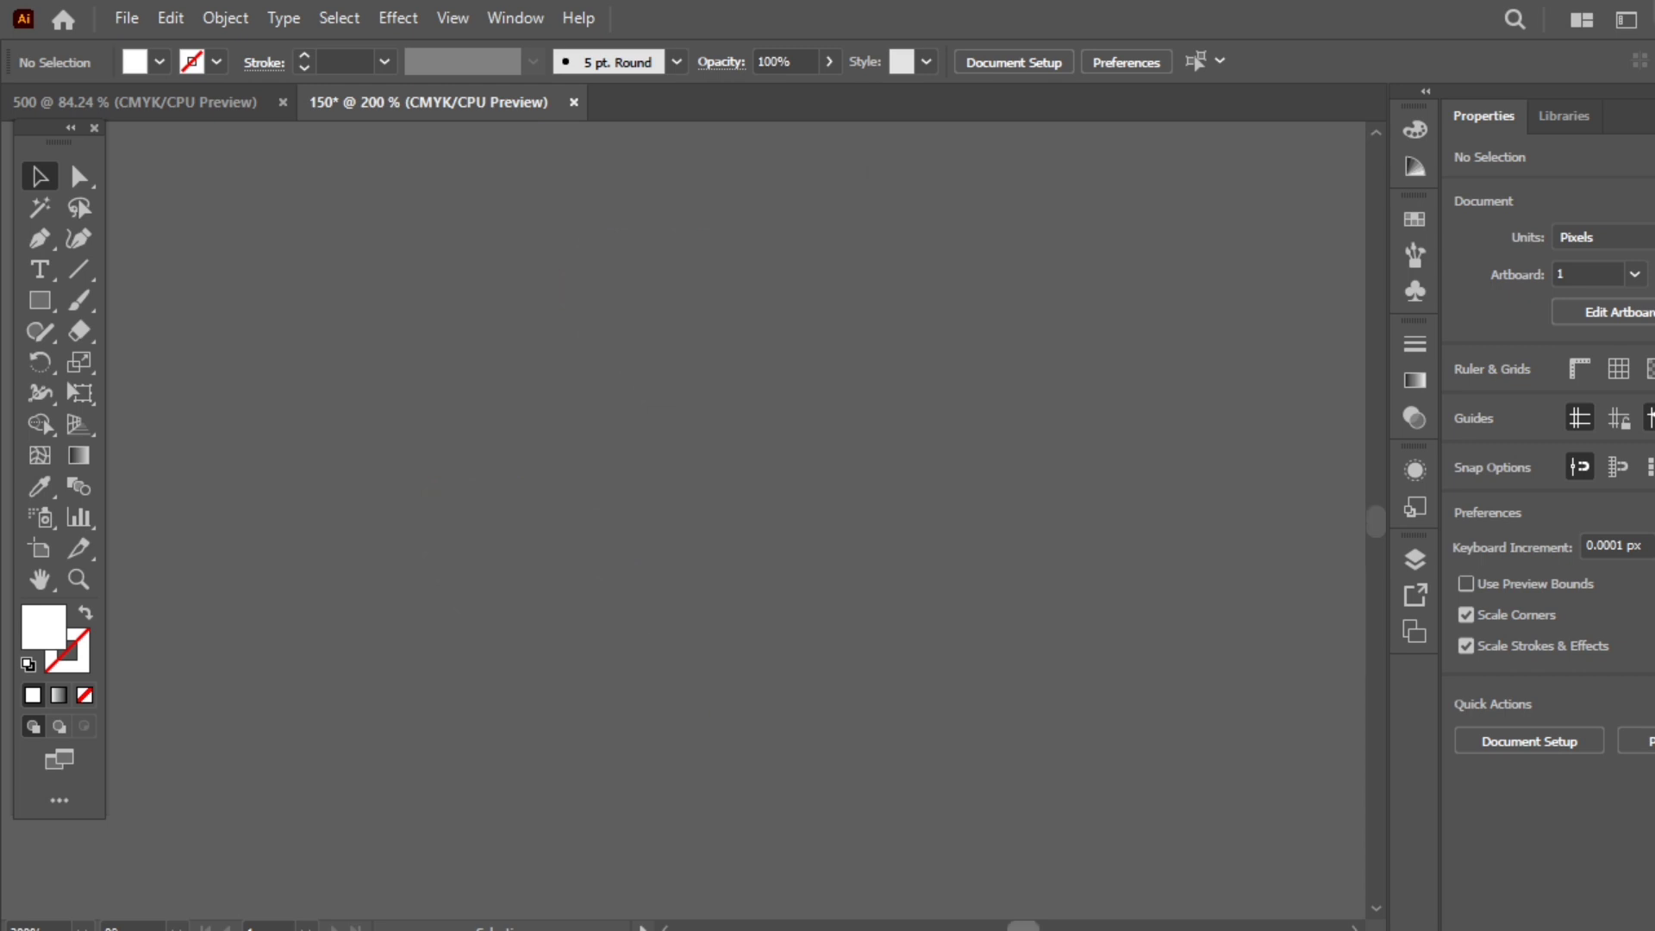
Step: Paste the copied pink ribbon image onto the Illustrator canvas
right_click(638, 459)
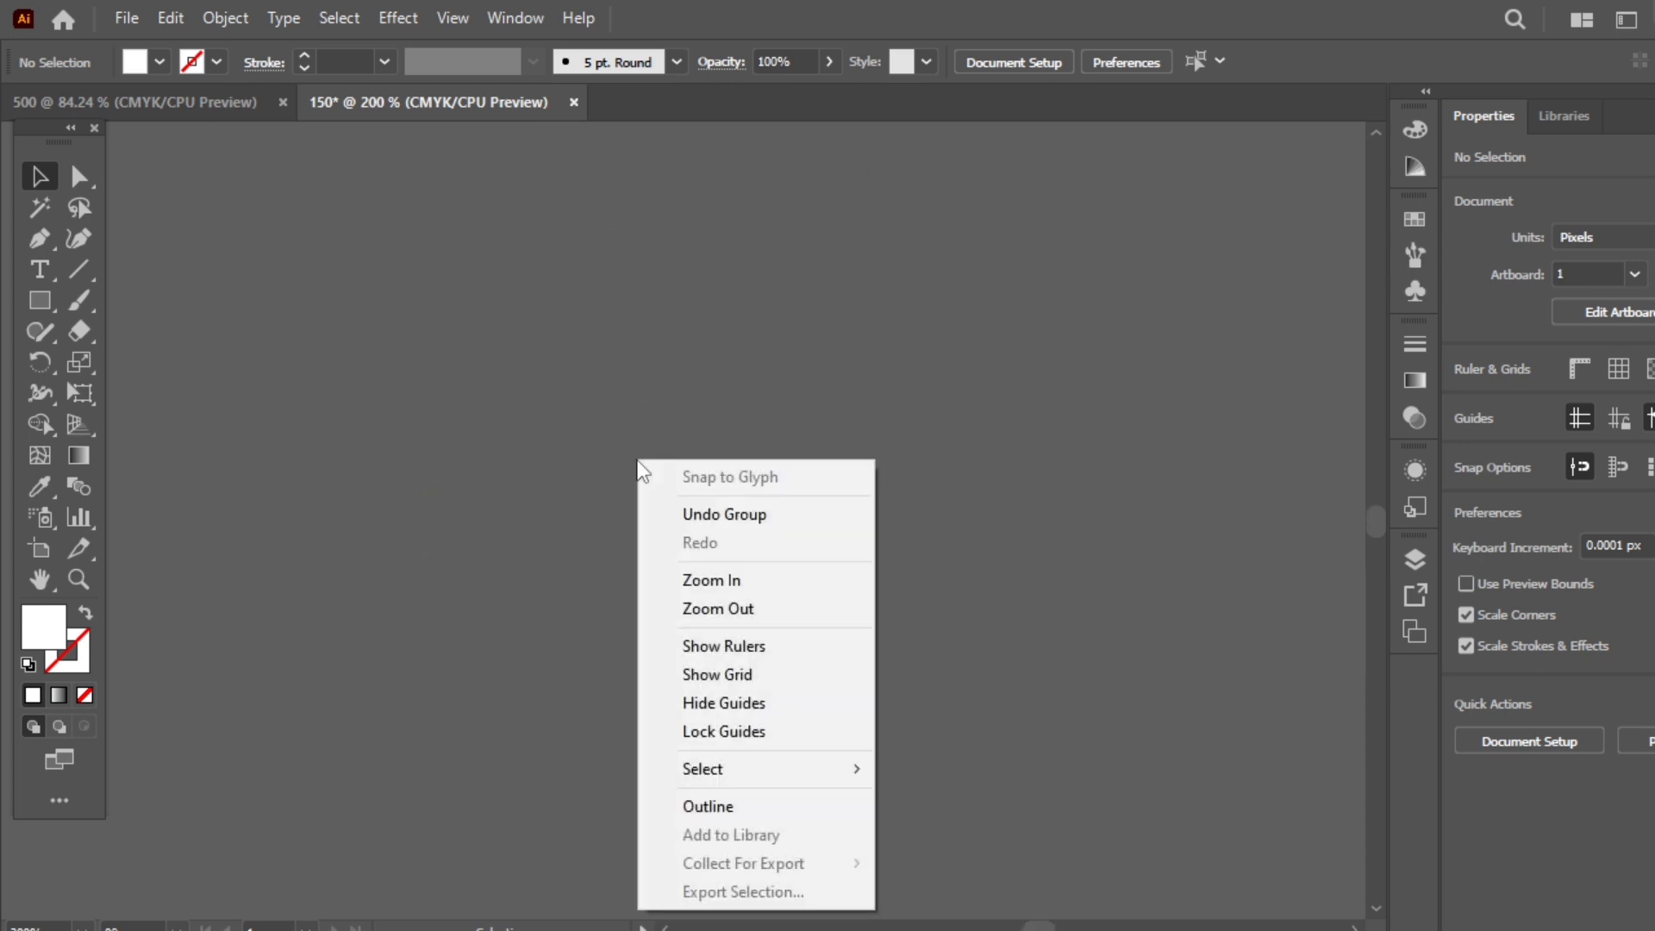
right_click(239, 162)
left_click(172, 234)
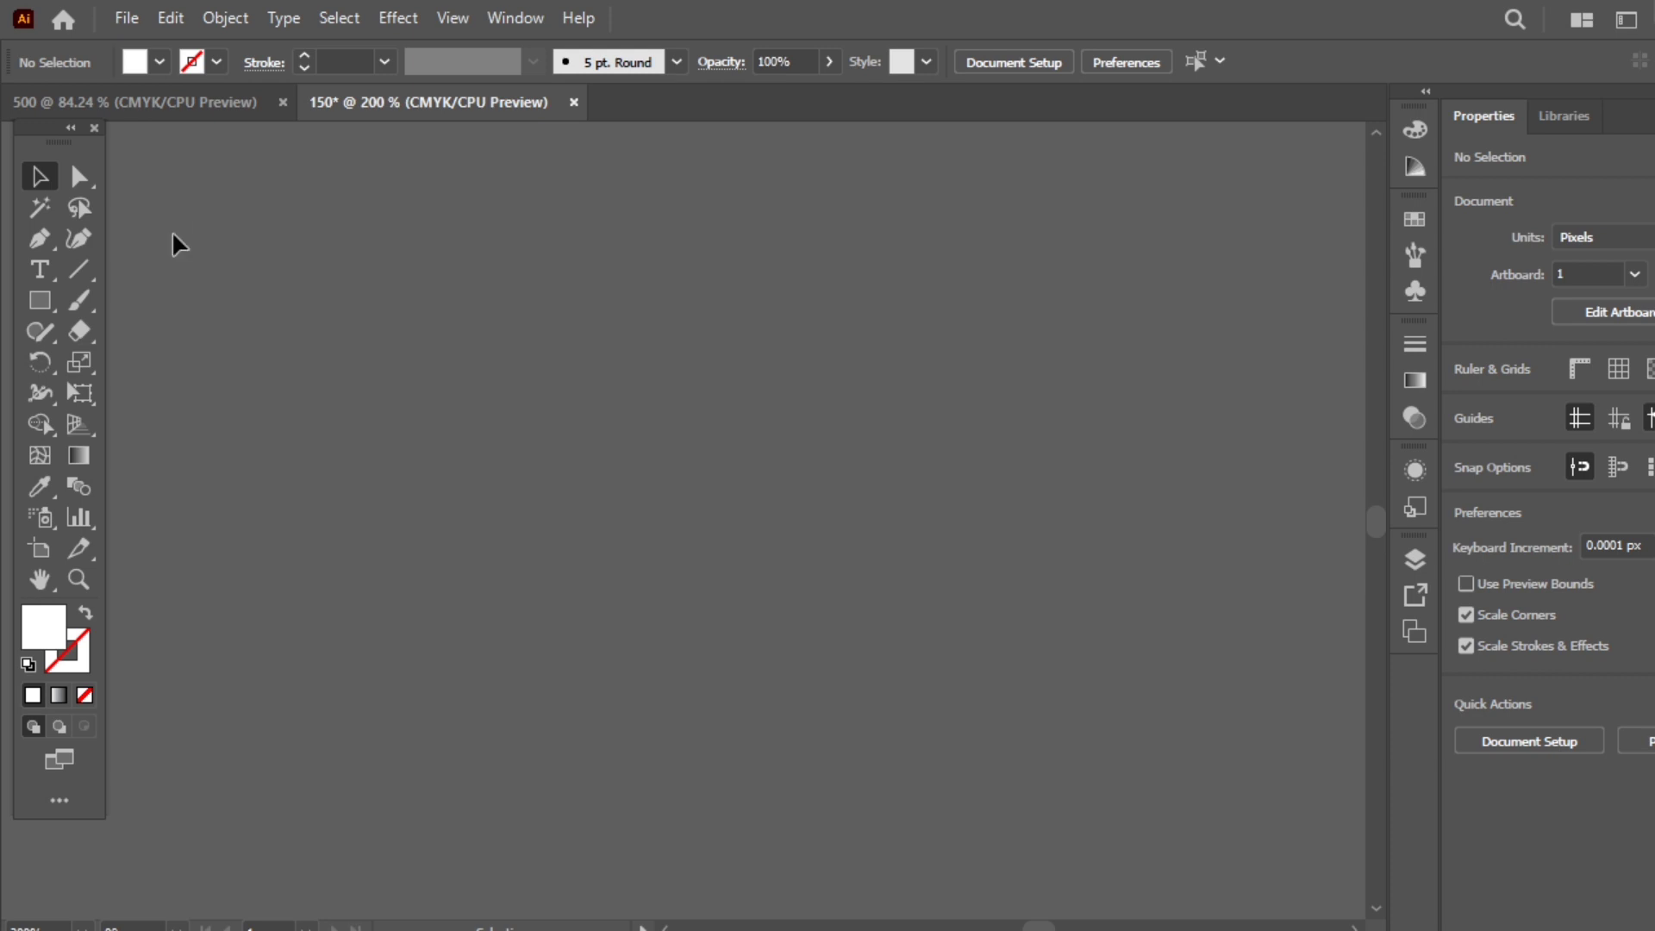
left_click(188, 16)
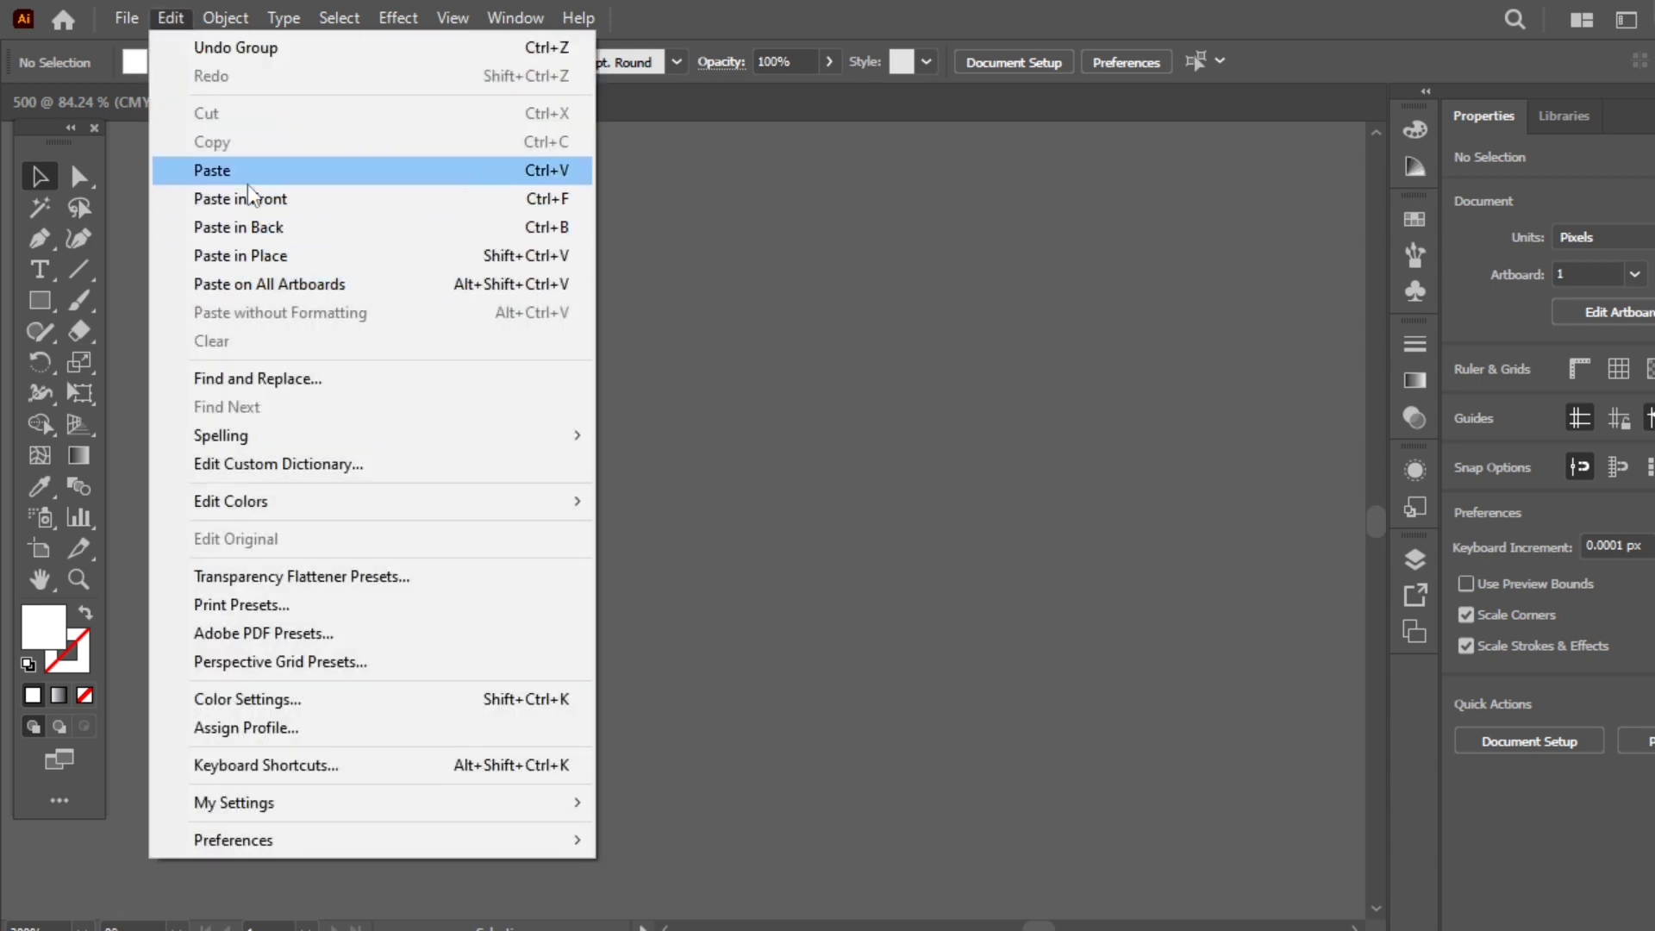
left_click(248, 184)
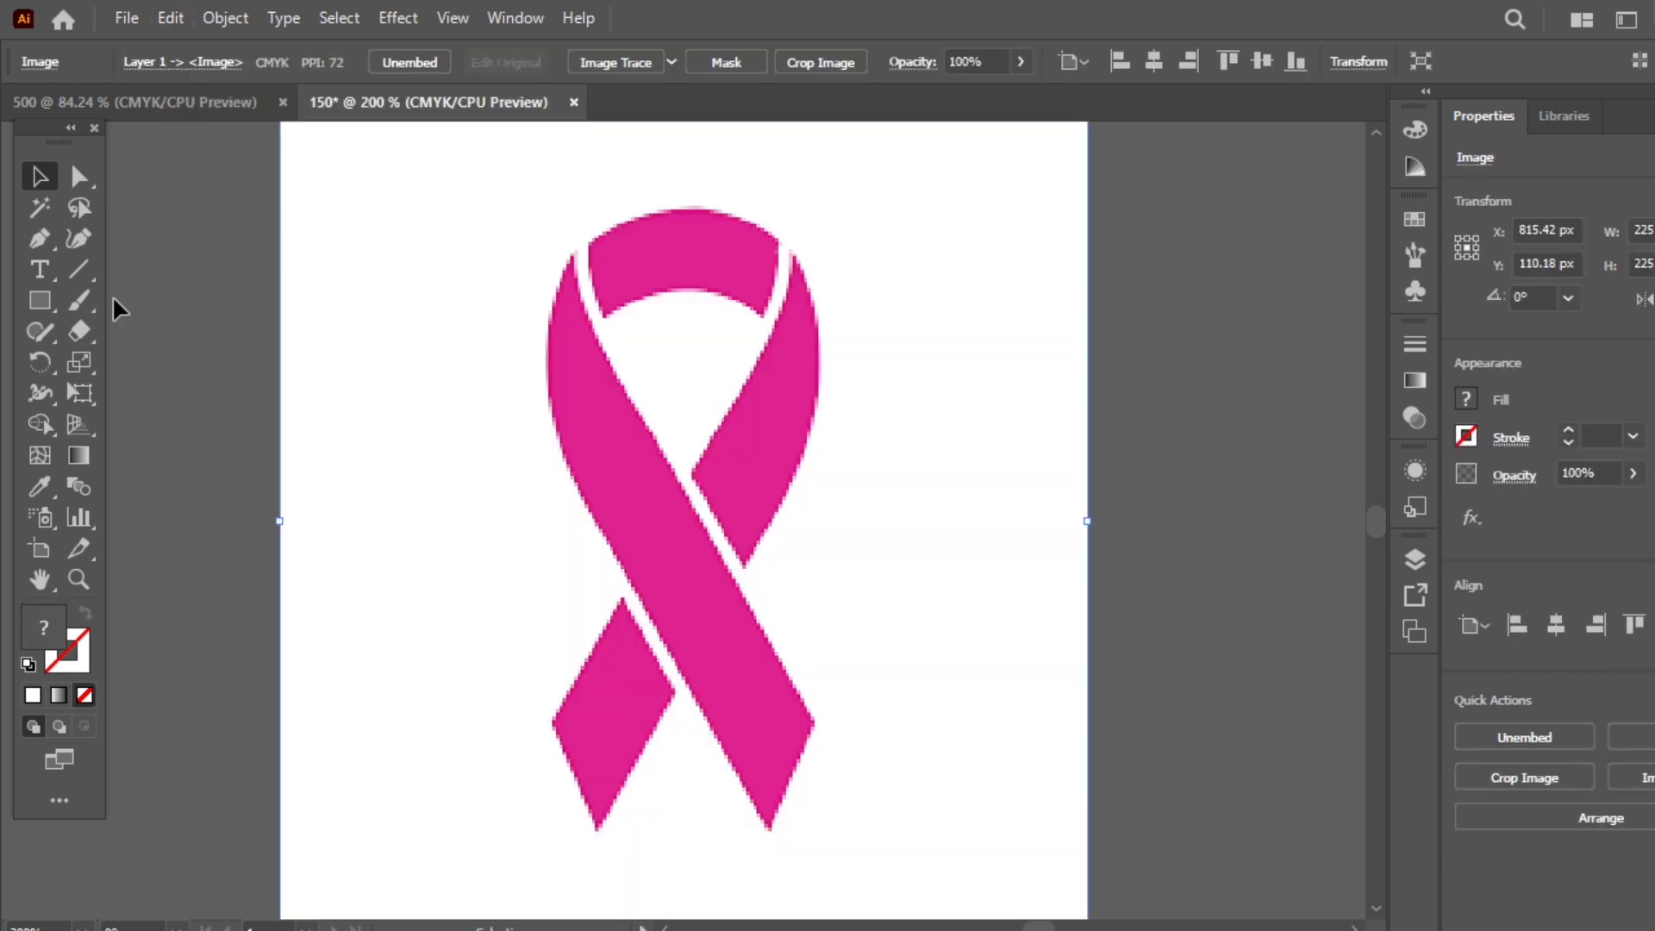
left_click(171, 322)
Step: Image-trace the ribbon, expand and ungroup it, and select its white background
left_click(450, 443)
left_click(578, 61)
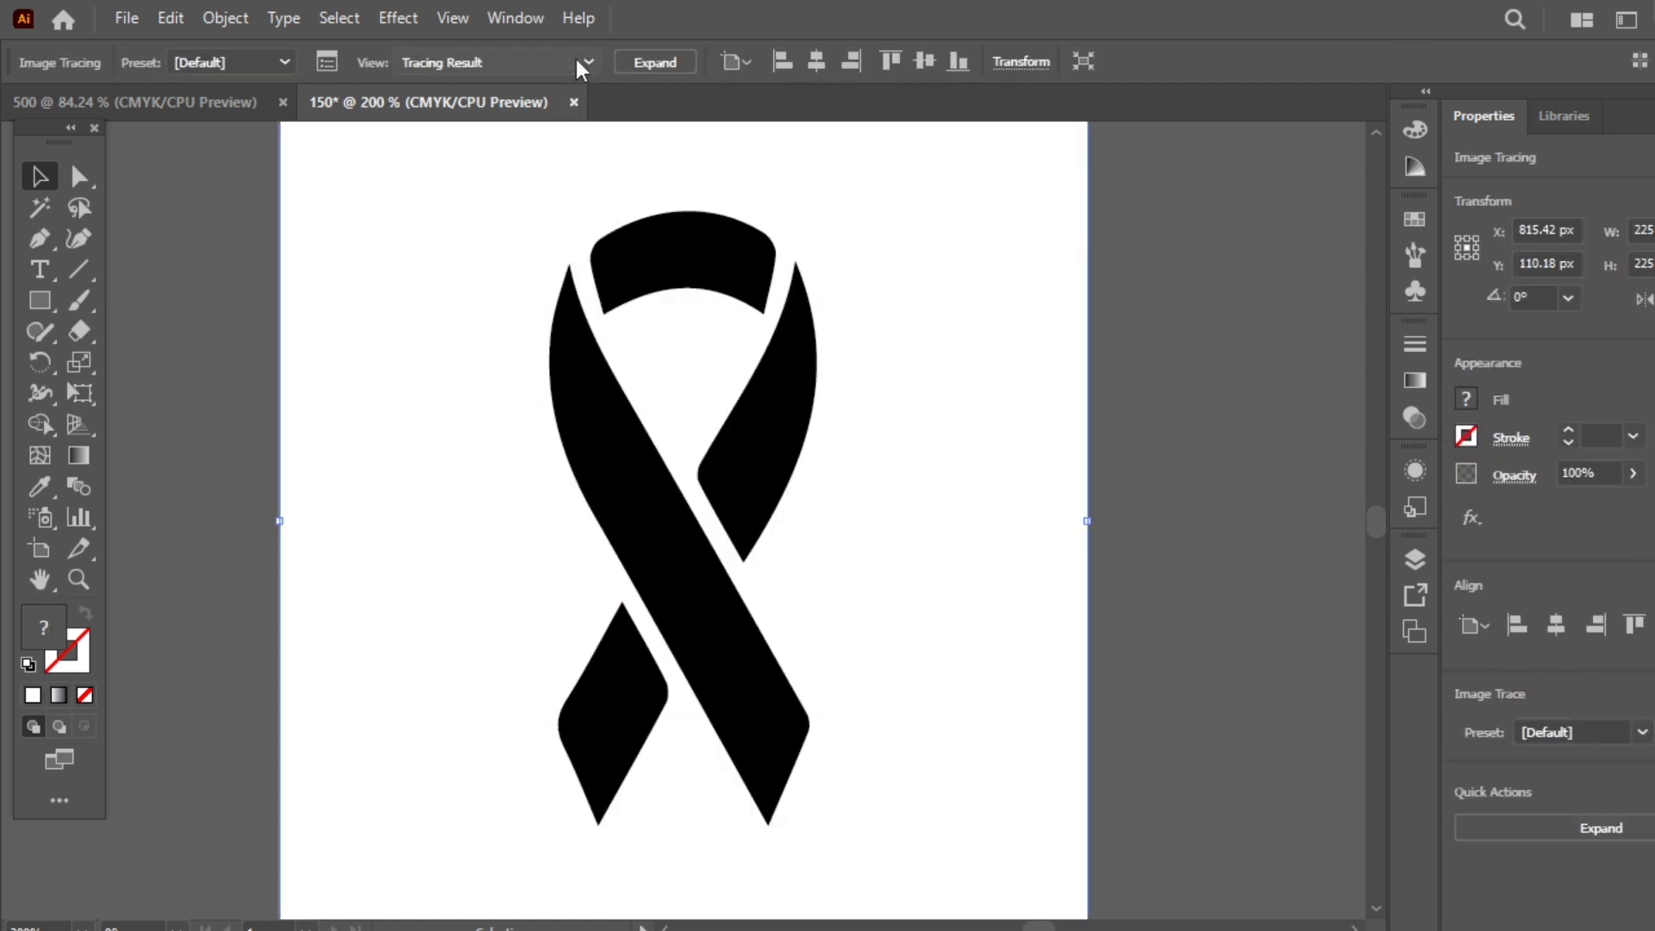
left_click(634, 72)
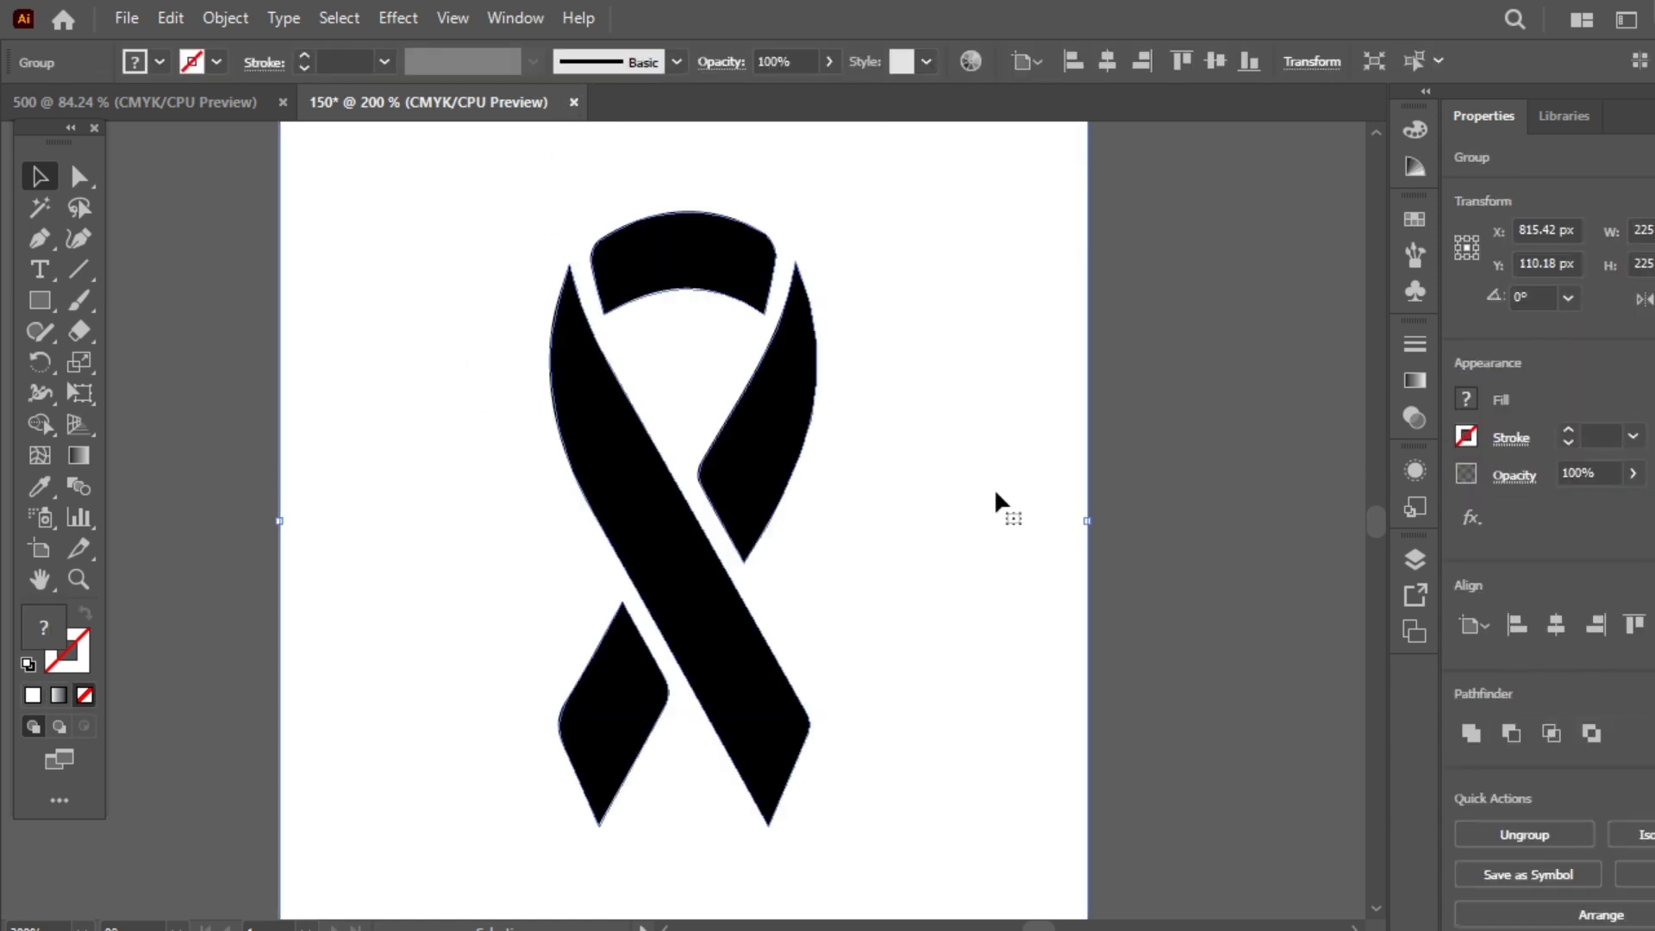
left_click(1517, 835)
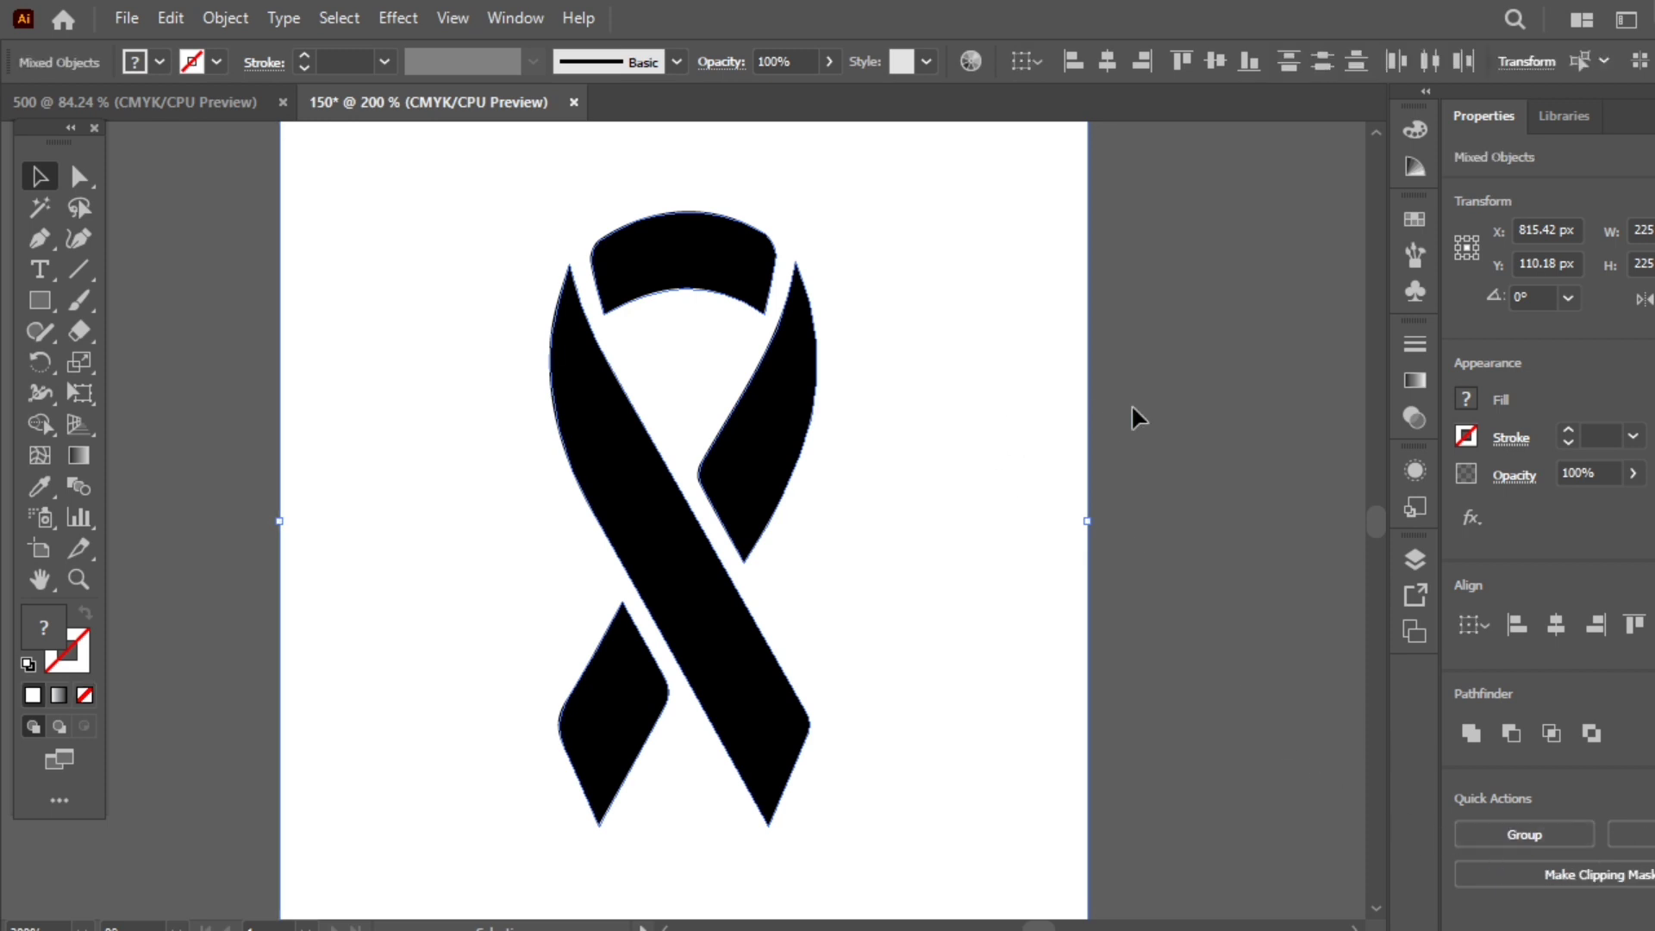
left_click(1131, 404)
left_click(938, 446)
Step: Delete the white background and fill the black ribbon shape with pink
key("Delete")
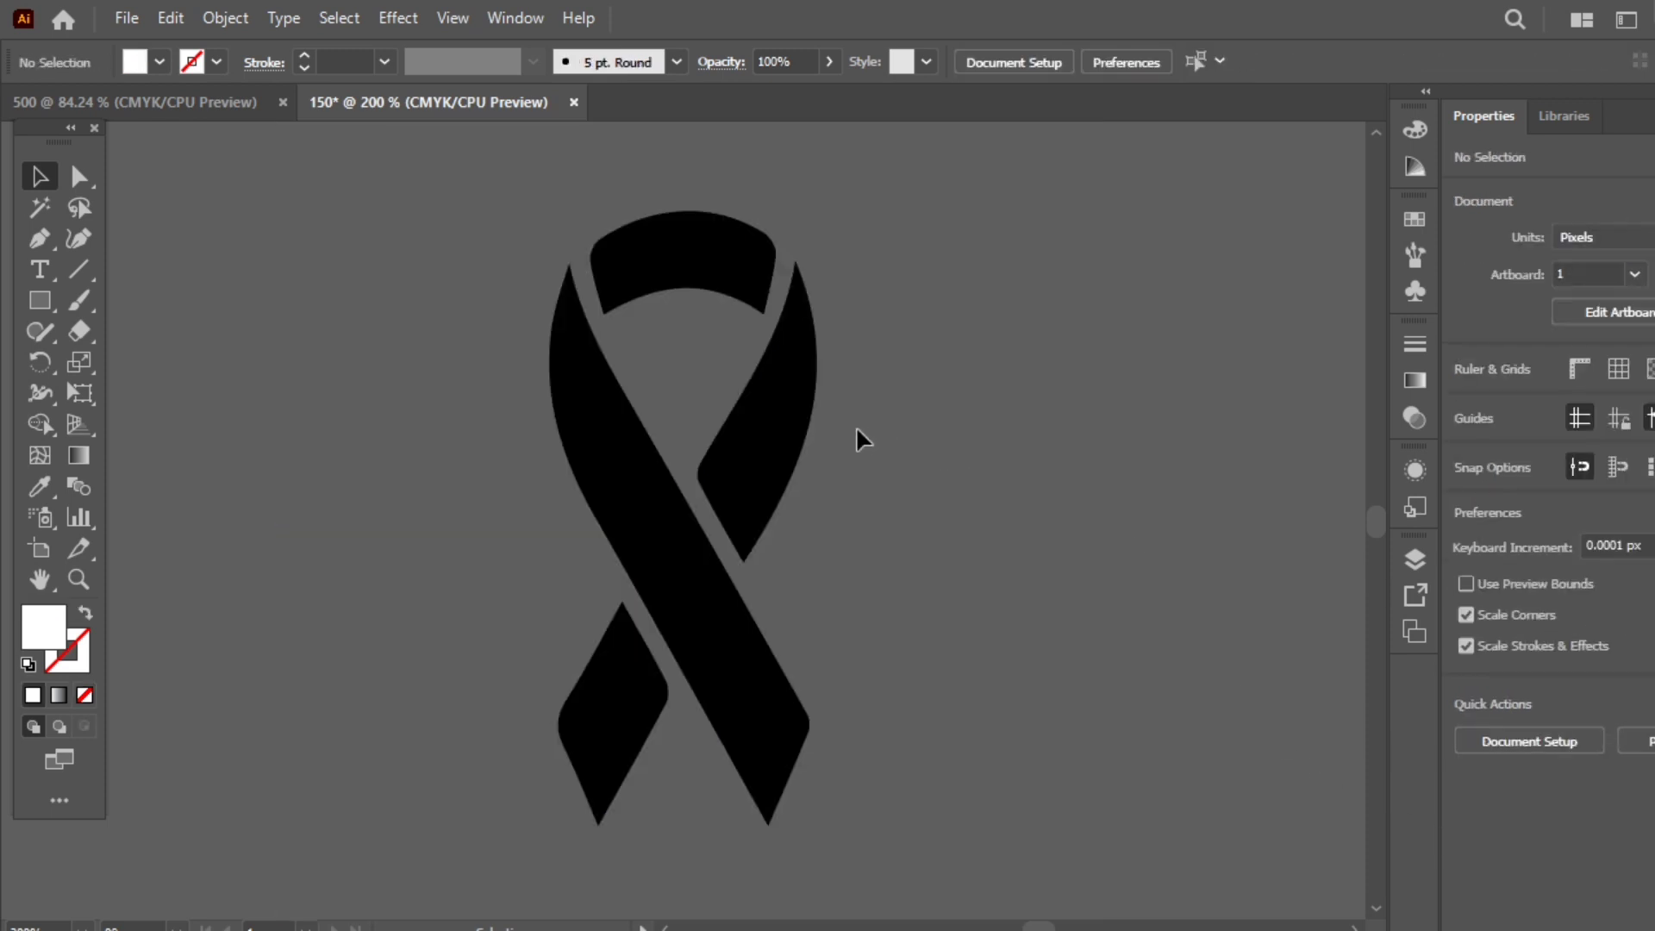
left_click_drag(460, 249, 811, 654)
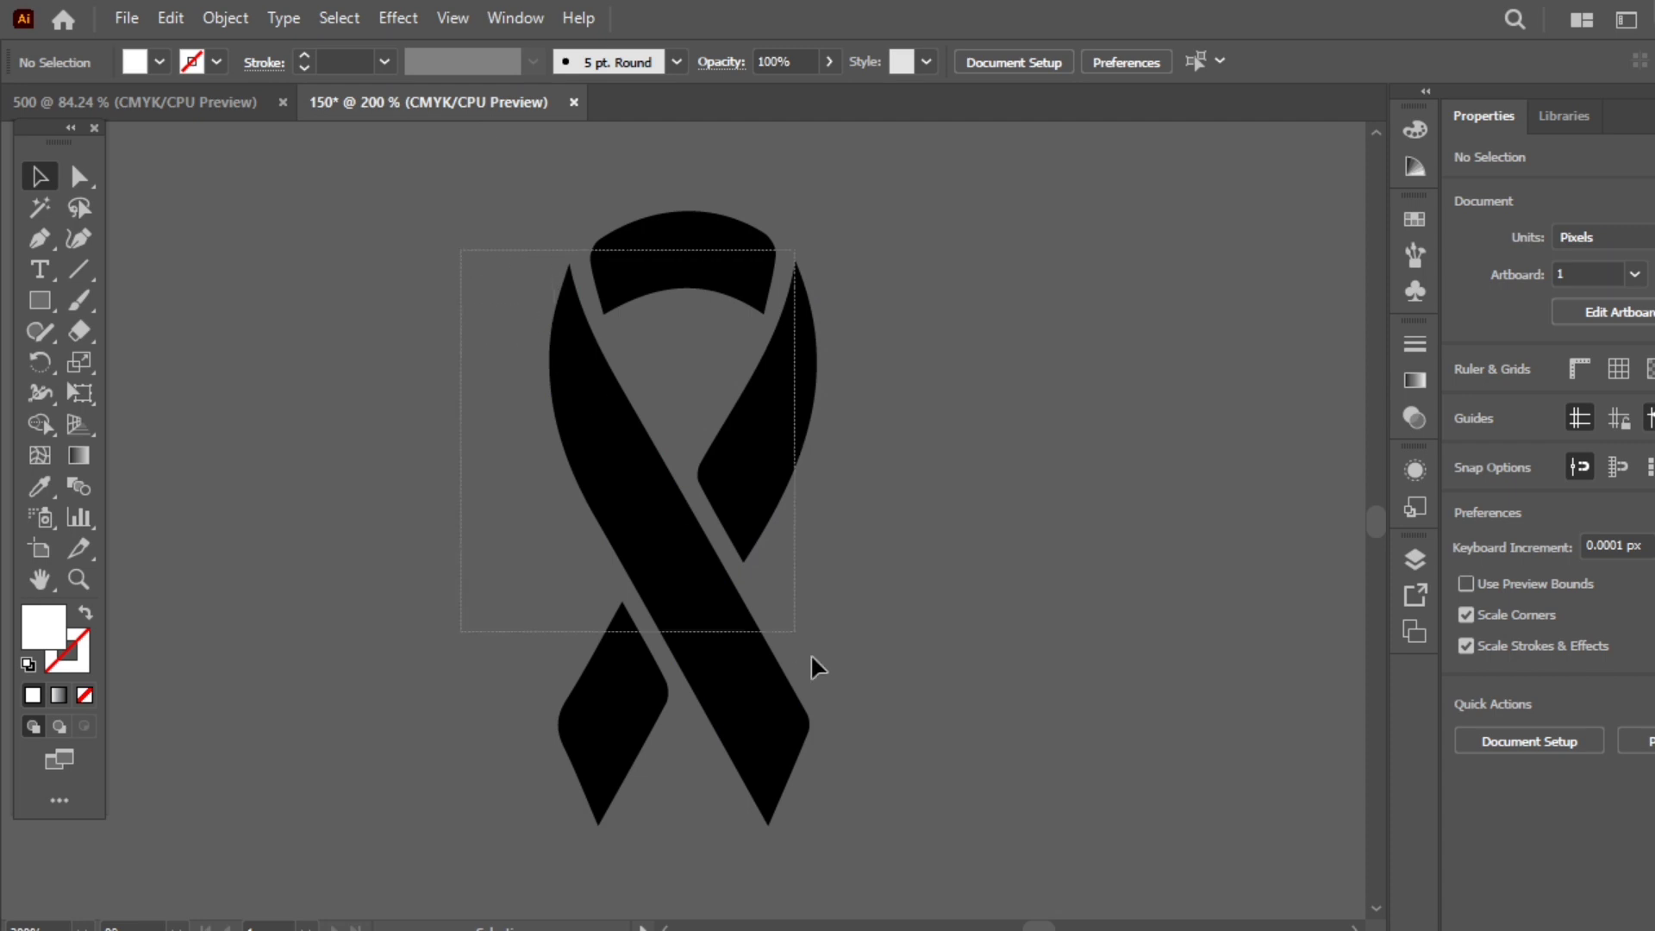
left_click_drag(931, 813, 928, 811)
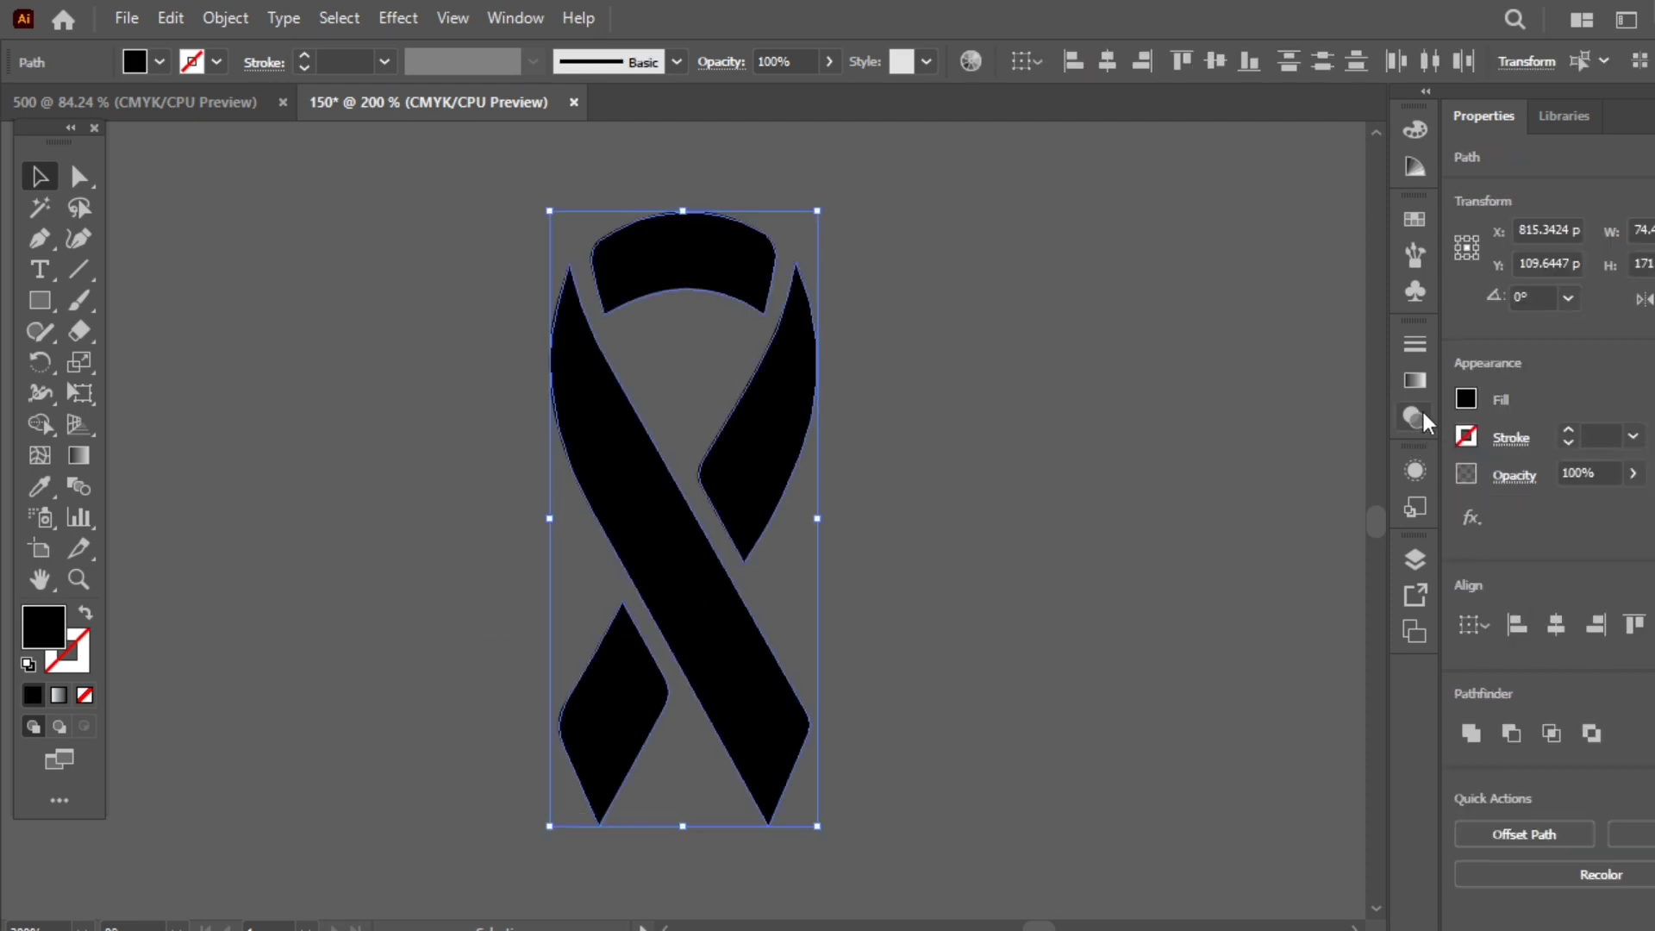
left_click(1467, 400)
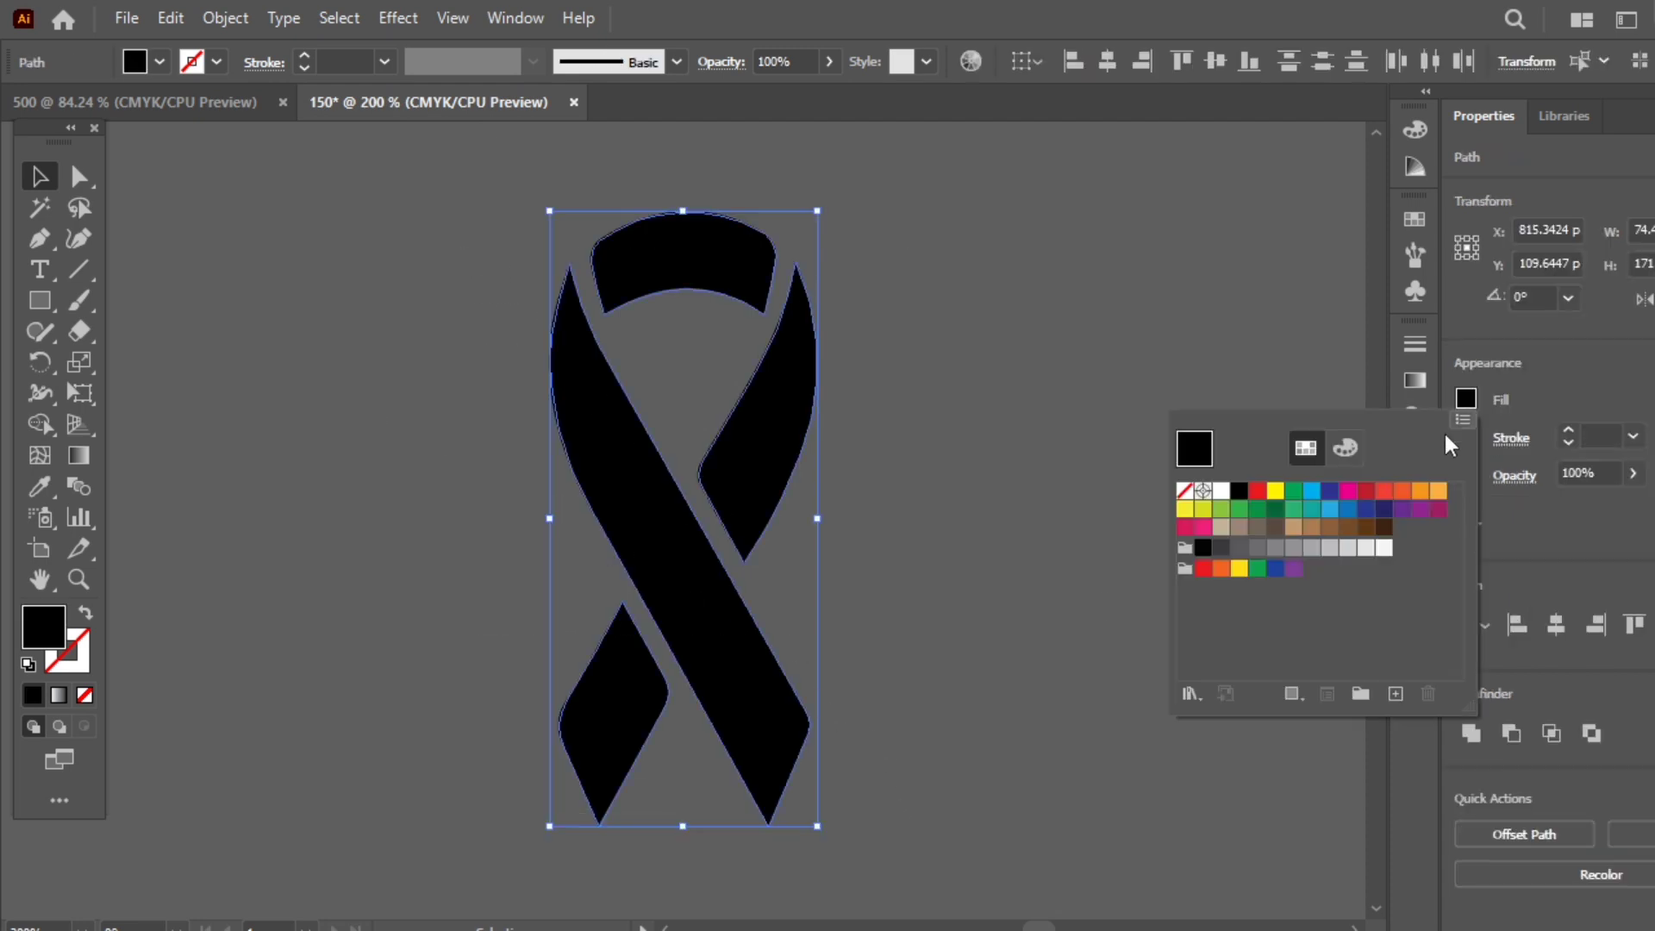
left_click(1203, 529)
left_click(1026, 412)
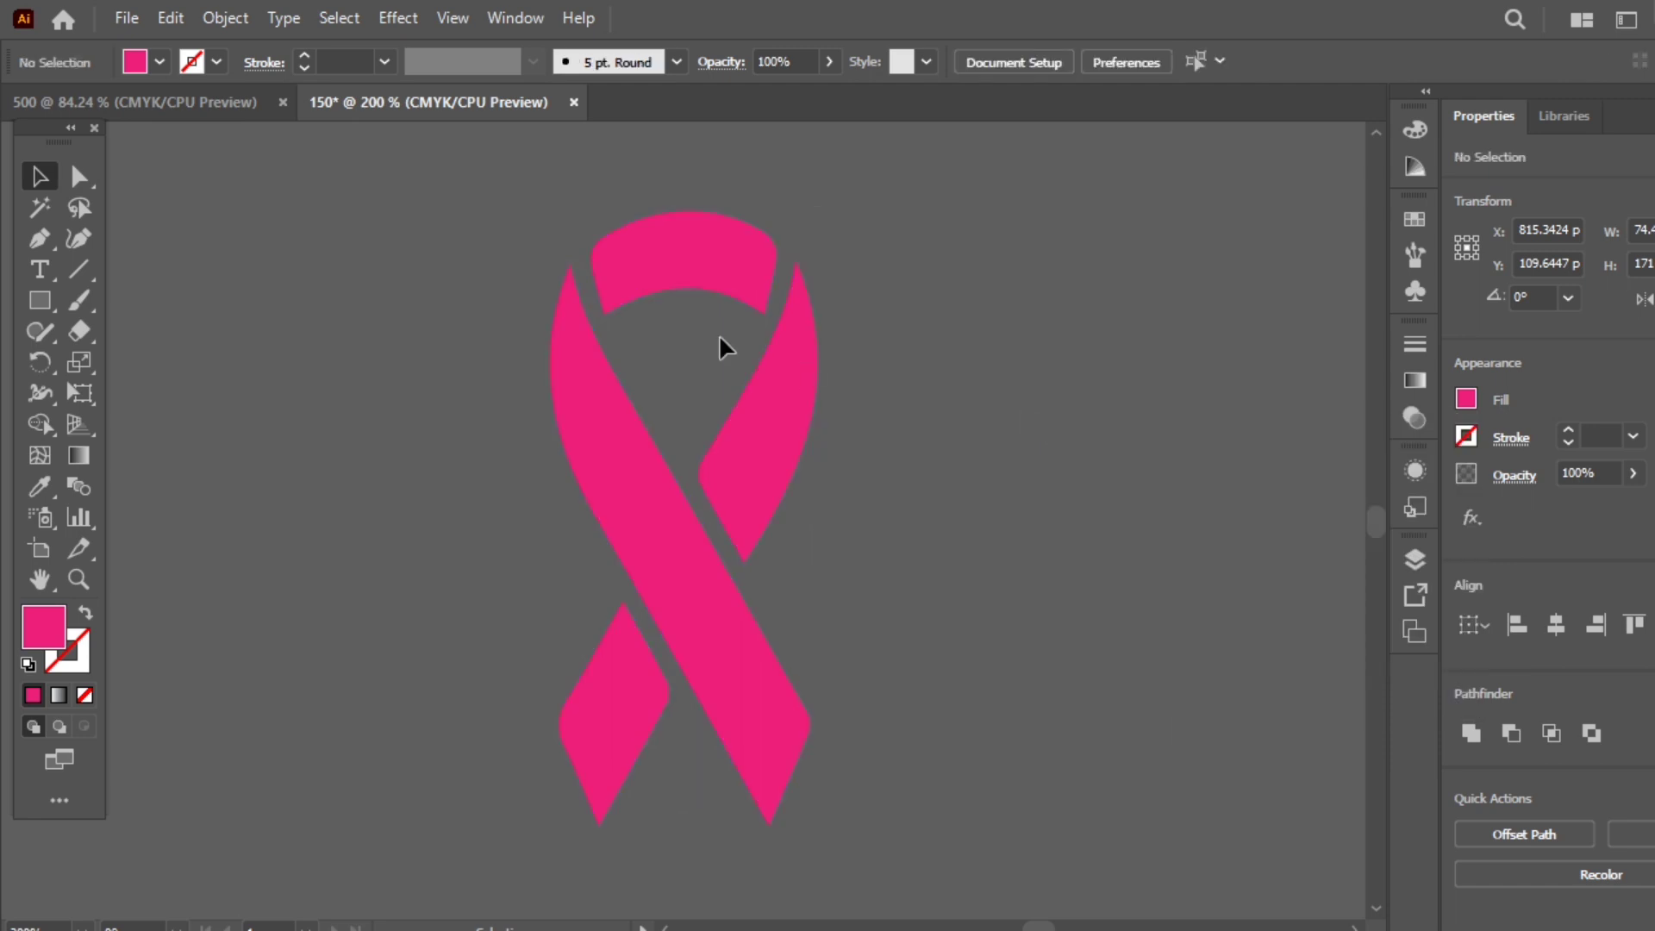
Step: Marquee-select the whole pink ribbon and group its parts into one object
left_click_drag(470, 234, 943, 778)
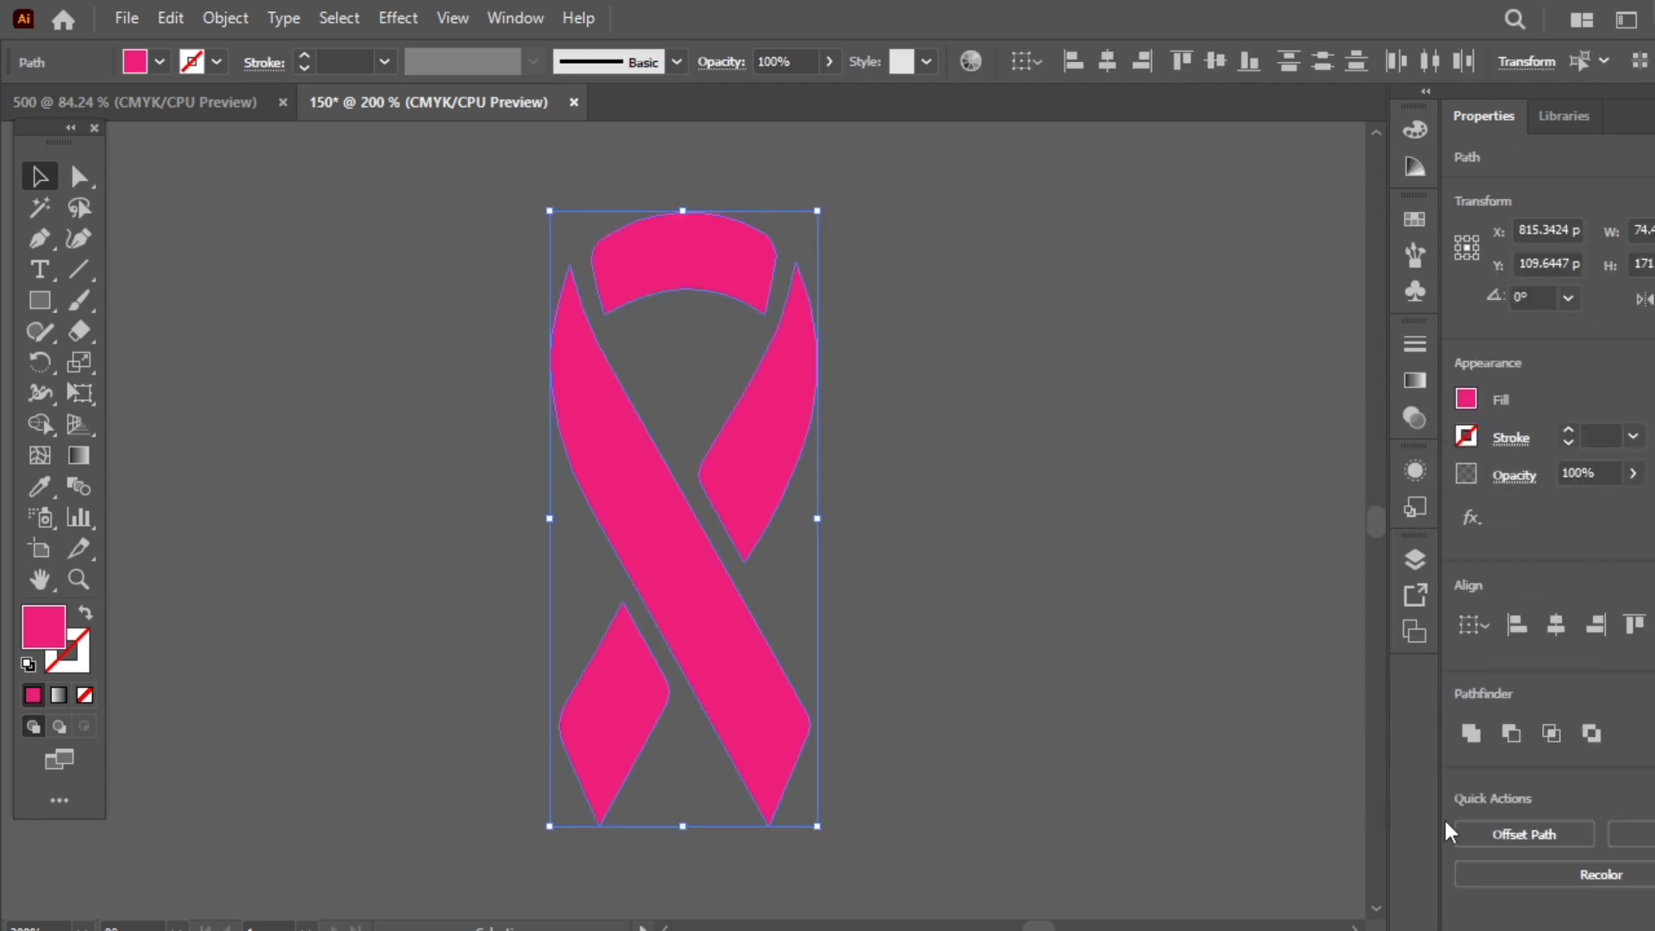
left_click(1629, 835)
left_click(1178, 638)
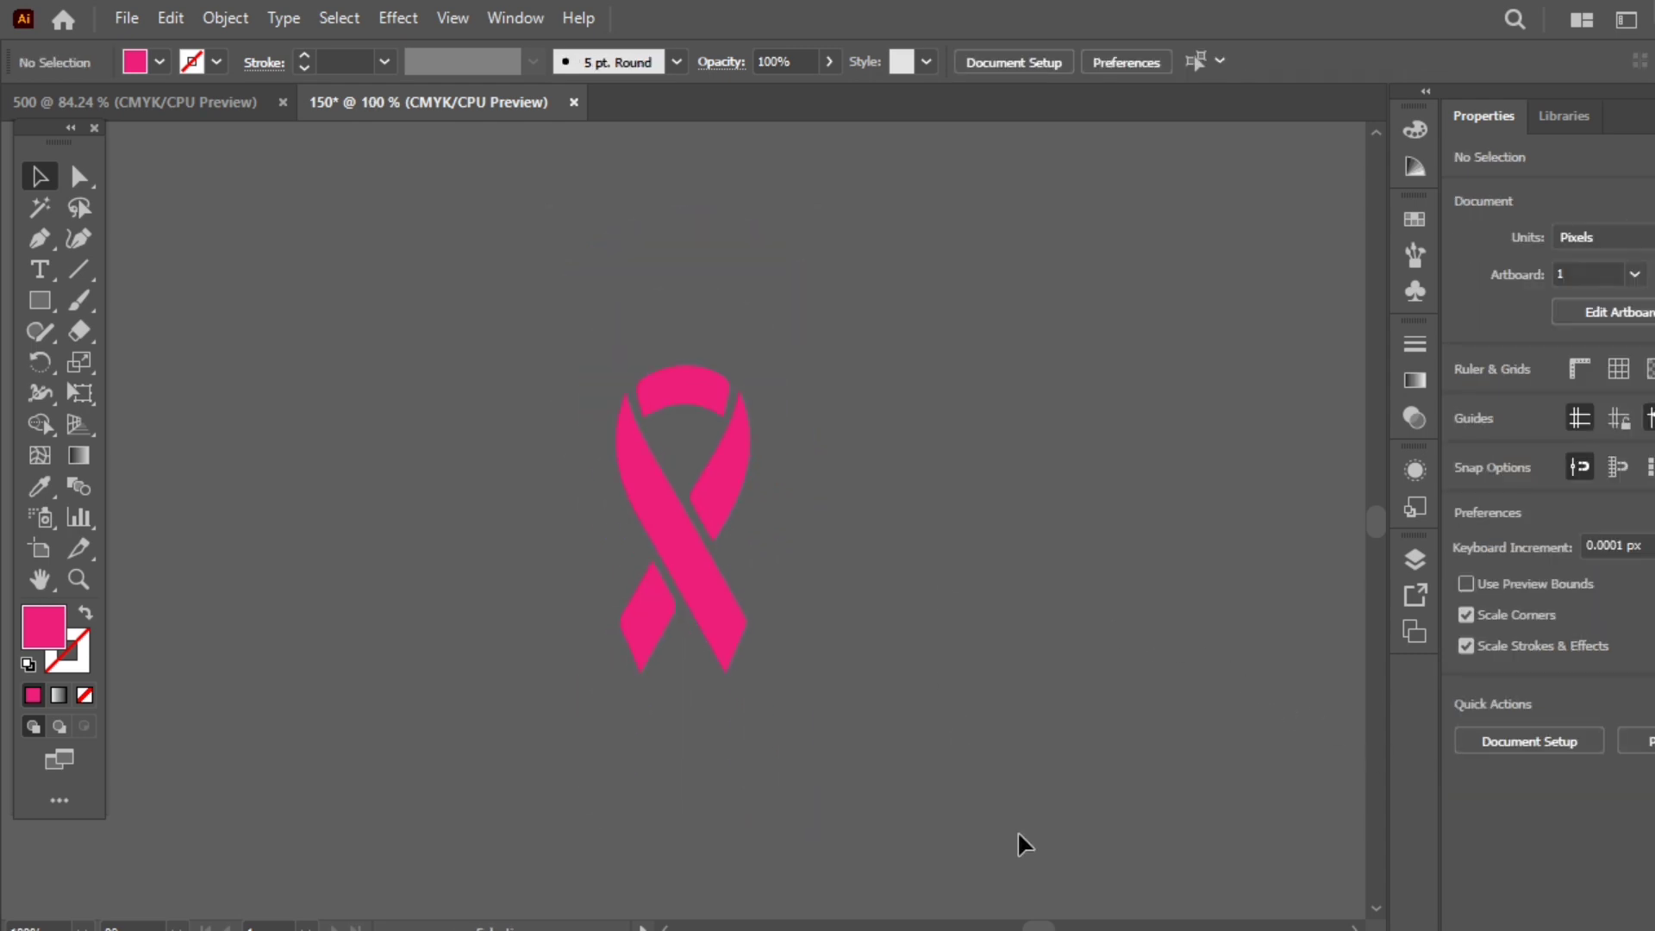
Step: Move the pink ribbon left, shorten it from its bottom handle, and place it on the artboard
scroll(1028, 927, "left", 5)
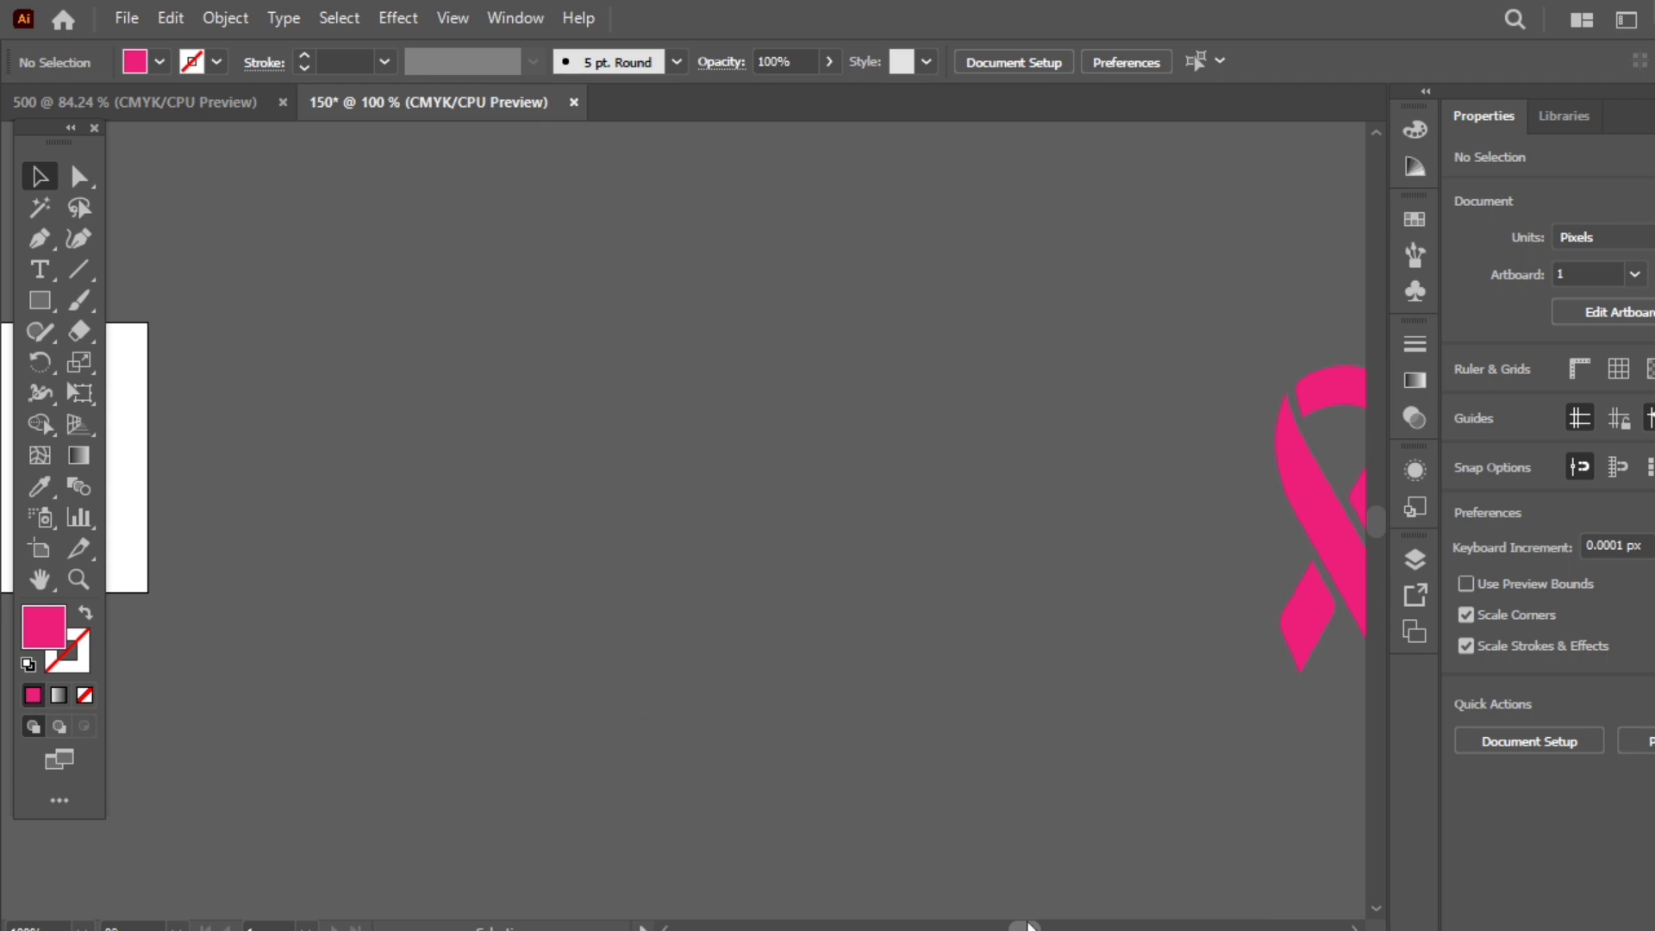
left_click_drag(1321, 499, 470, 457)
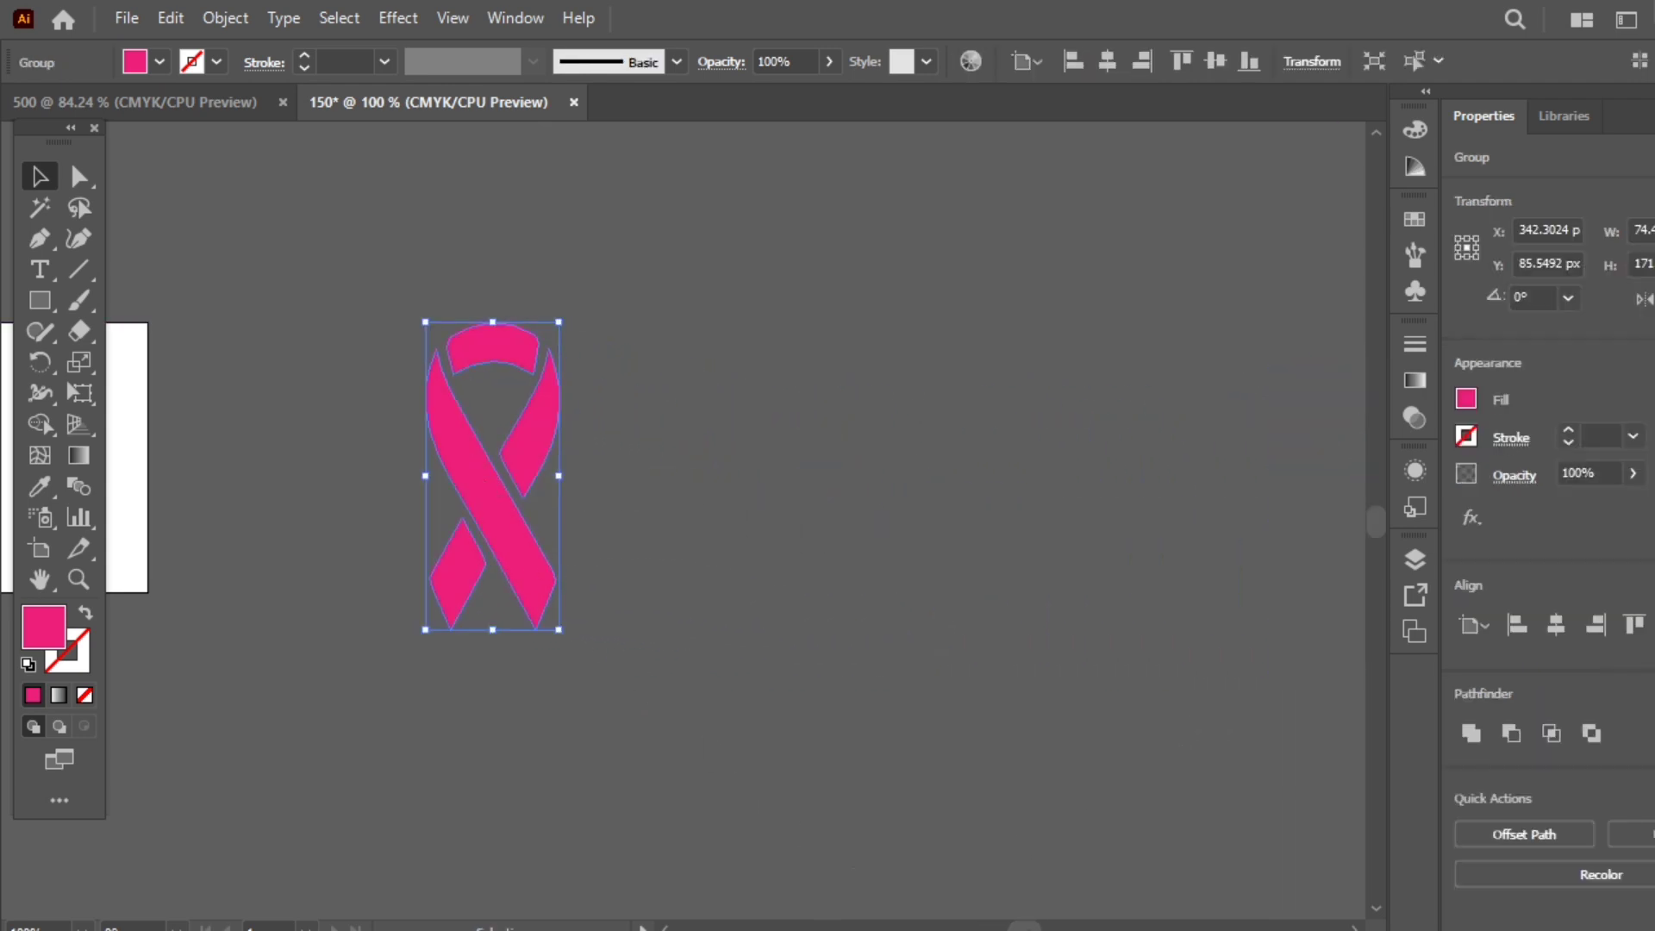
scroll(1005, 927, "left", 10)
scroll(1020, 927, "right", 4)
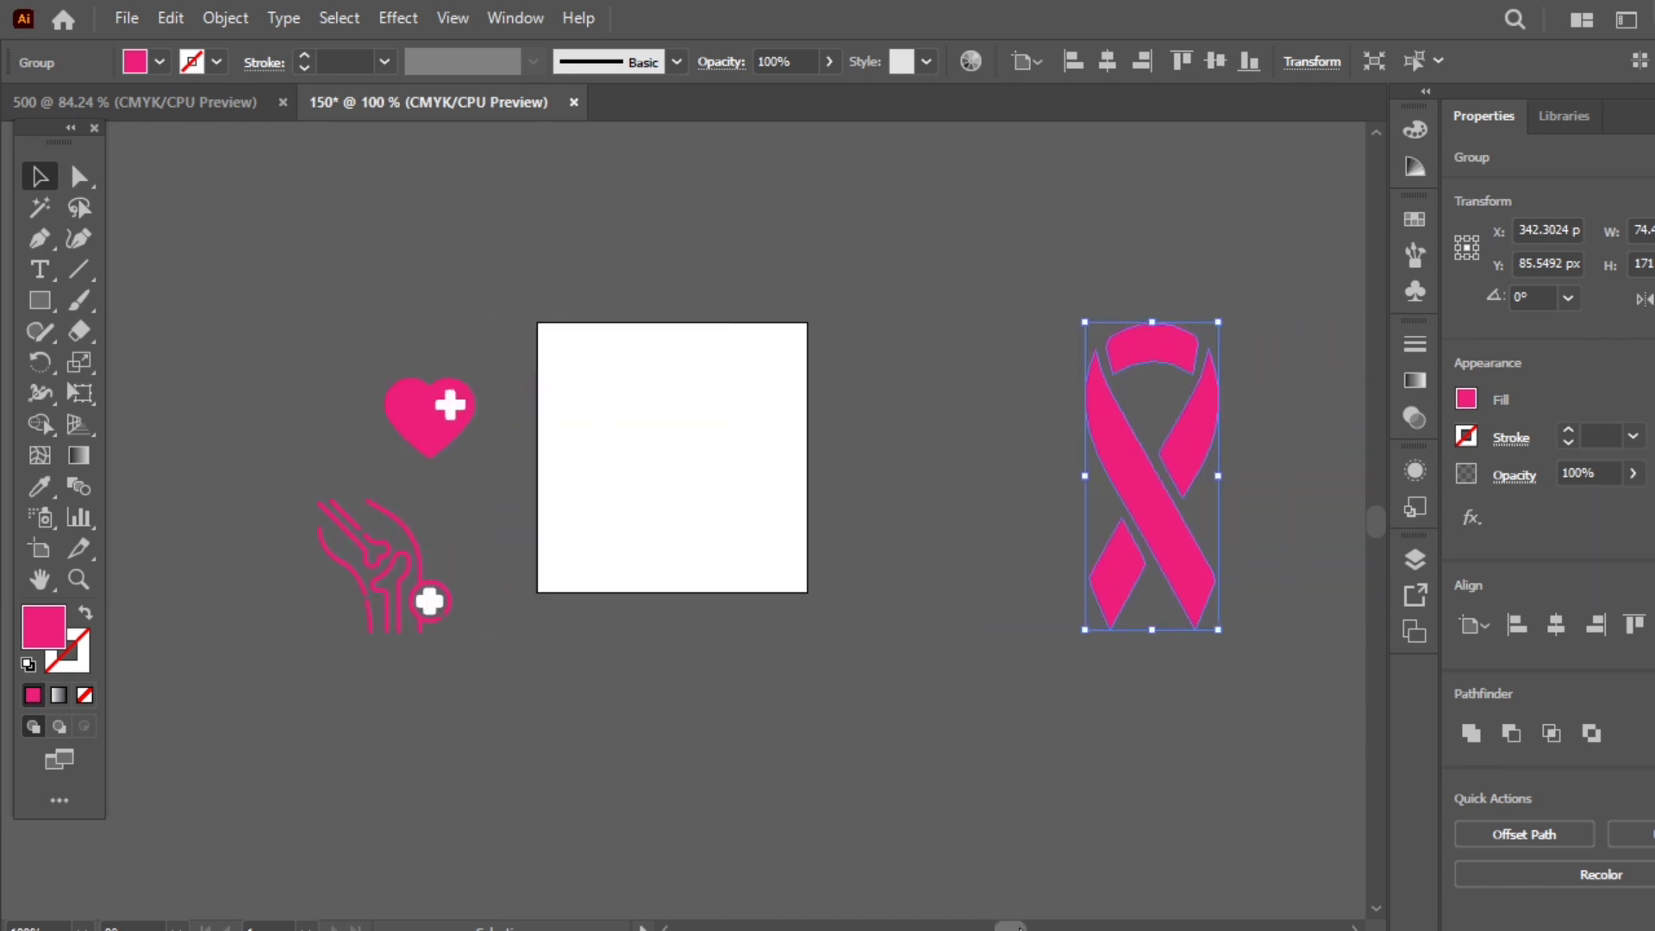
left_click(984, 690)
left_click(1121, 493)
left_click_drag(1156, 628, 1156, 529)
left_click(1010, 452)
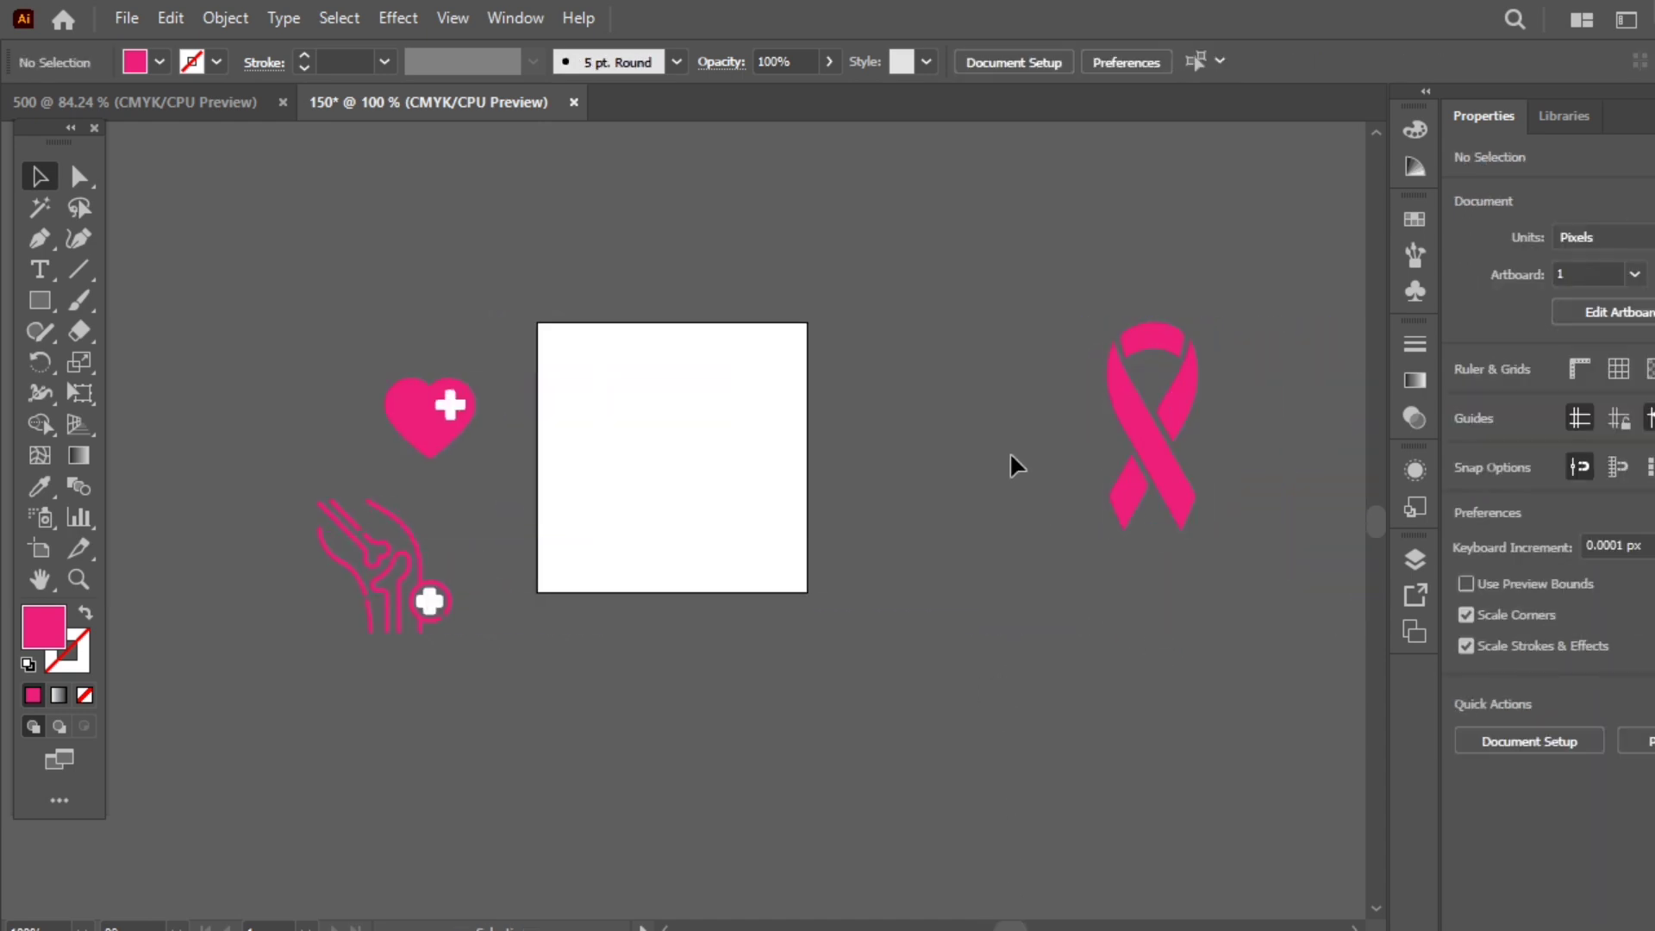
left_click_drag(1162, 458, 694, 485)
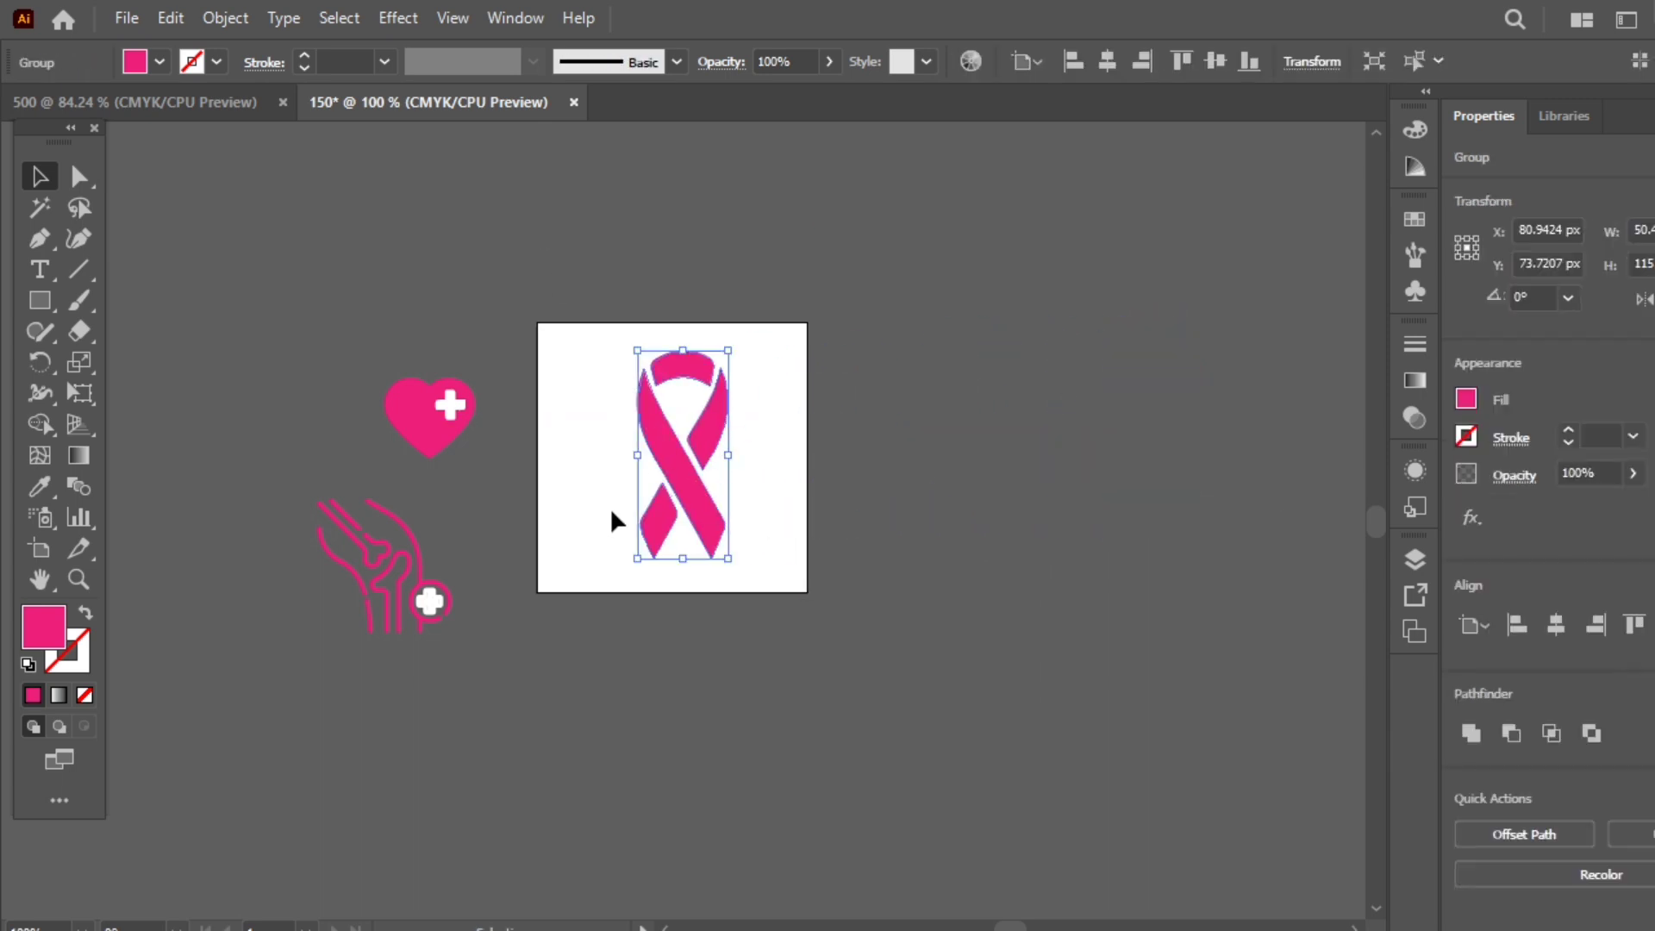
Step: Duplicate Artboard 1 twice with the Artboard tool to create artboards 2 and 3
left_click(659, 575)
key("shift+o")
key("ctrl+c")
key("ctrl+v")
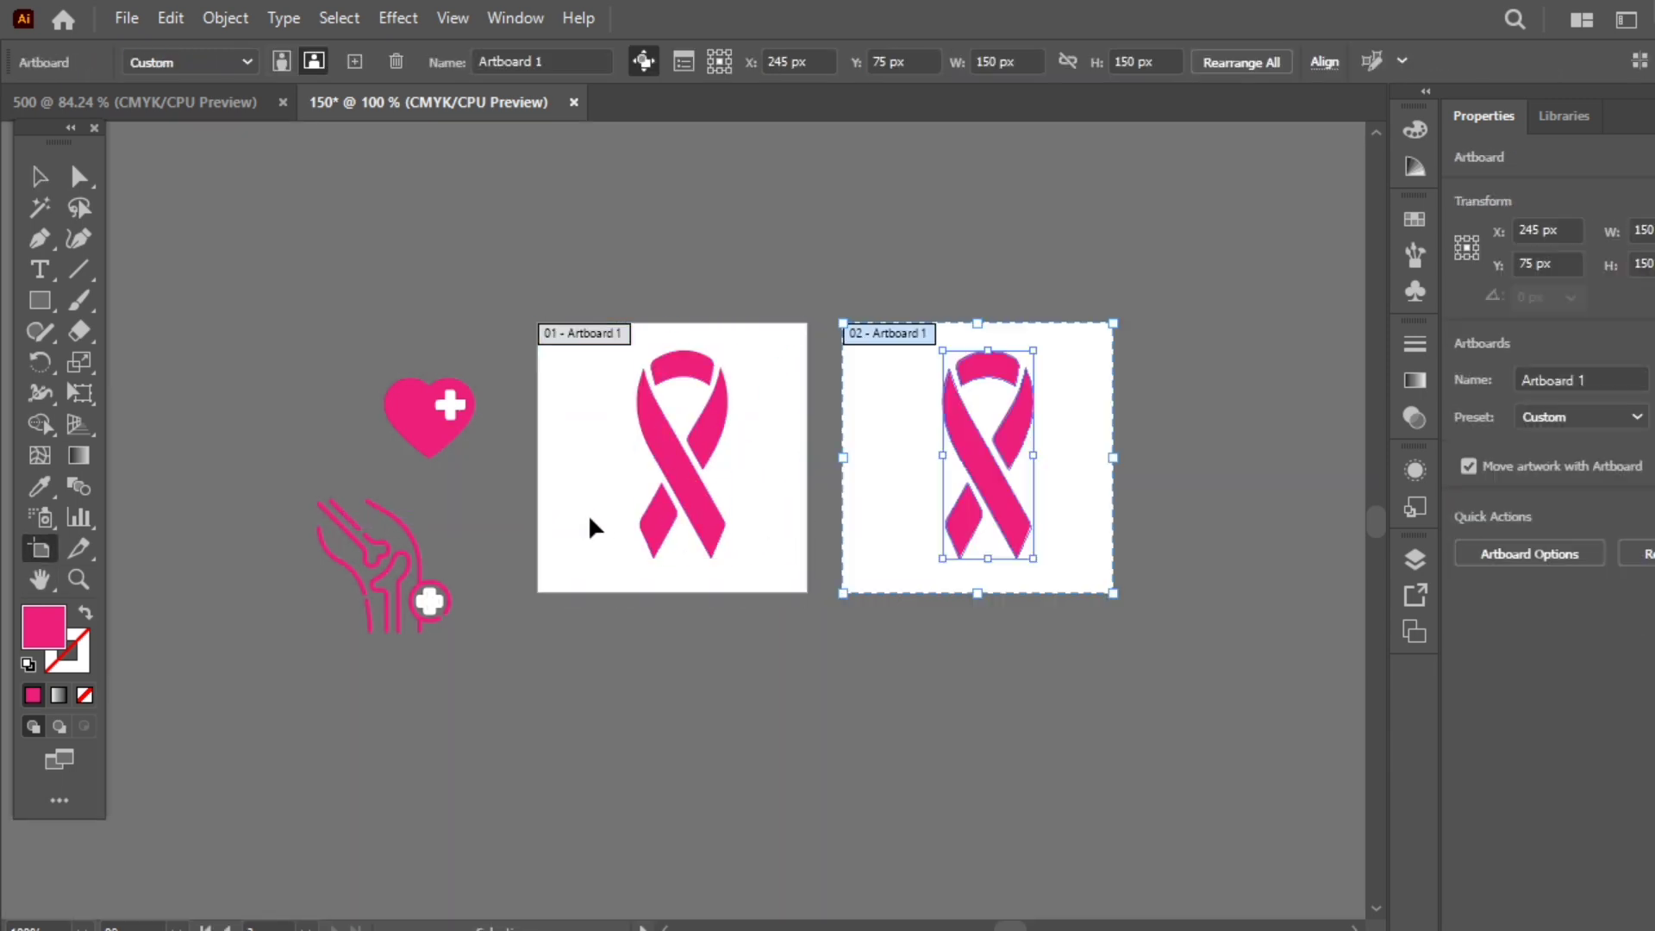
key("ctrl+v")
key("v")
left_click(1115, 802)
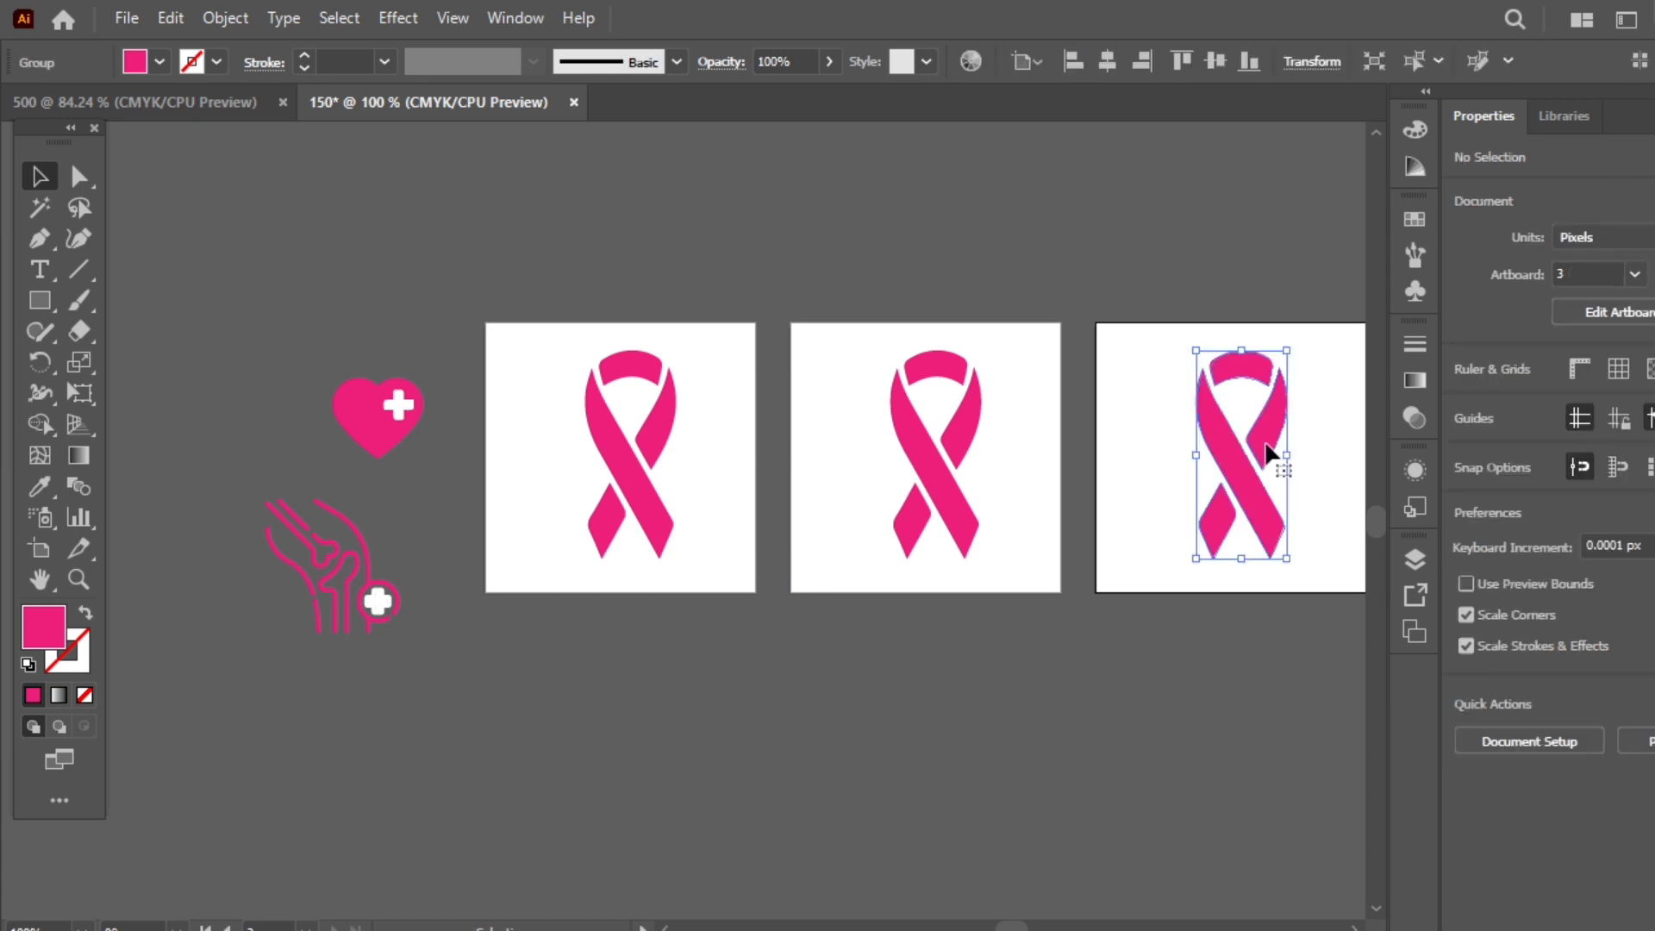
Step: Move the heart onto artboard 2, and group the knee icon and move it onto artboard 3
left_click_drag(389, 437, 948, 477)
left_click_drag(345, 561, 1269, 439)
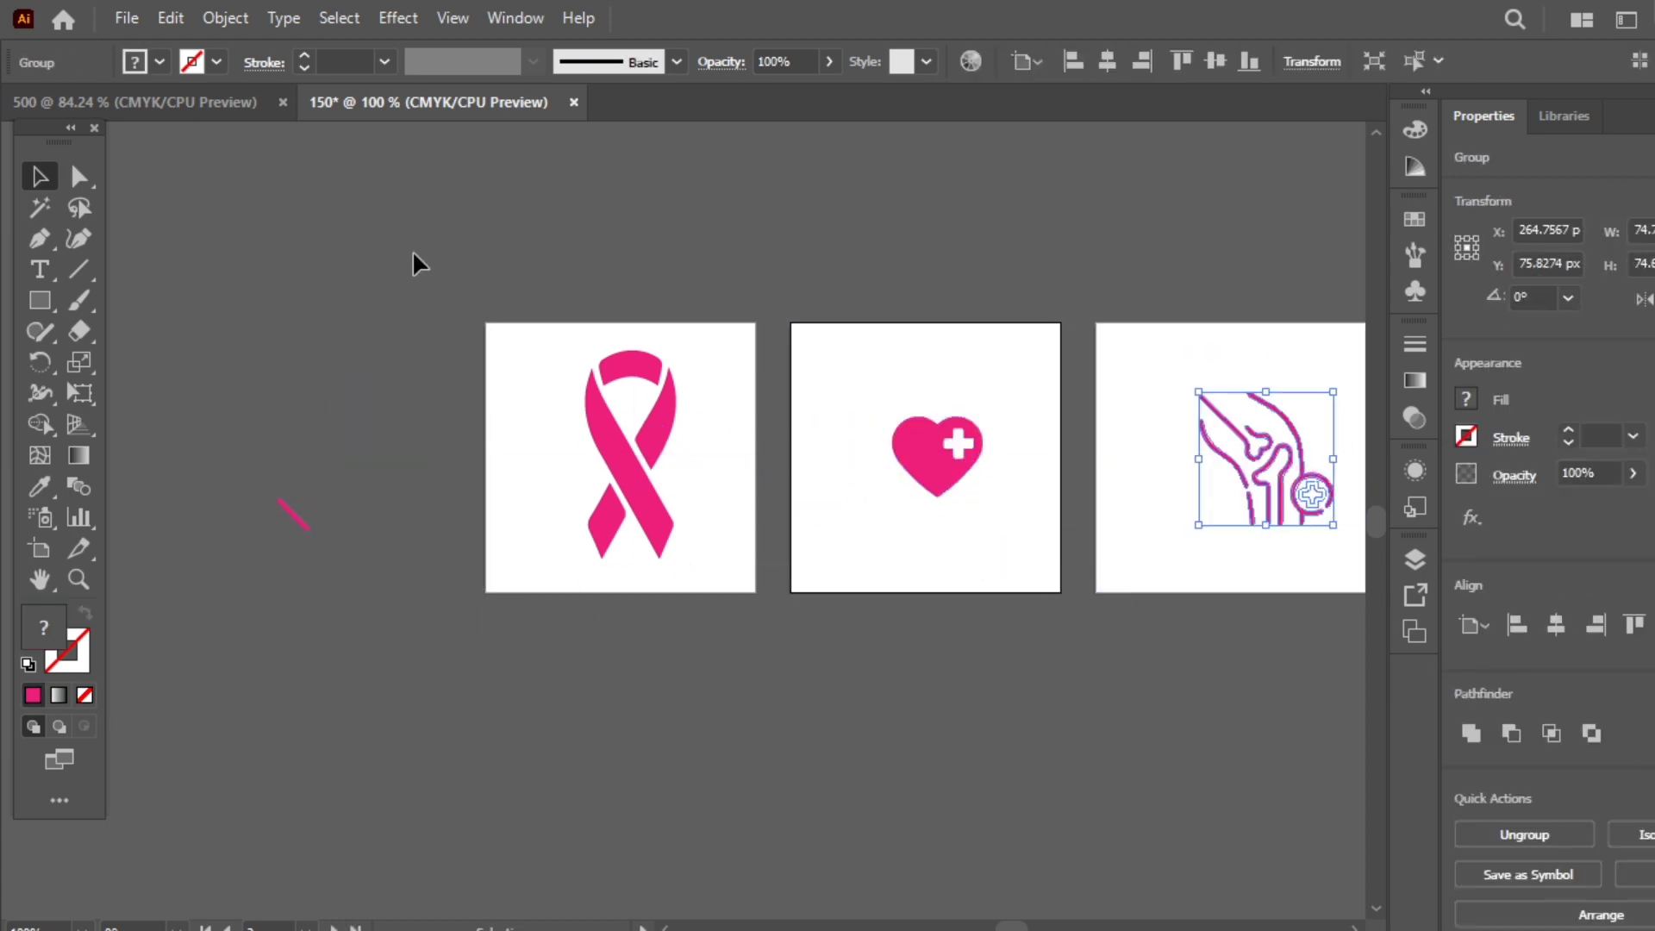
key("ctrl+z")
left_click(321, 376)
left_click_drag(412, 657, 250, 487)
left_click(1527, 836)
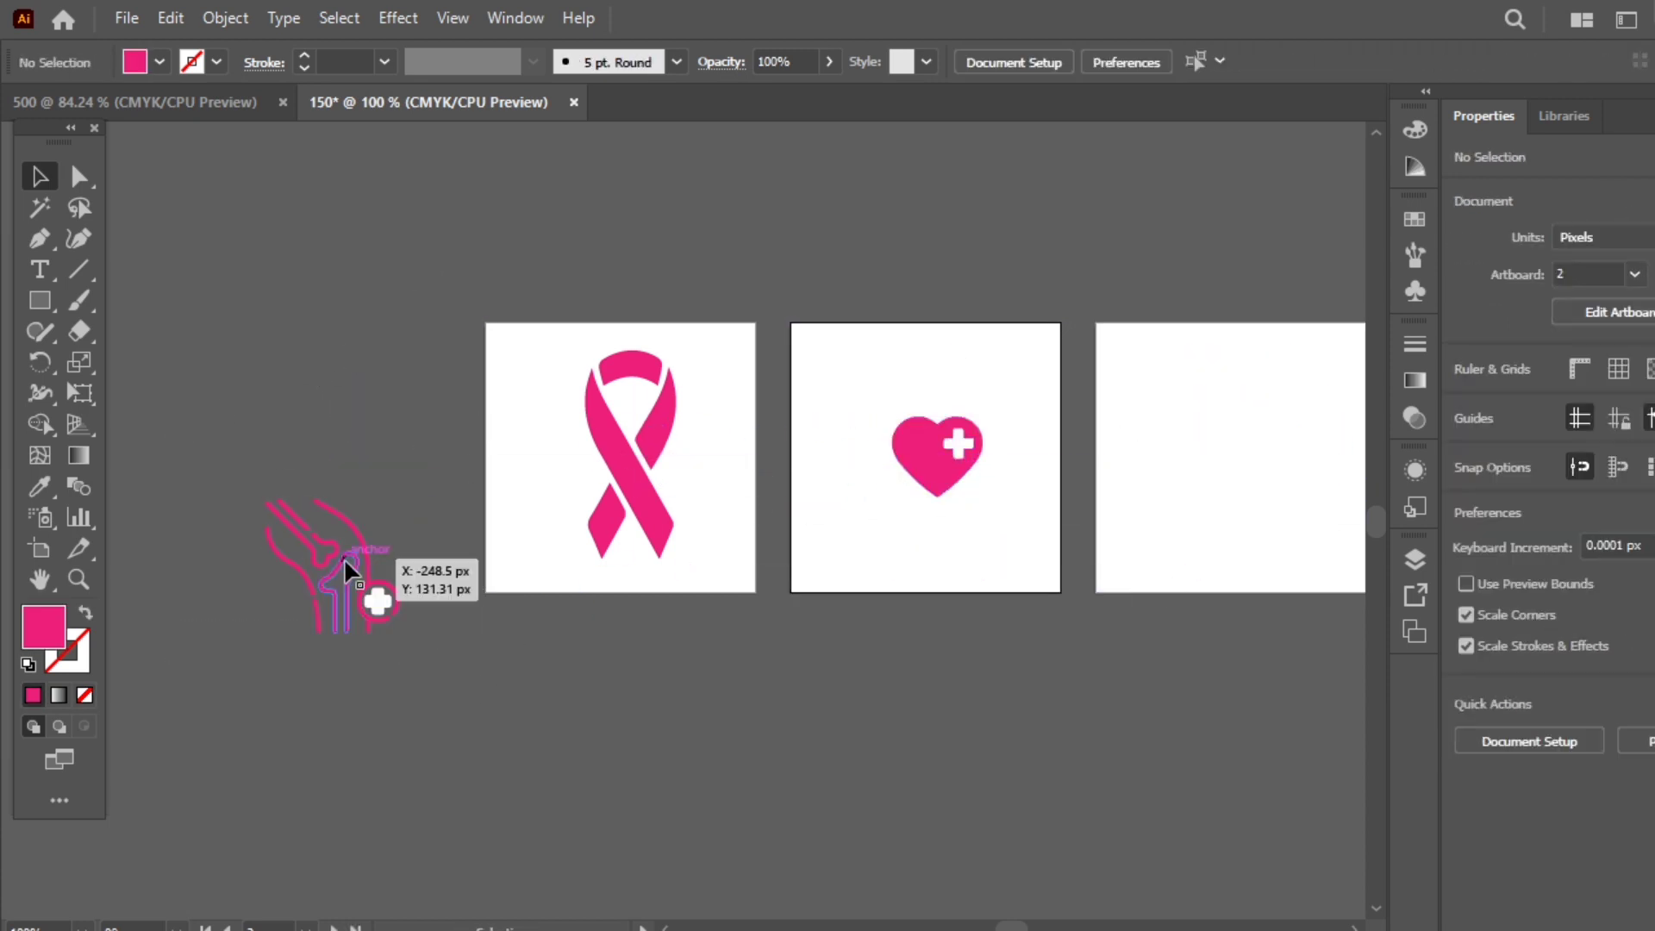
left_click_drag(344, 556, 1260, 455)
scroll(863, 457, "right", 3)
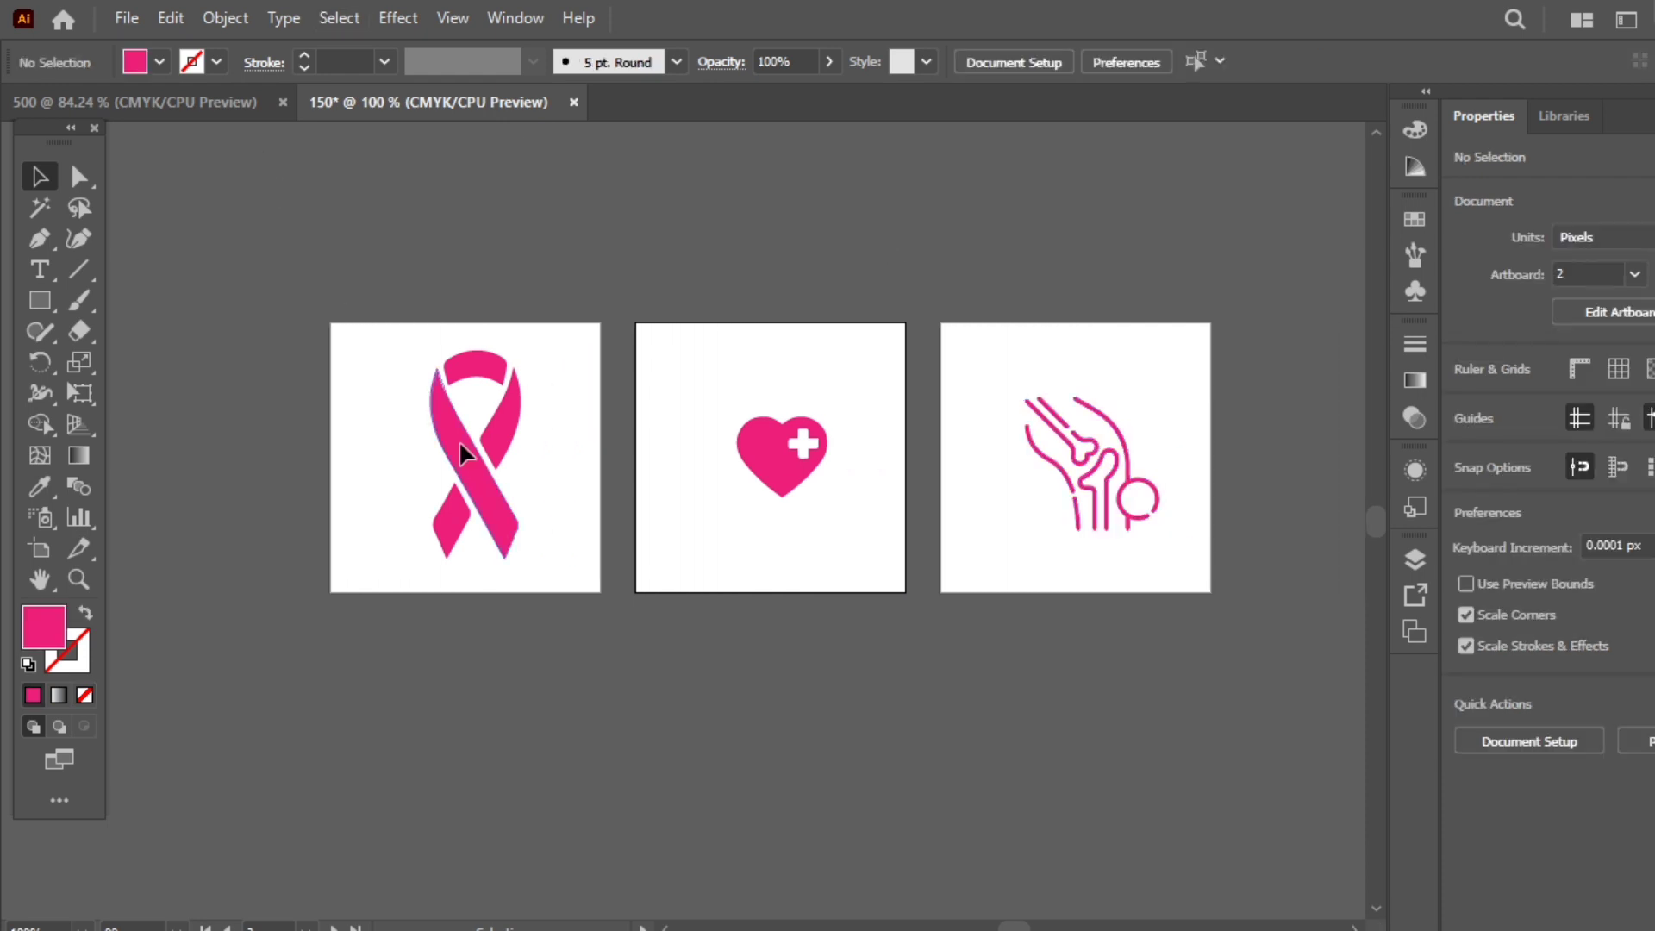
Step: Enlarge the ribbon and centre it horizontally on artboard 1
left_click(458, 441)
left_click_drag(476, 559, 474, 574)
left_click(441, 473)
left_click(474, 431)
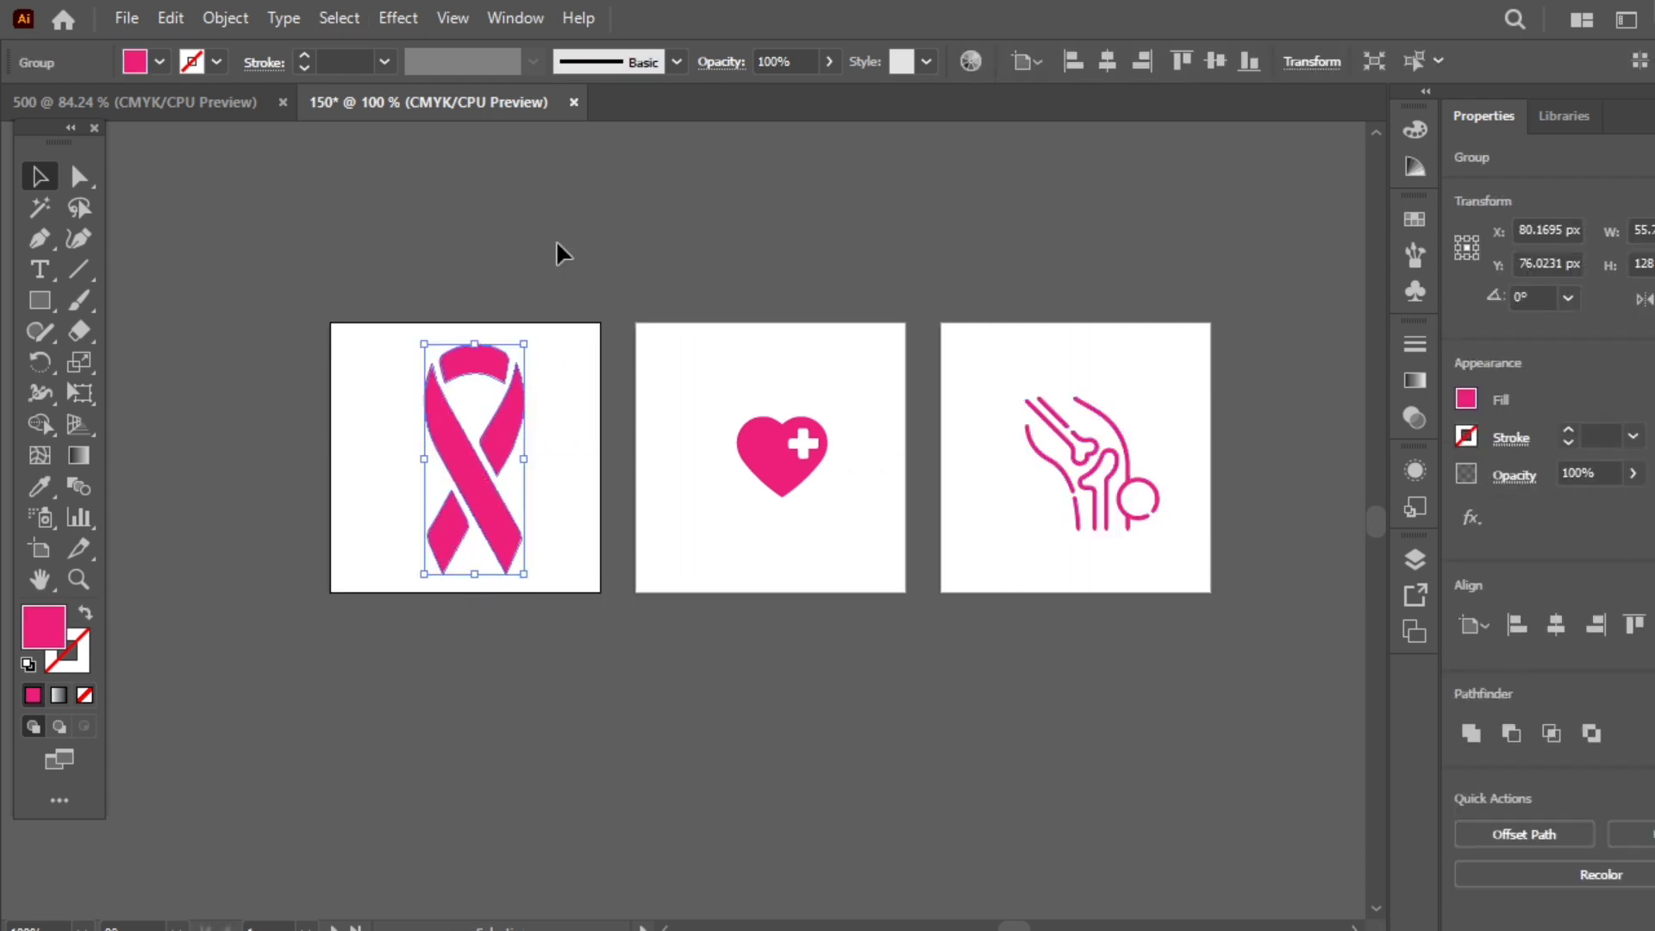
left_click(1107, 64)
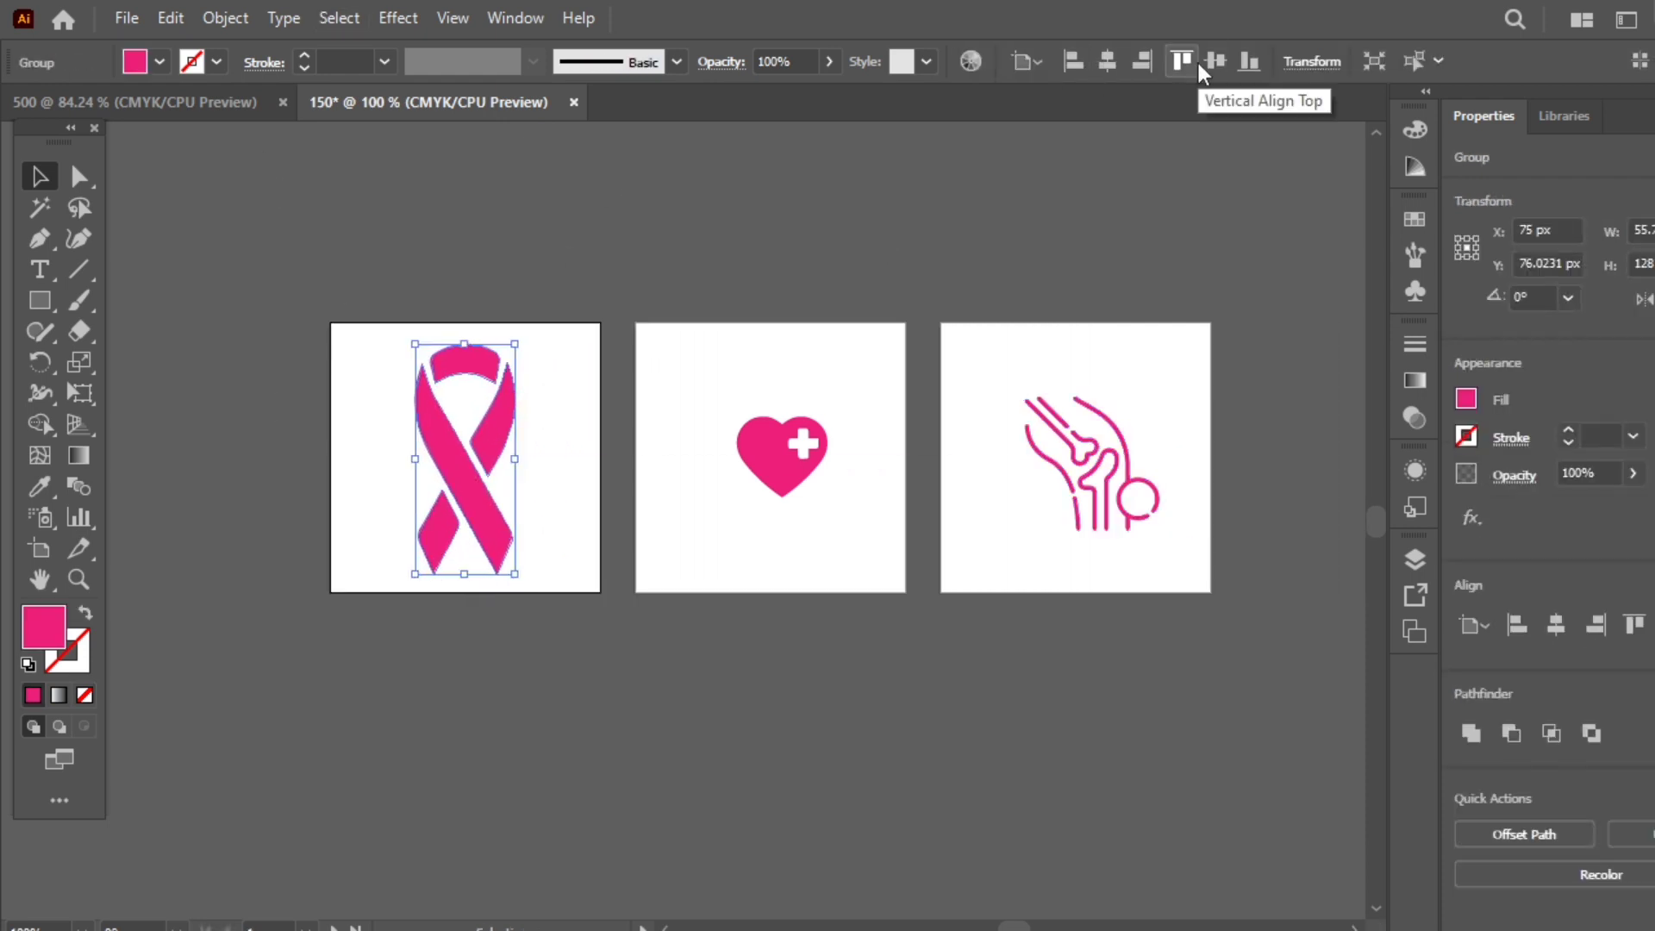
Step: Enlarge the heart with plus and centre it horizontally on artboard 2
left_click(780, 470)
left_click_drag(781, 500, 778, 586)
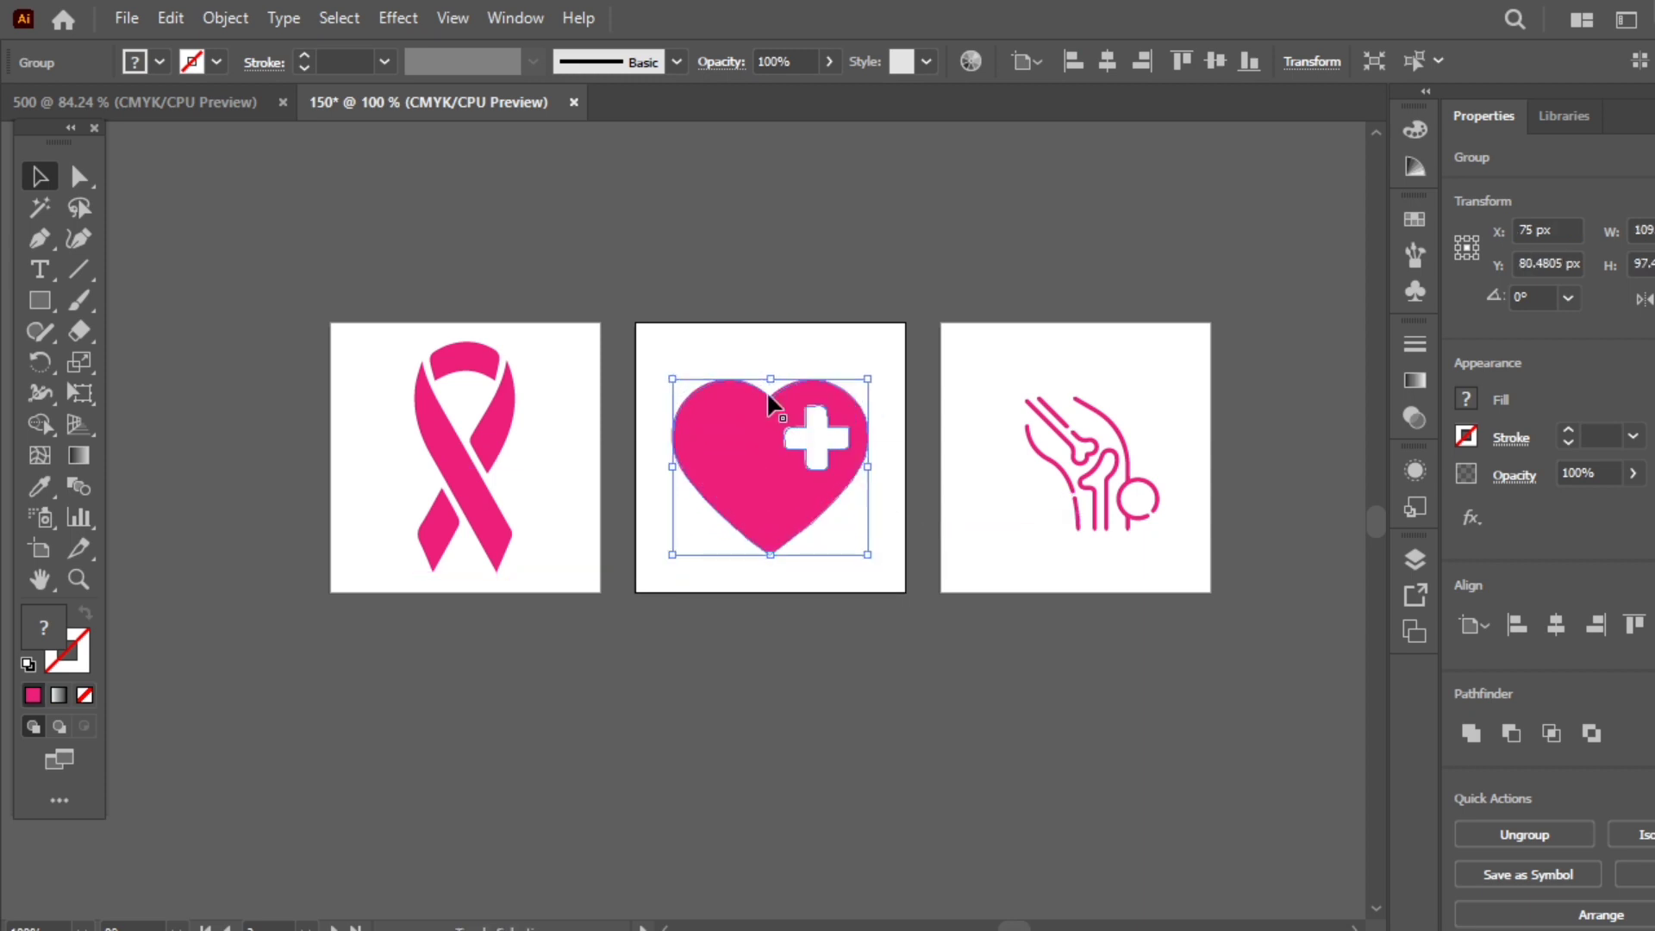
left_click_drag(782, 380, 781, 352)
left_click(742, 251)
left_click(768, 429)
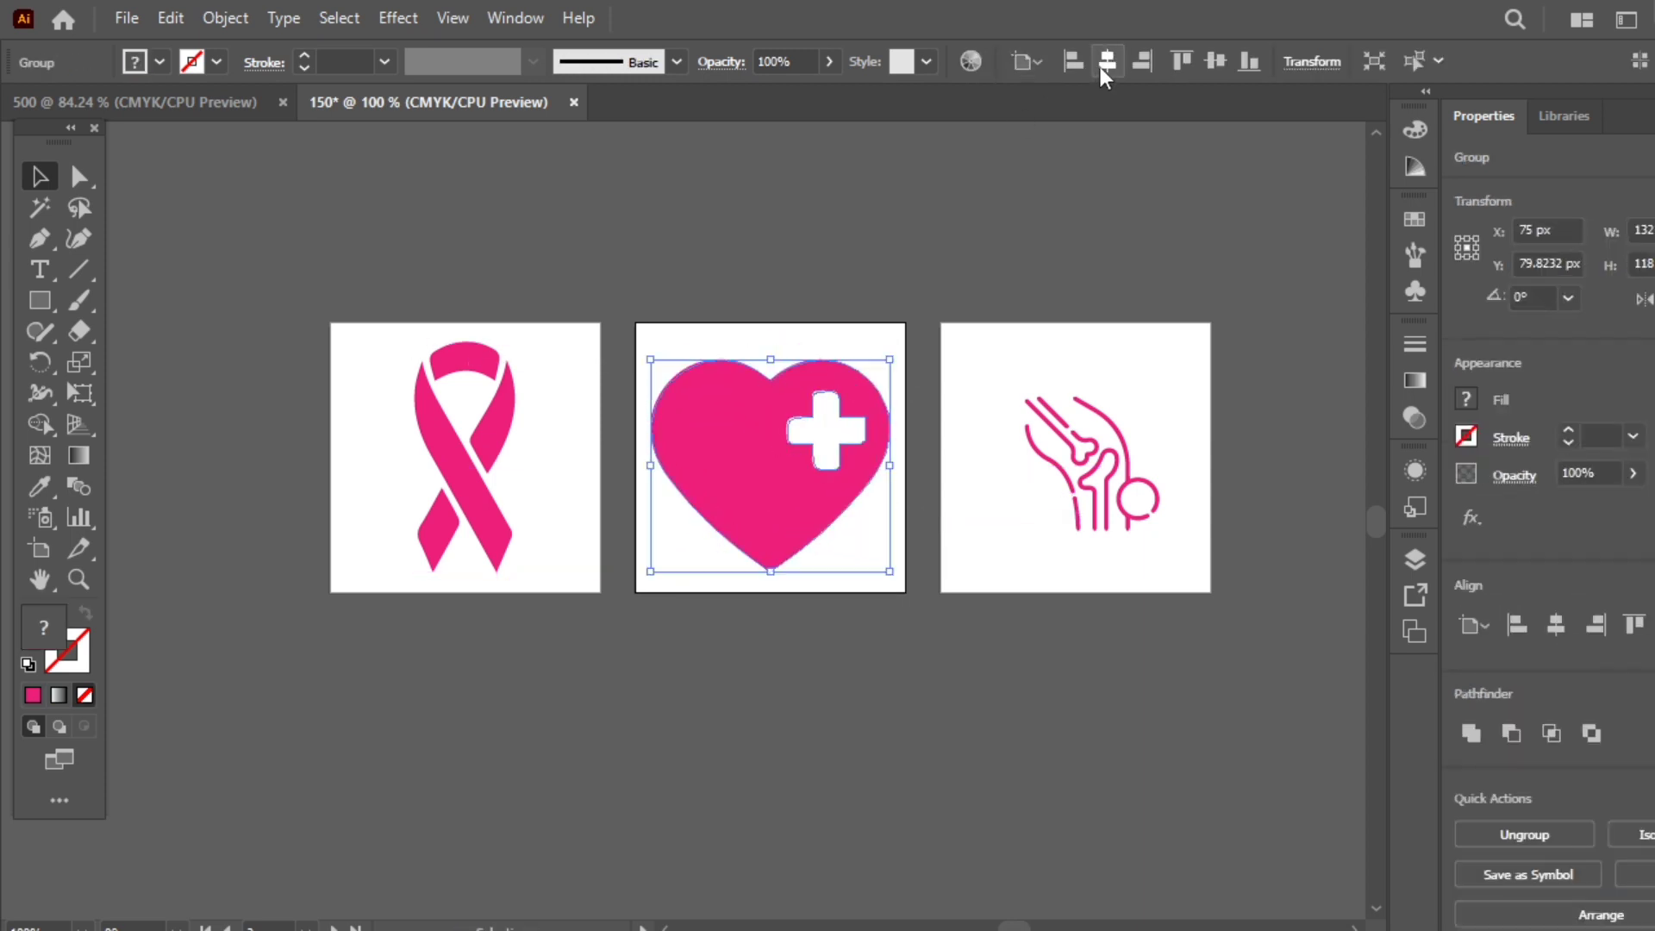
left_click(1107, 62)
Step: Enlarge the knee icon and centre it horizontally on artboard 3
left_click_drag(1103, 457, 1111, 480)
left_click_drag(1092, 556, 1085, 587)
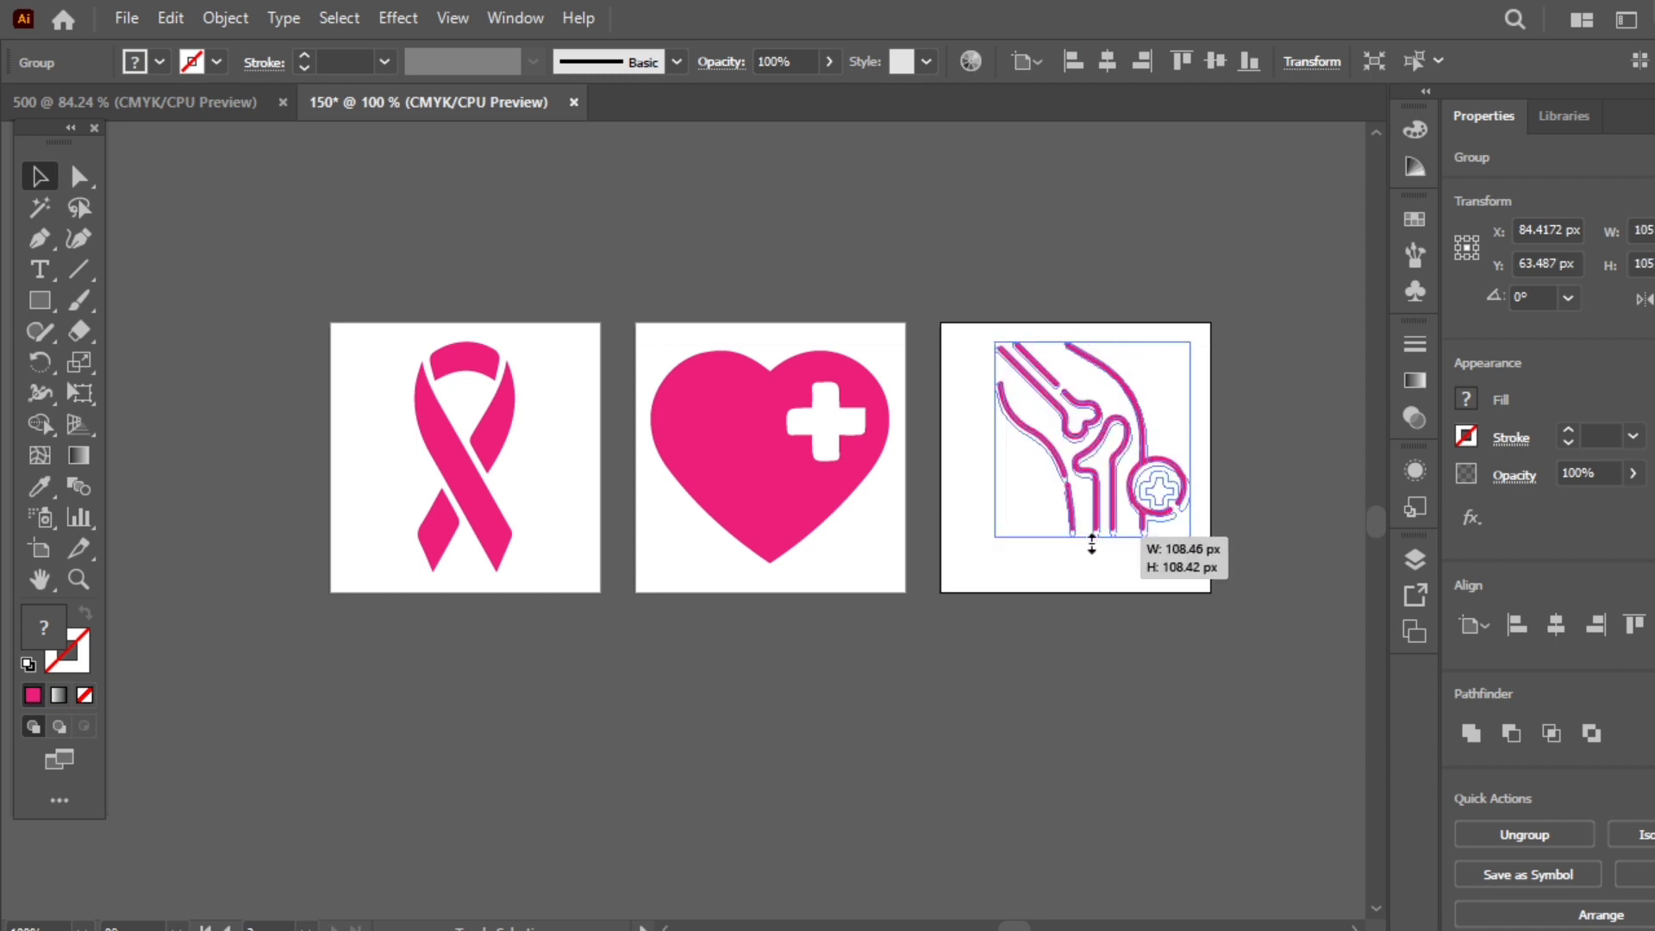
left_click(1088, 425)
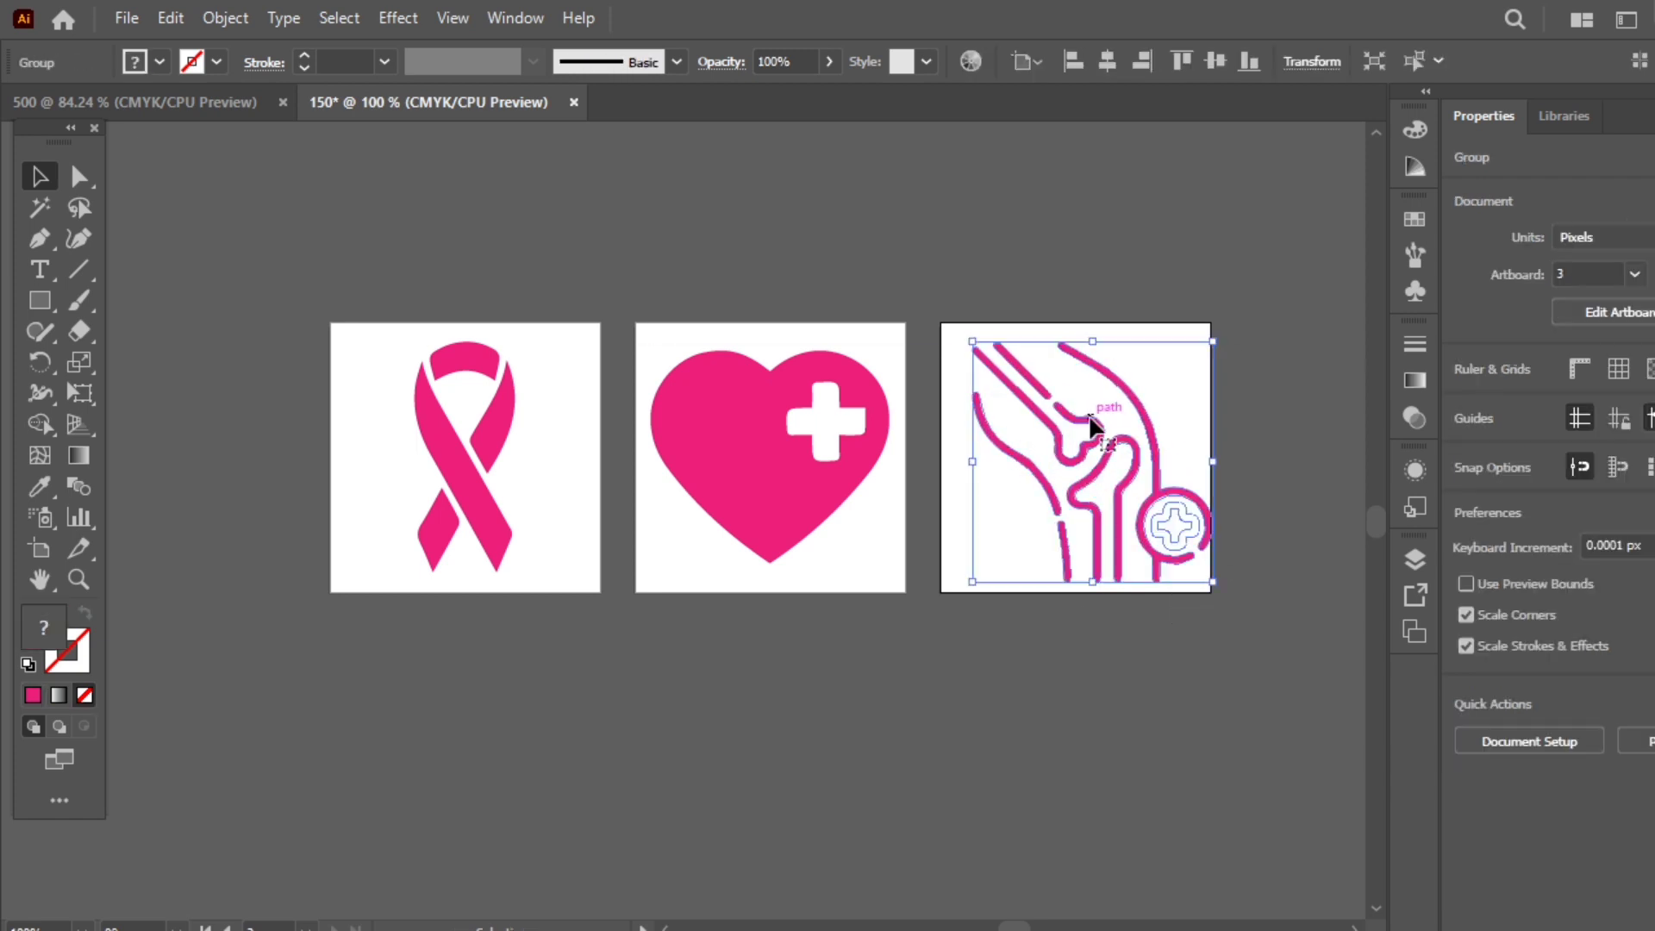
left_click(1104, 62)
left_click(1173, 446)
left_click(230, 105)
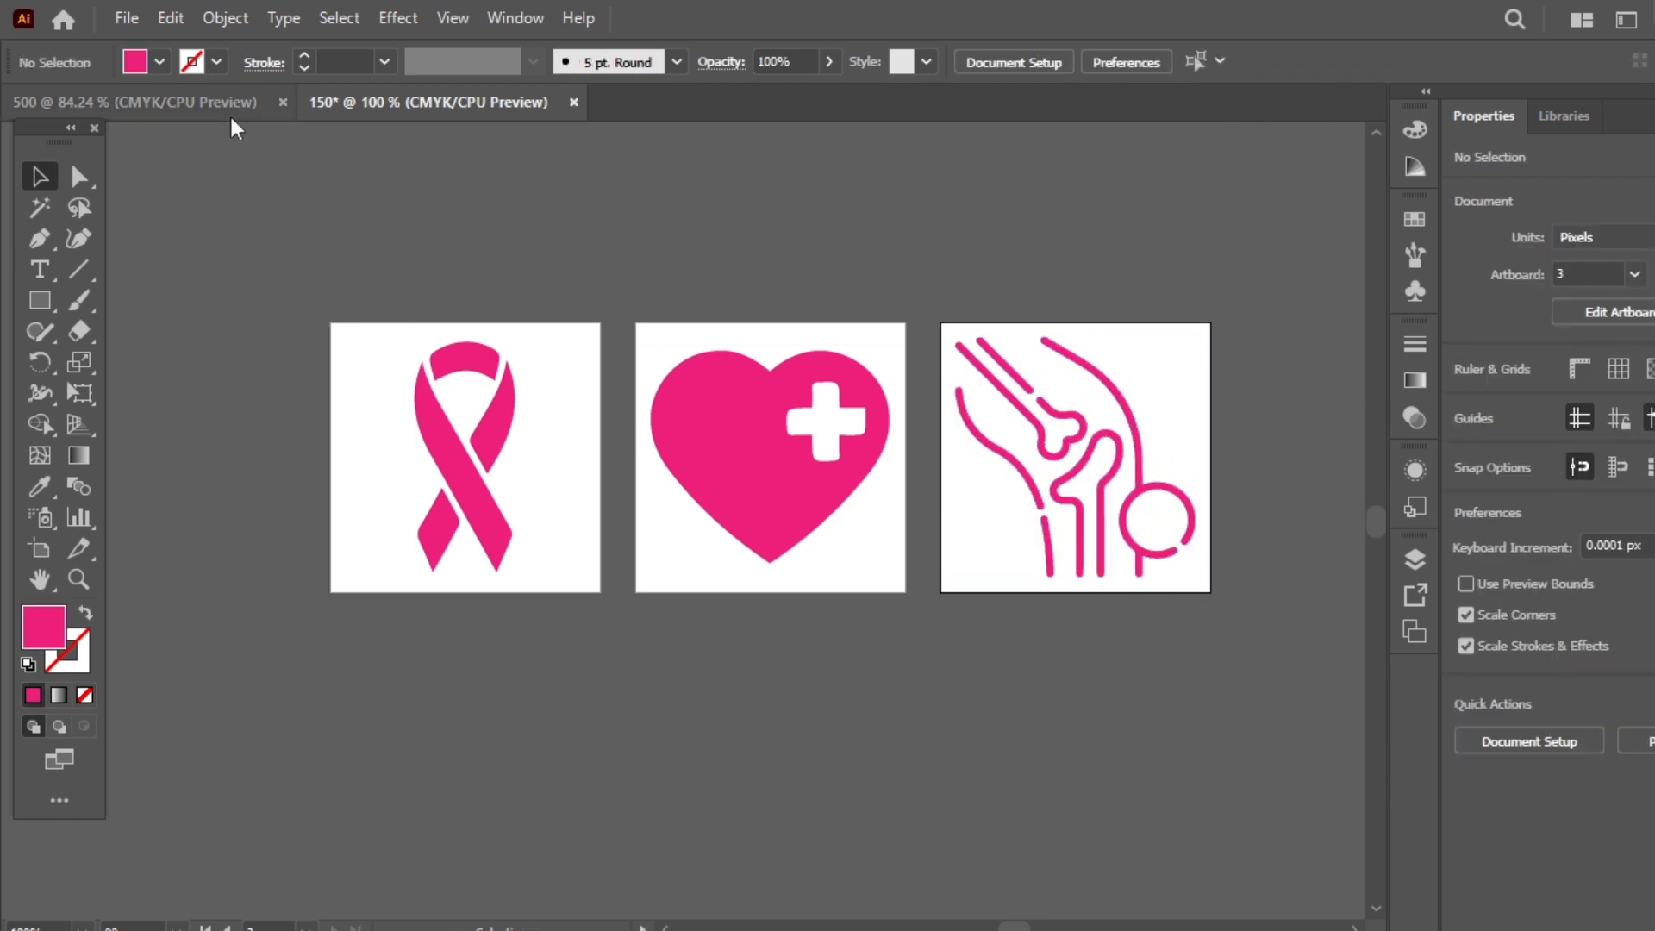
Step: Duplicate the 500 px document's artboard to make three artboards
key("ctrl+minus")
key("ctrl+minus")
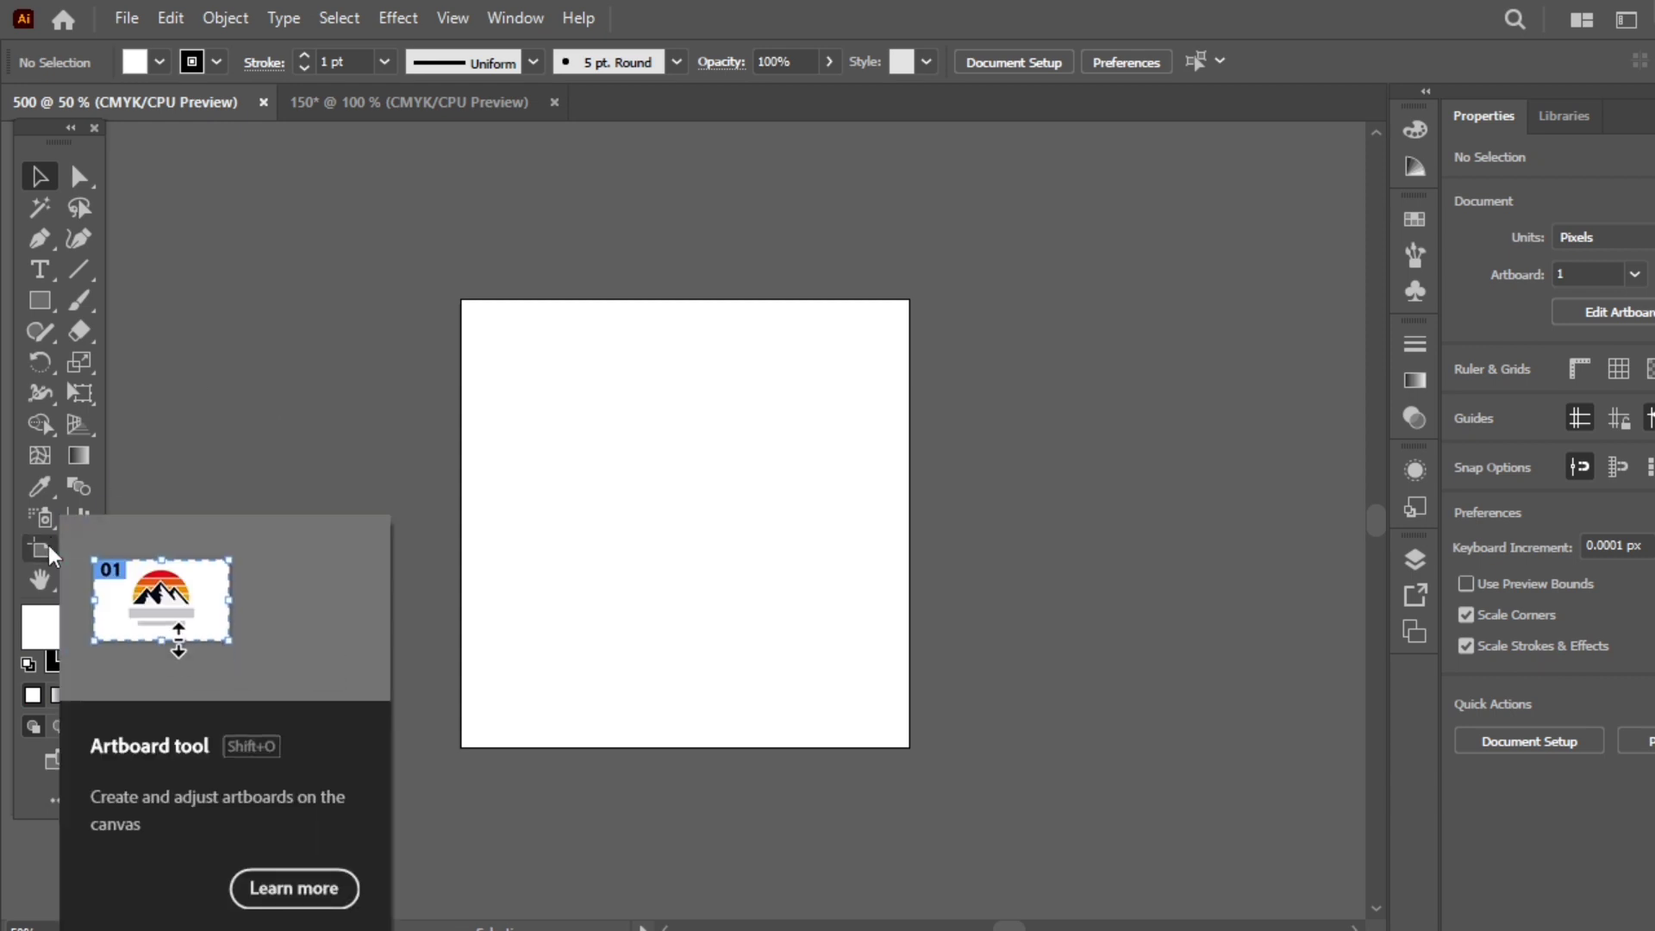
left_click(40, 548)
key("ctrl+c")
key("ctrl+v")
key("ctrl+v")
key("v")
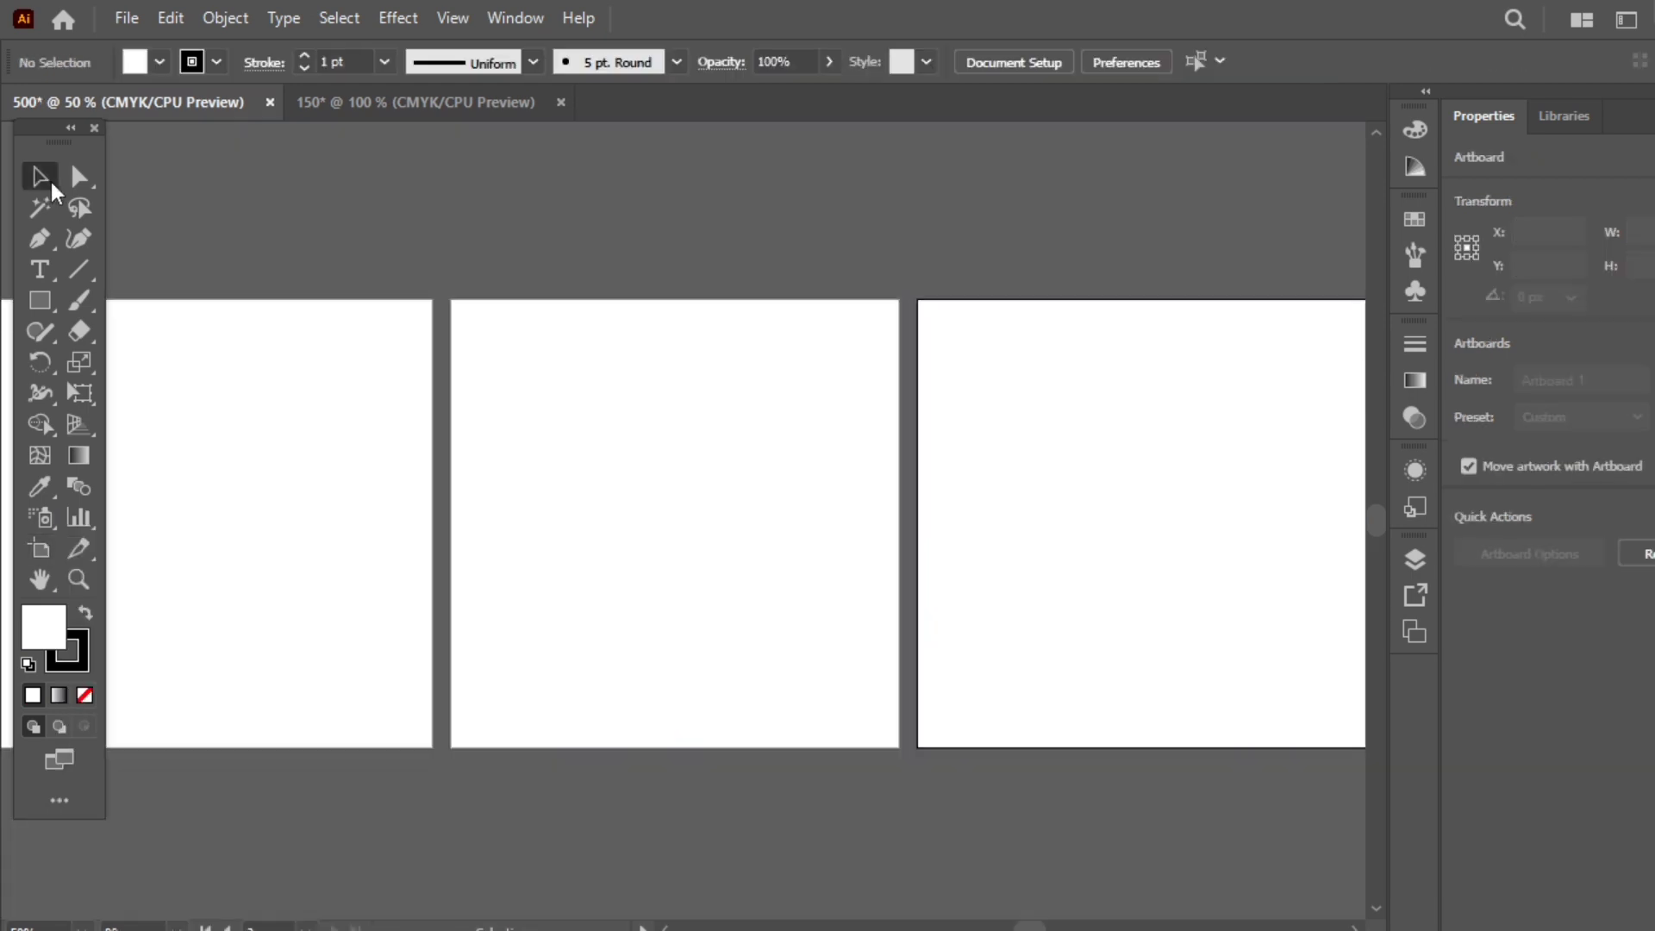
Step: Copy the three icons from the 150 px document into the 500 px document, one per artboard
key("ctrl+Tab")
left_click(448, 345)
left_click(819, 423, "shift")
left_click(1019, 469, "shift")
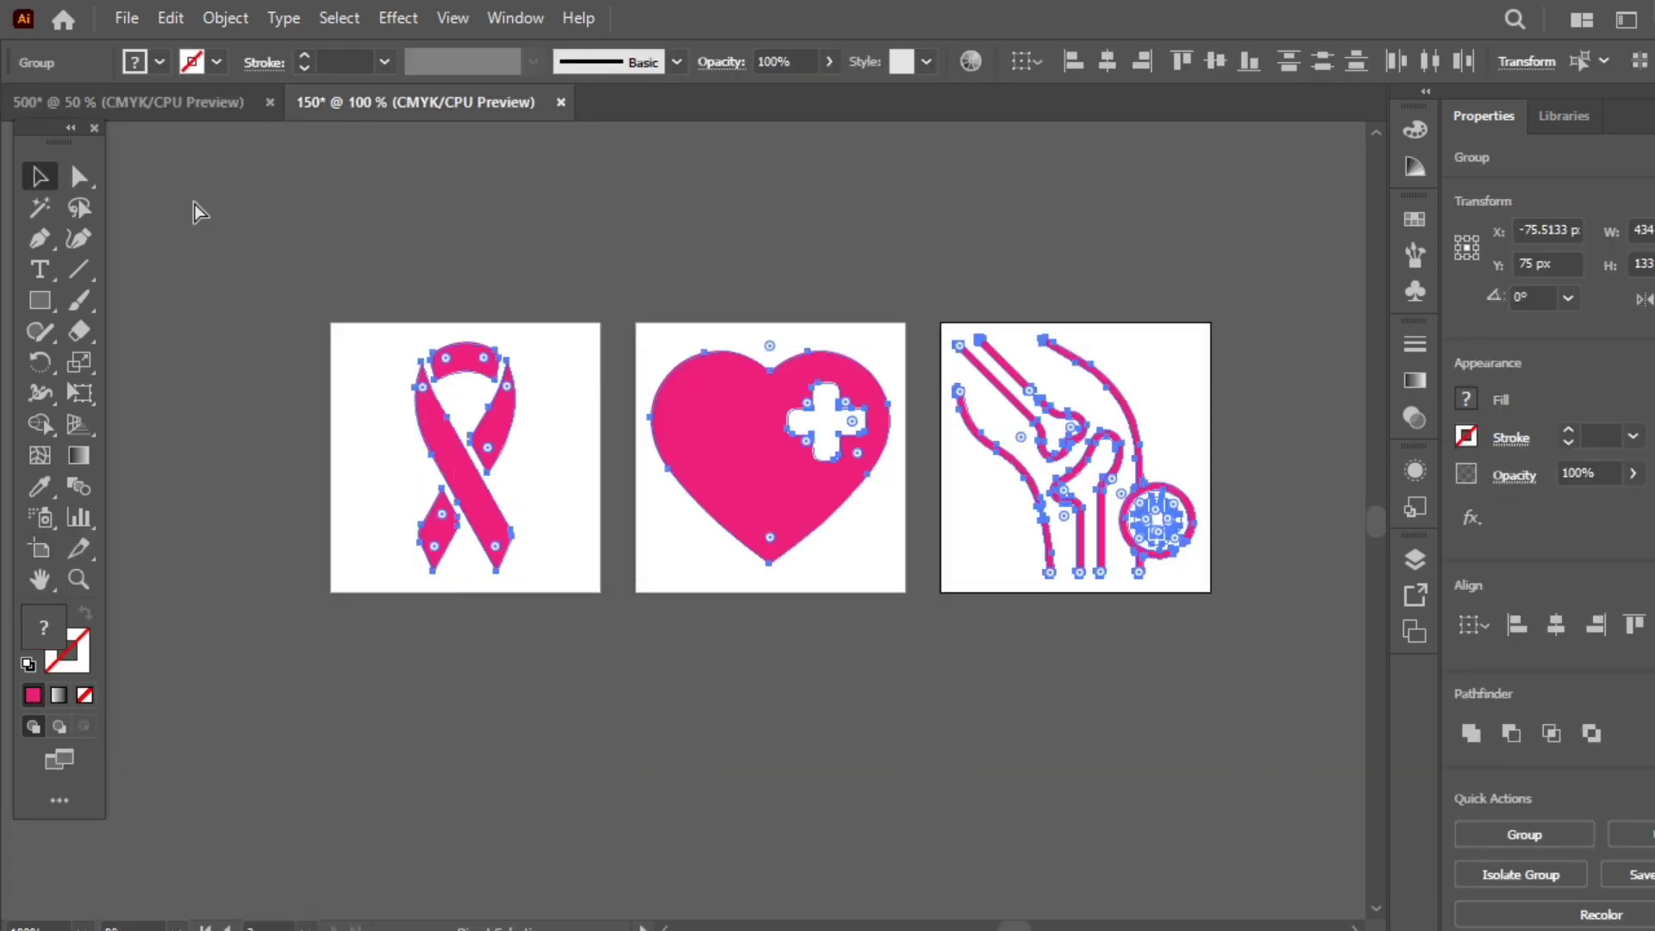
key("ctrl+Tab")
key("ctrl+v")
left_click_drag(489, 540, 193, 541)
left_click_drag(768, 480, 1094, 479)
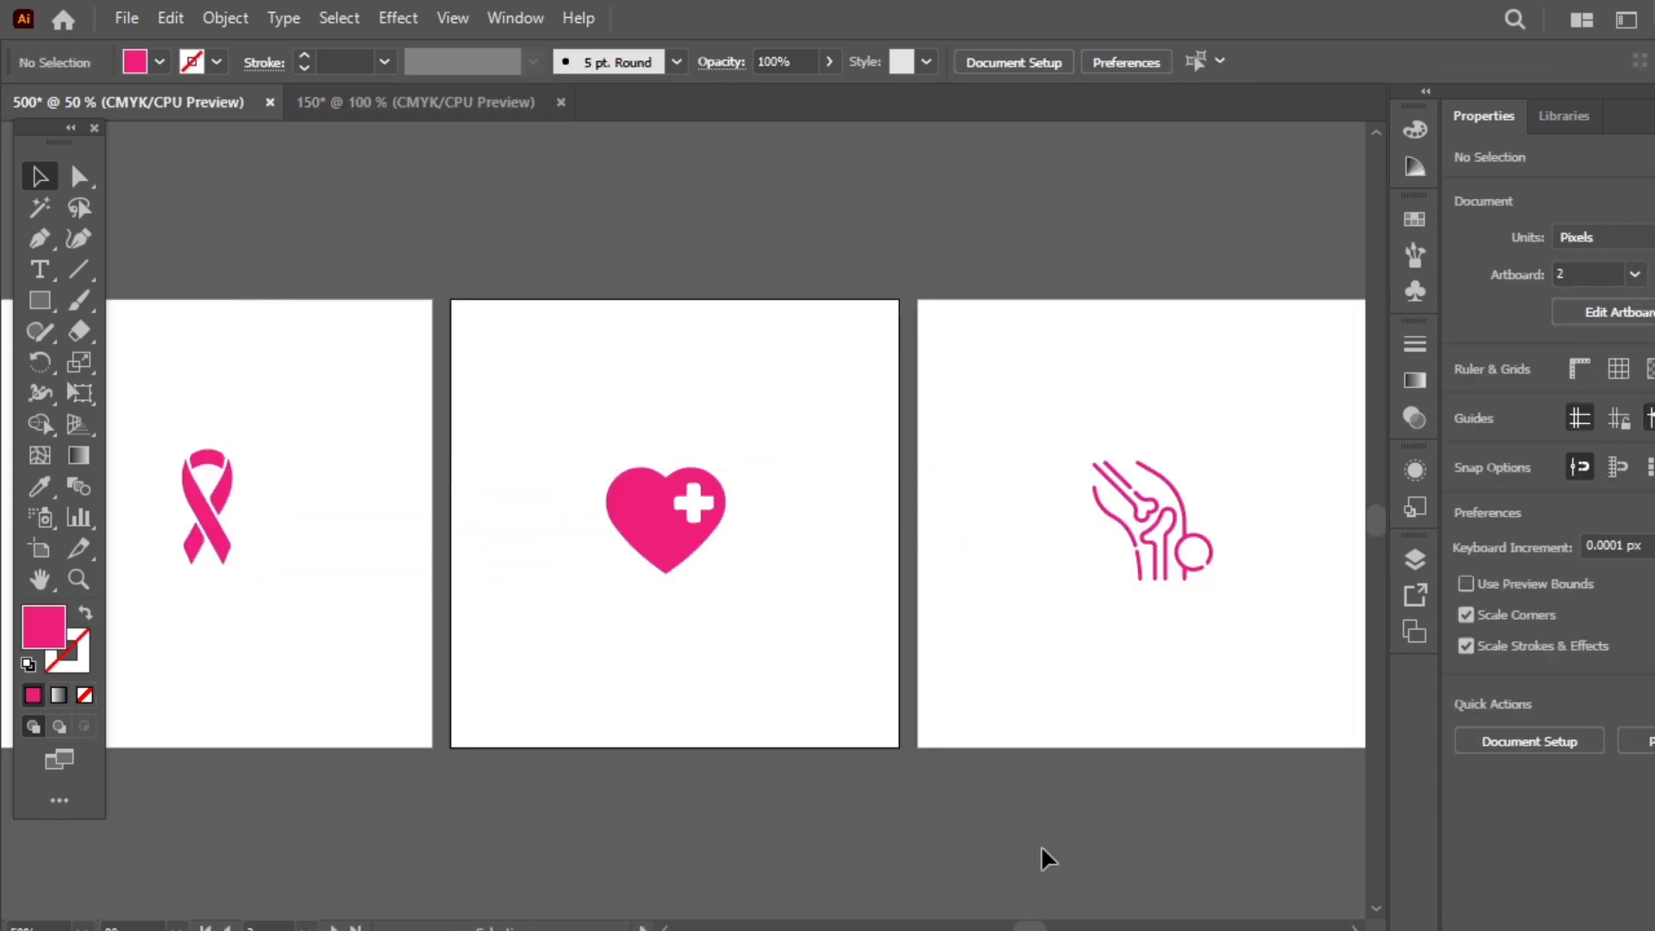
Step: Enlarge the ribbon and heart to fill artboards 1 and 2
scroll(1042, 845, "left", 3)
left_click(477, 450)
left_click_drag(478, 450, 473, 310)
left_click_drag(473, 562, 475, 740)
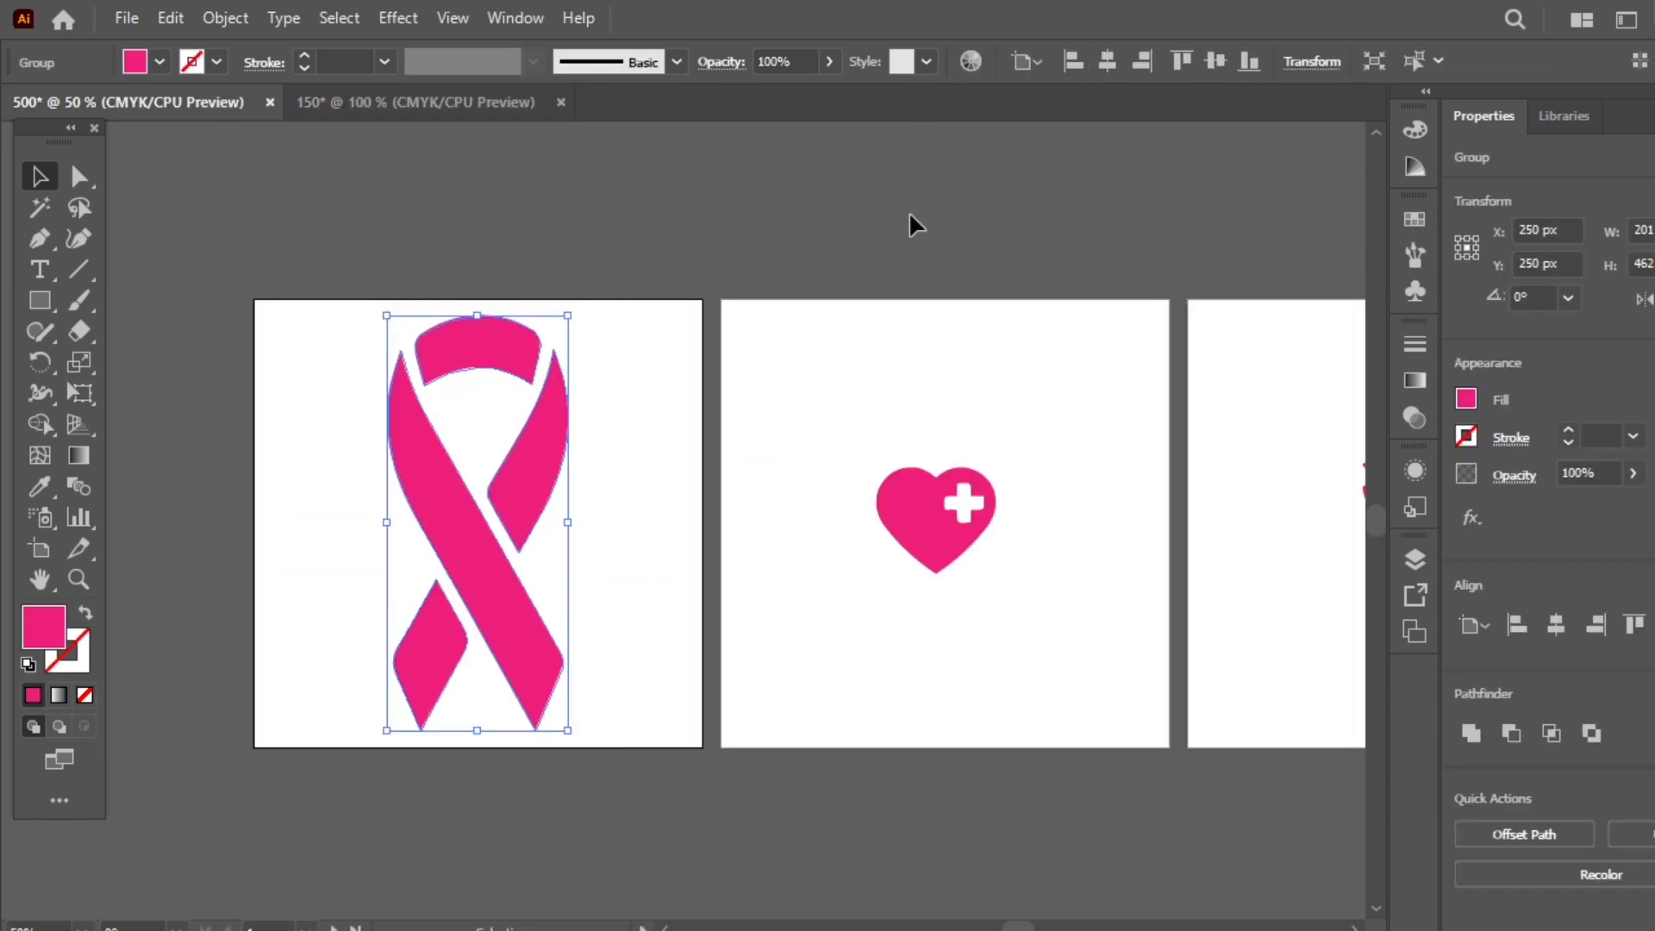
left_click(940, 560)
left_click_drag(946, 576, 946, 783)
left_click_drag(934, 462, 971, 345)
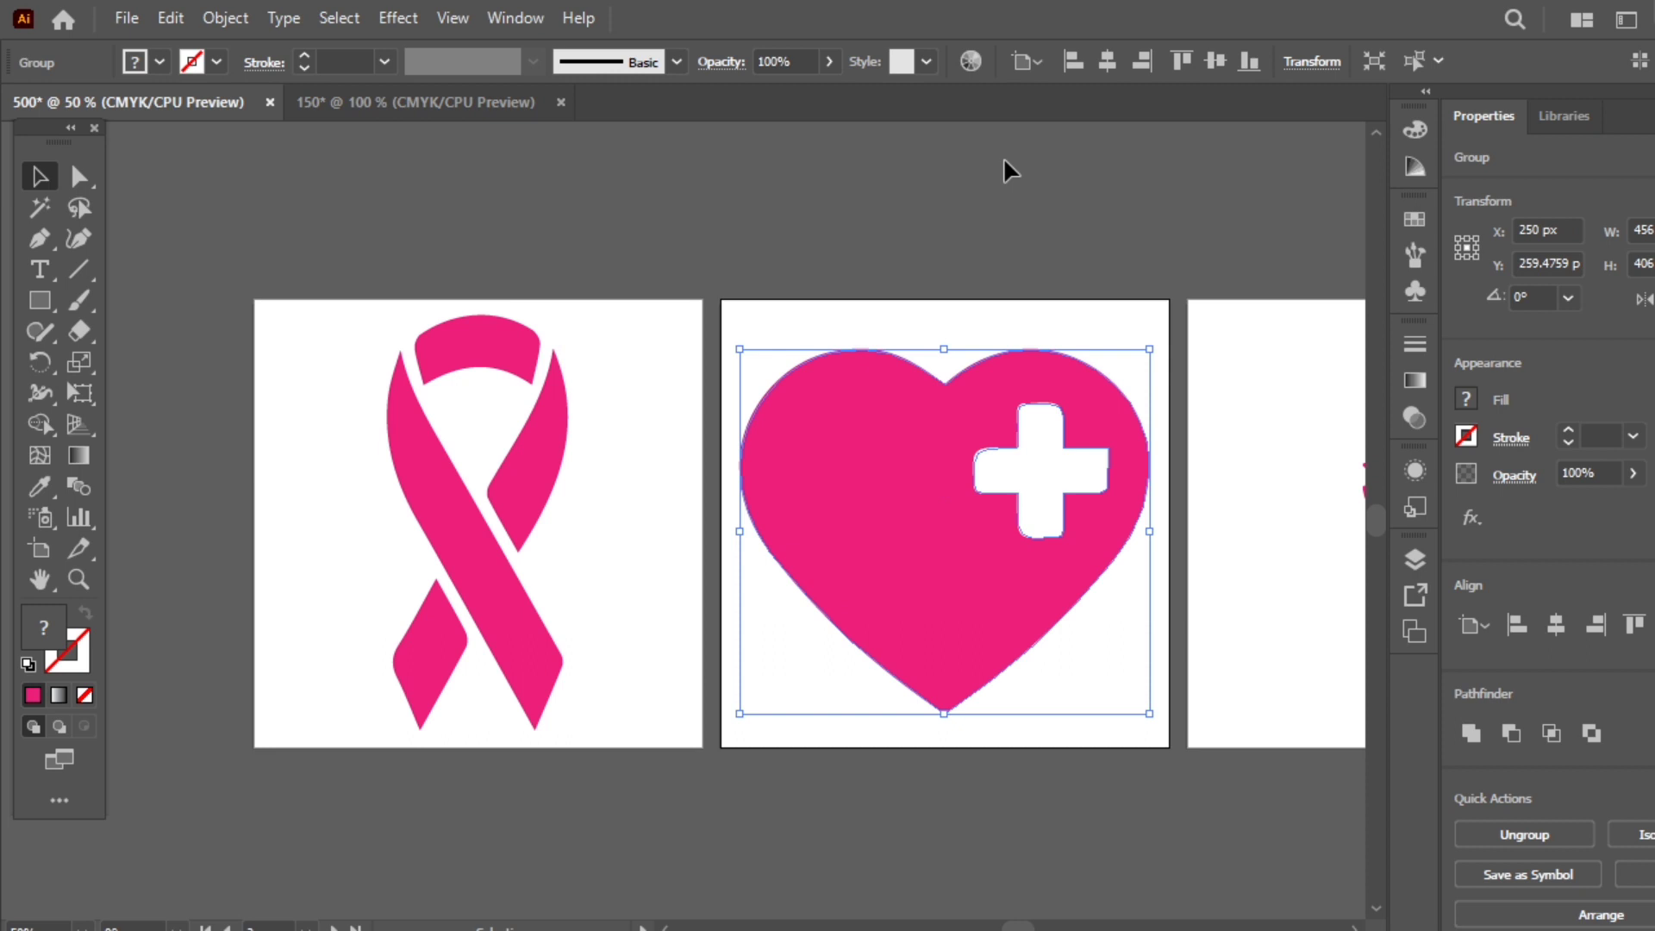
left_click(1009, 246)
Step: Enlarge the knee icon to fill artboard 3, then deselect and fit all artboards in view
scroll(1049, 557, "right", 5)
left_click(1048, 557)
left_click(1136, 613)
left_click(1053, 547)
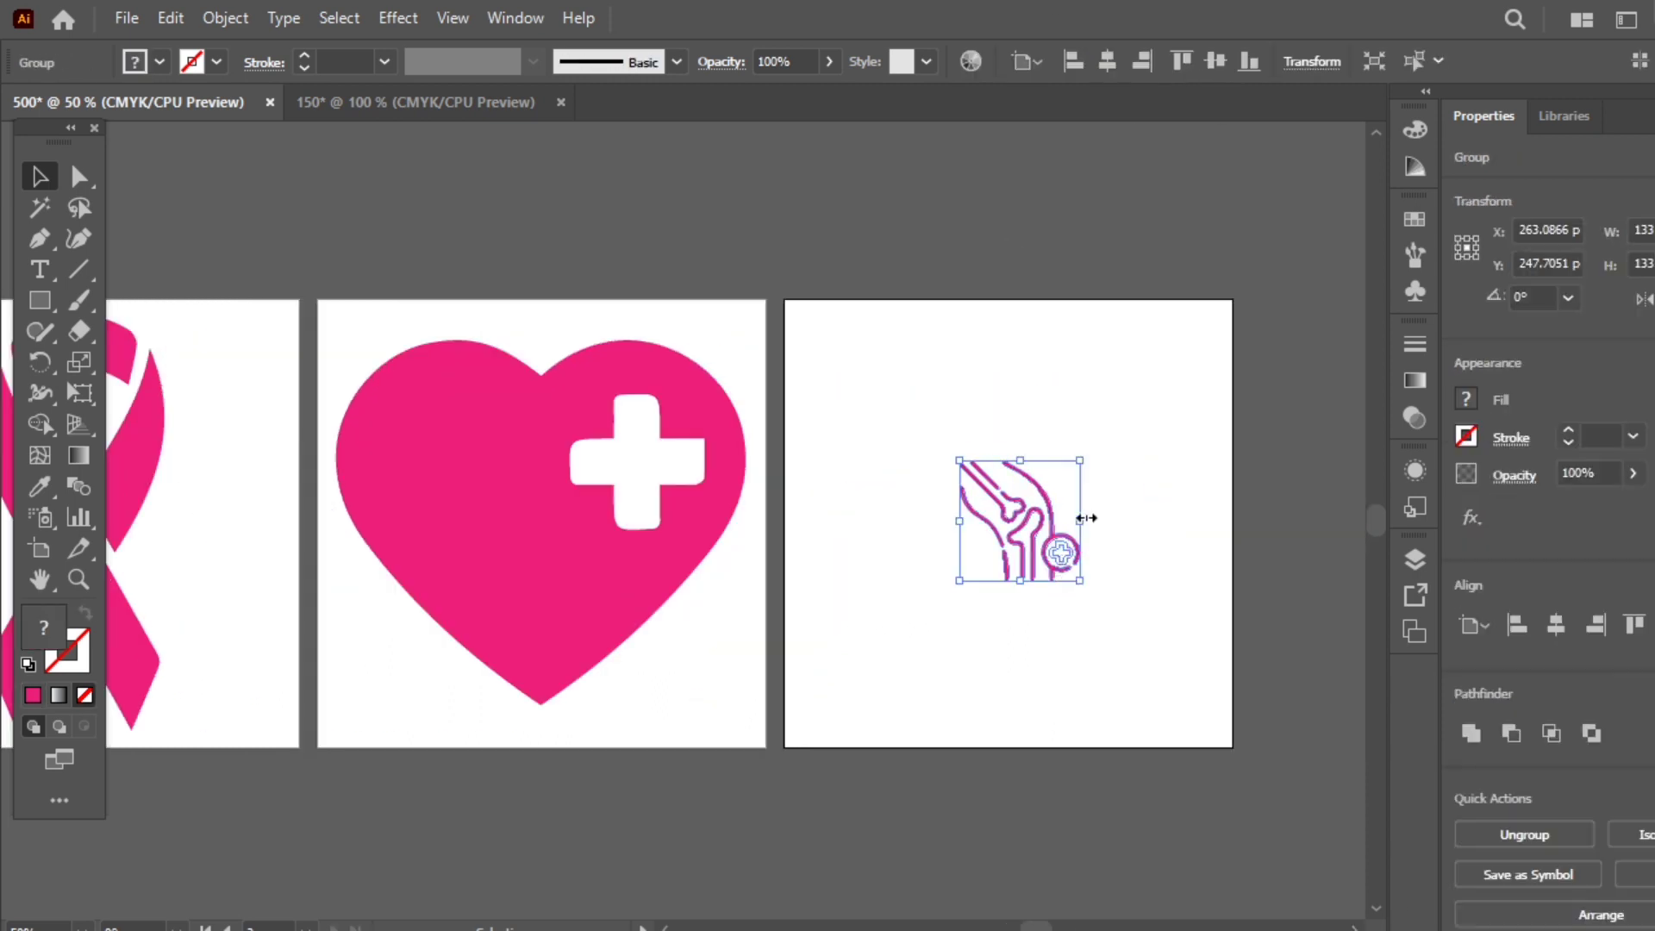
left_click_drag(1018, 442, 1009, 724)
key("ctrl+shift+a")
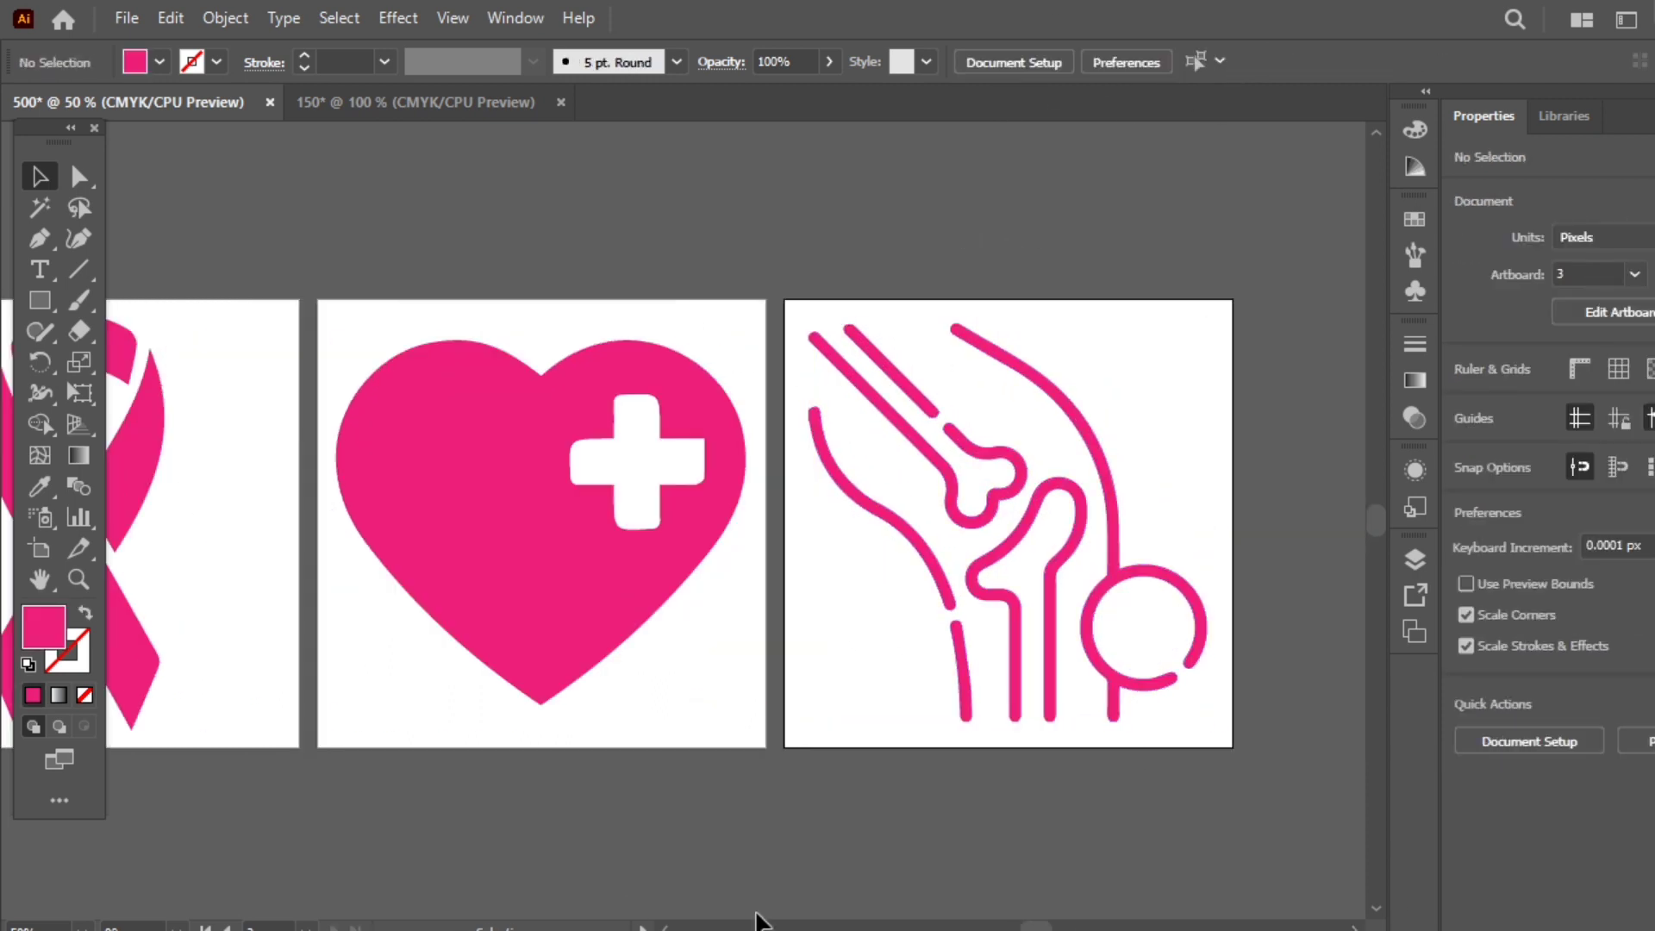
key("ctrl+alt+0")
Step: Check the 150 px document, clear its selection, and return to the 500 px document
left_click(390, 100)
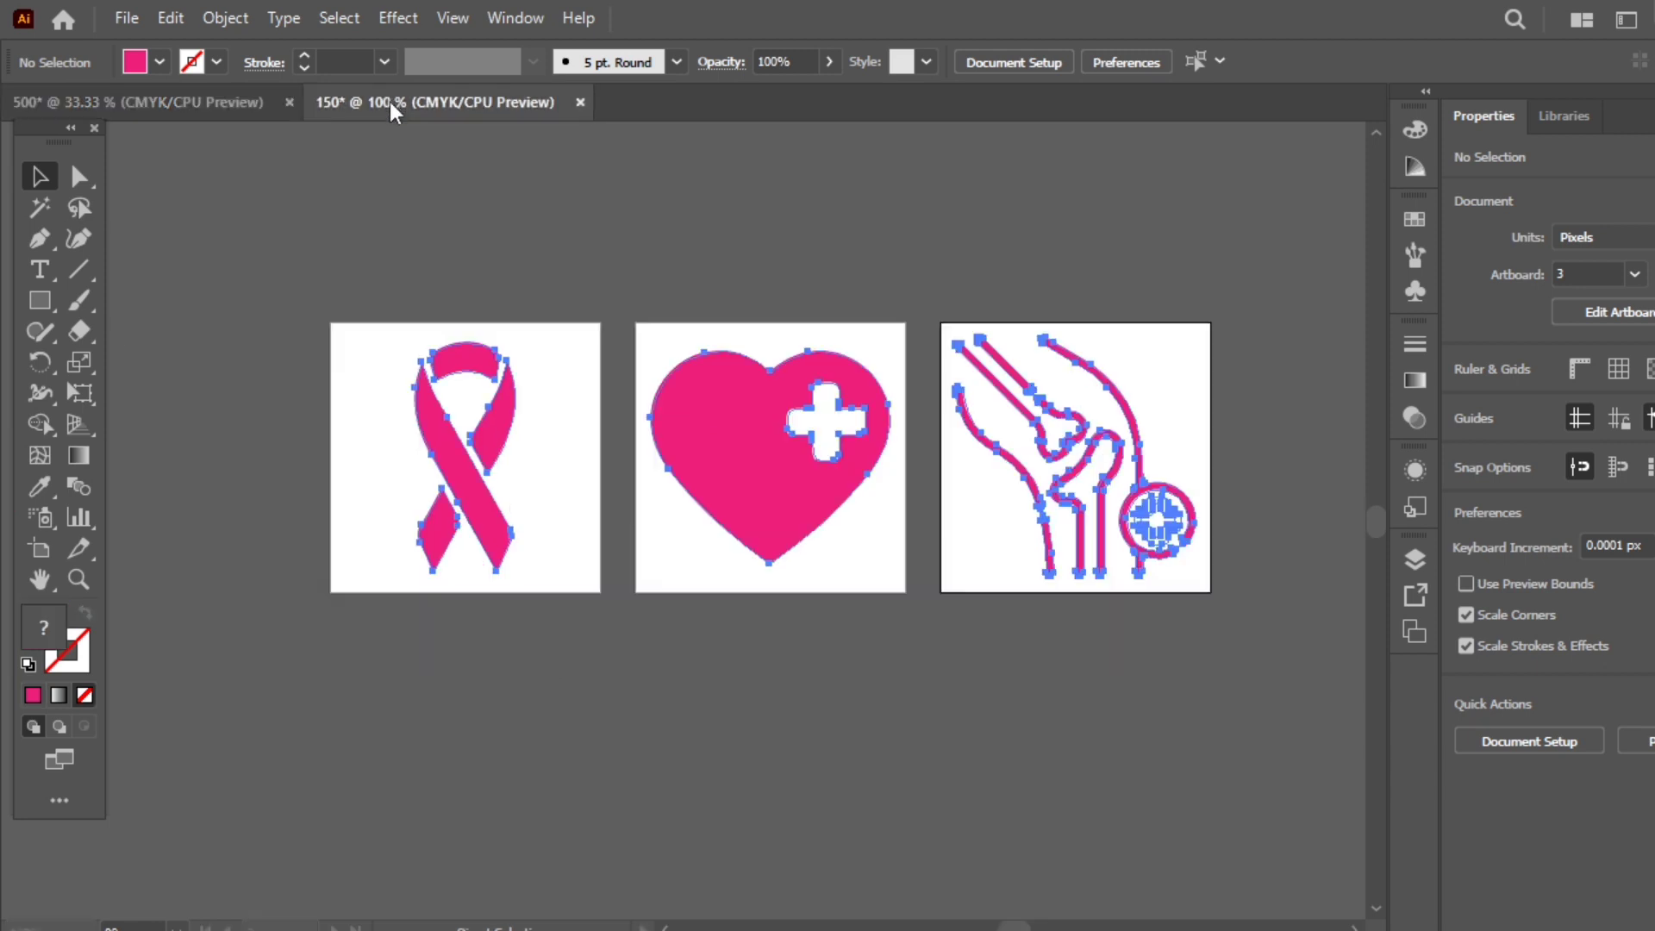
left_click(386, 273)
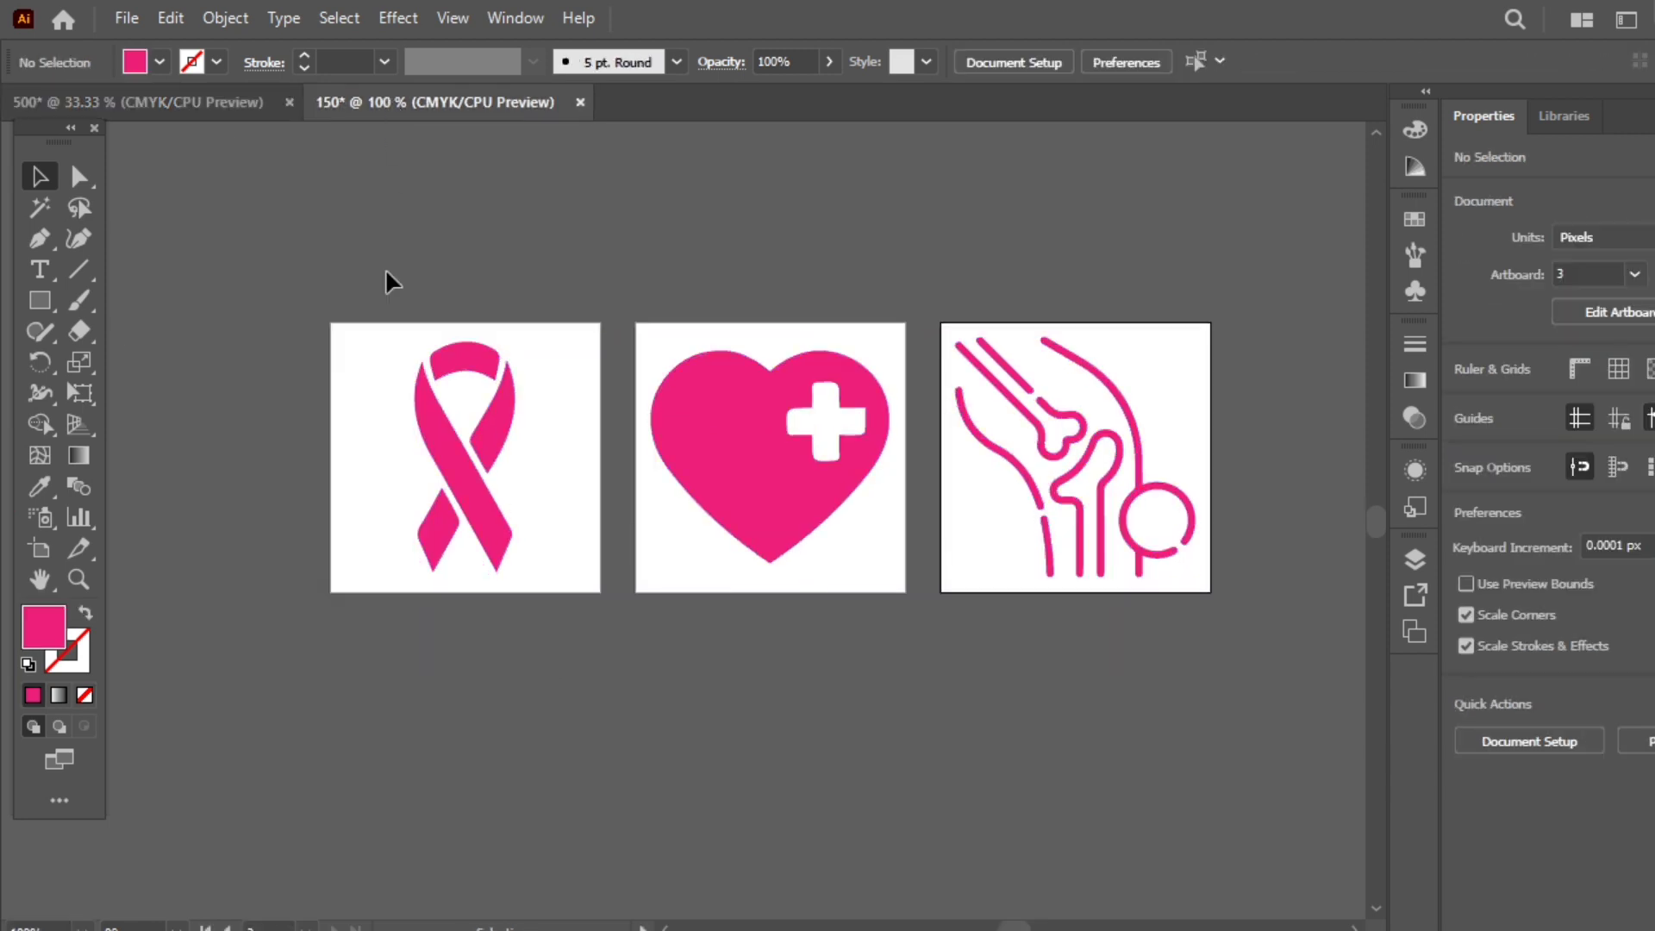
left_click(138, 107)
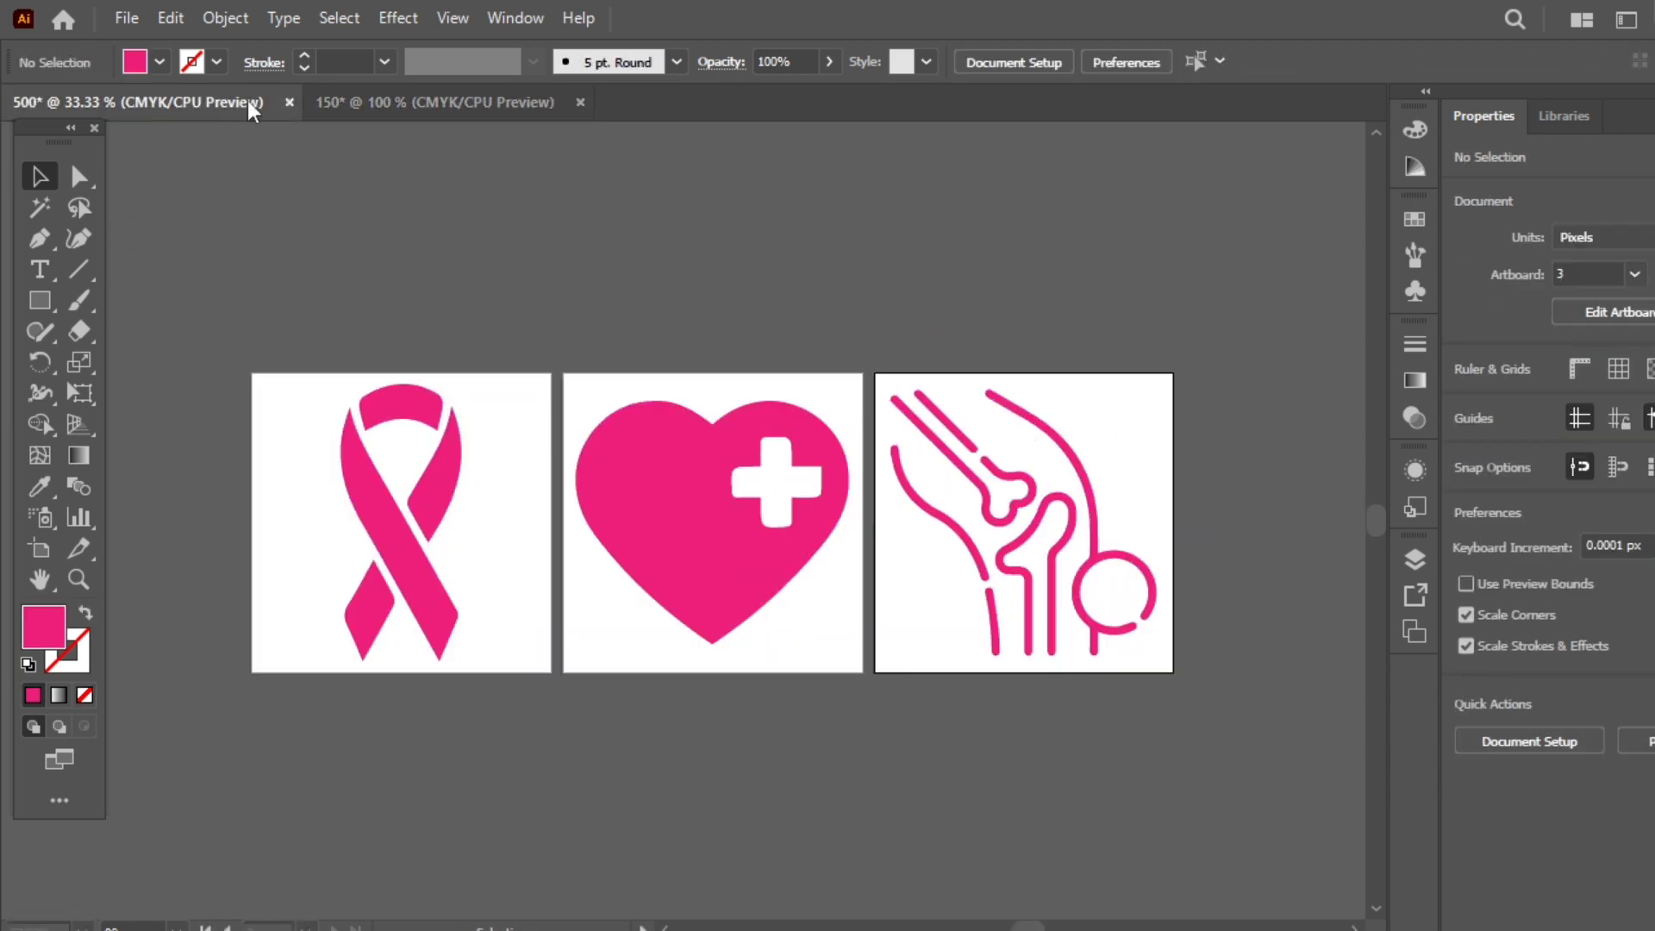
left_click(195, 102)
Step: Open Export for Screens and select all three artboards for PNG export
left_click(121, 19)
mouse_move(174, 520)
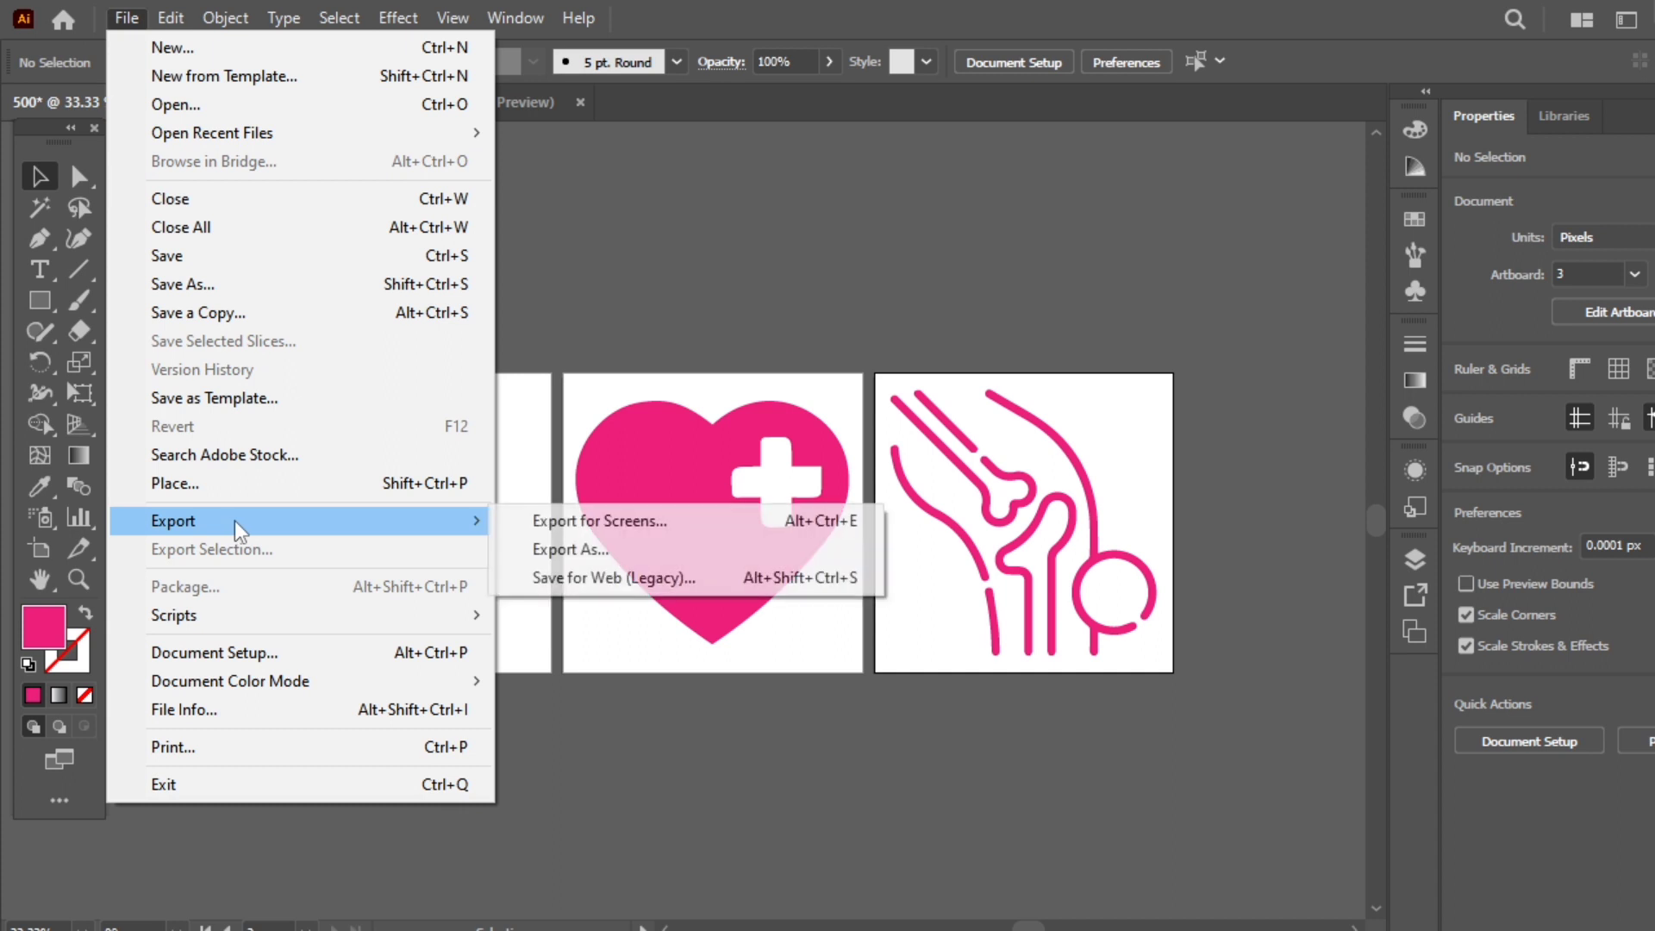
left_click(512, 528)
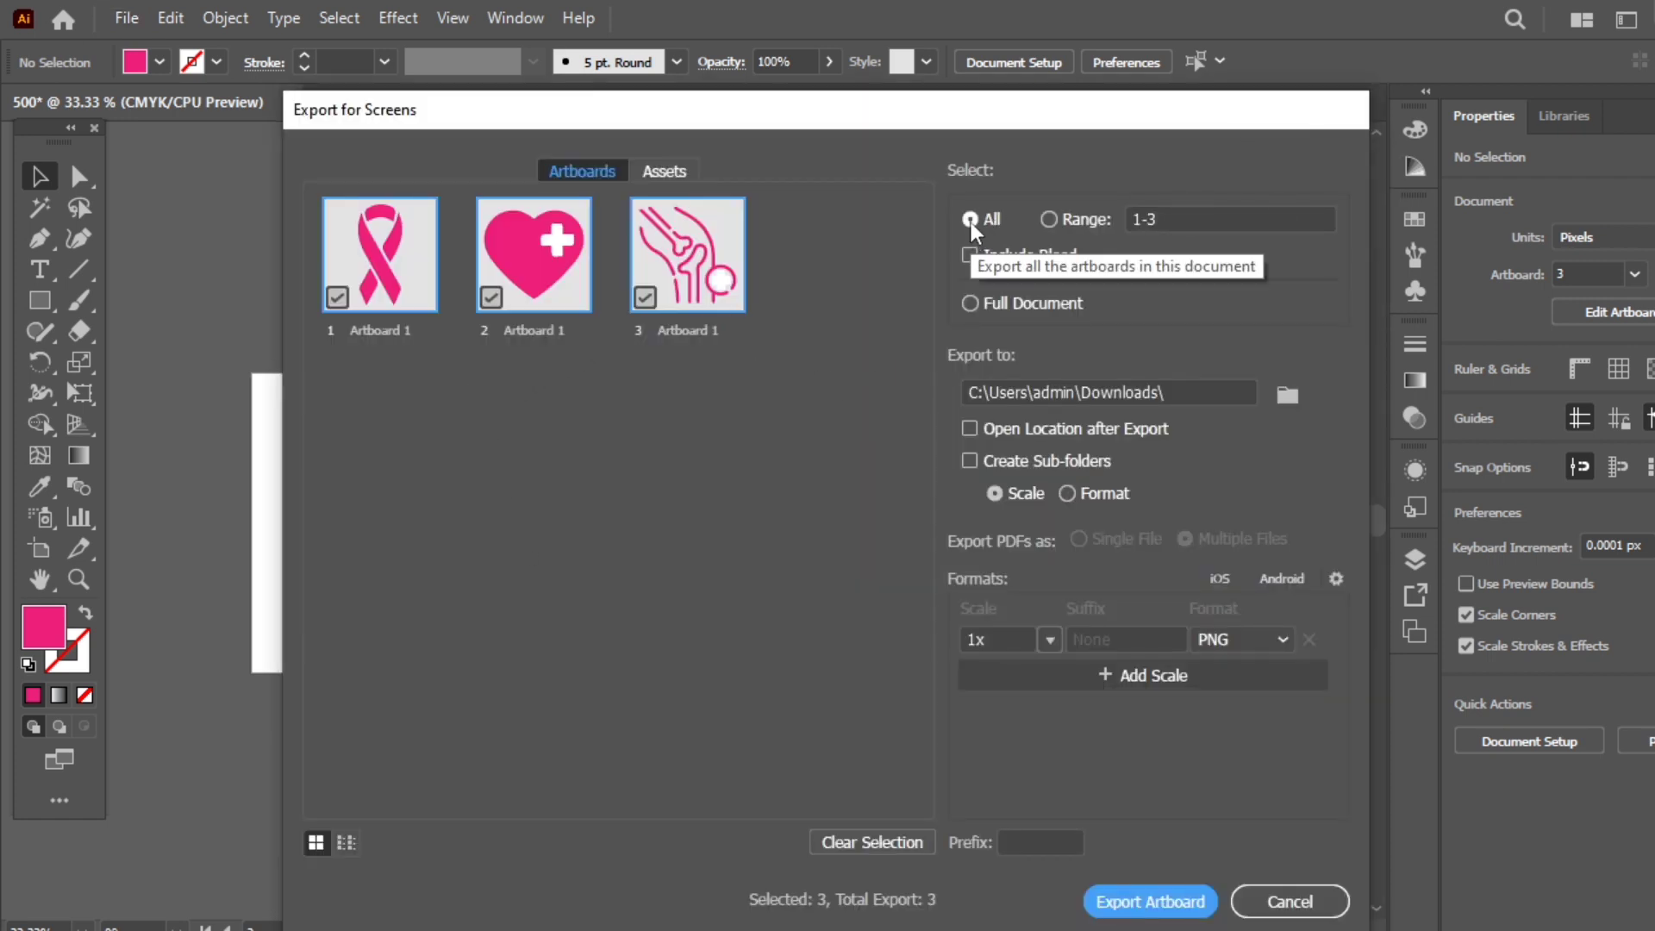
left_click(647, 297)
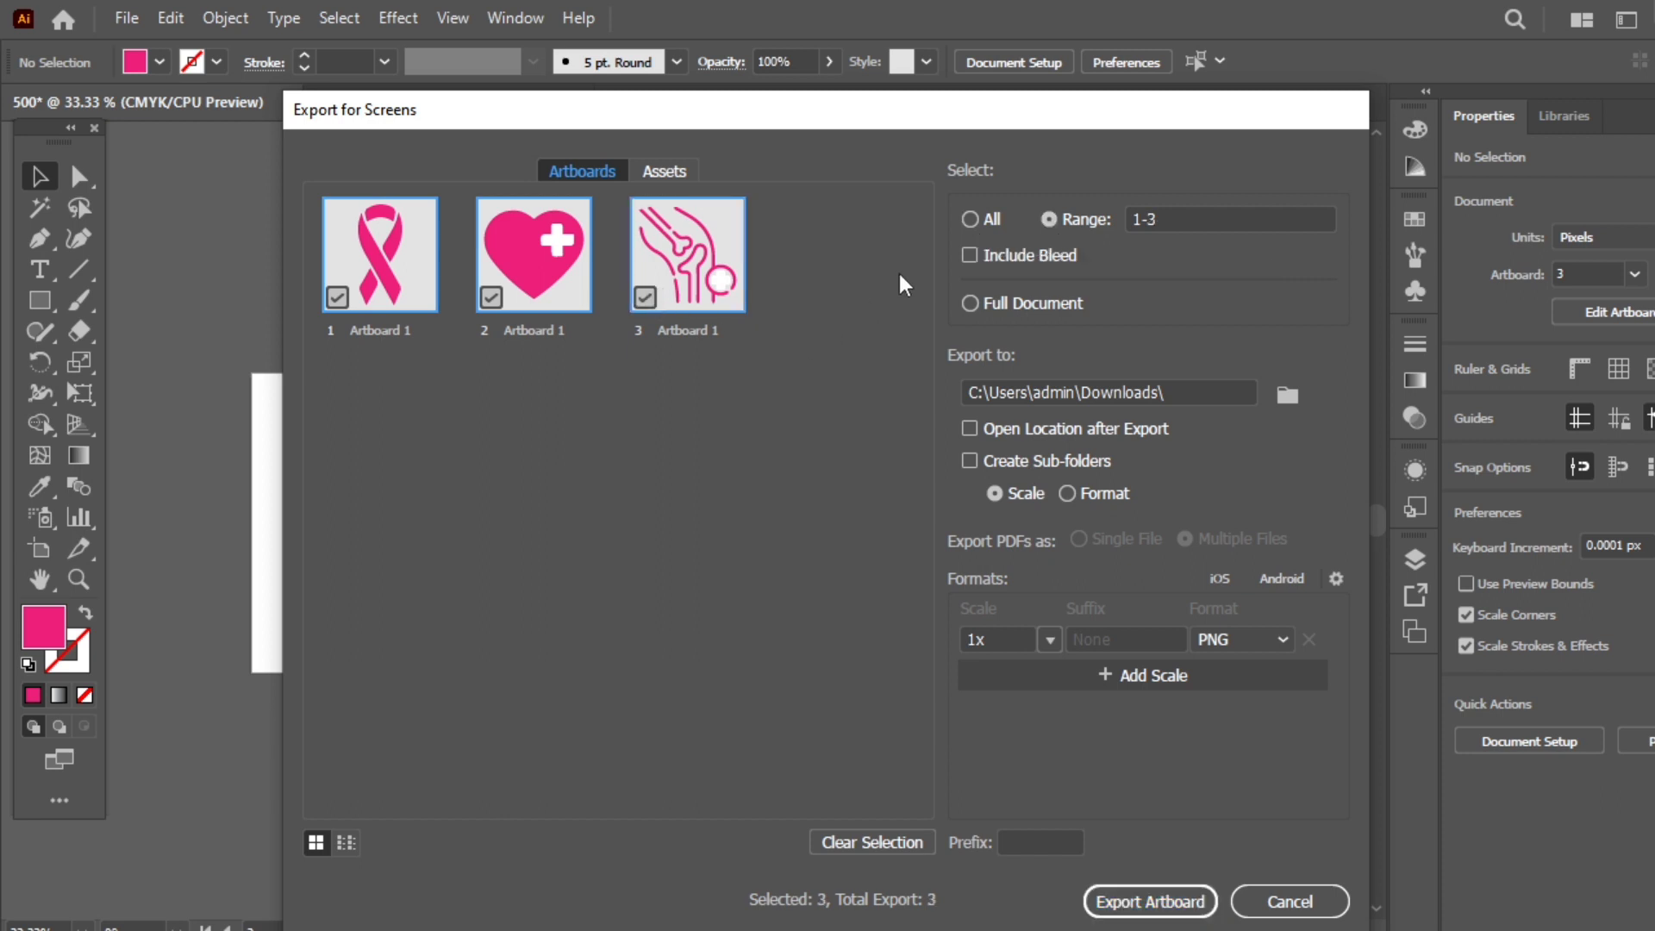
left_click(969, 219)
Step: Create a 'clipart500' folder in Downloads and choose it as the Export to destination
left_click(1287, 394)
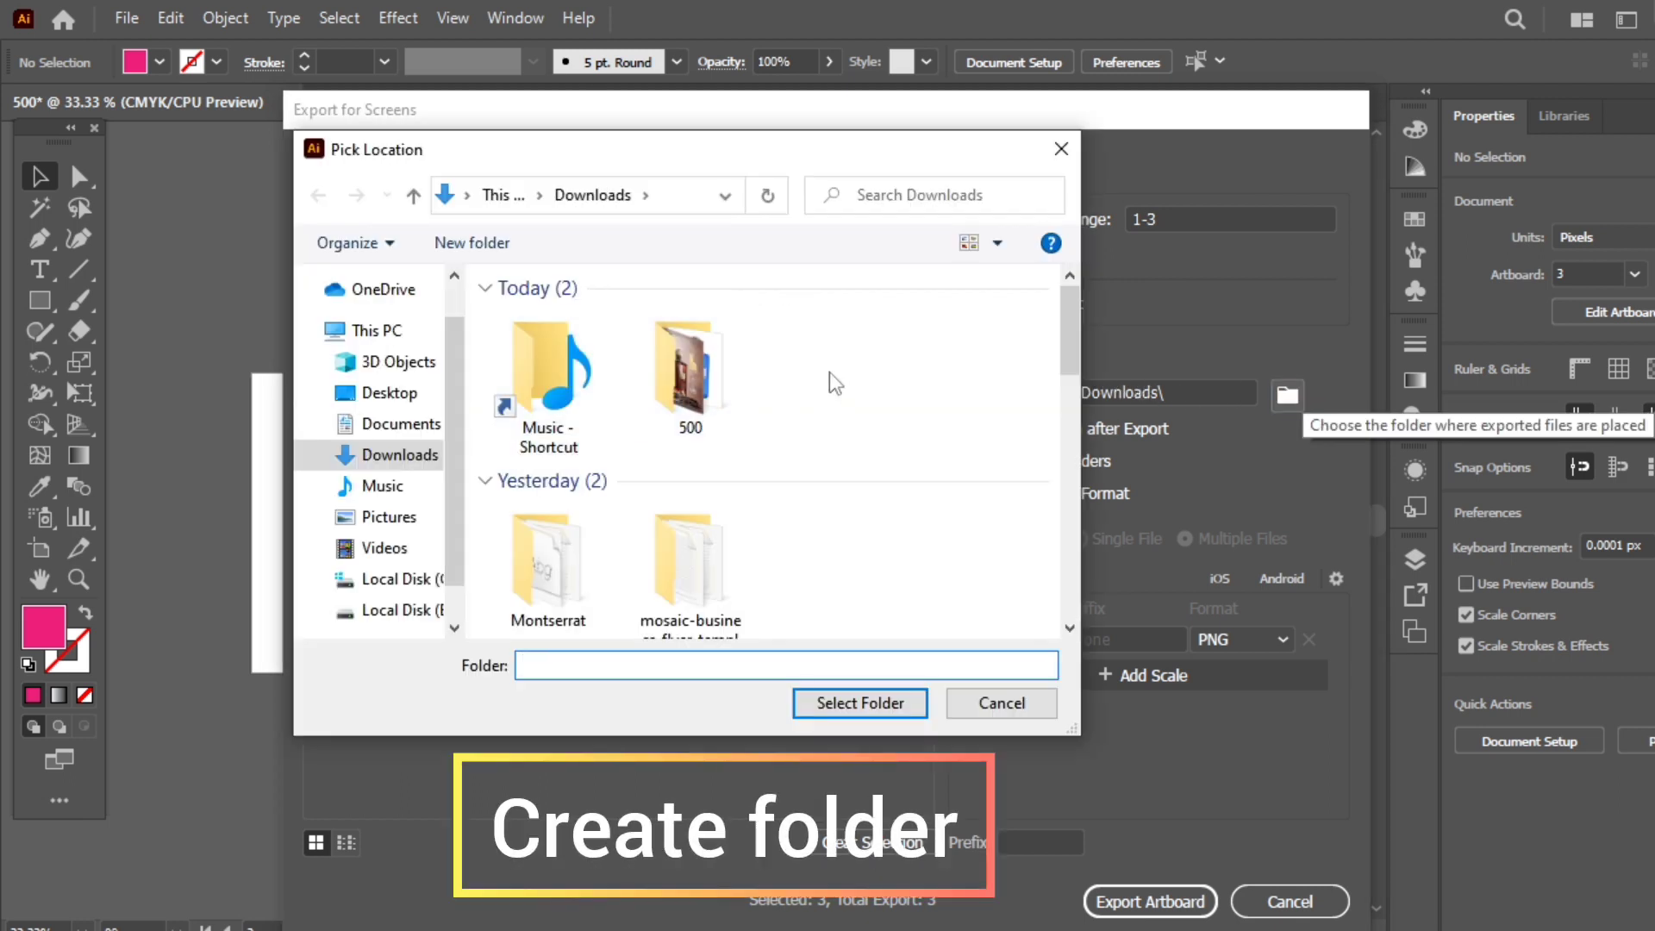
right_click(831, 369)
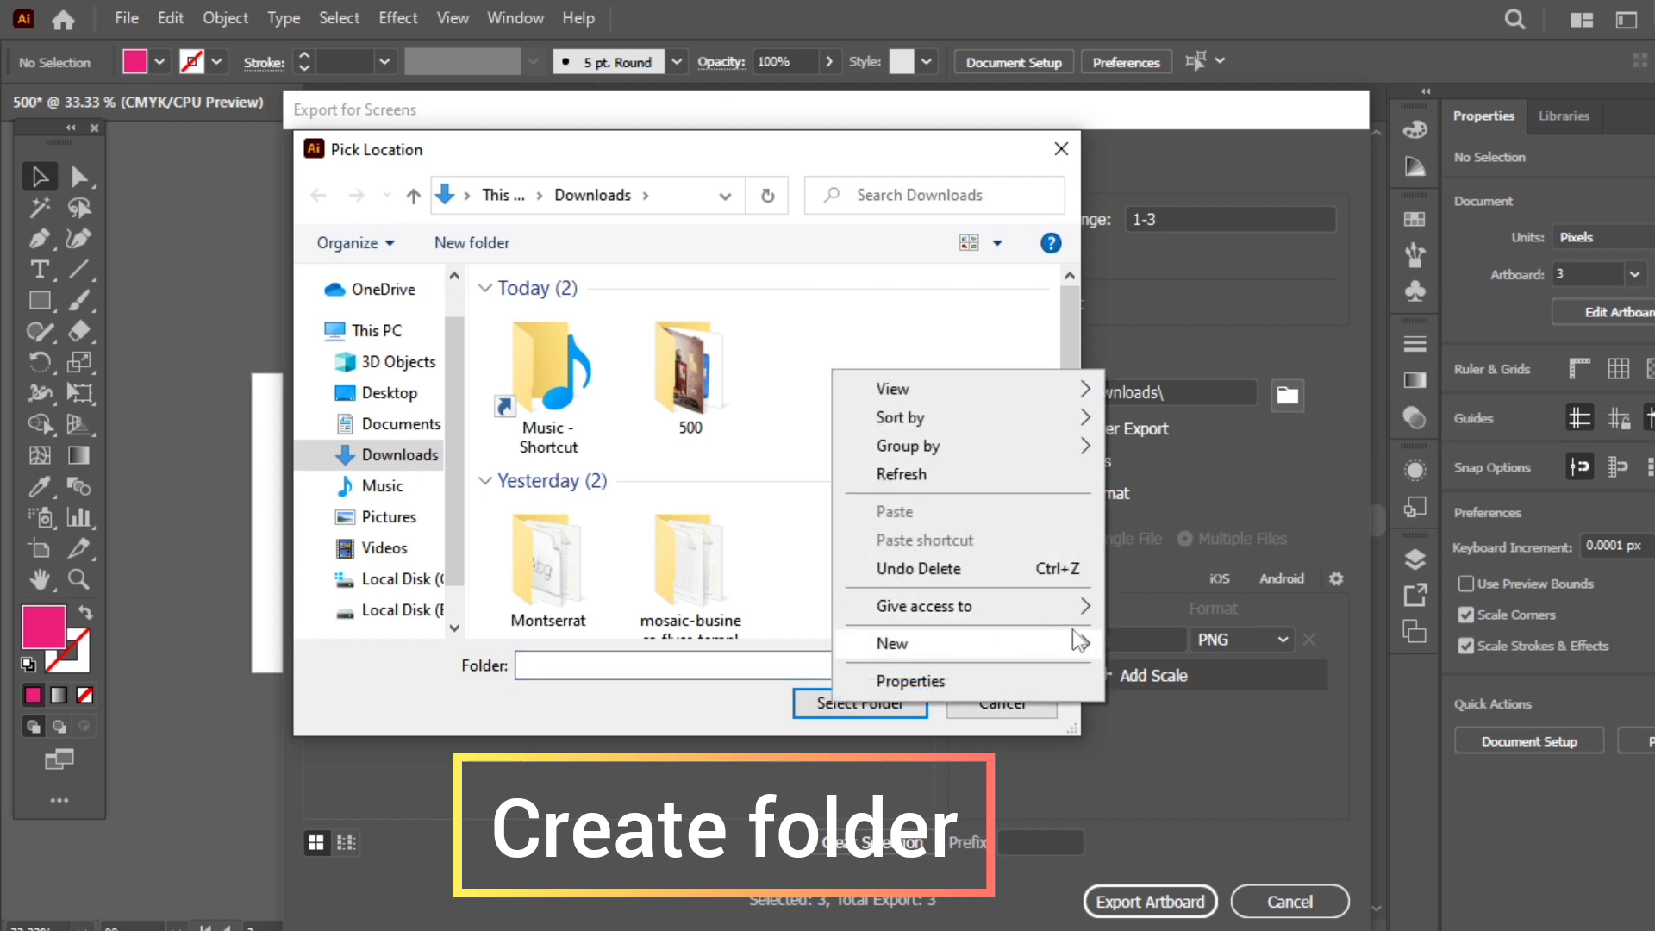
mouse_move(964, 643)
left_click(1137, 643)
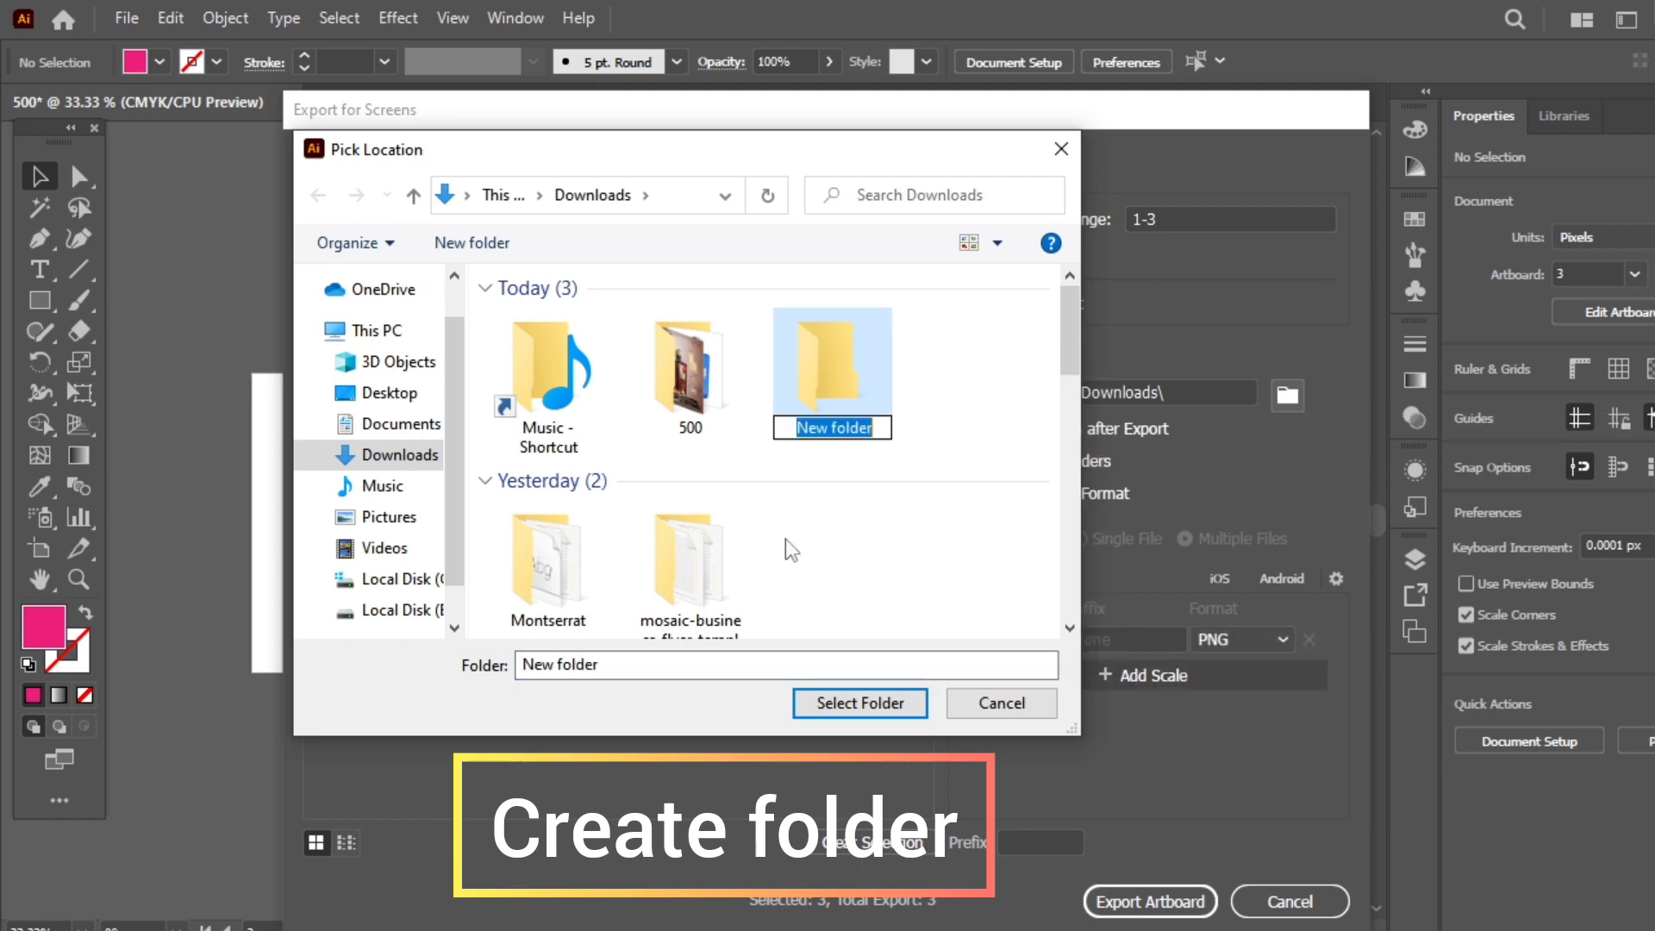
type("cl")
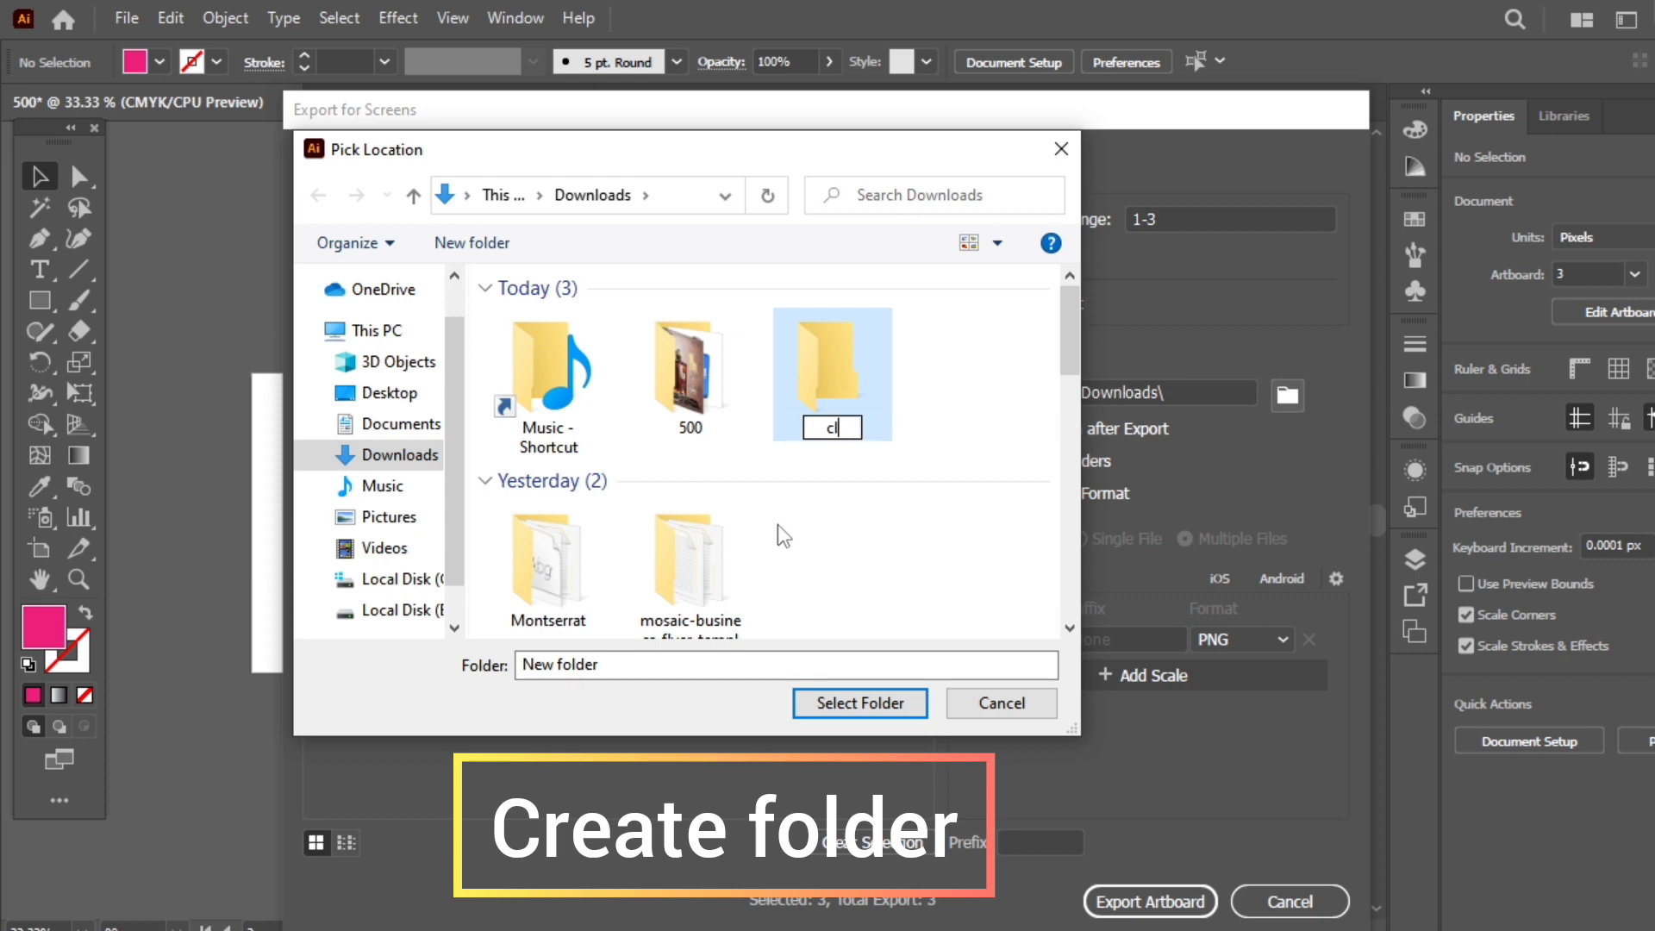
type("ipar")
type("t50")
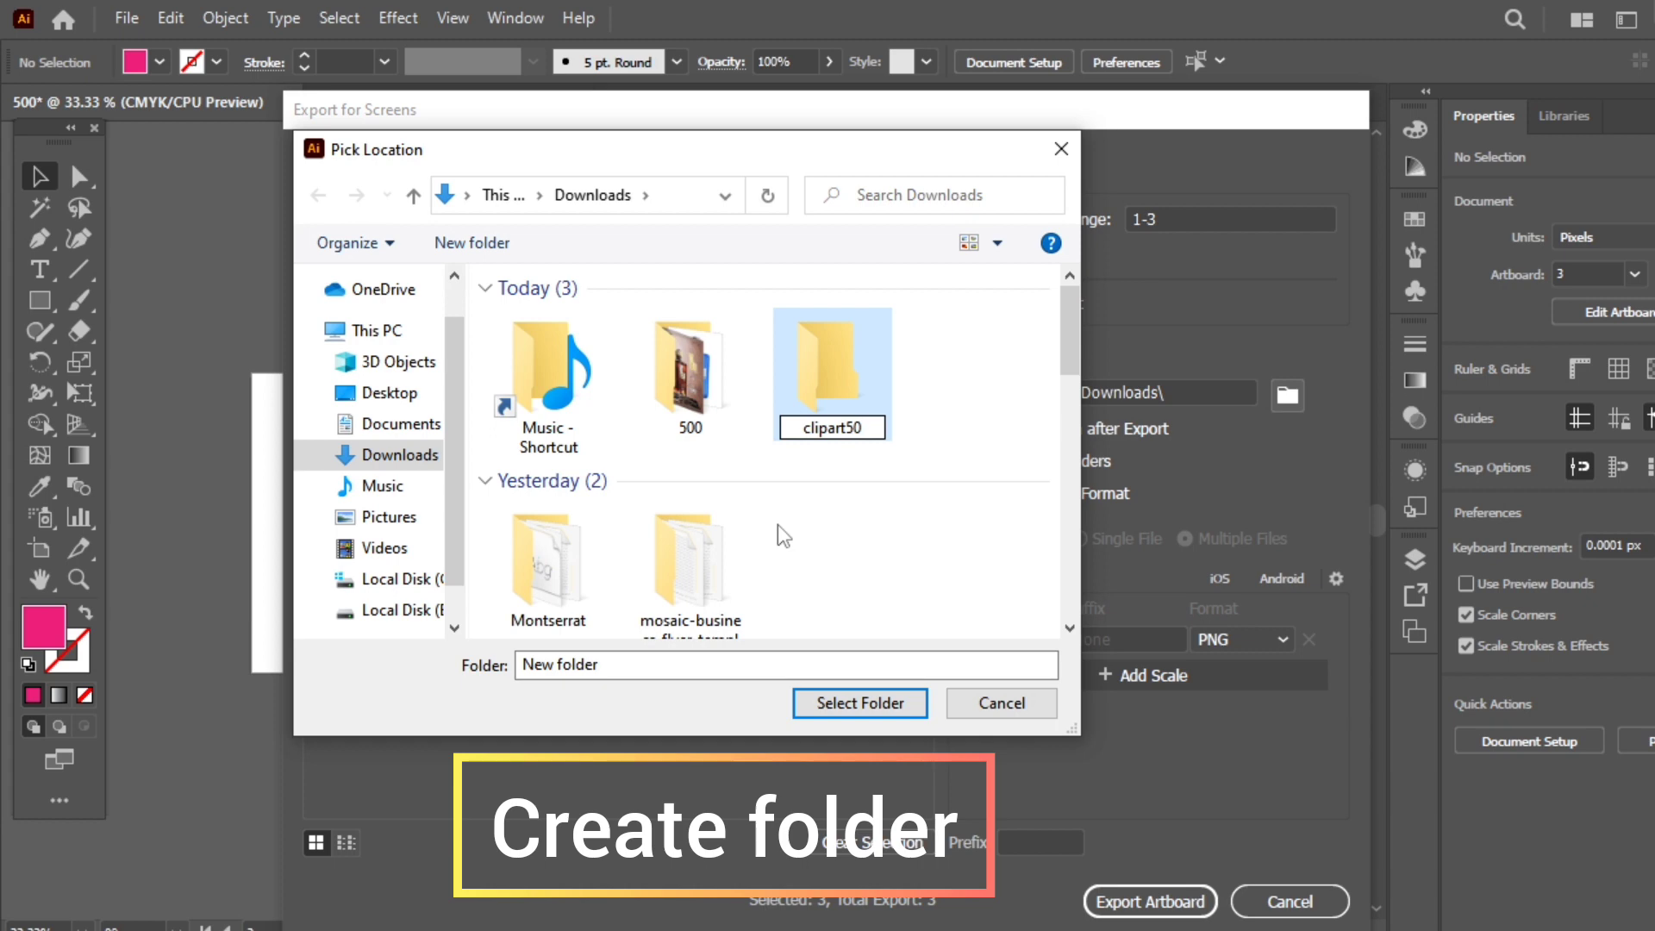
type("0")
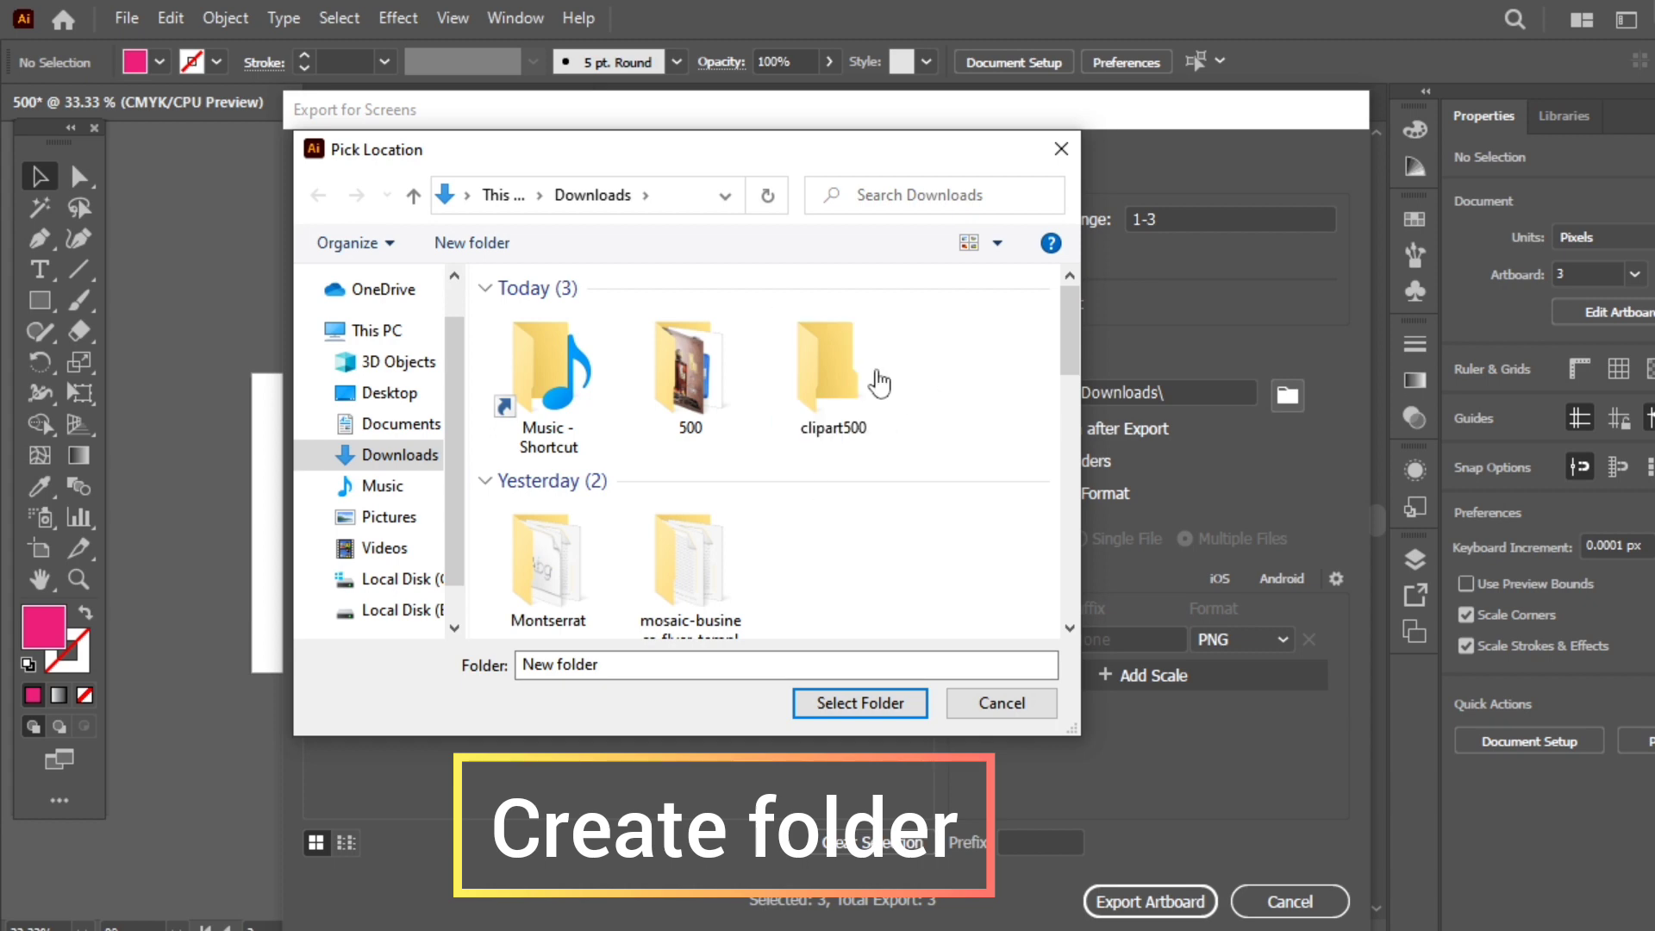
left_click(876, 370)
double_click(826, 375)
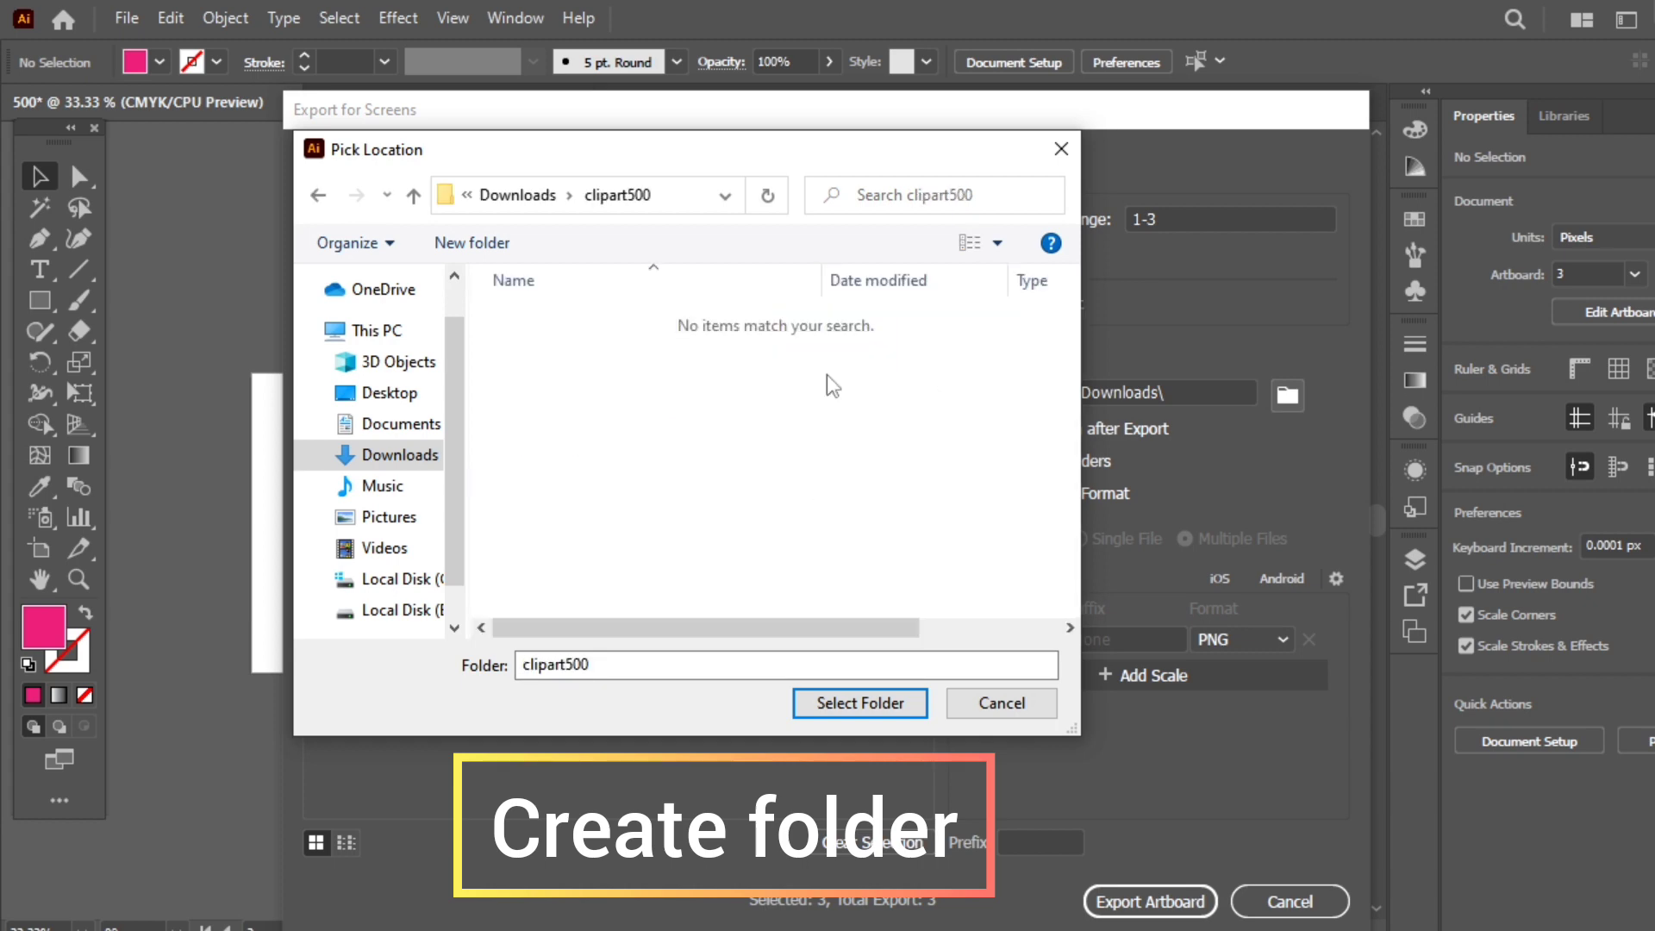
left_click(869, 703)
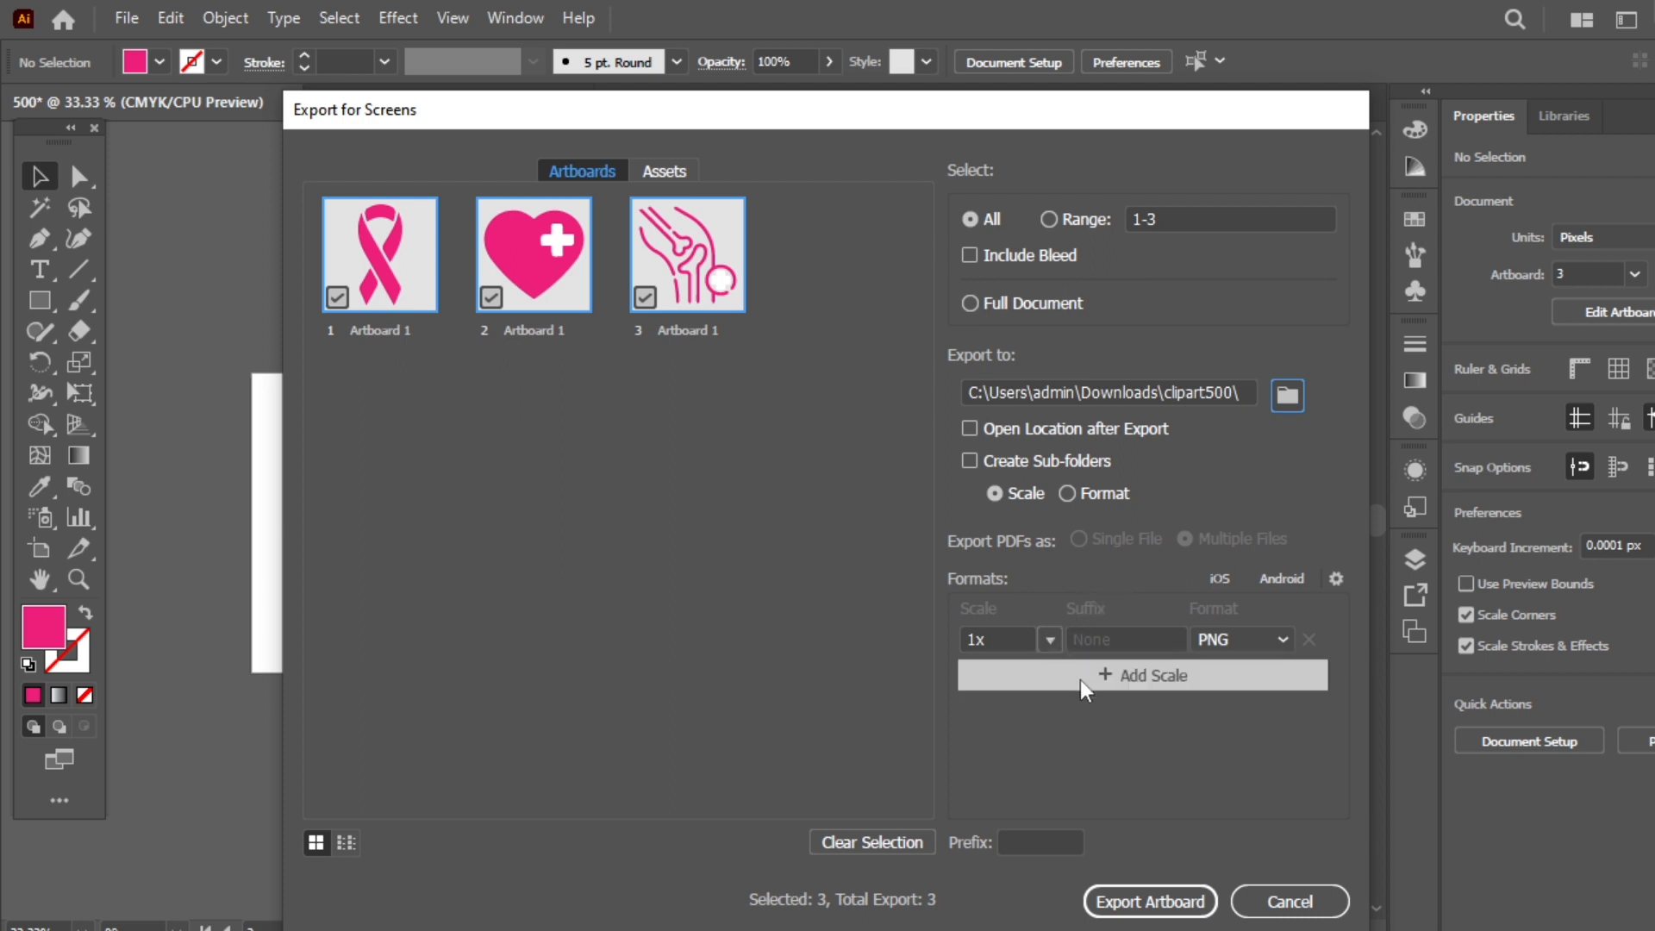
Step: Keep PNG format and export the 500 px document's three artboards
left_click(1203, 645)
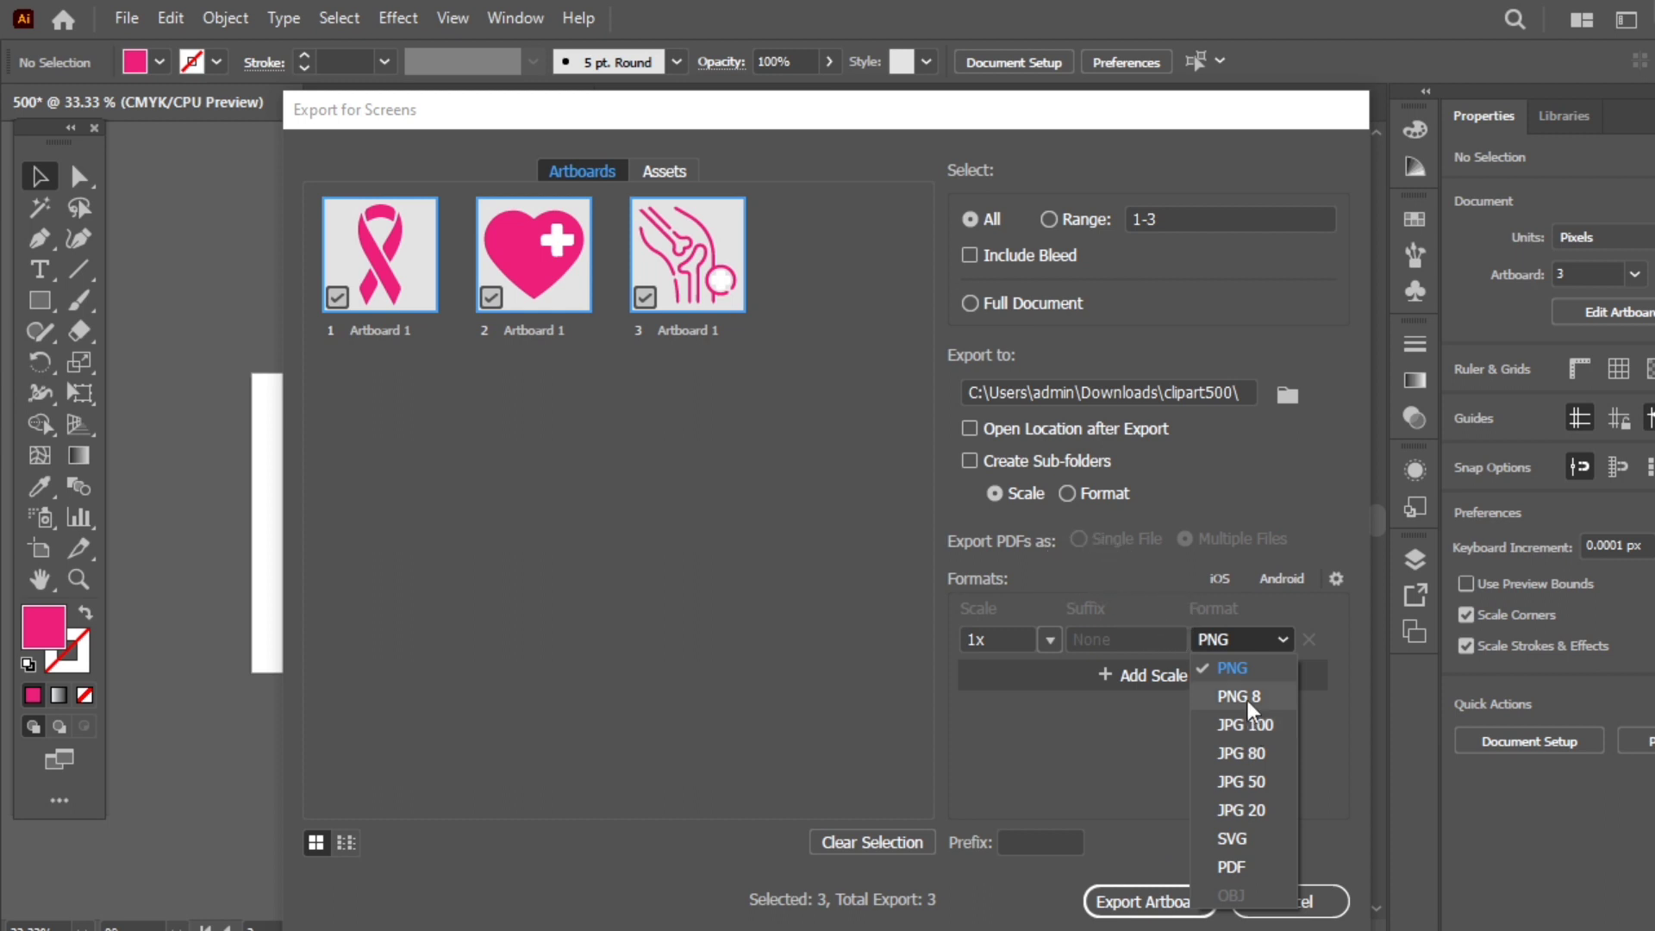
left_click(1238, 662)
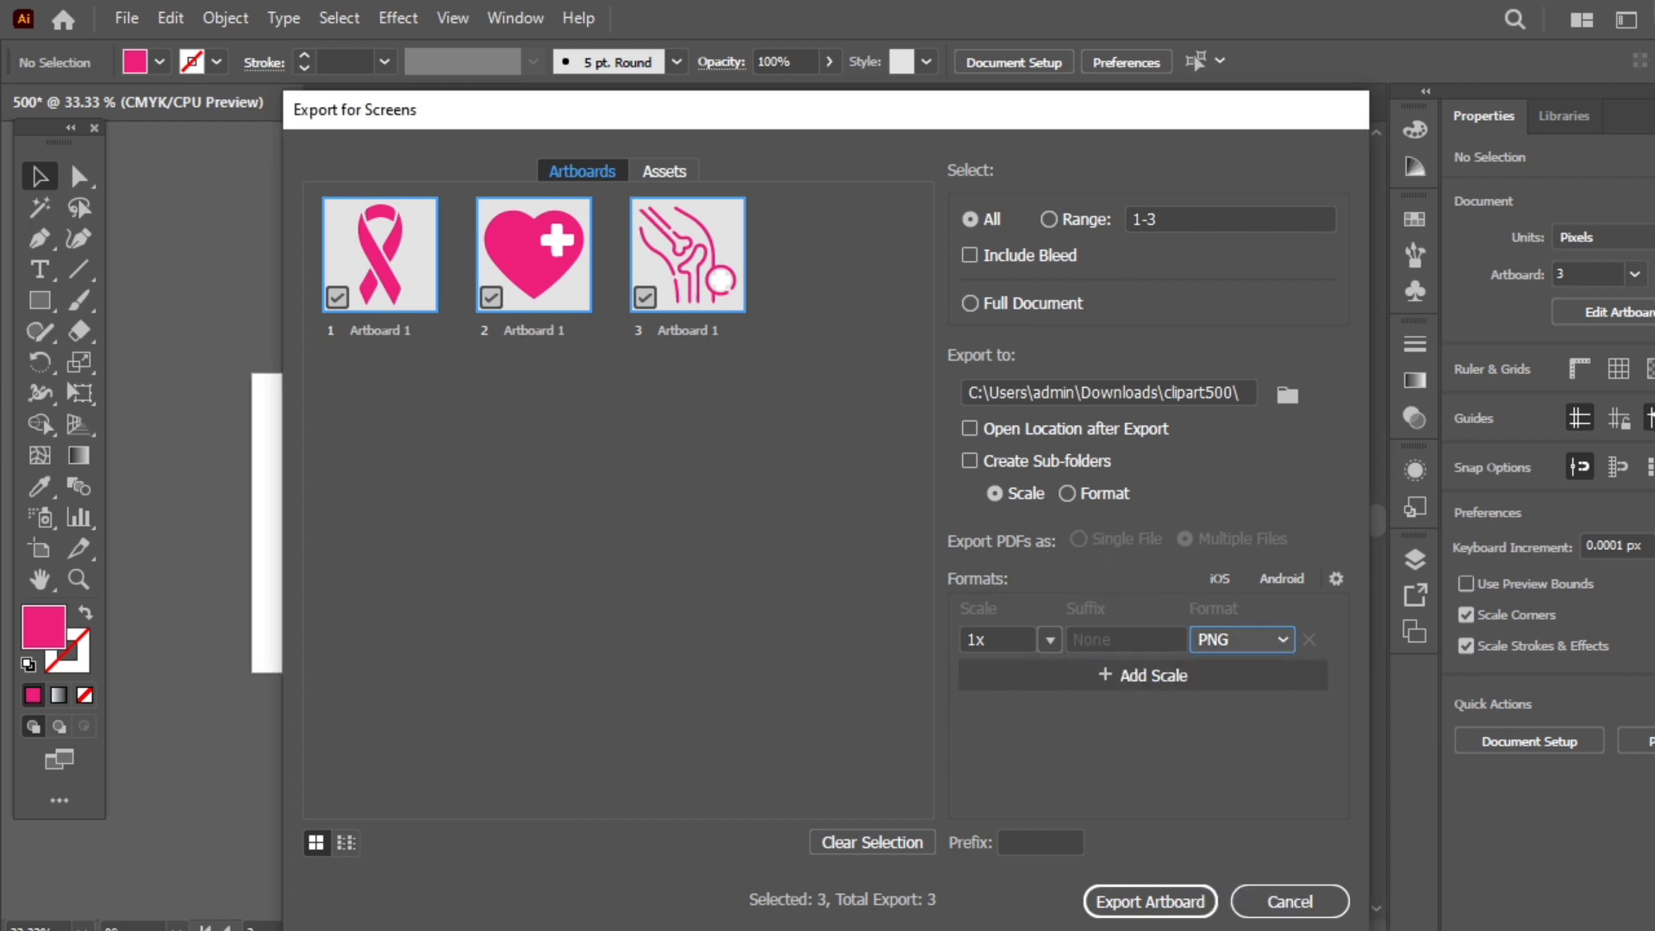
left_click(1115, 901)
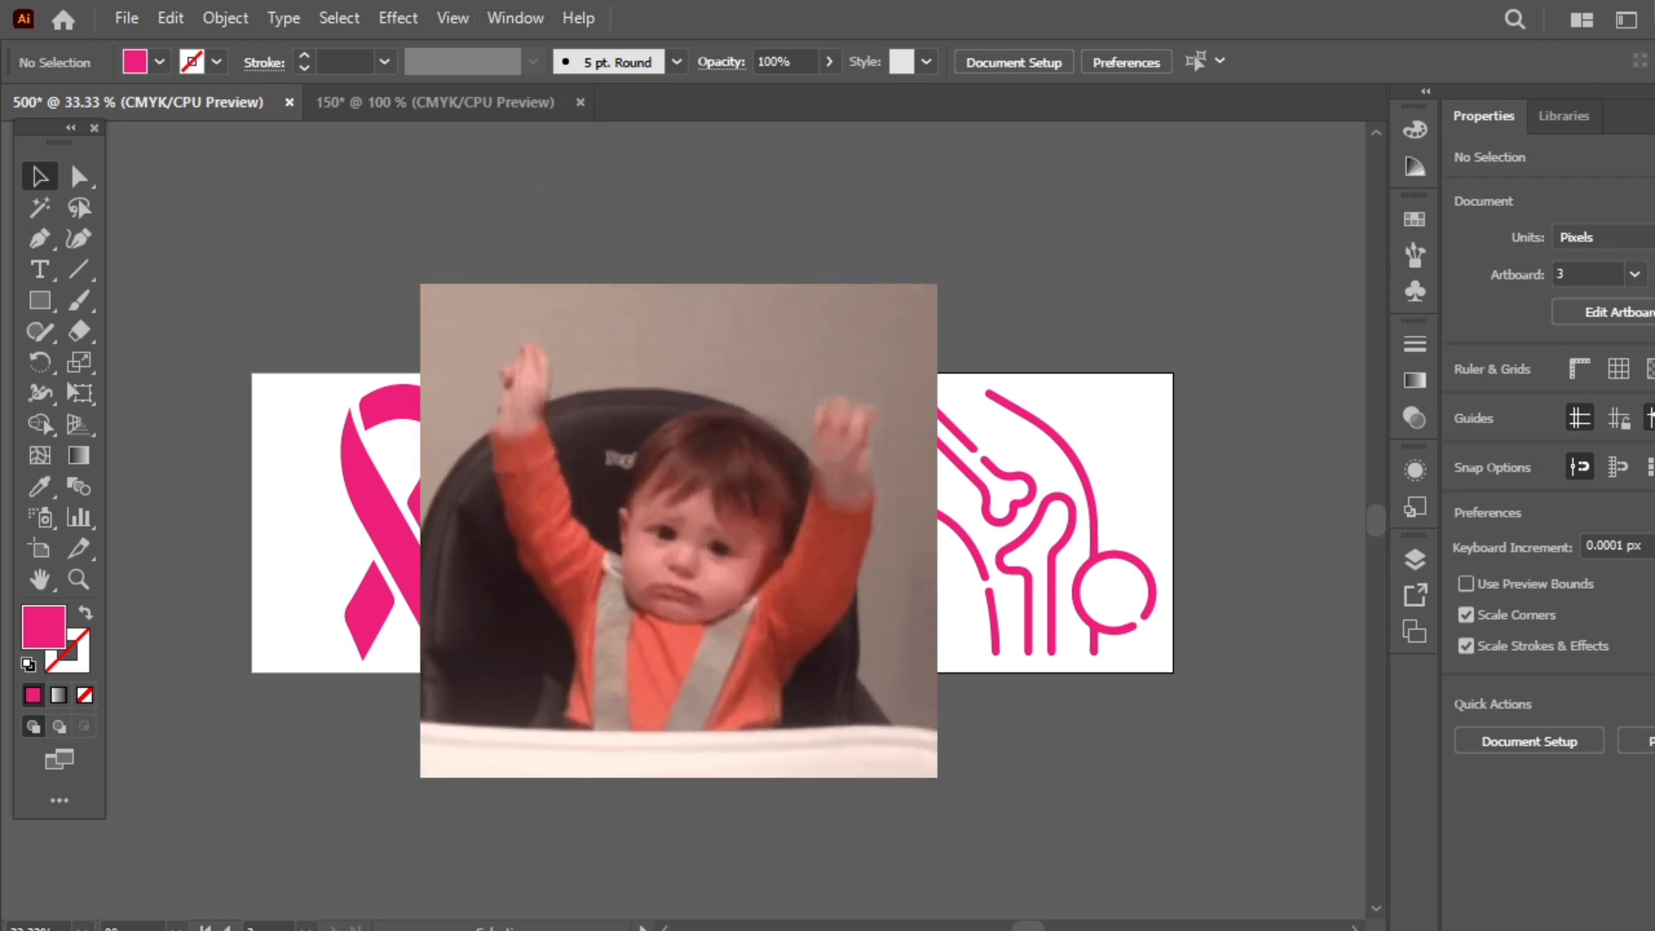
Step: Export the 150 px document's artboards to a new Downloads 'clipart150' folder and preview Artboard 1.png
left_click(126, 18)
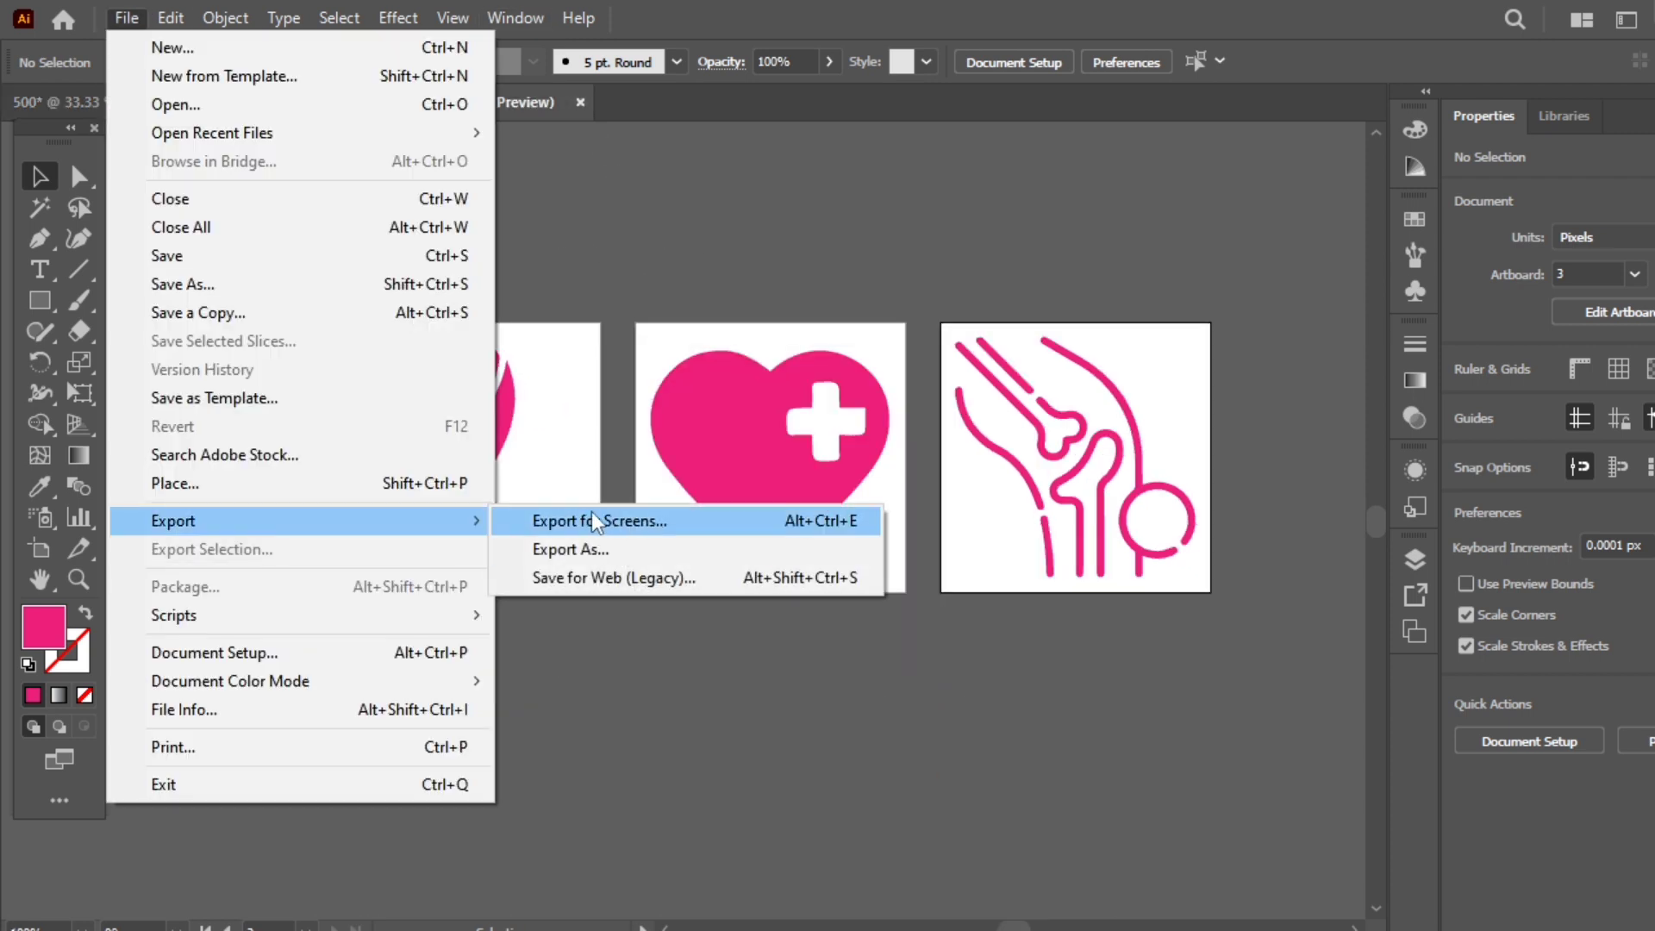
left_click(586, 521)
left_click(1287, 395)
left_click(414, 195)
right_click(948, 435)
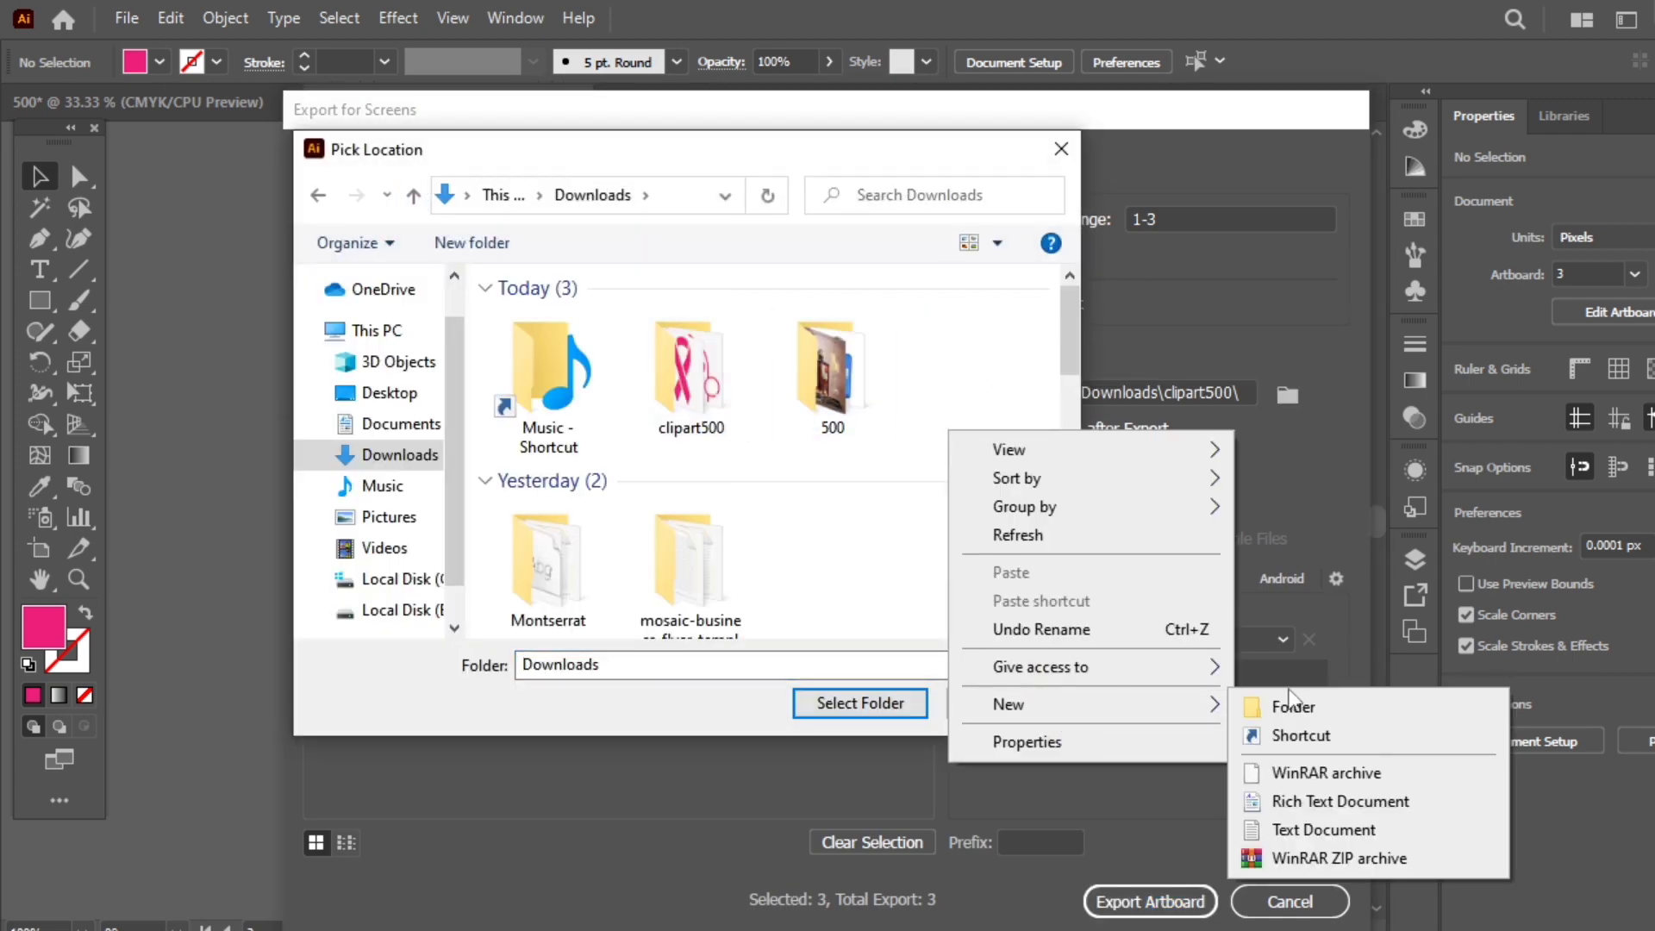
left_click(1274, 695)
type("clipart150")
key("Return")
left_click(861, 702)
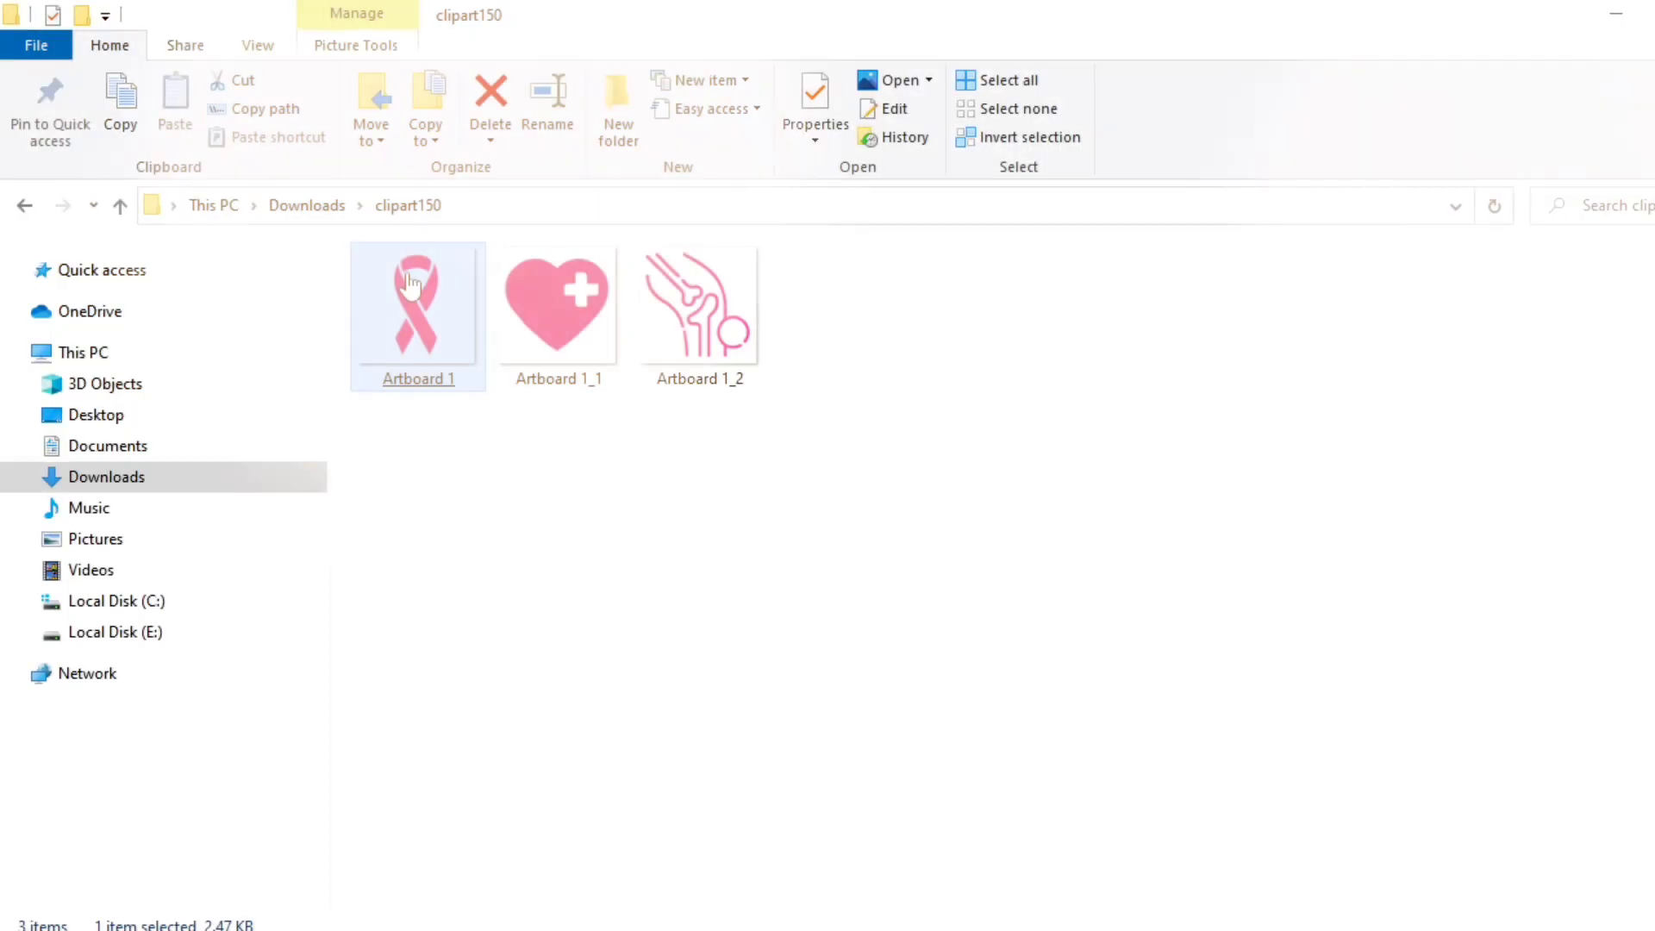
double_click(412, 285)
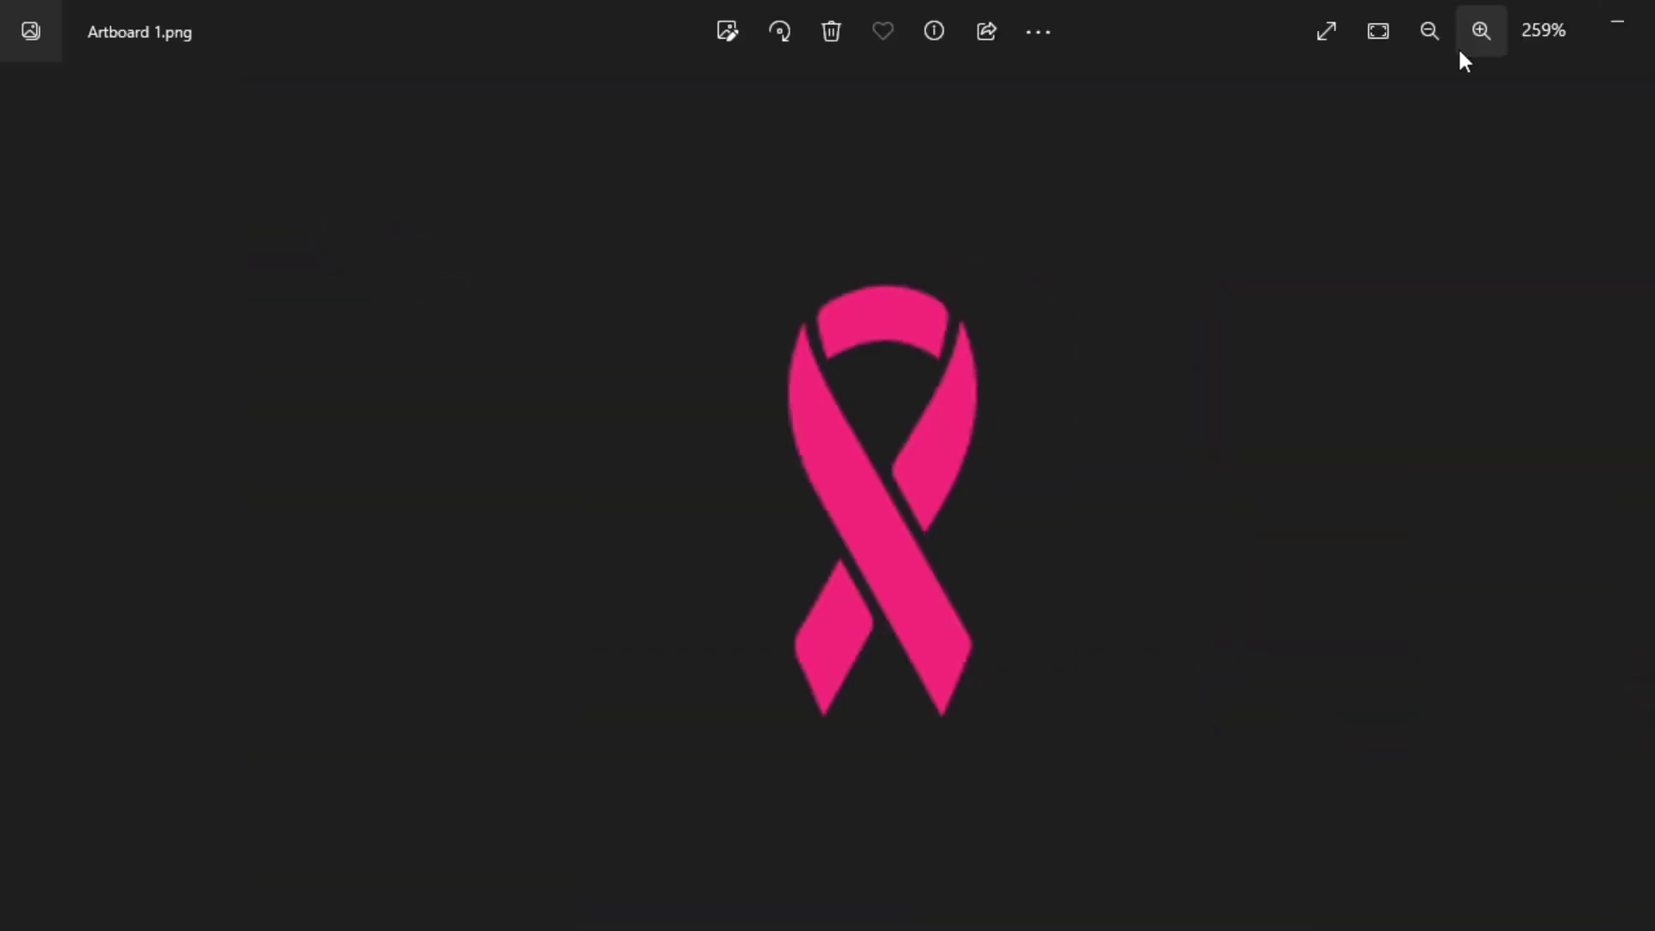
left_click(1444, 28)
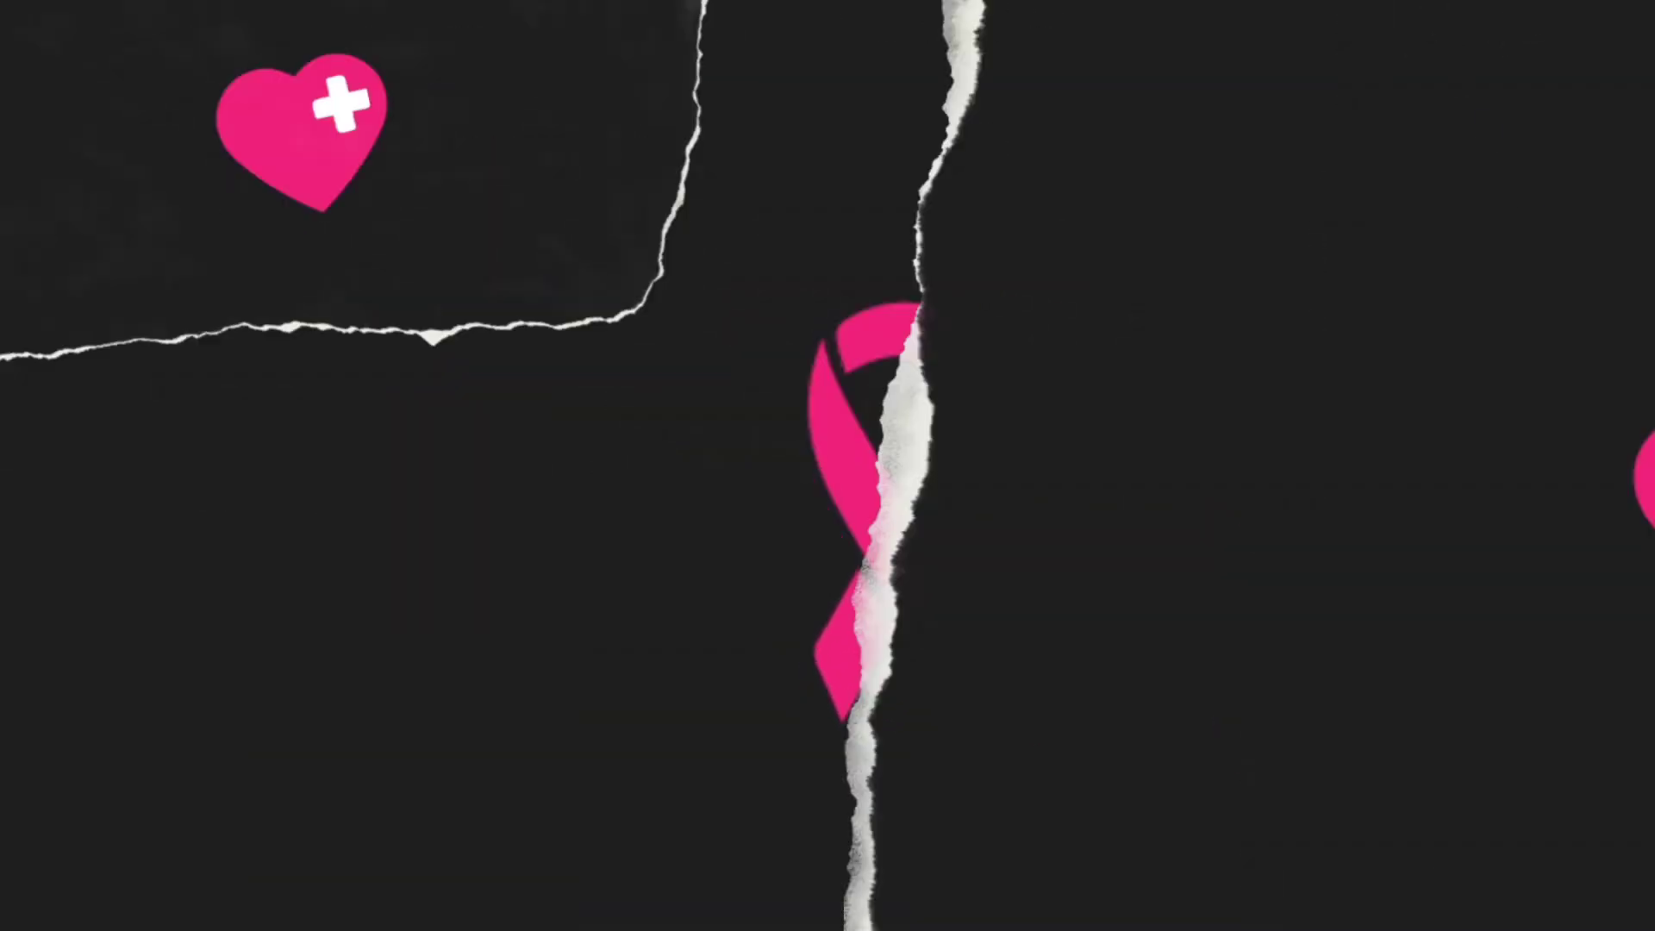